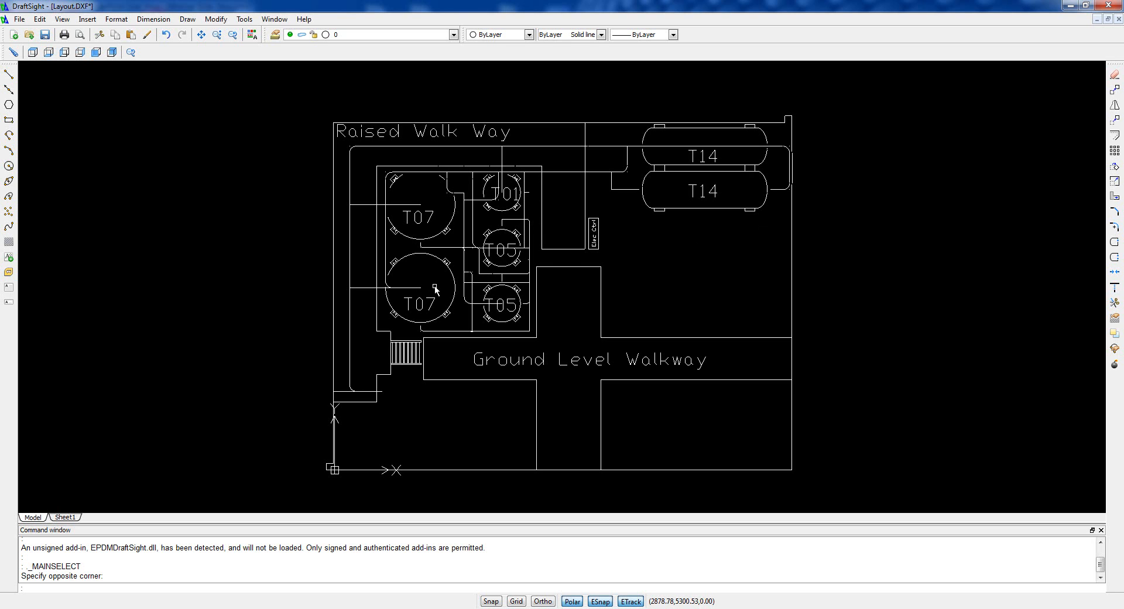
Step: Switch to SolidWorks and open the DXF file Layout.DXF from the Desktop
right_click(344, 608)
left_click(340, 592)
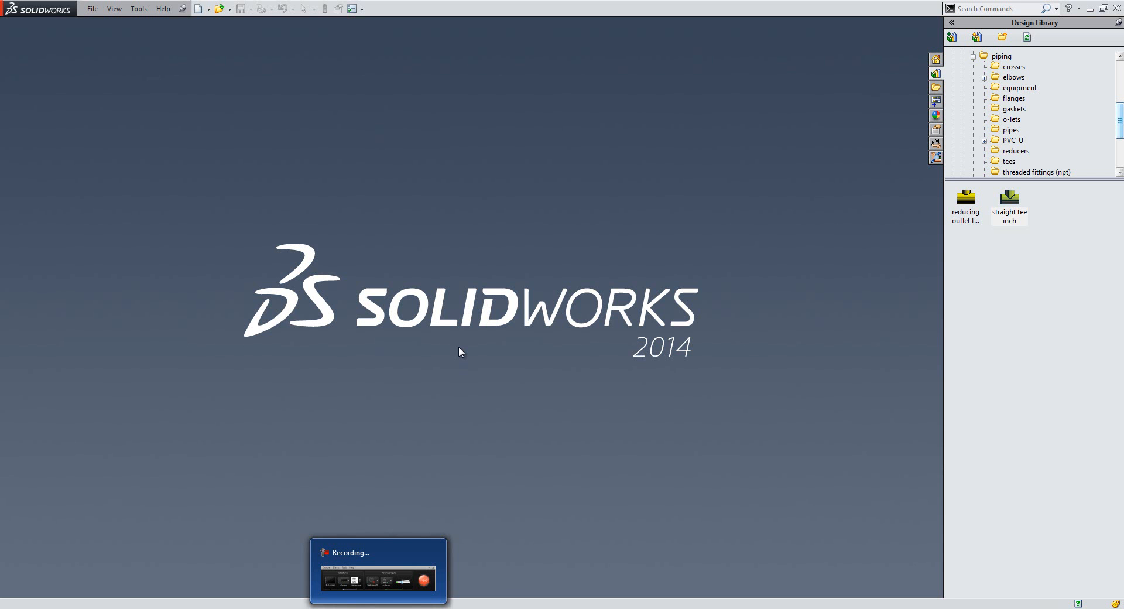
left_click(221, 9)
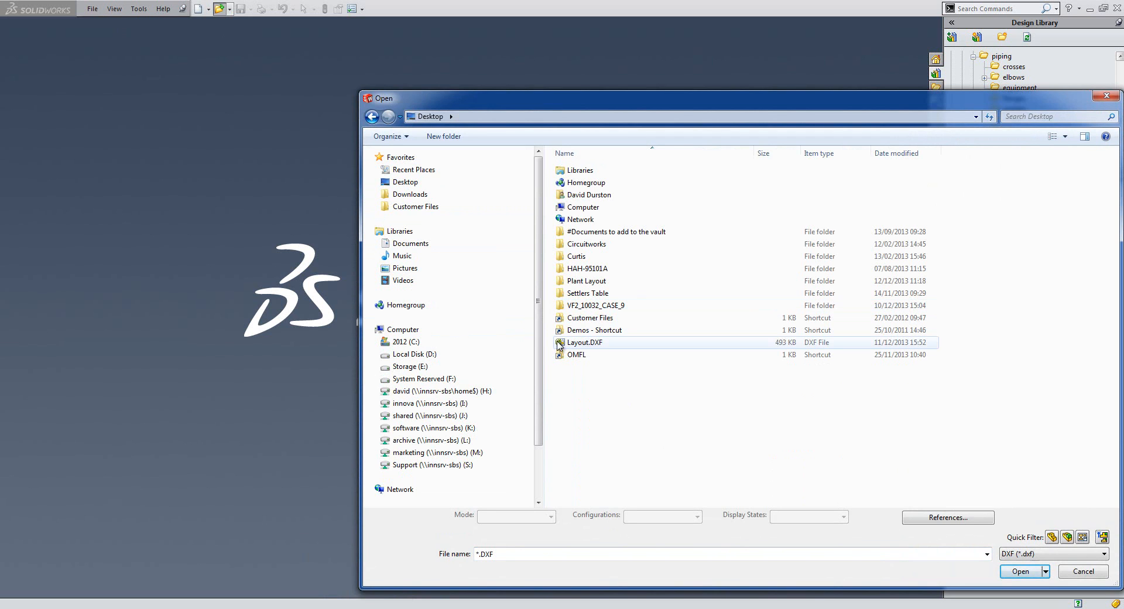
left_click(585, 342)
left_click(1021, 571)
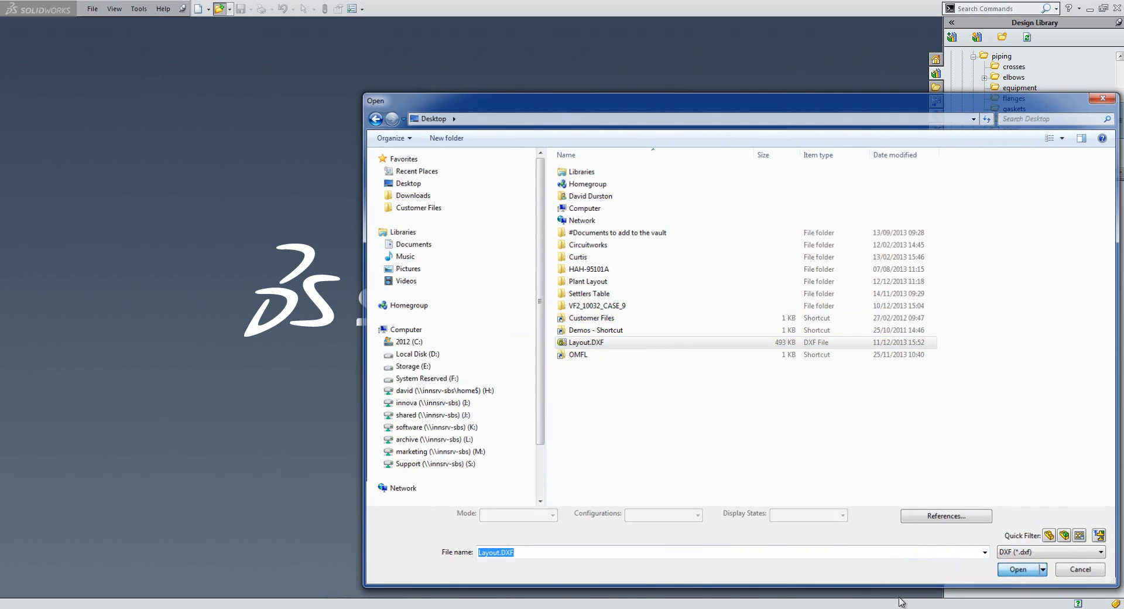
Step: Import the DXF to a new part as a 2D sketch in millimetres, including all layers
left_click(582, 275)
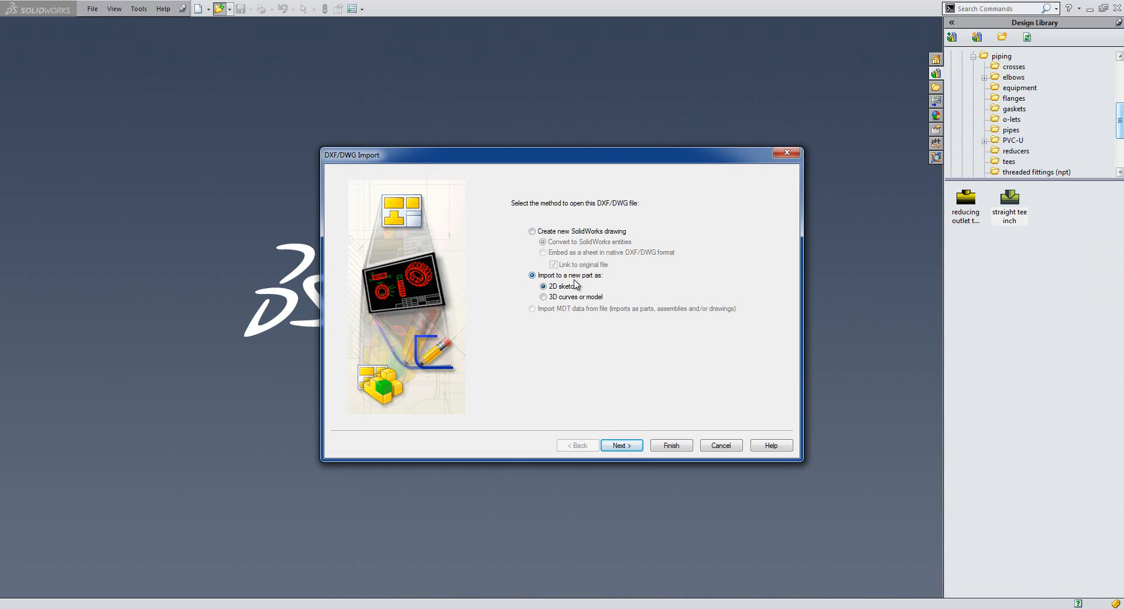
left_click(620, 445)
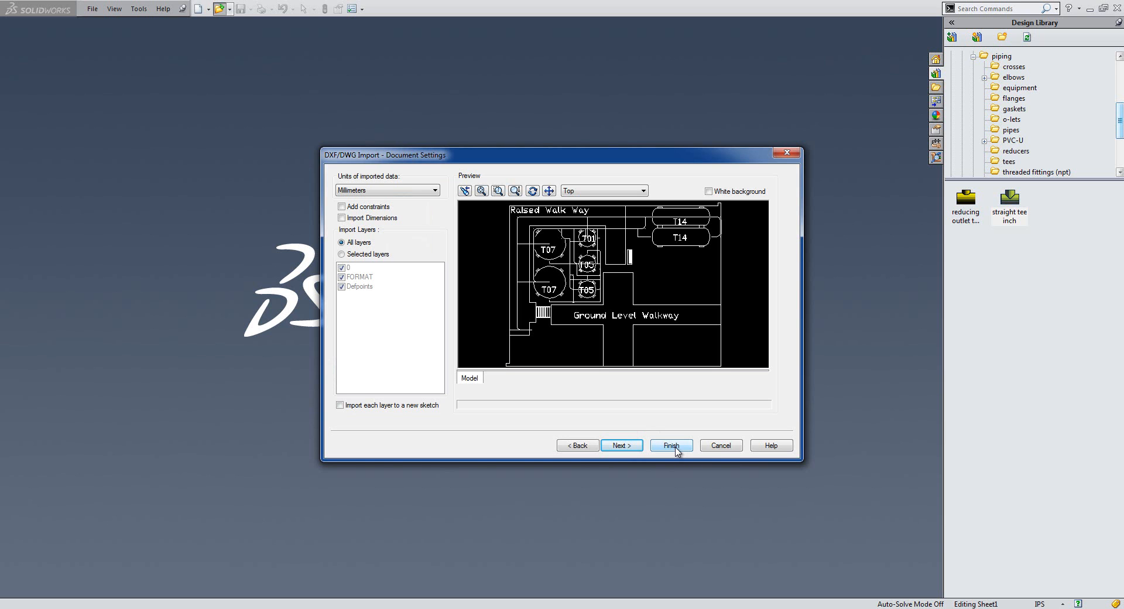
left_click(672, 445)
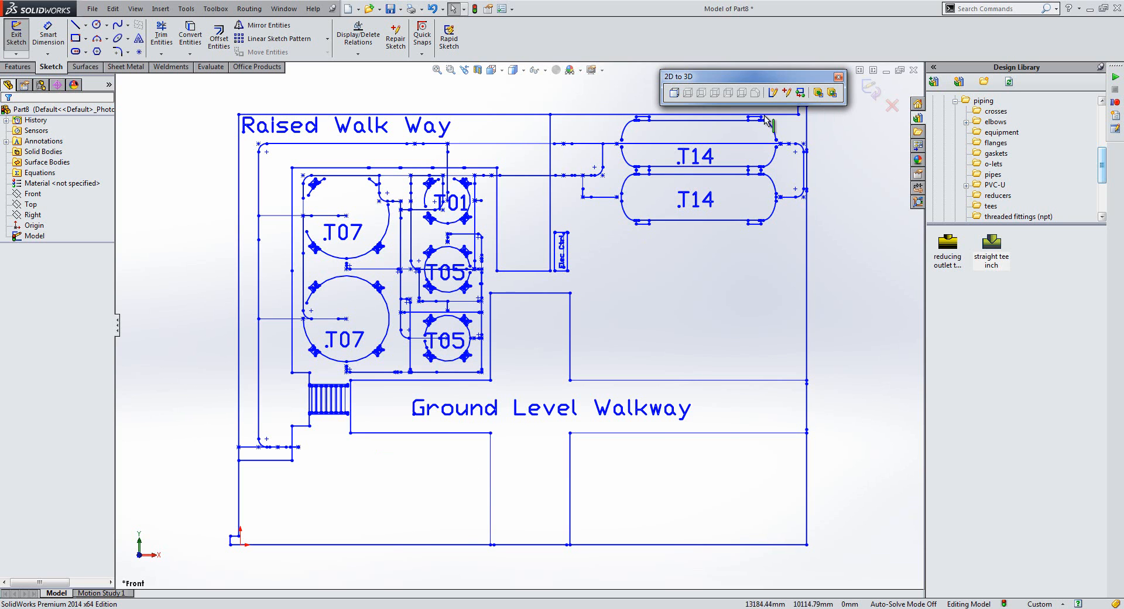
Step: Align the imported sketch so its lower-left corner point sits on the origin, and exit the sketch
left_click(230, 545)
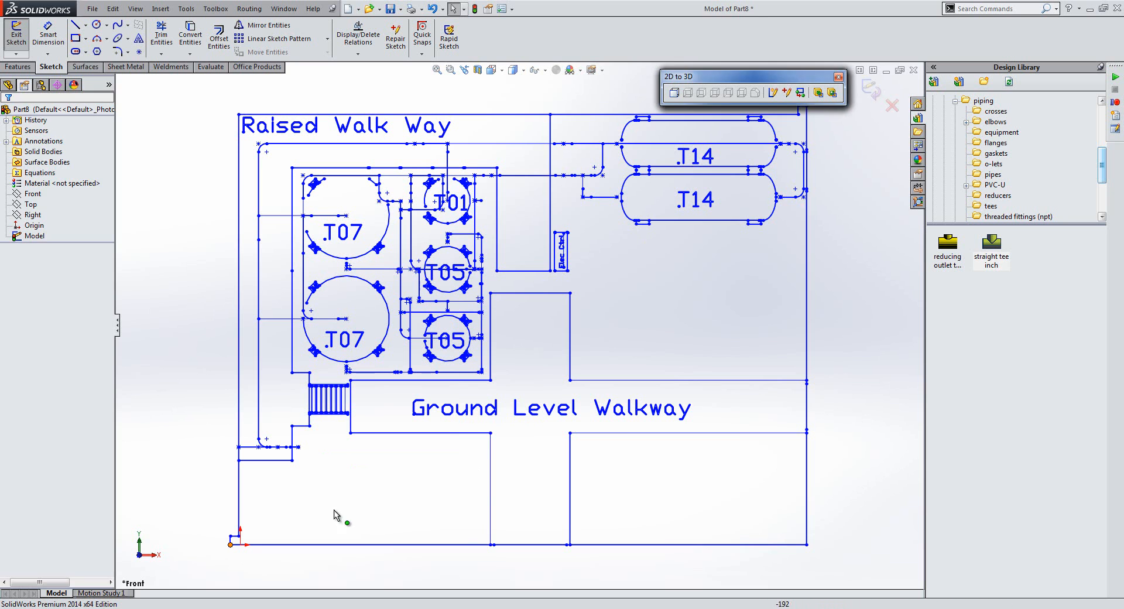
left_click(801, 97)
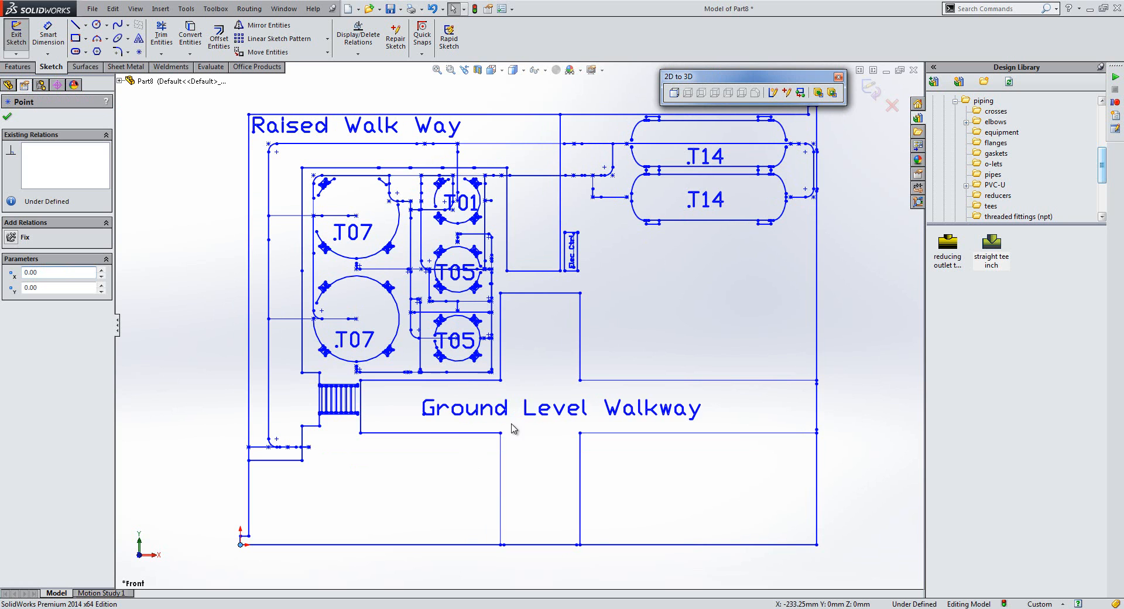
left_click(871, 88)
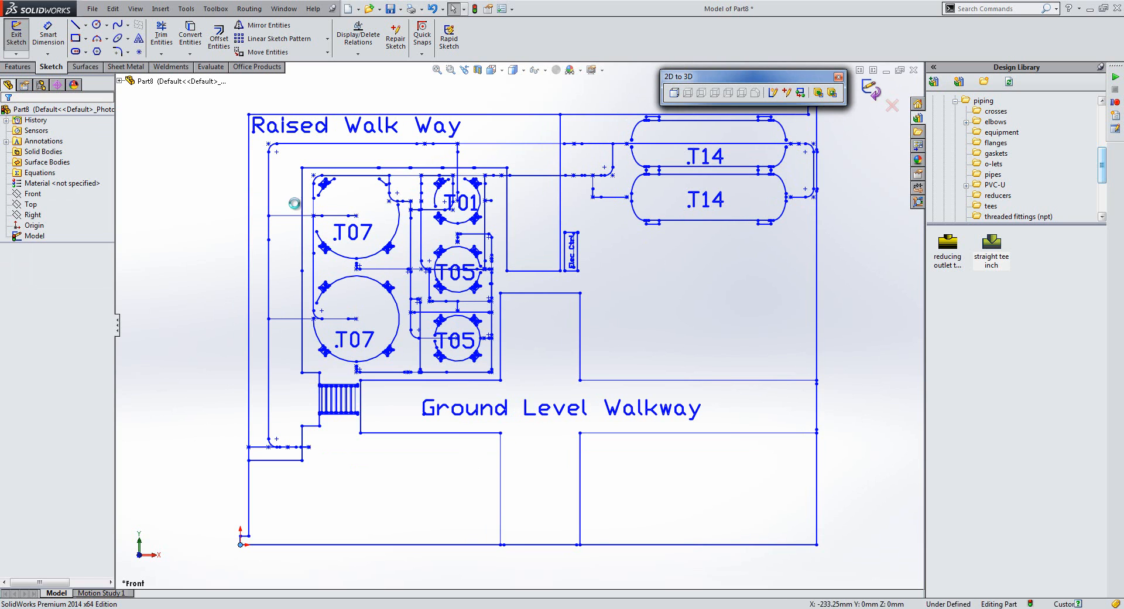
right_click(40, 235)
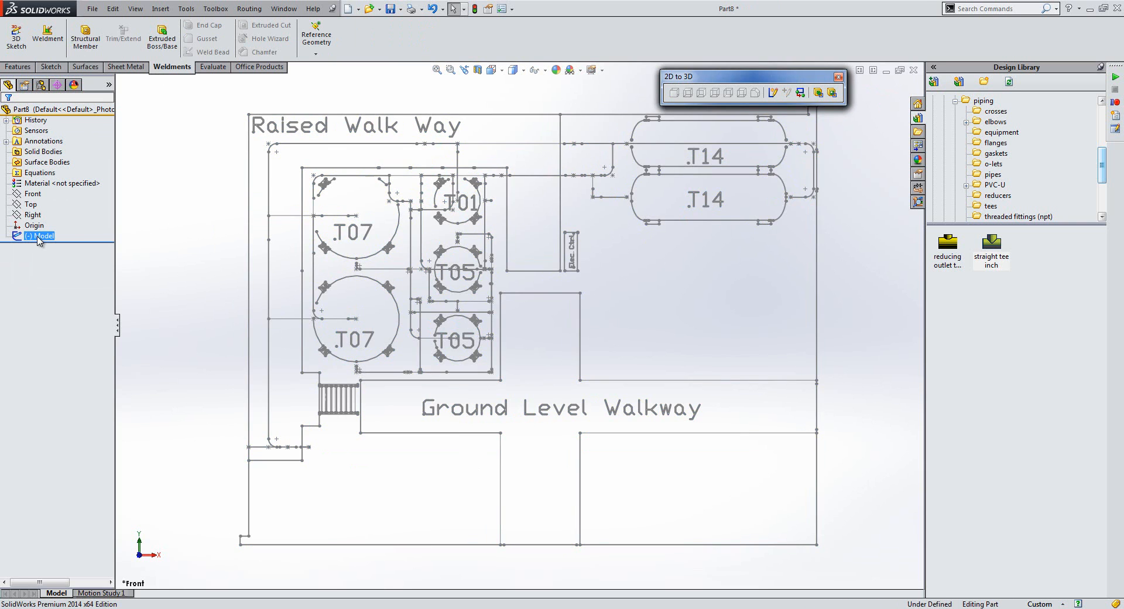
left_click(60, 204)
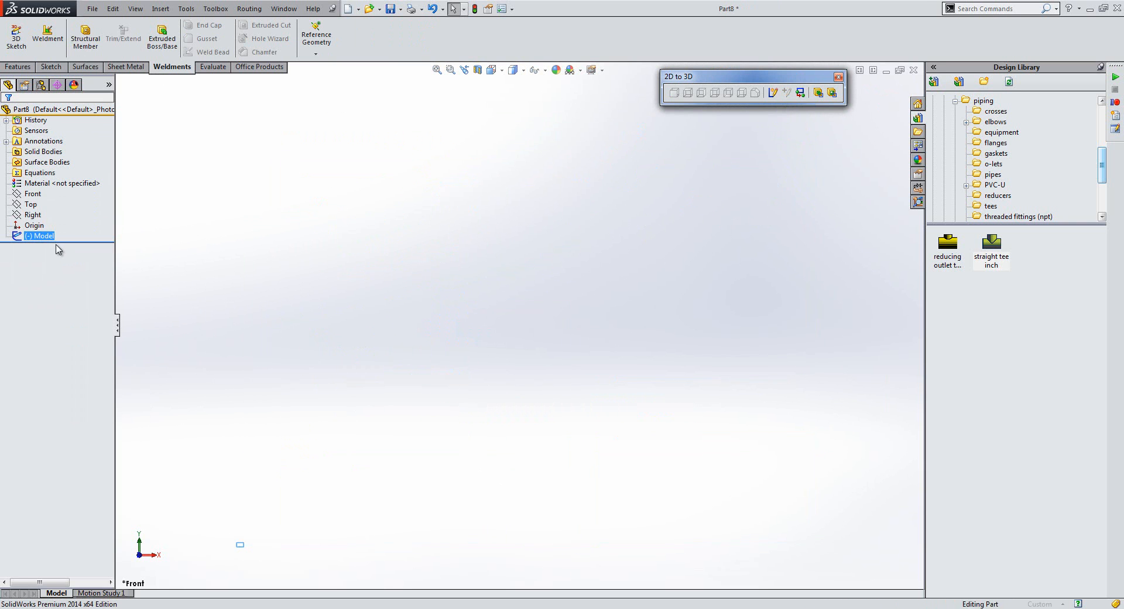
left_click(7, 116)
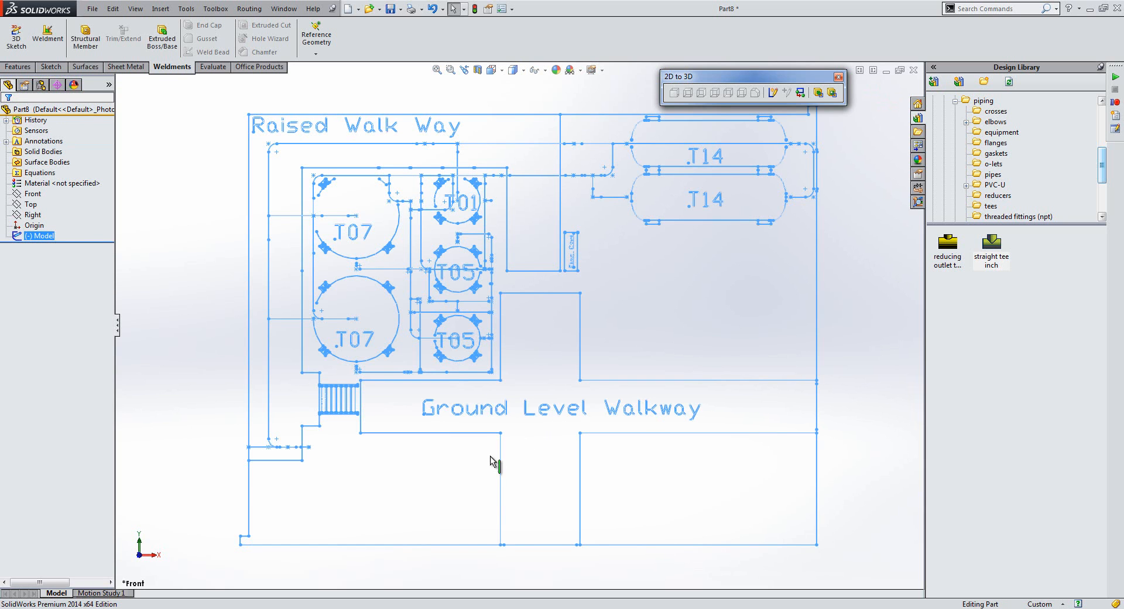
Step: Change the sketch plane of the Model sketch to the Top plane
right_click(34, 235)
left_click(55, 202)
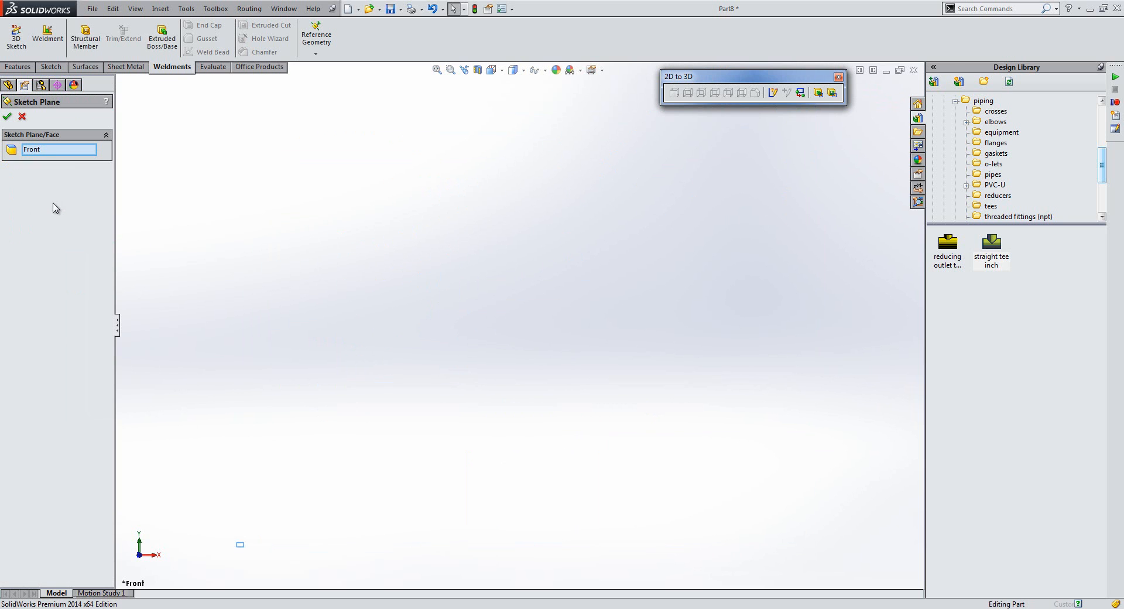
left_click(119, 80)
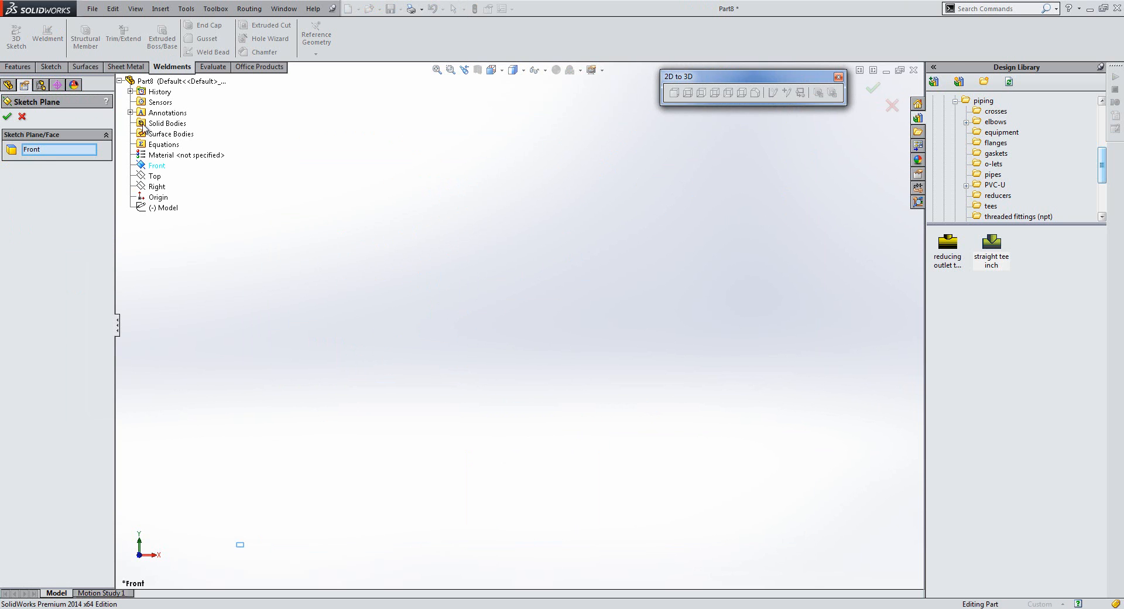
left_click(155, 176)
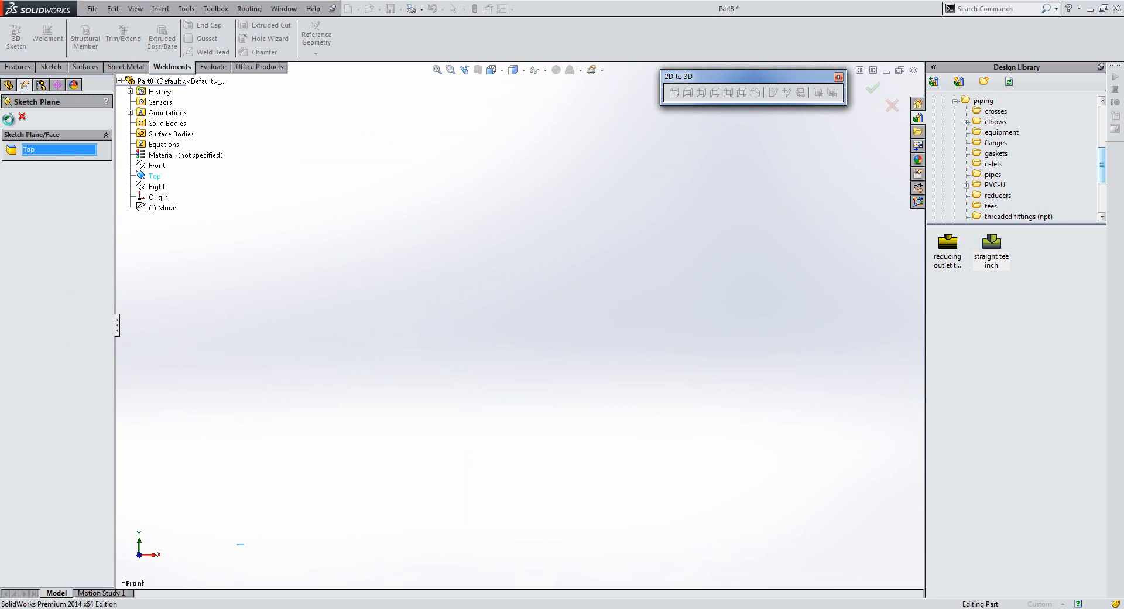
key("Return")
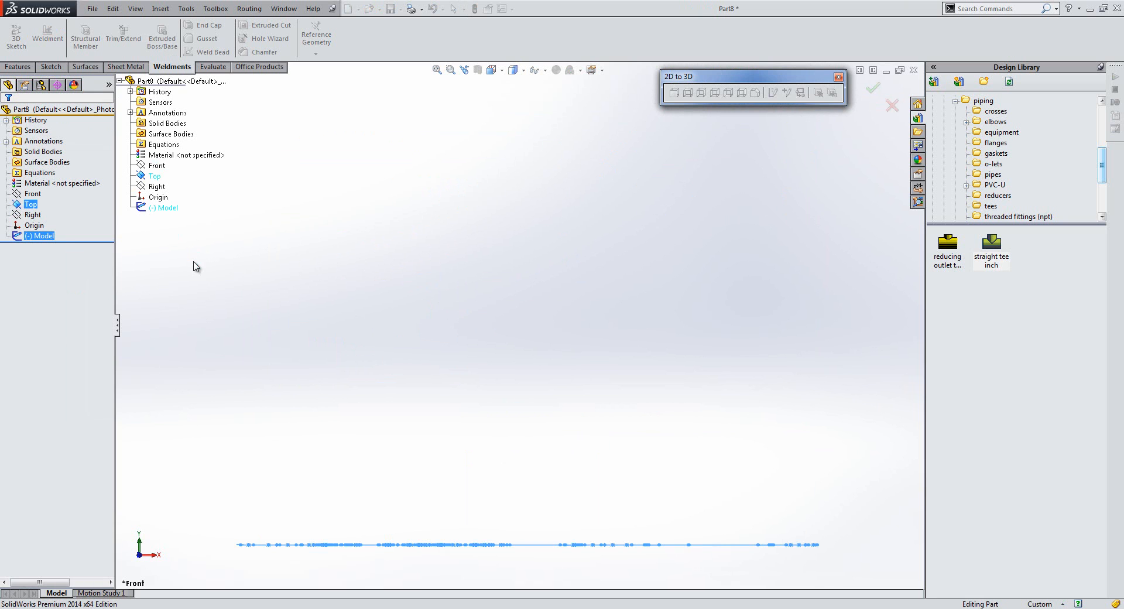
Step: View the part from the top, highlight its origin and close the 2D to 3D toolbar
right_click(29, 205)
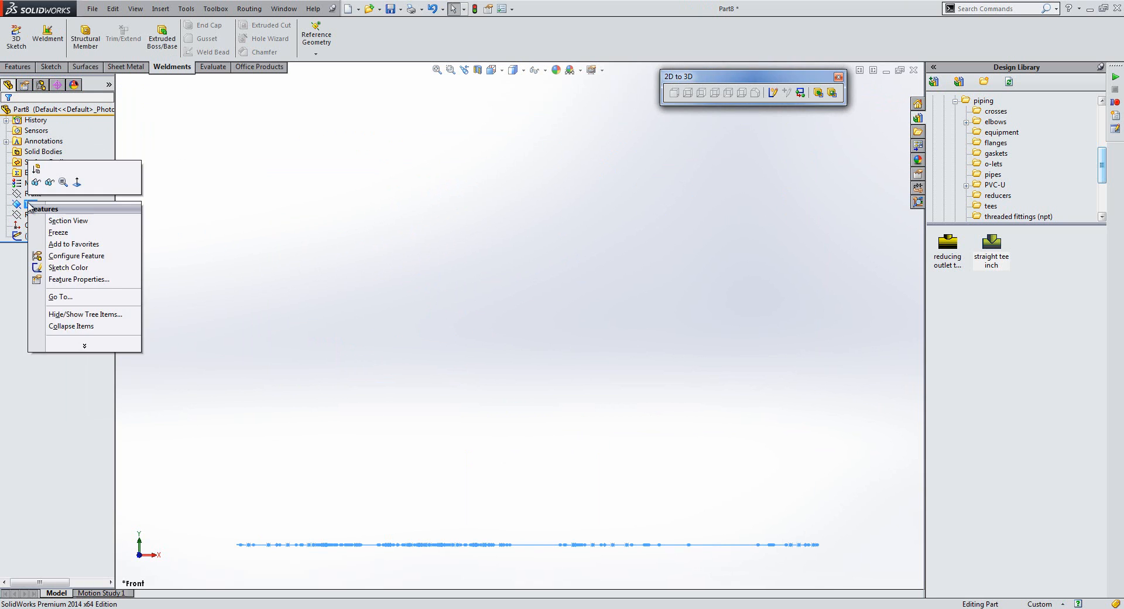
left_click(240, 195)
key("ctrl+5")
left_click(35, 227)
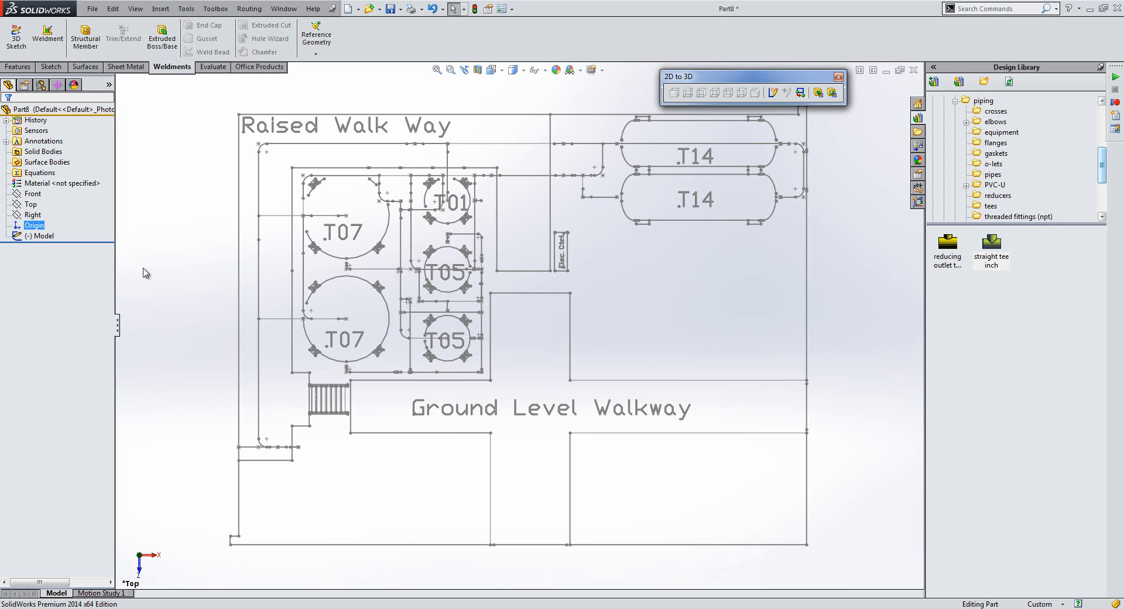
left_click(838, 77)
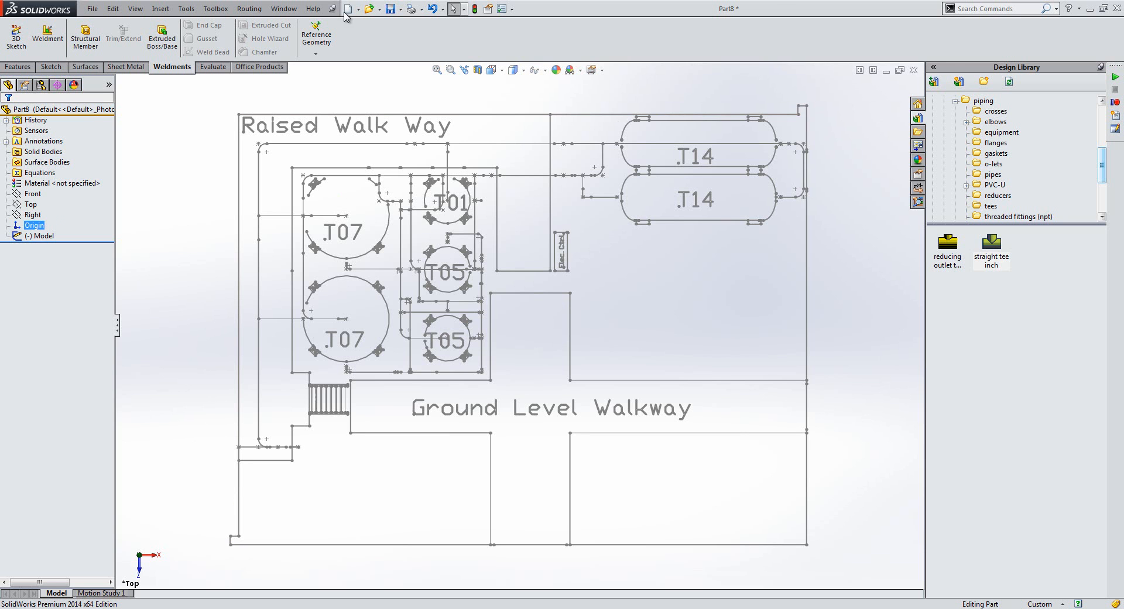
Step: Save the part as Layout in the Webinar folder inside Plant Layout
left_click(391, 9)
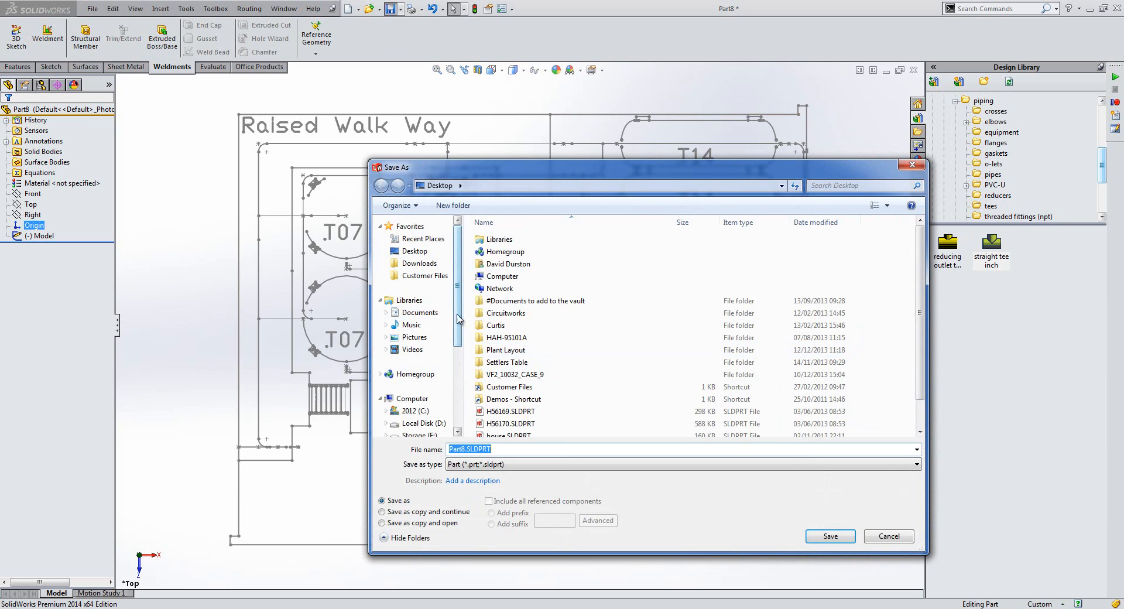
double_click(506, 350)
left_click(500, 263)
double_click(500, 263)
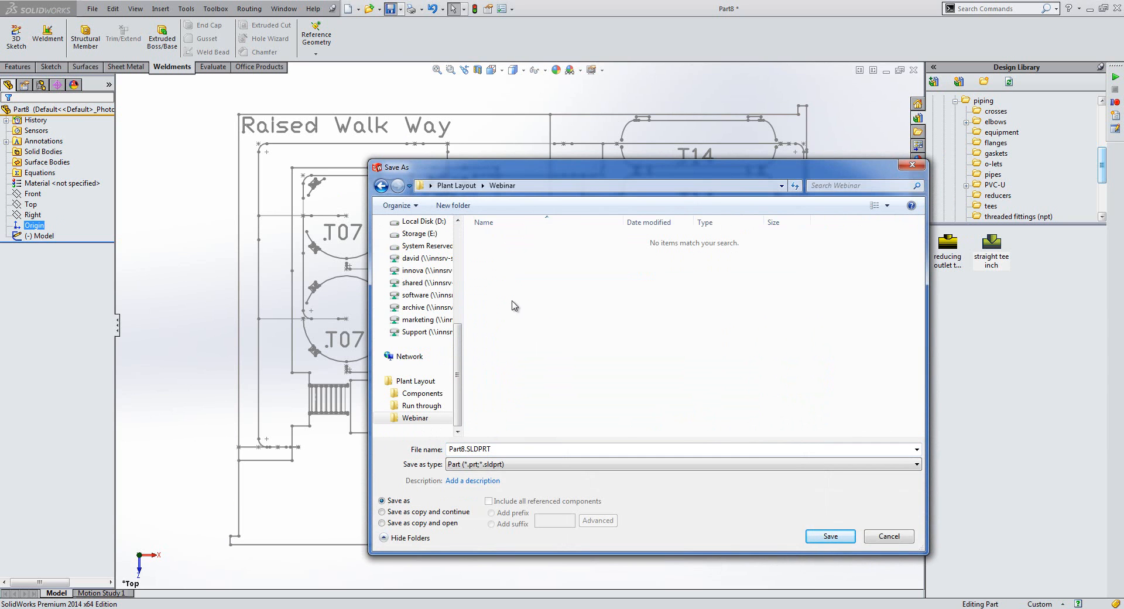
double_click(504, 448)
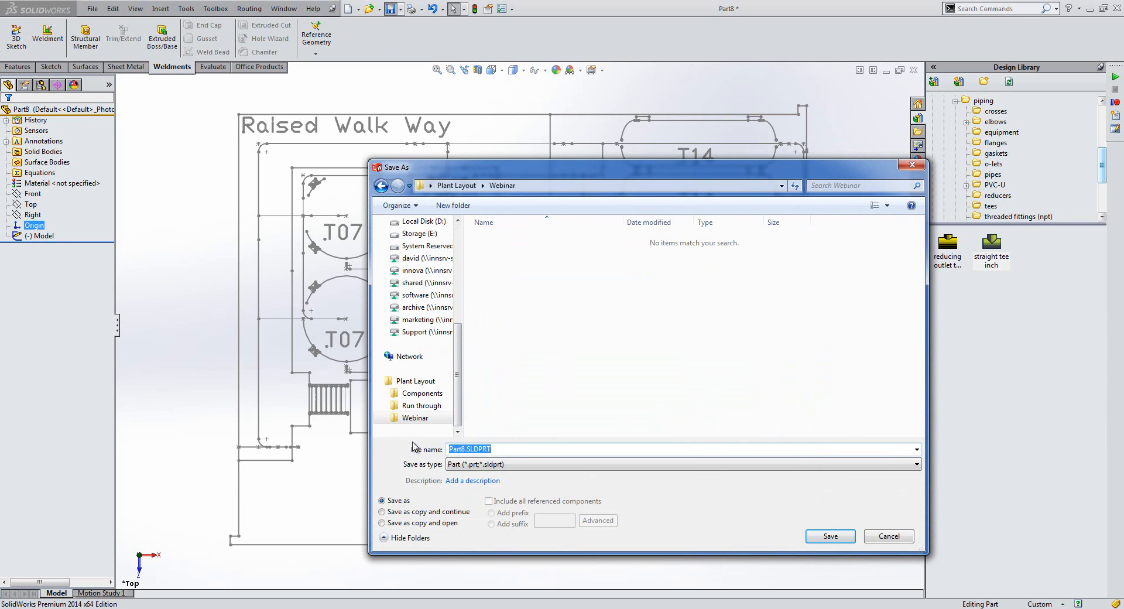
type("Layout")
left_click(850, 537)
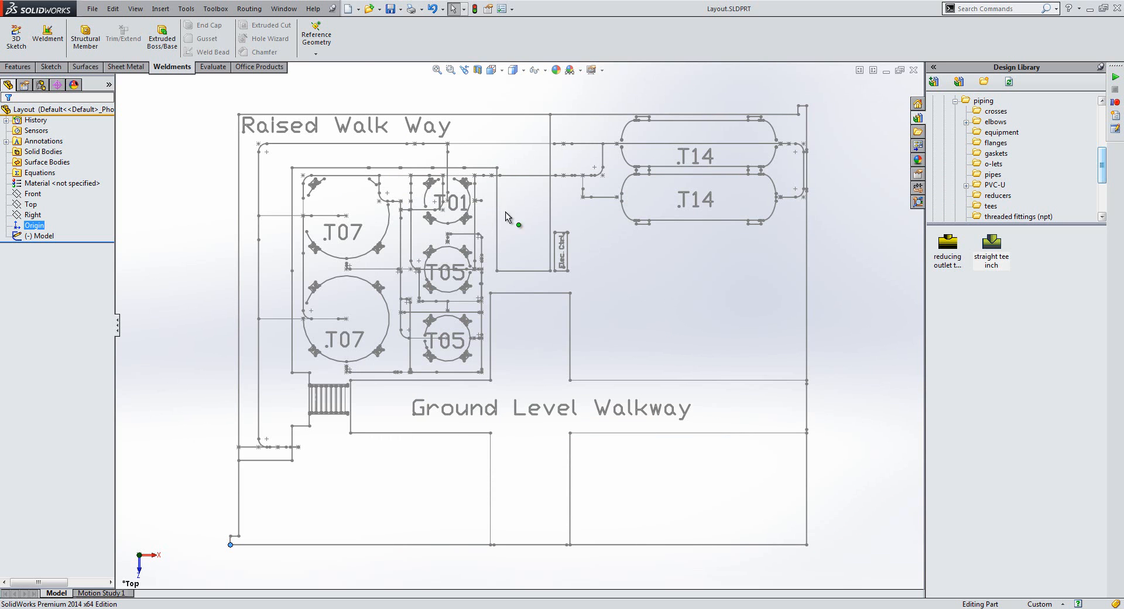
Step: Make a new assembly from the part with the Assembly template and place Layout at the assembly origin
left_click(358, 12)
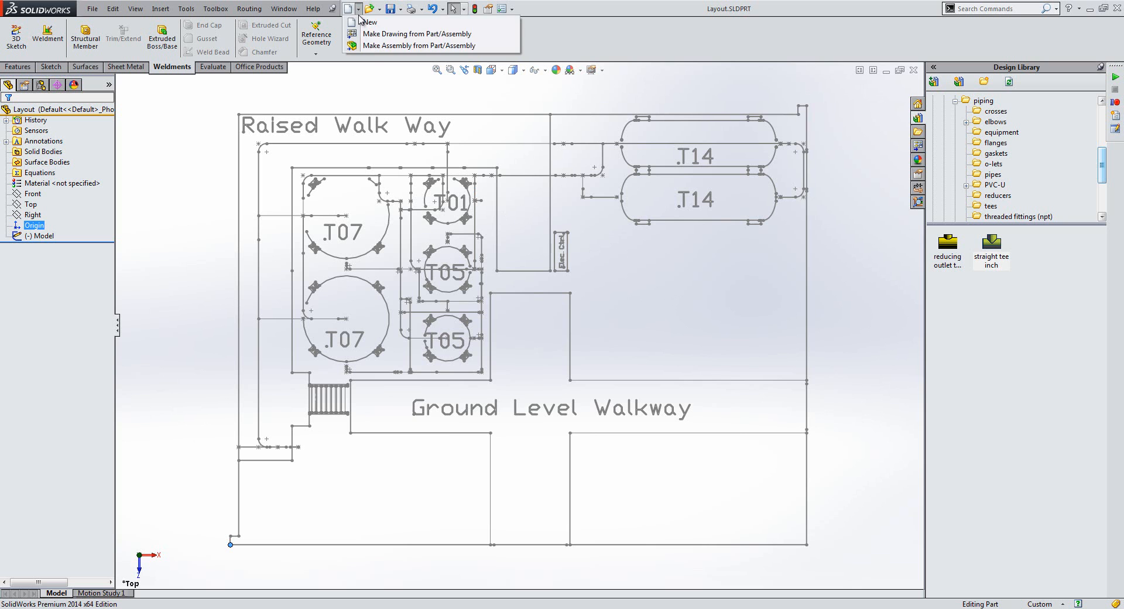
left_click(375, 46)
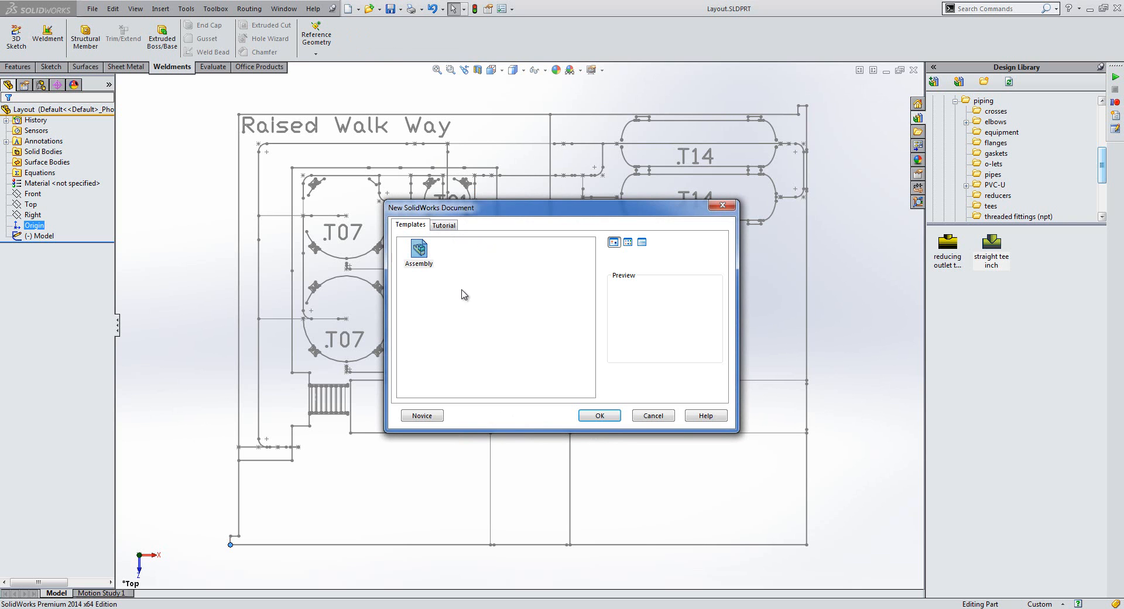
left_click(609, 413)
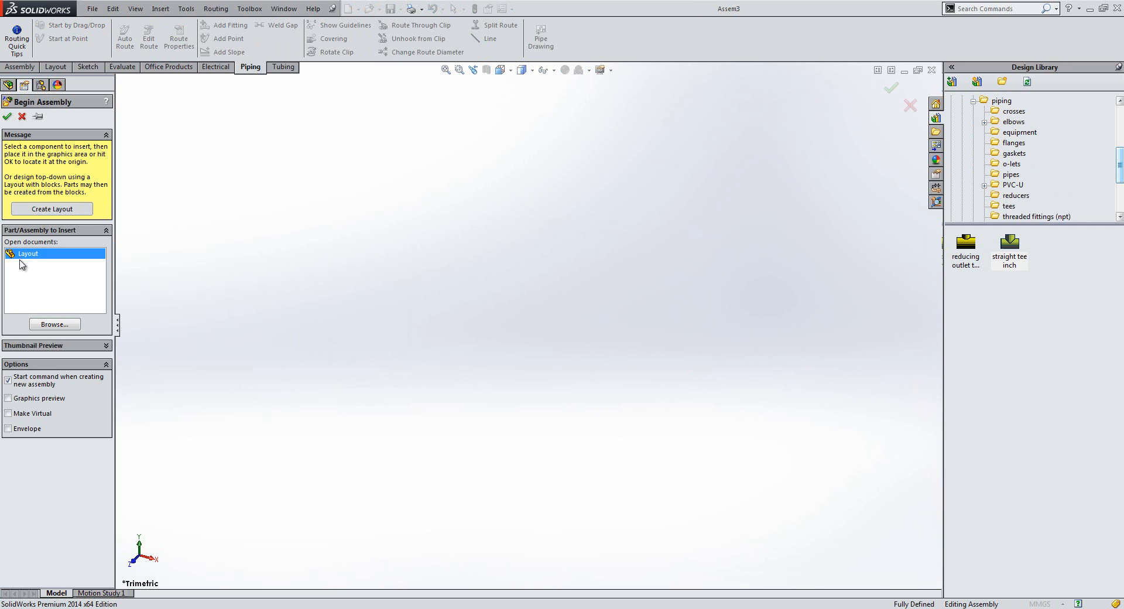
left_click(8, 117)
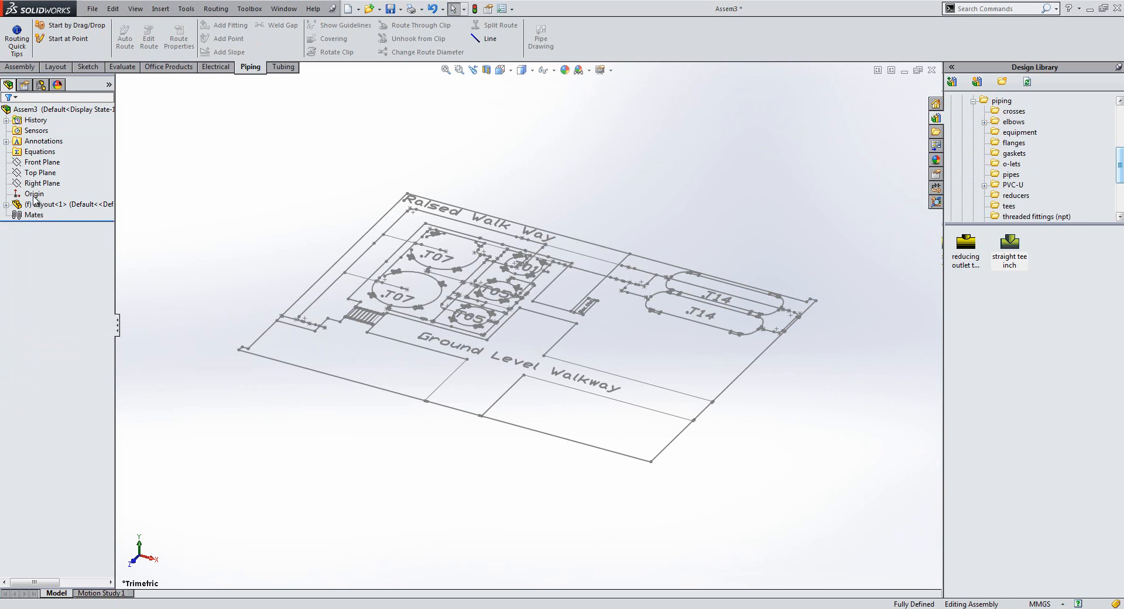
Step: Highlight the assembly's origin and Top Plane, and view the layout from the top
left_click(32, 195)
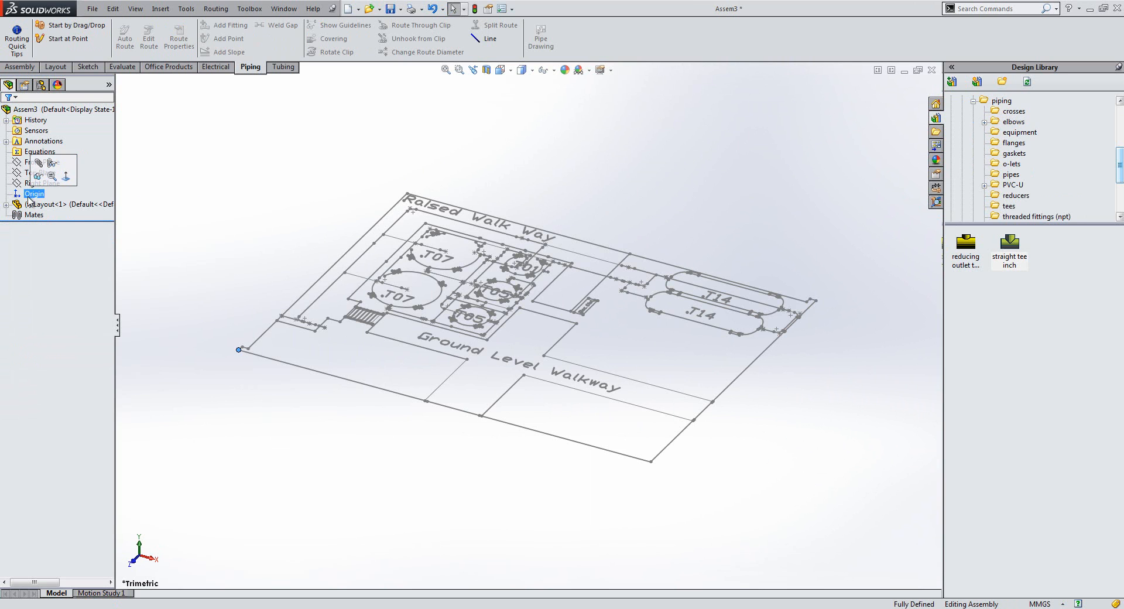
left_click(24, 174)
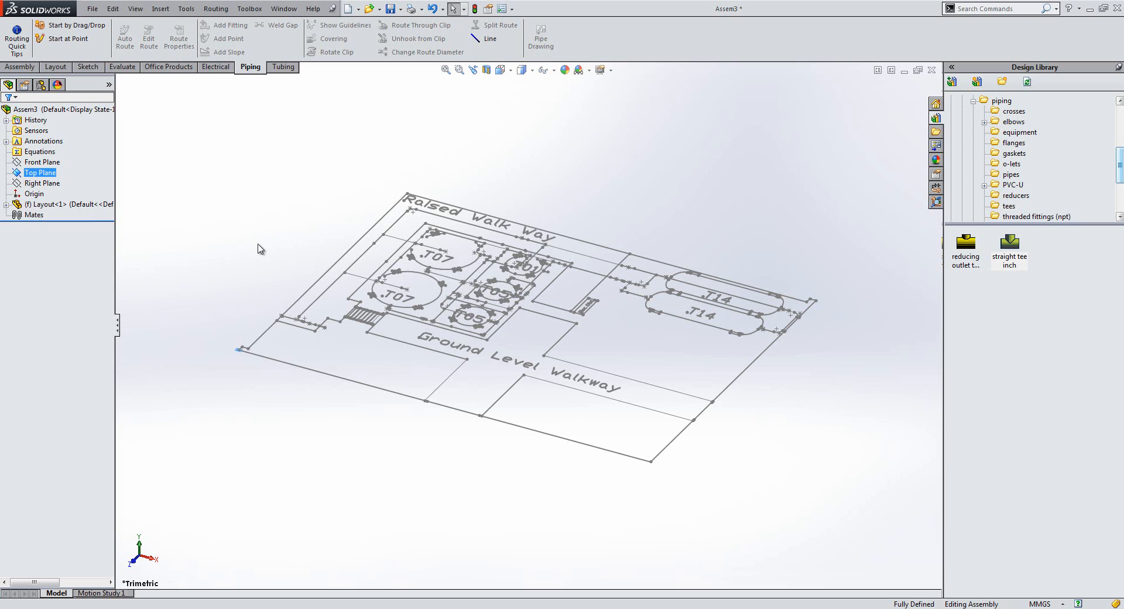
key("ctrl+5")
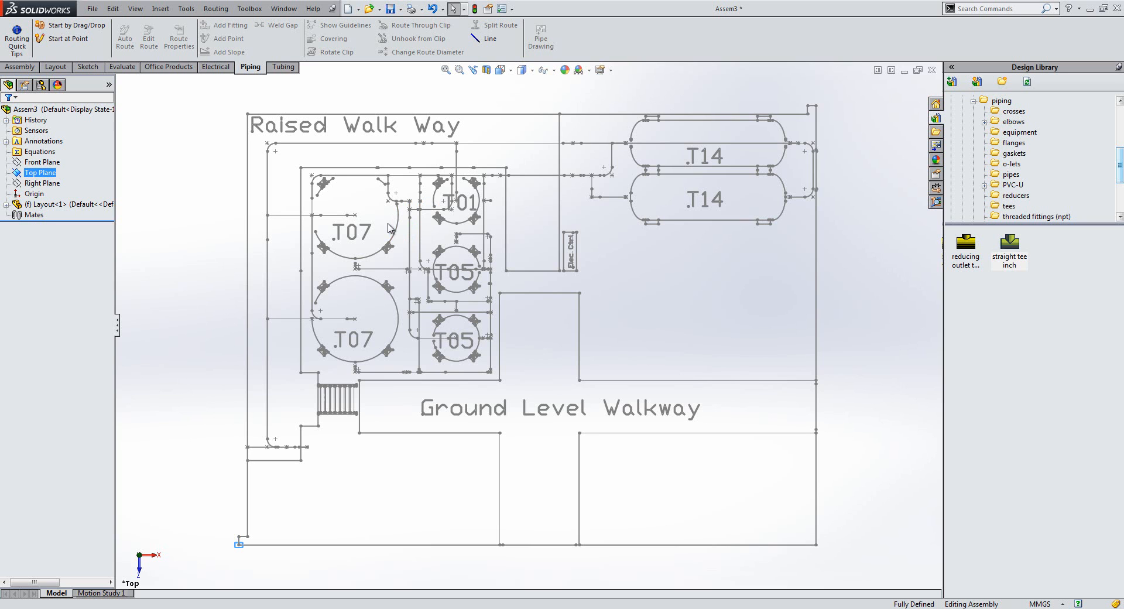
Step: Insert two T14 tanks from the Webinar design library folder, one above the layout and one to its right
left_click(973, 102)
left_click(993, 174)
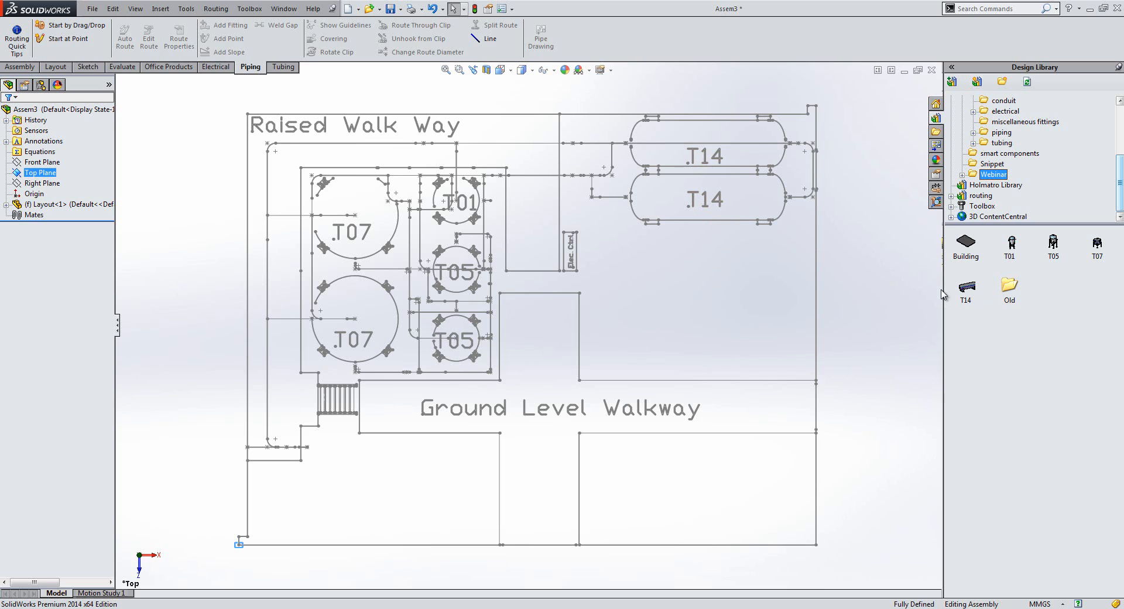
scroll(893, 302, "up", 1)
left_click_drag(970, 291, 692, 109)
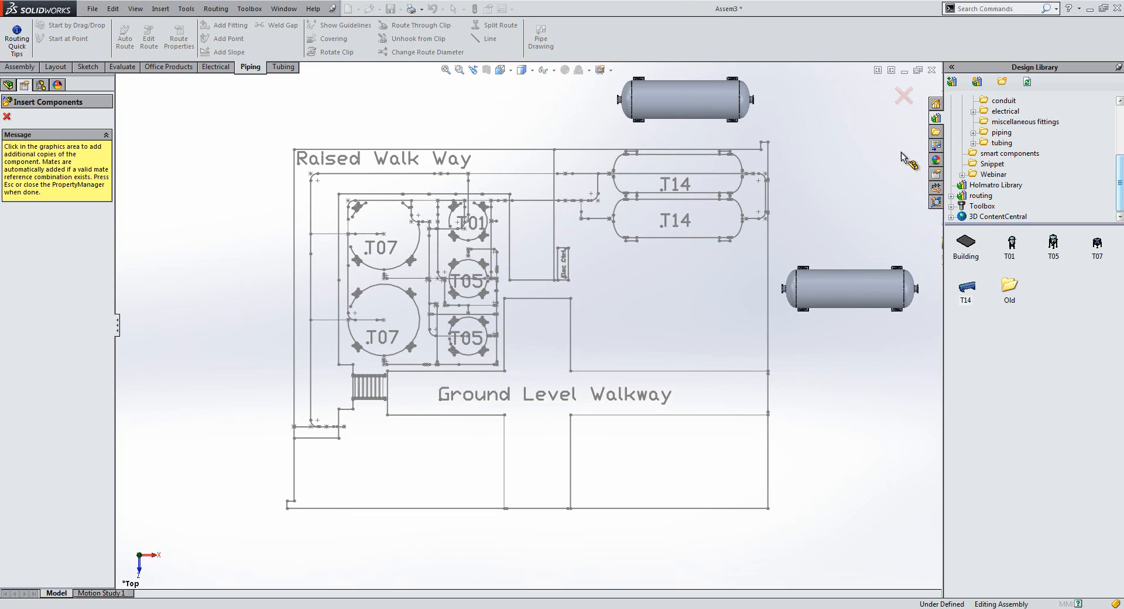
left_click(852, 275)
left_click(904, 95)
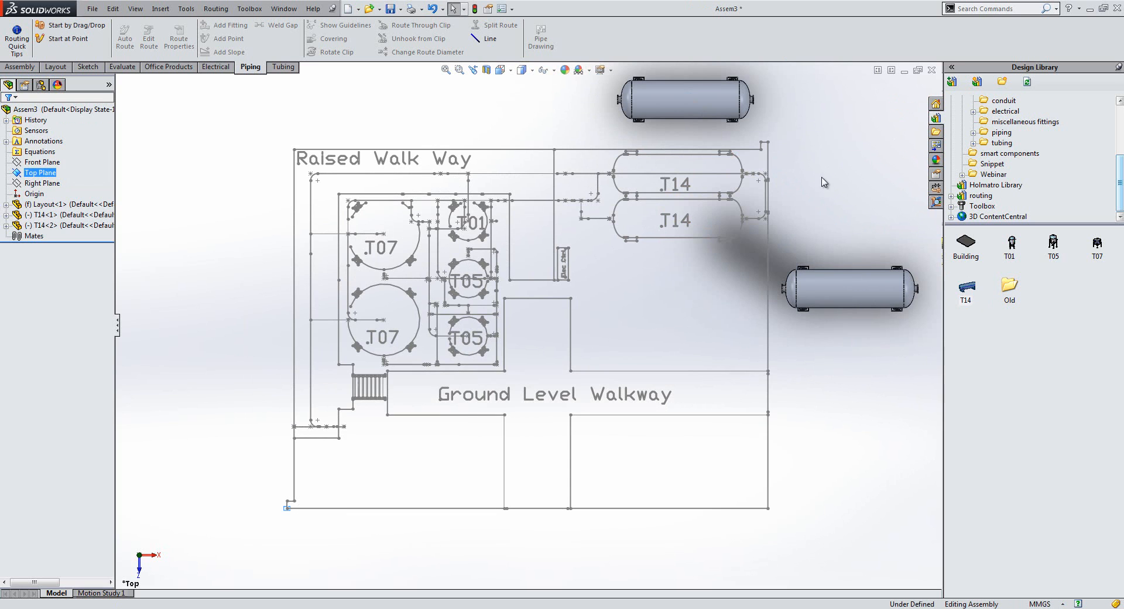
Step: Insert two T07 tanks from the Webinar library folder, one above the other, to the left of the layout
left_click(1097, 246)
mouse_move(1097, 246)
left_click_drag(1095, 243, 171, 217)
left_click(174, 363)
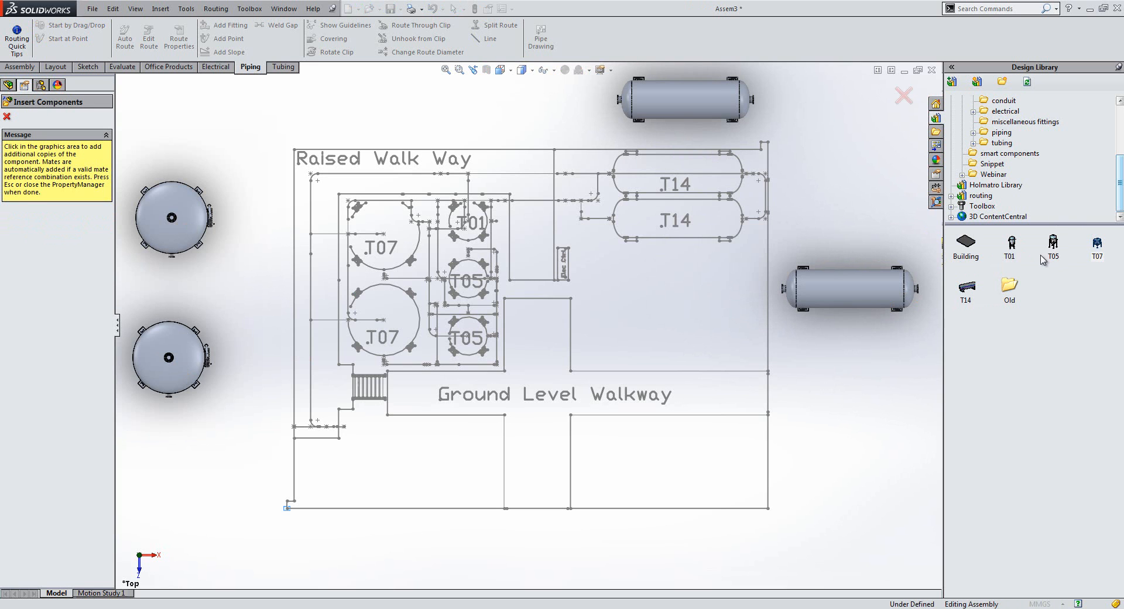
Step: Insert one T01 tank from the Webinar library folder above the layout, between the raised walkway label and the upper T14 tank
left_click(1012, 246)
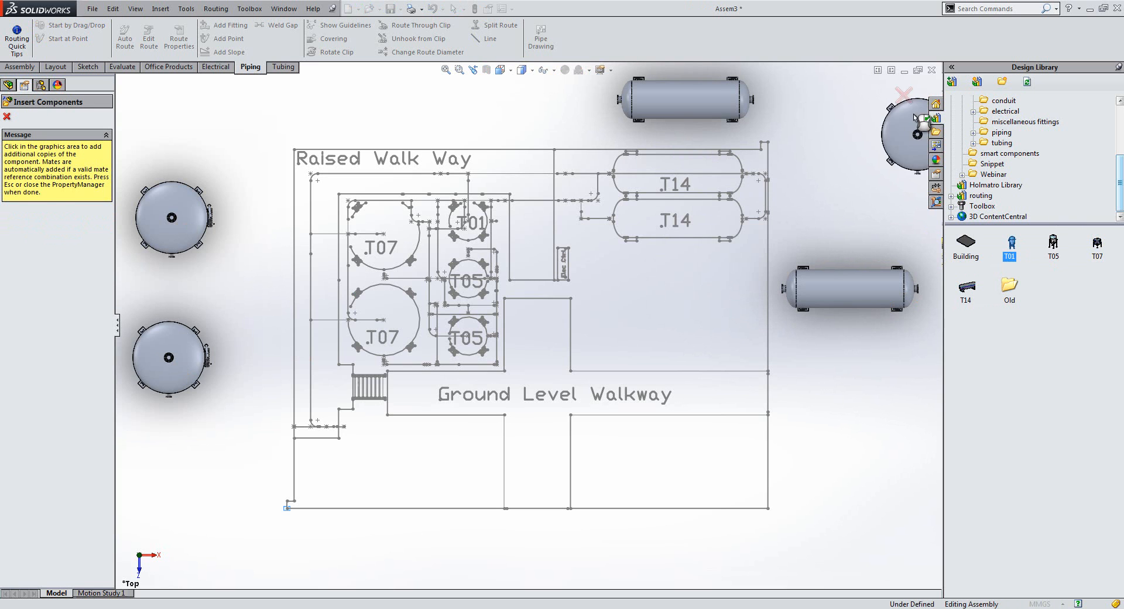
left_click(904, 96)
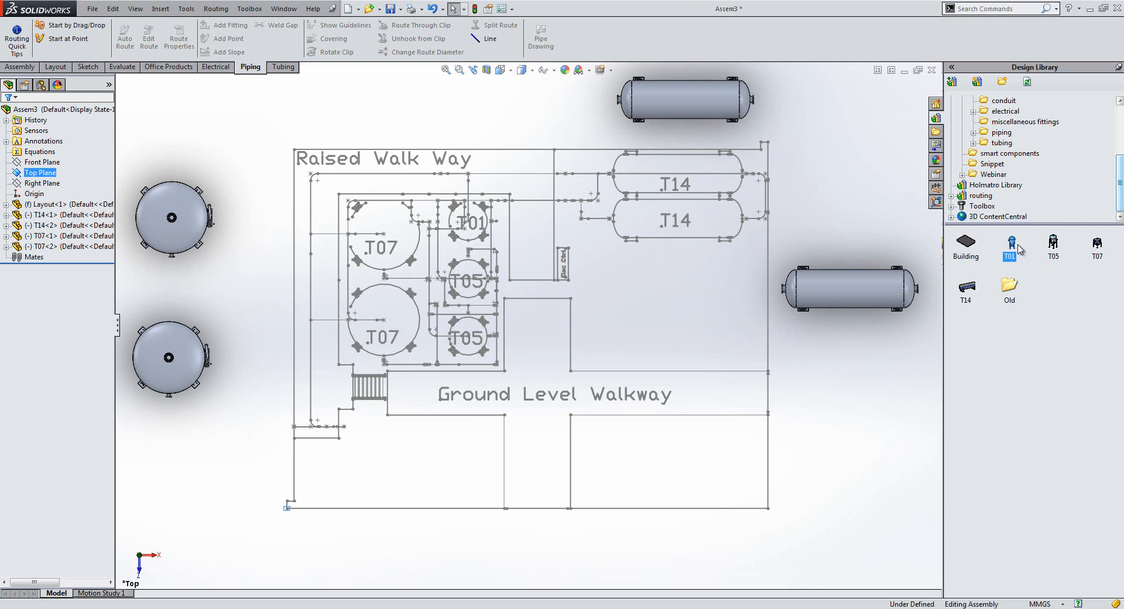
left_click_drag(662, 151, 497, 111)
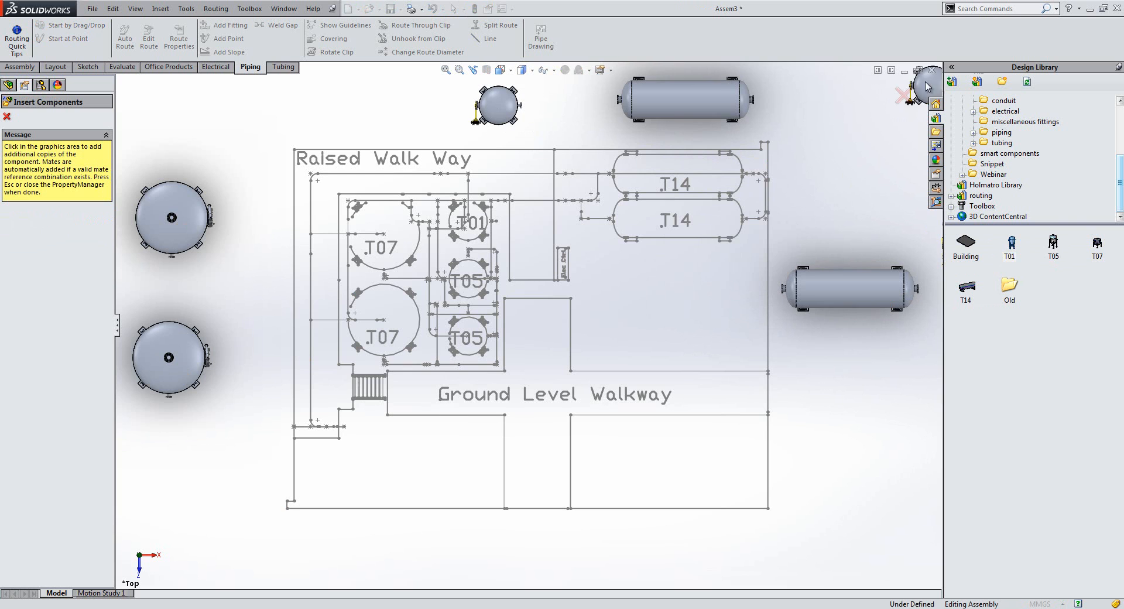
left_click(907, 97)
Step: Insert two T05 tanks from the Webinar library folder side by side above the layout, to the left of the T01 tank
left_click(1057, 252)
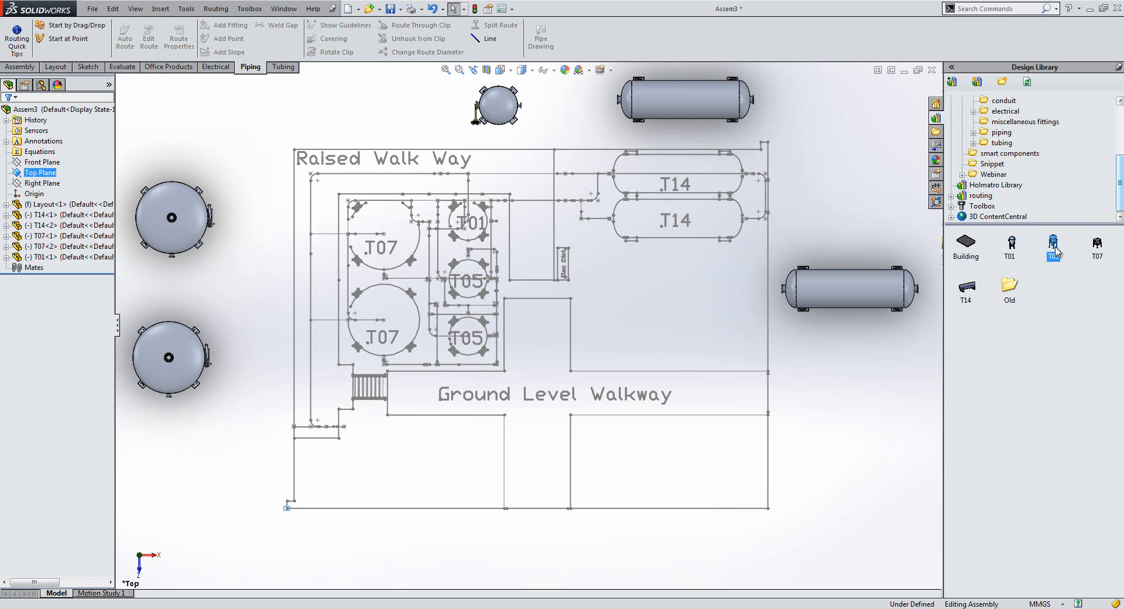
left_click_drag(1054, 246, 410, 120)
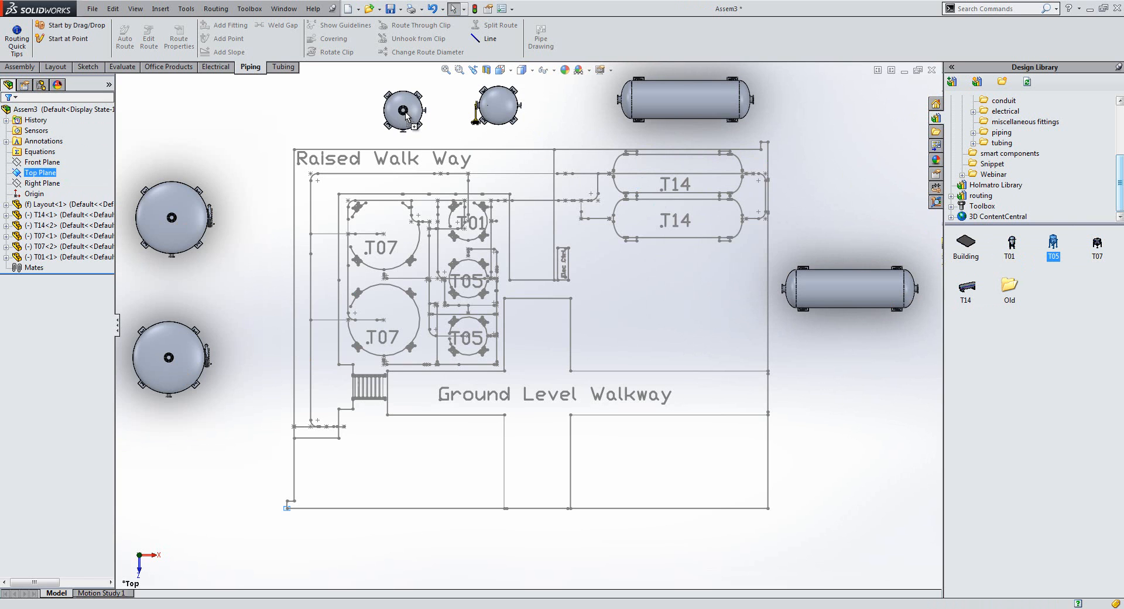
left_click(328, 113)
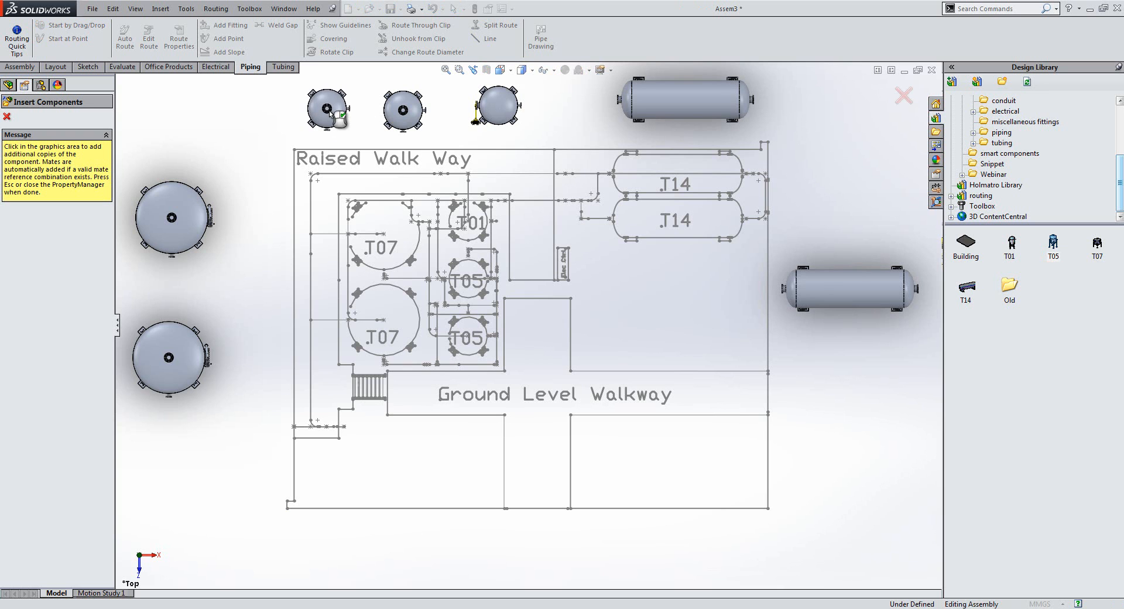
left_click(903, 96)
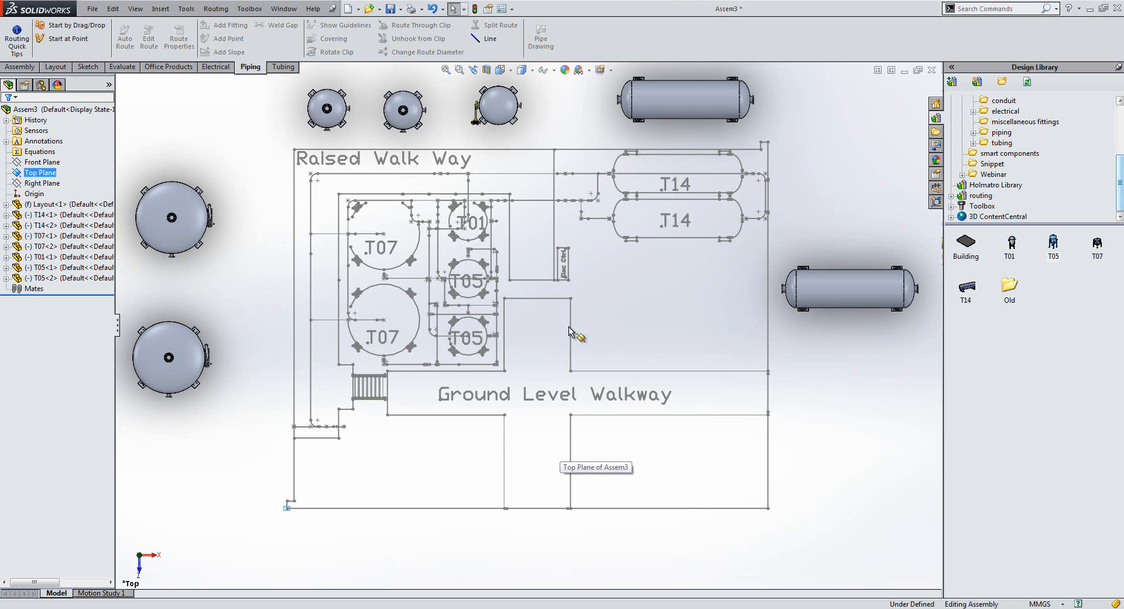
Step: Mate the base plate corner vertex of the first T14 tank coincident with the matching support corner point of the upper T14 outline
middle_click_drag(843, 511, 745, 285)
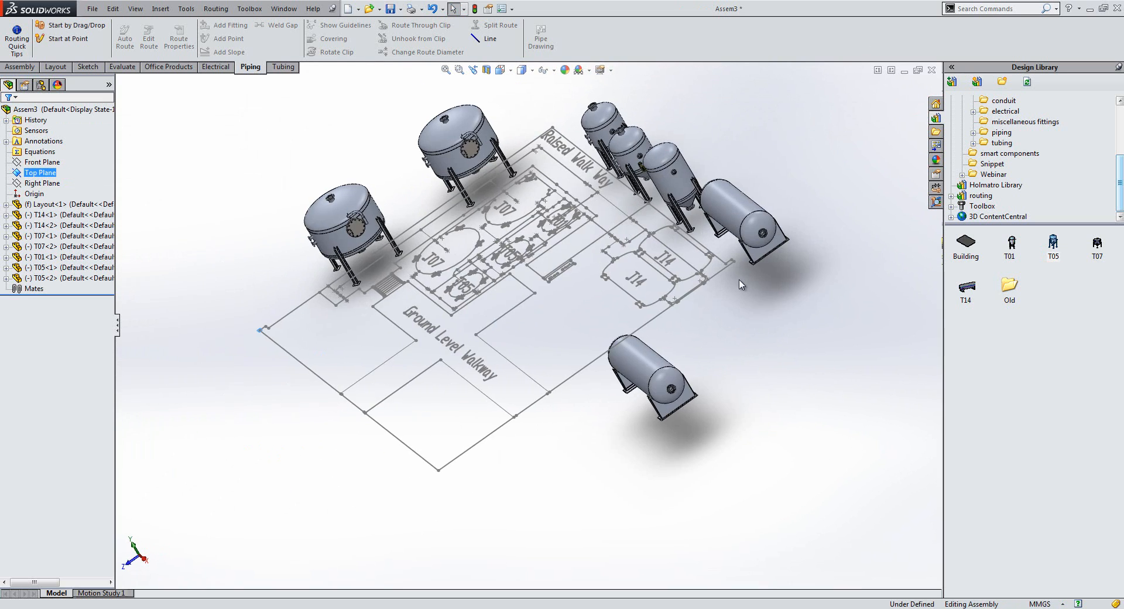
scroll(743, 284, "down", 5)
scroll(663, 254, "down", 5)
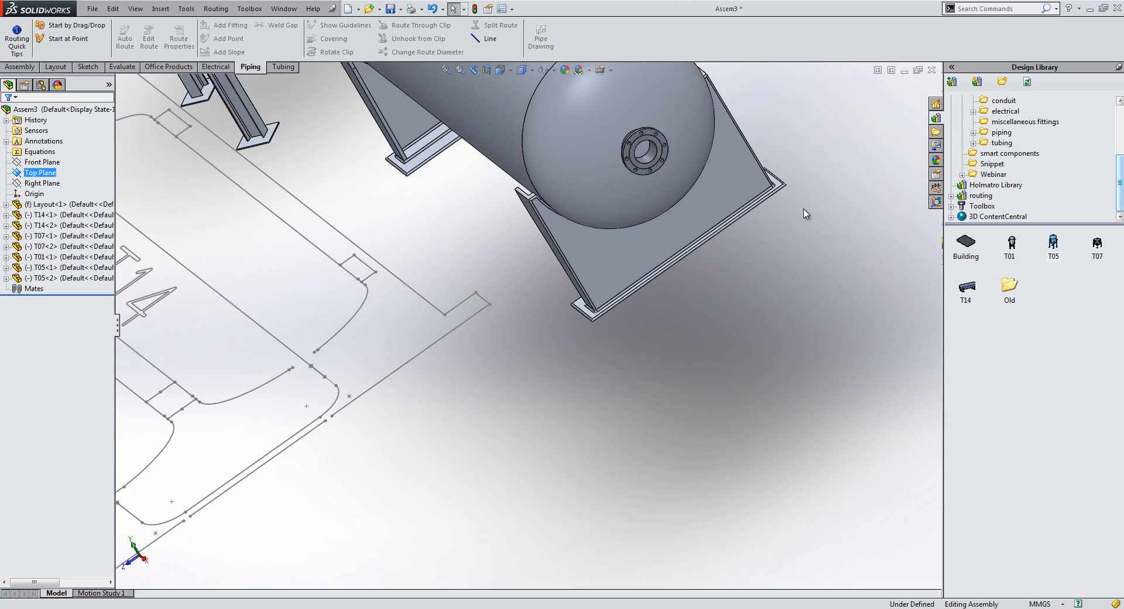
middle_click_drag(819, 236, 735, 209)
left_click(744, 209)
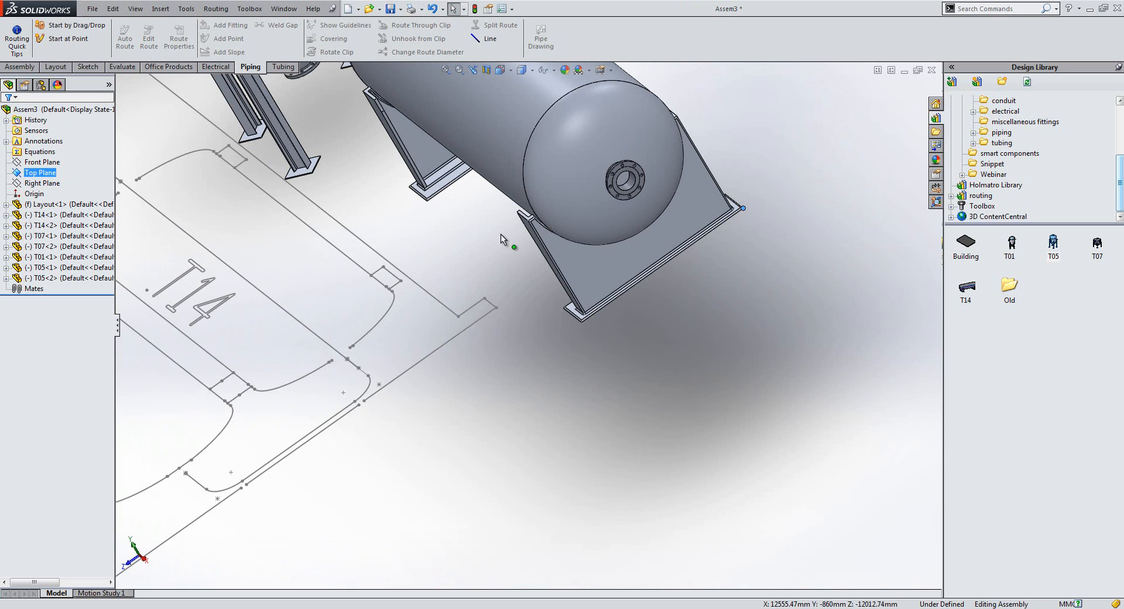
left_click(401, 280, "ctrl")
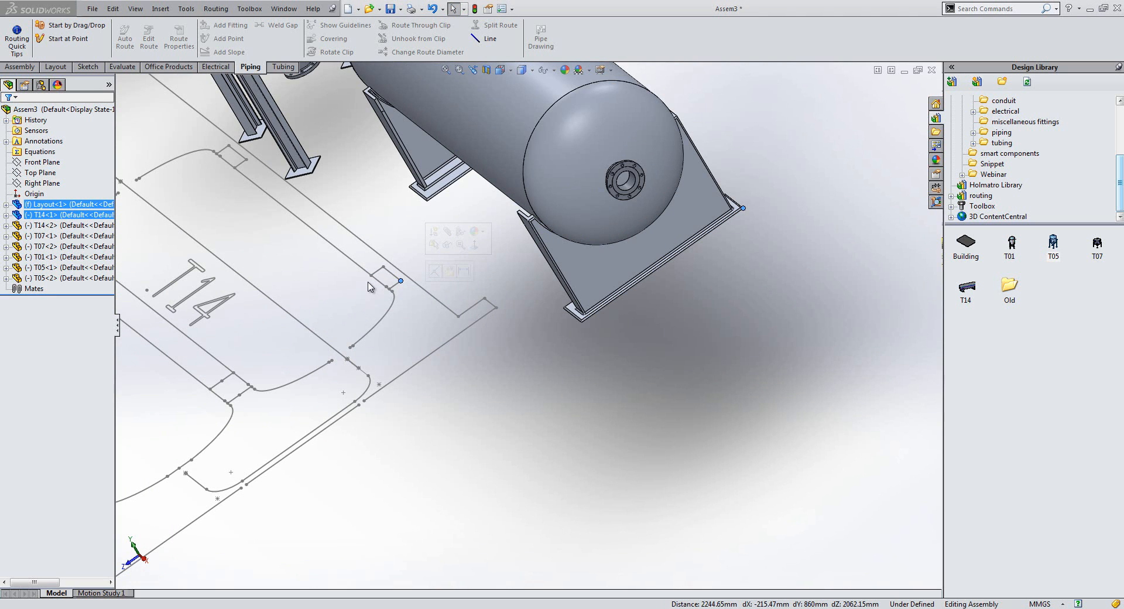
left_click(20, 67)
left_click(100, 36)
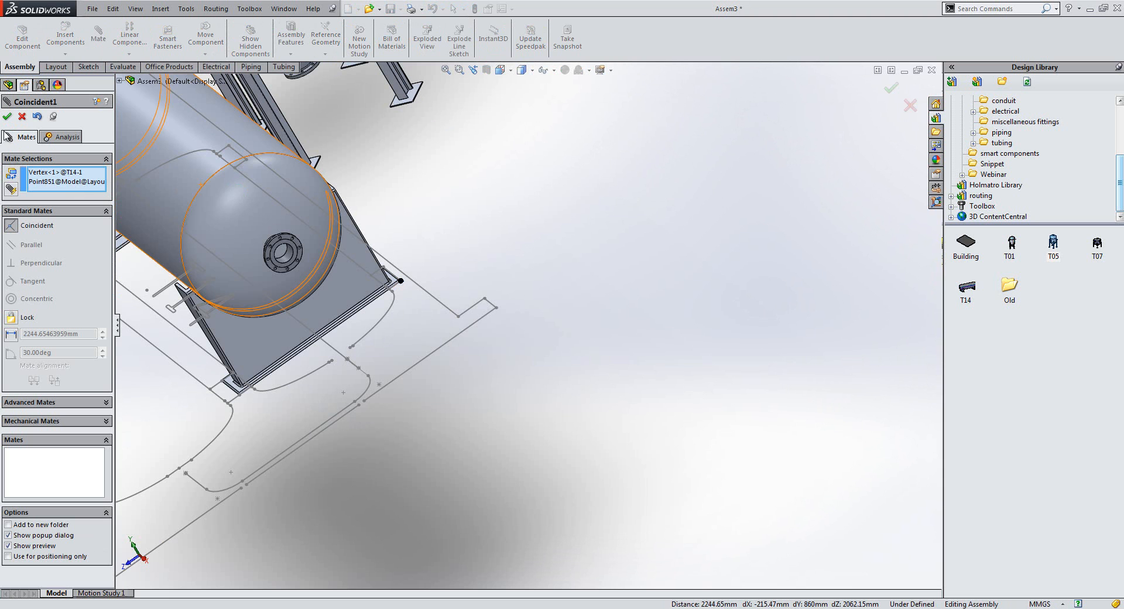
left_click(8, 117)
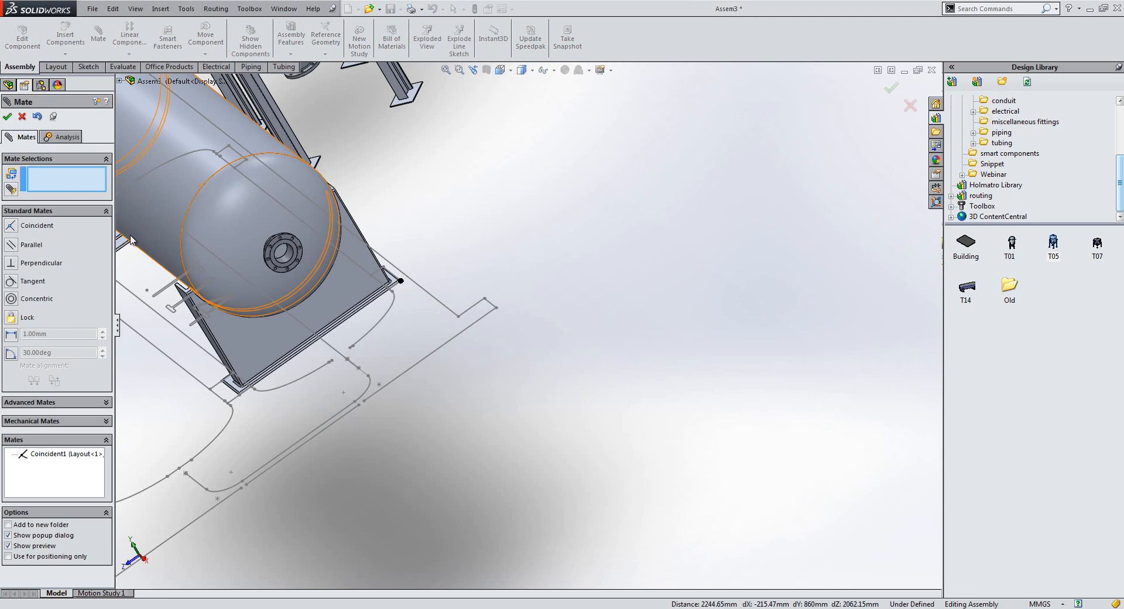
Step: Mate the second T14 tank's base plate corner vertex, not its edge, coincident with the lower T14 outline's support corner point
scroll(353, 413, "up", 3)
scroll(356, 417, "up", 2)
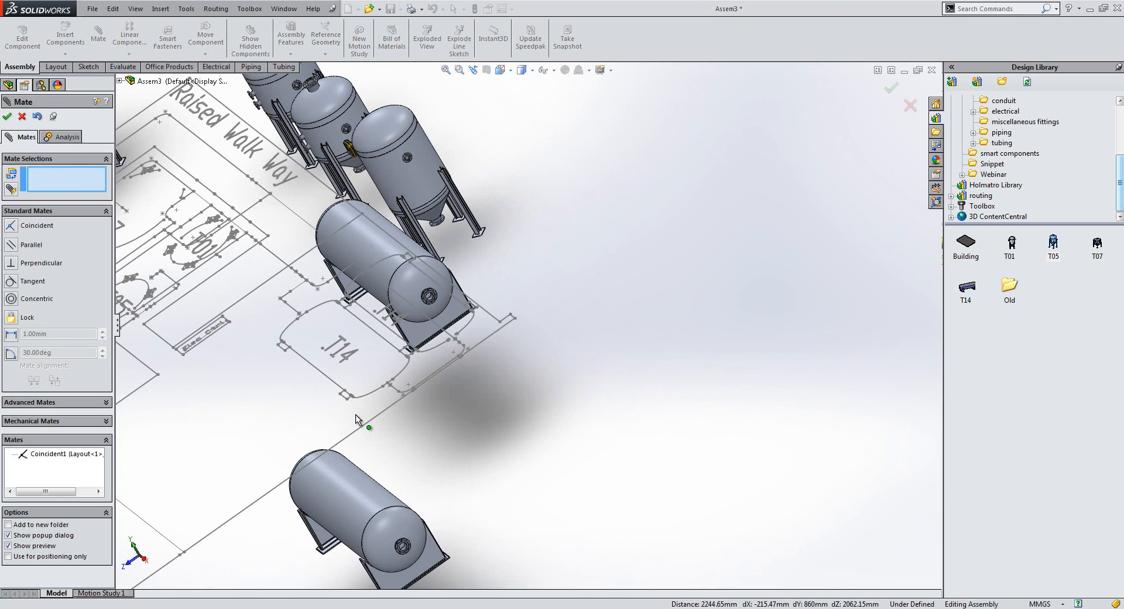
left_click(349, 385)
scroll(455, 508, "down", 5)
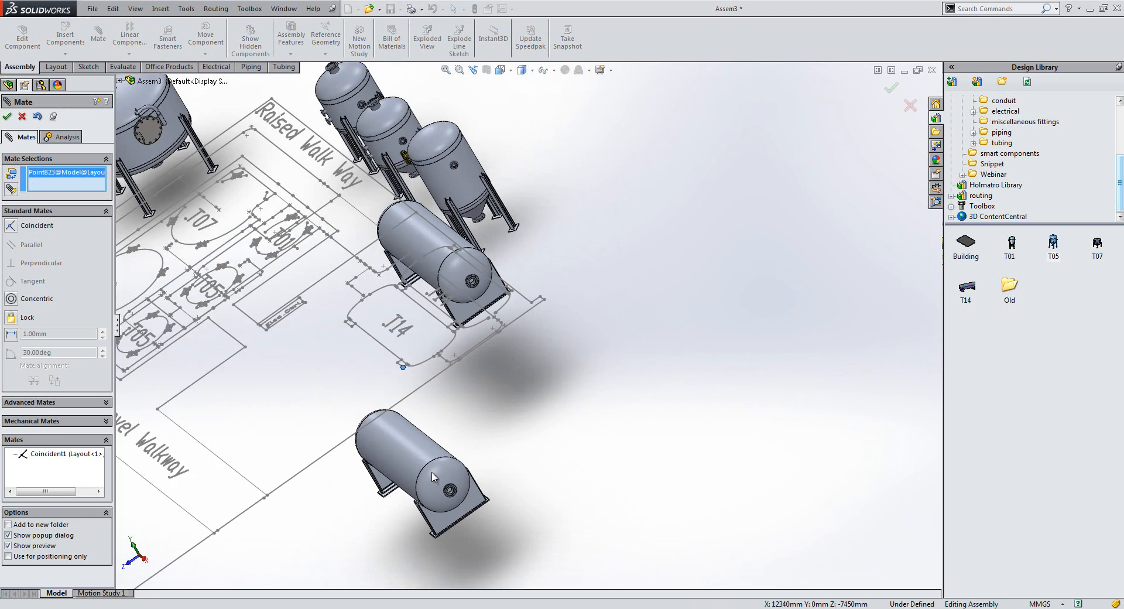
left_click(479, 445)
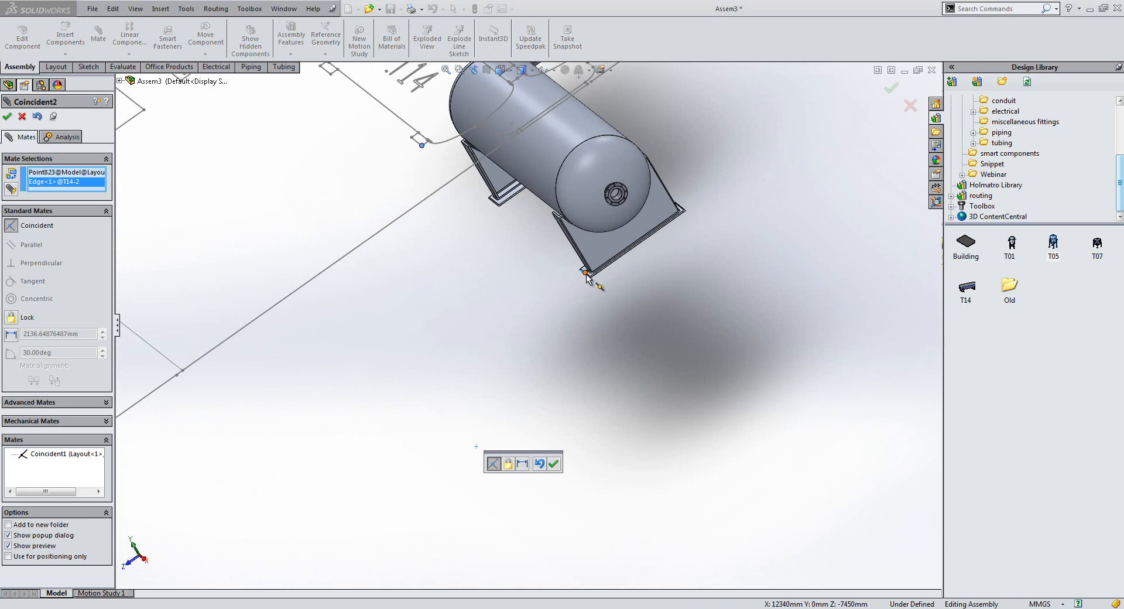
right_click(35, 185)
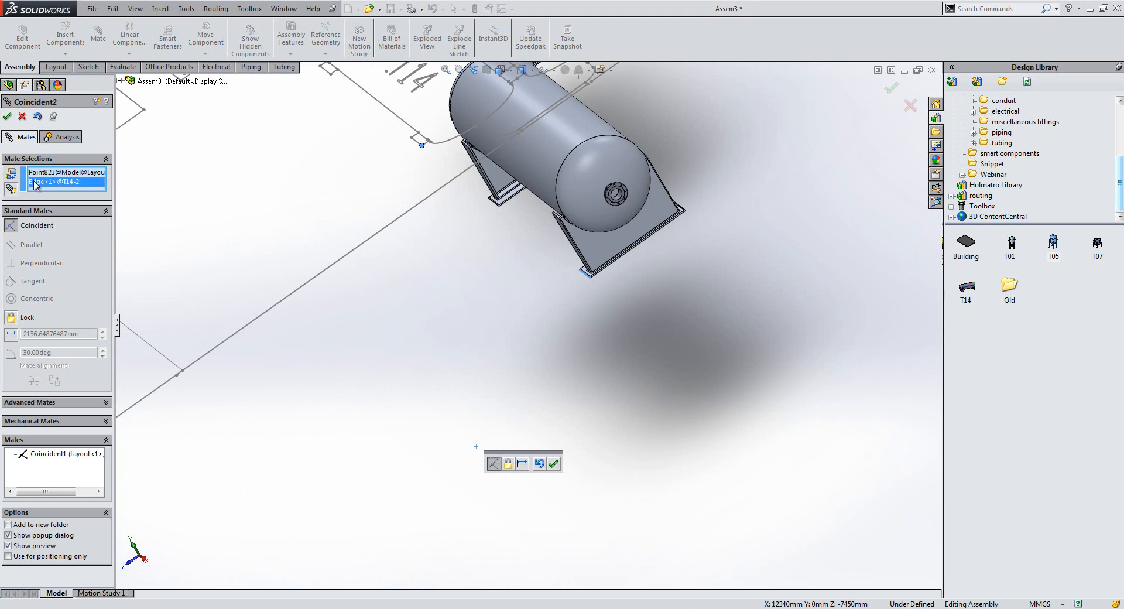
left_click(61, 199)
left_click(590, 280)
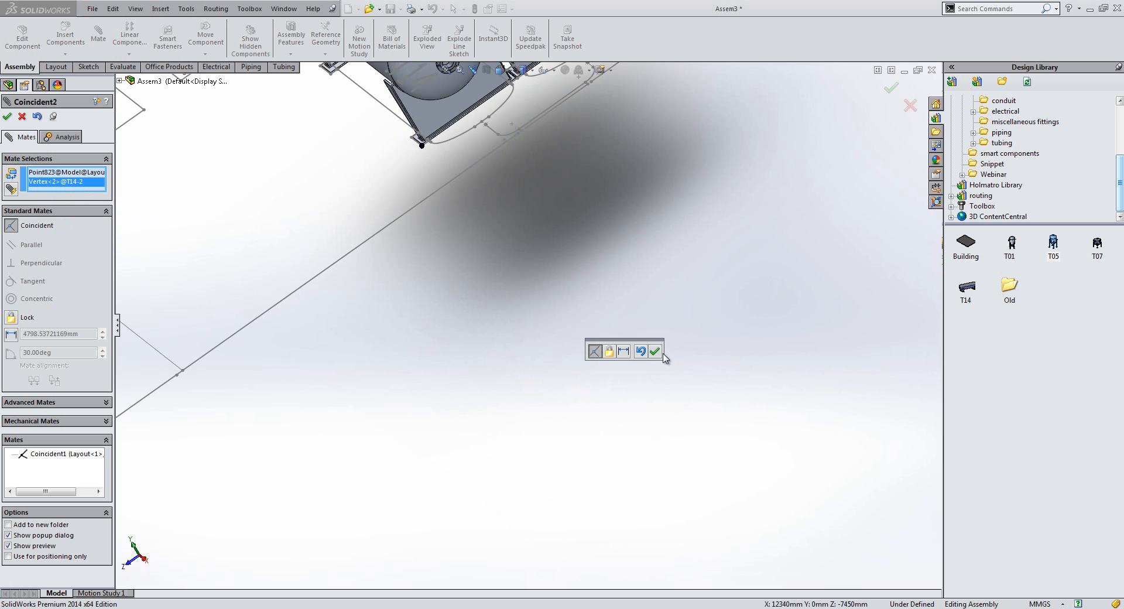
left_click(655, 351)
key("f")
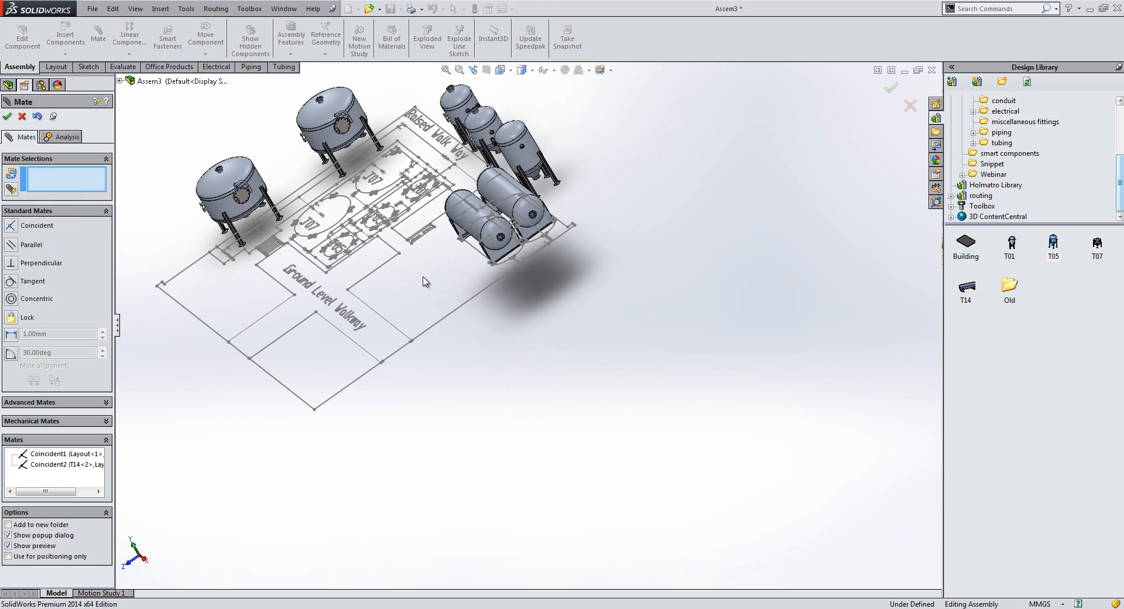
middle_click_drag(425, 282, 460, 276)
left_click(8, 116)
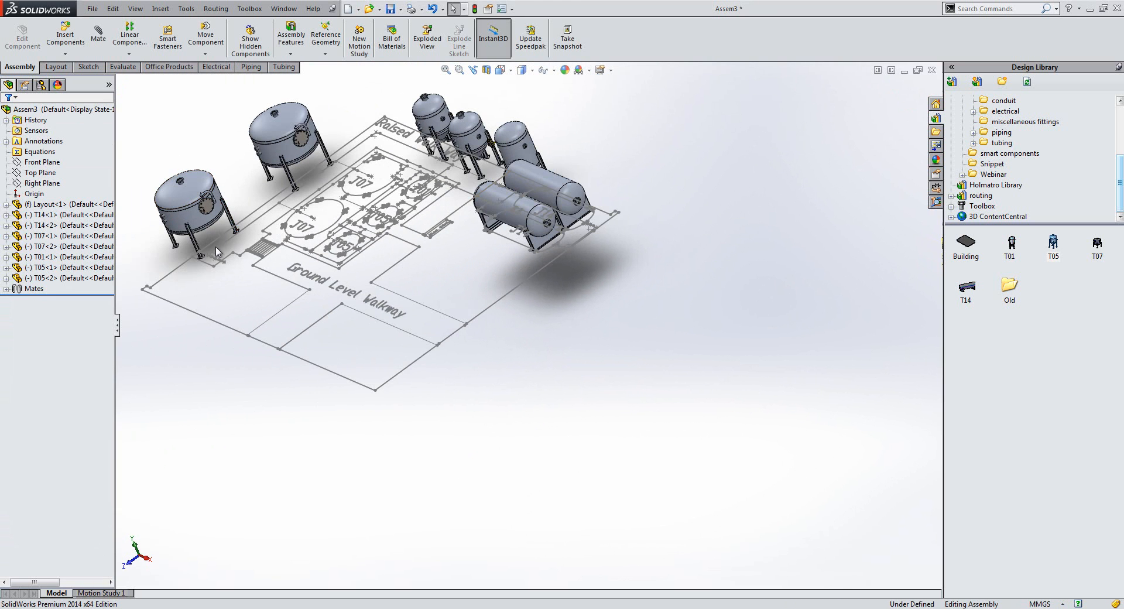
Step: Add a coincident mate between a foot plate corner of the second T07 tank and the foot corner point of the T07 outline nearest the stairs
scroll(217, 252, "down", 5)
scroll(455, 219, "down", 3)
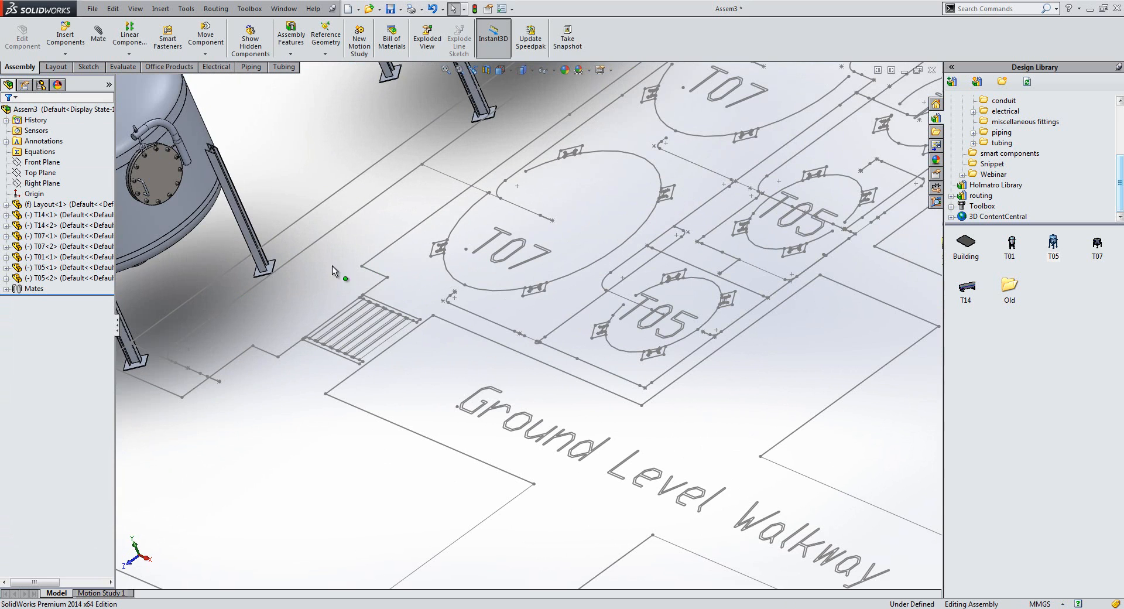
left_click(145, 366)
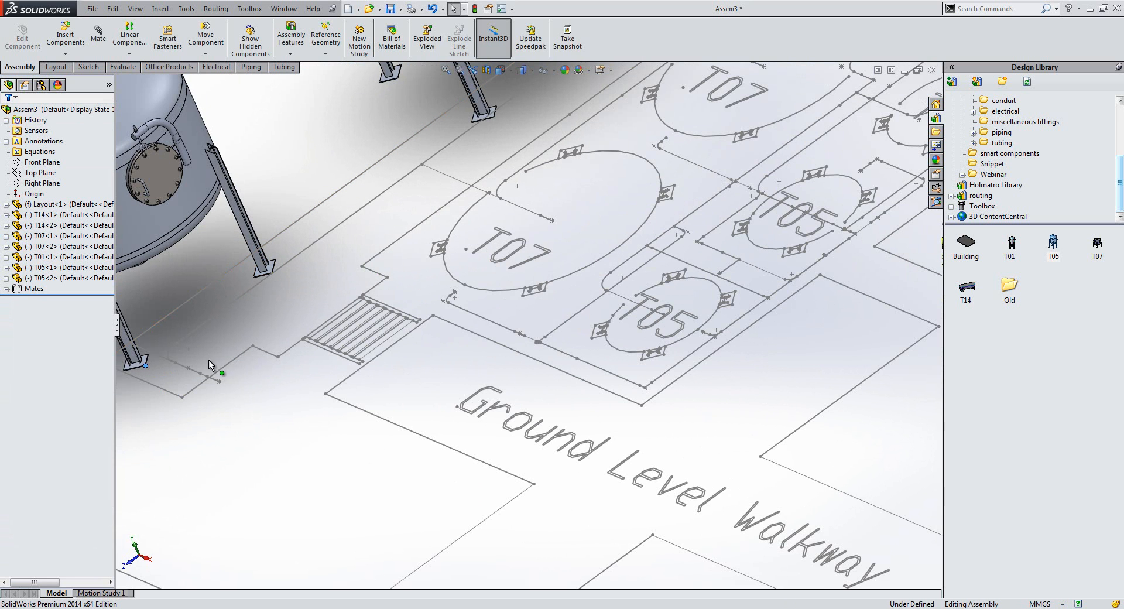
left_click(544, 291, "ctrl")
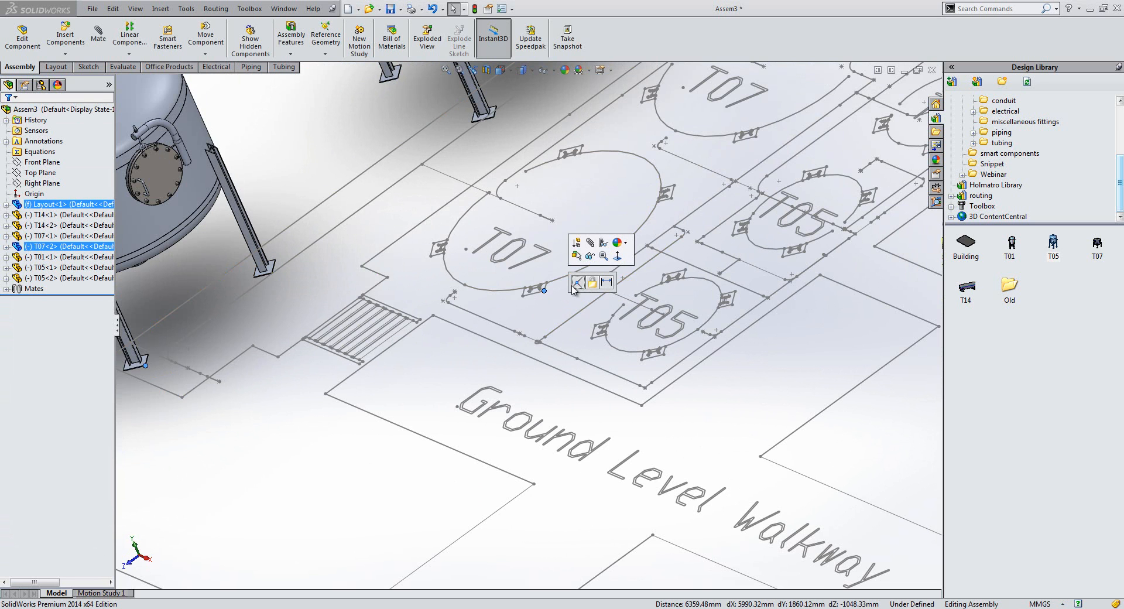
left_click(577, 283)
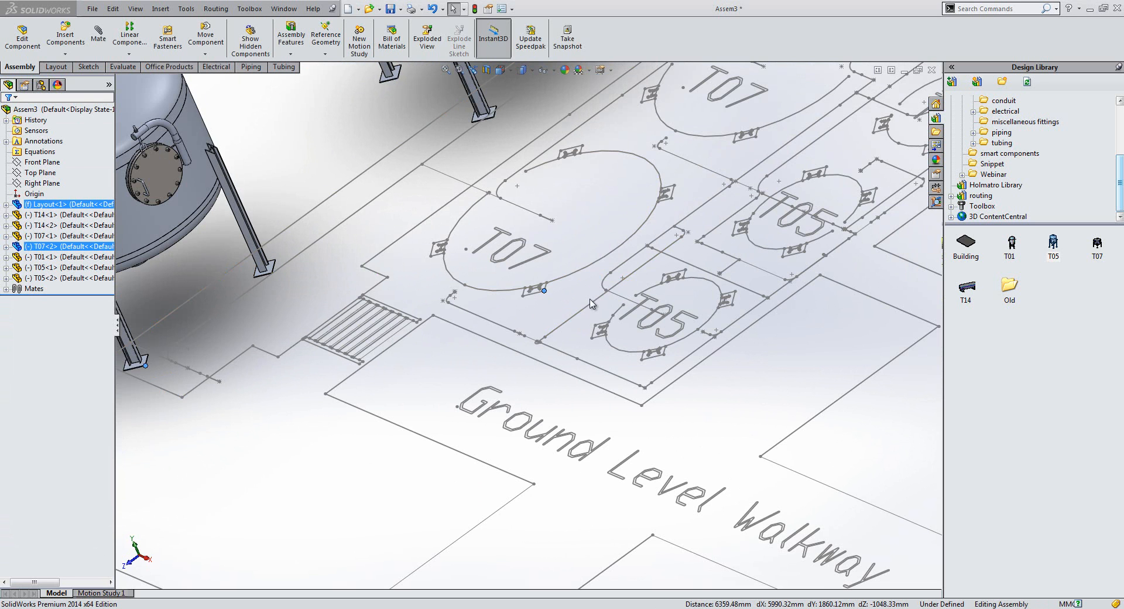
Step: Add a coincident mate between a foot plate corner of the remaining T07 tank and the foot corner point of the other T07 outline
scroll(671, 230, "up", 3)
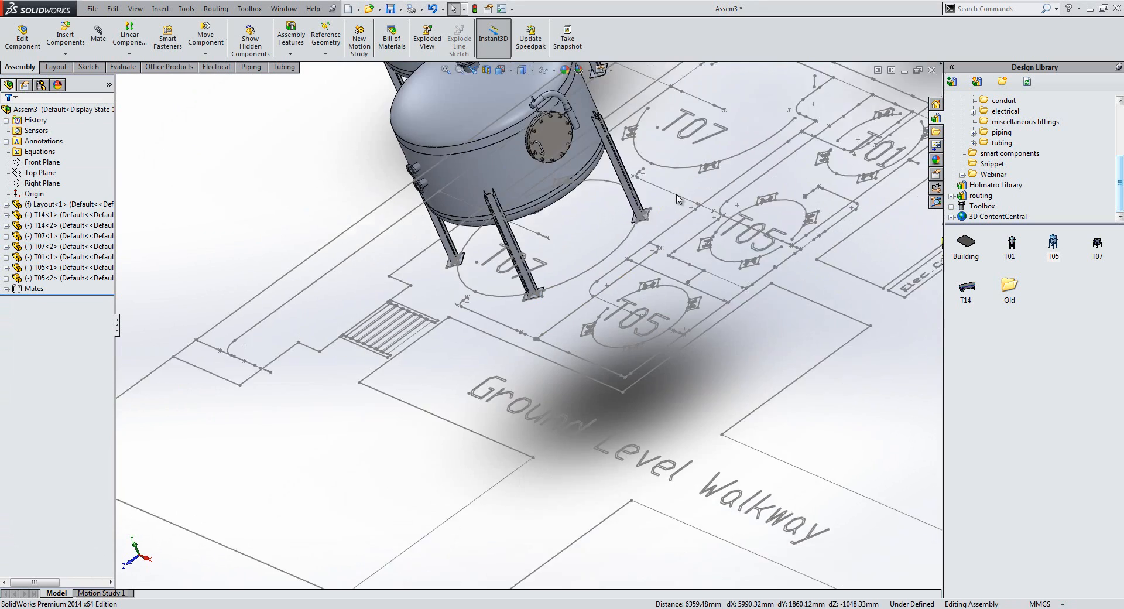
scroll(611, 174, "down", 3)
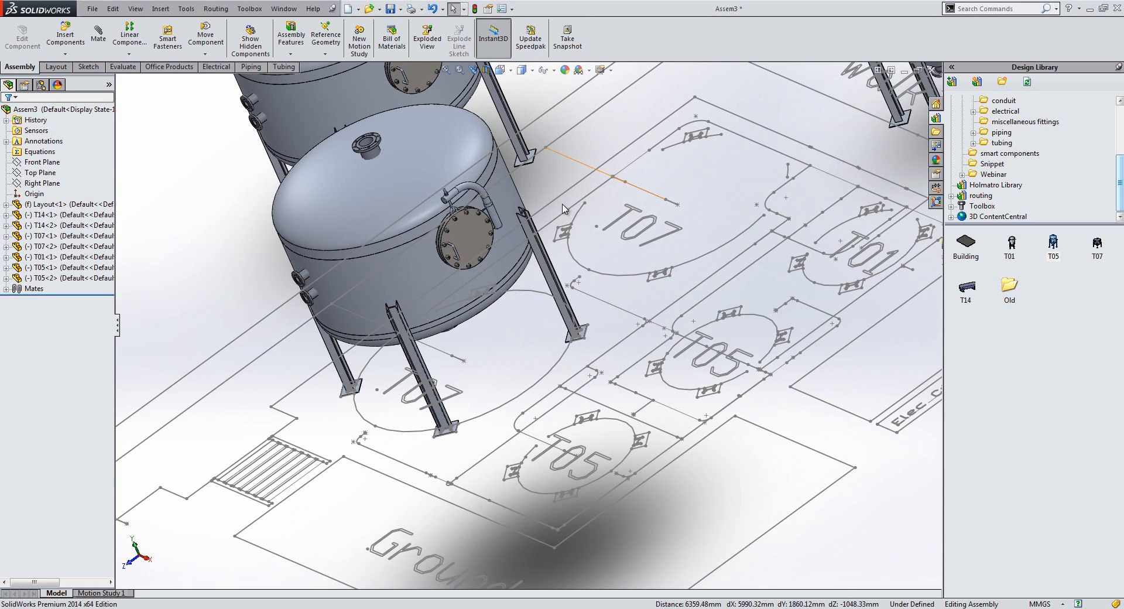
middle_click_drag(562, 205, 585, 186)
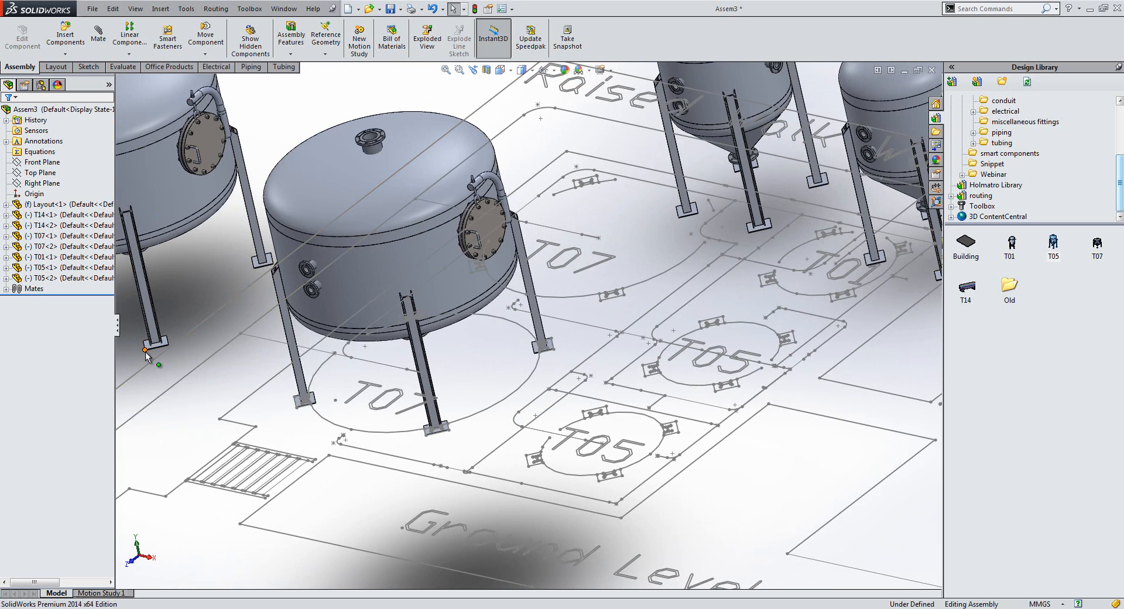
left_click(145, 351)
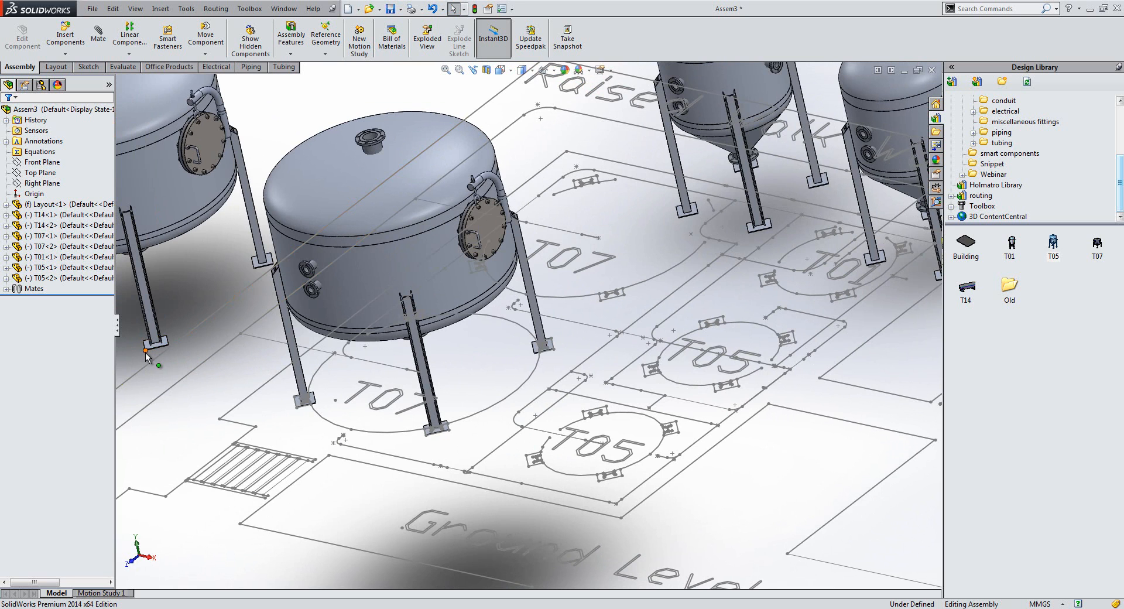
left_click(600, 300, "ctrl")
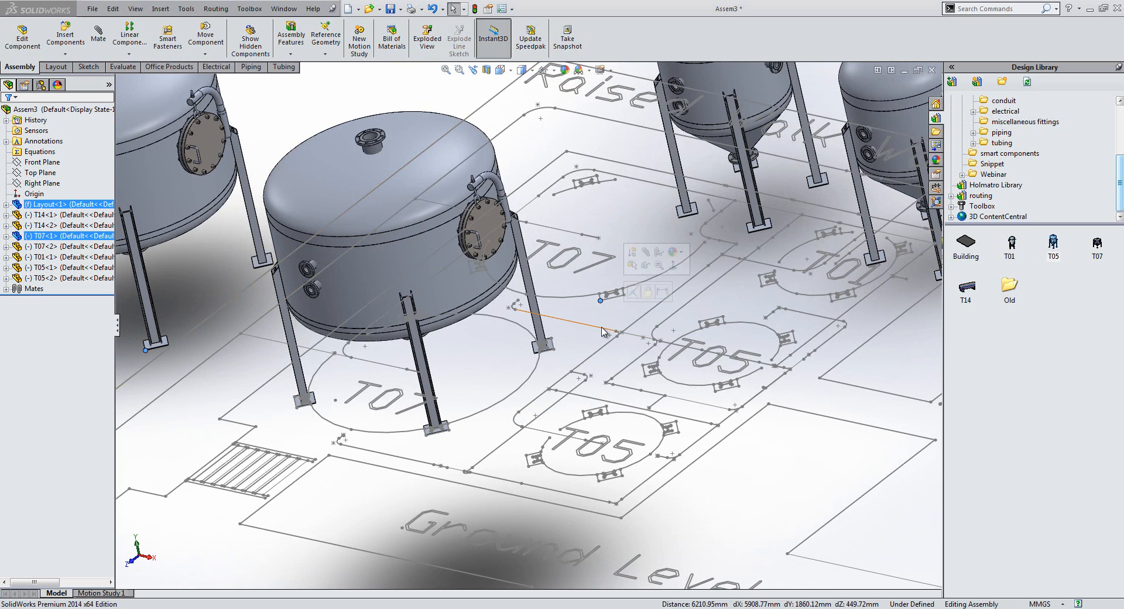
left_click(633, 292)
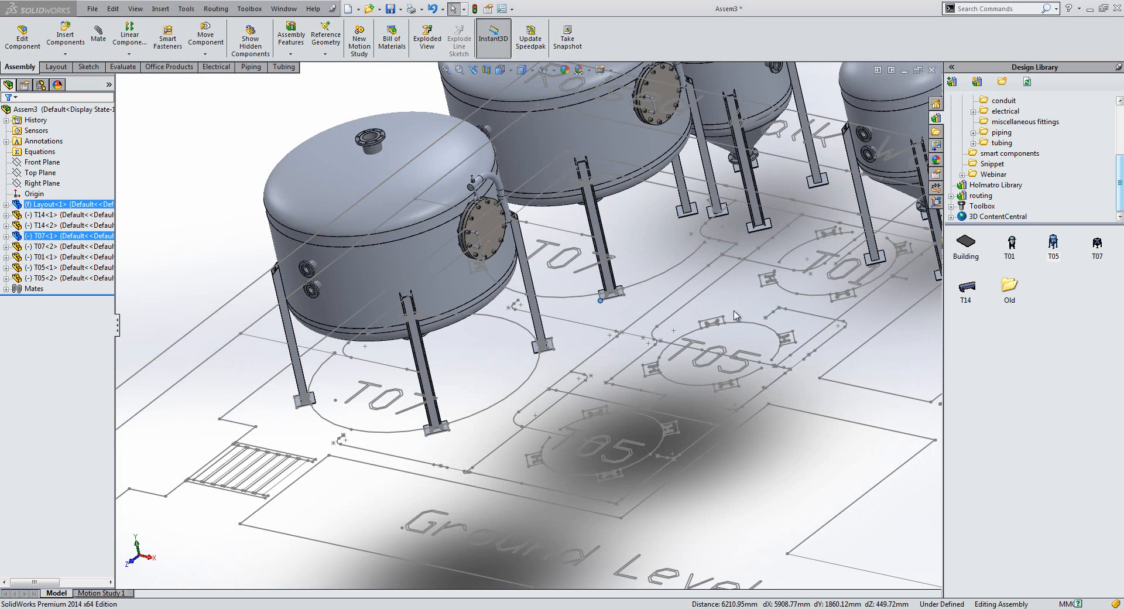
Step: Add a coincident mate between the T01 tank's front foot plate corner and the foot corner point of the T01 outline
scroll(799, 325, "down", 2)
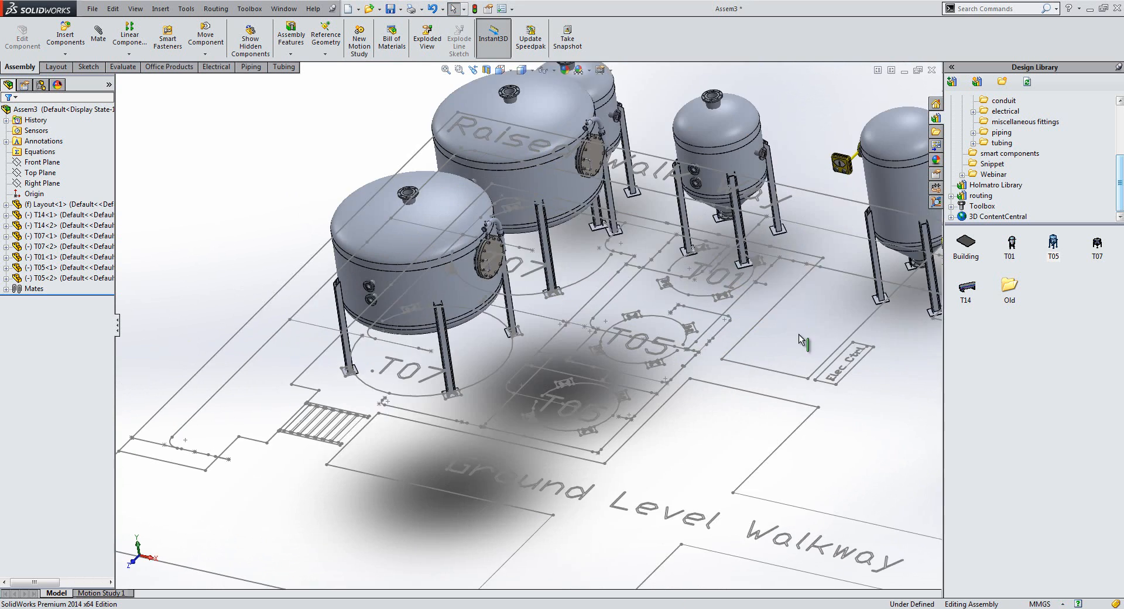
scroll(802, 298, "down", 1)
scroll(803, 296, "down", 3)
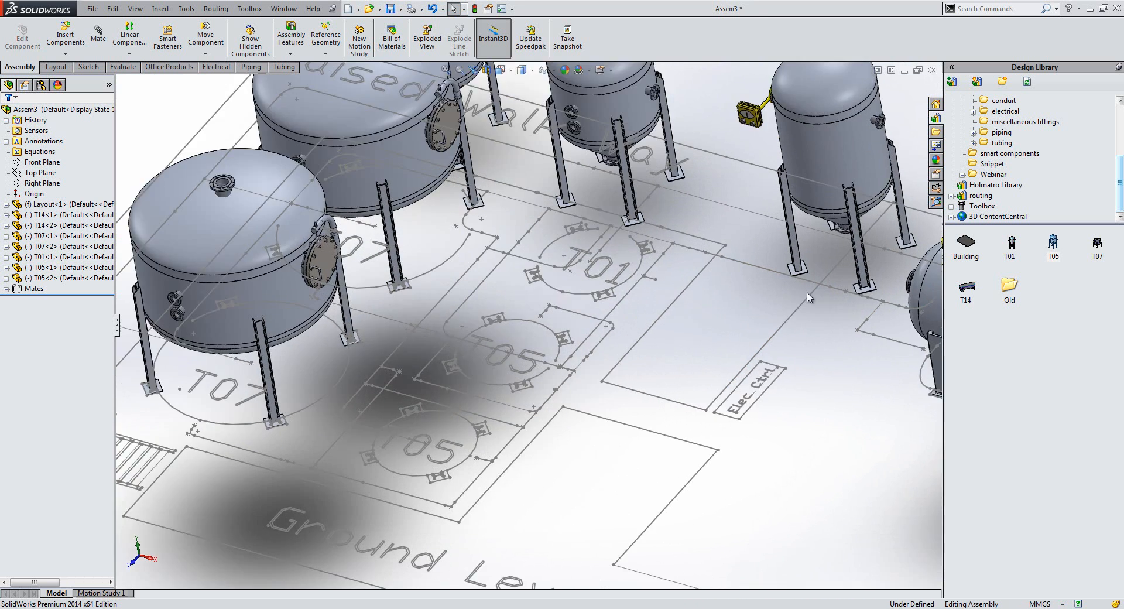
left_click(878, 295)
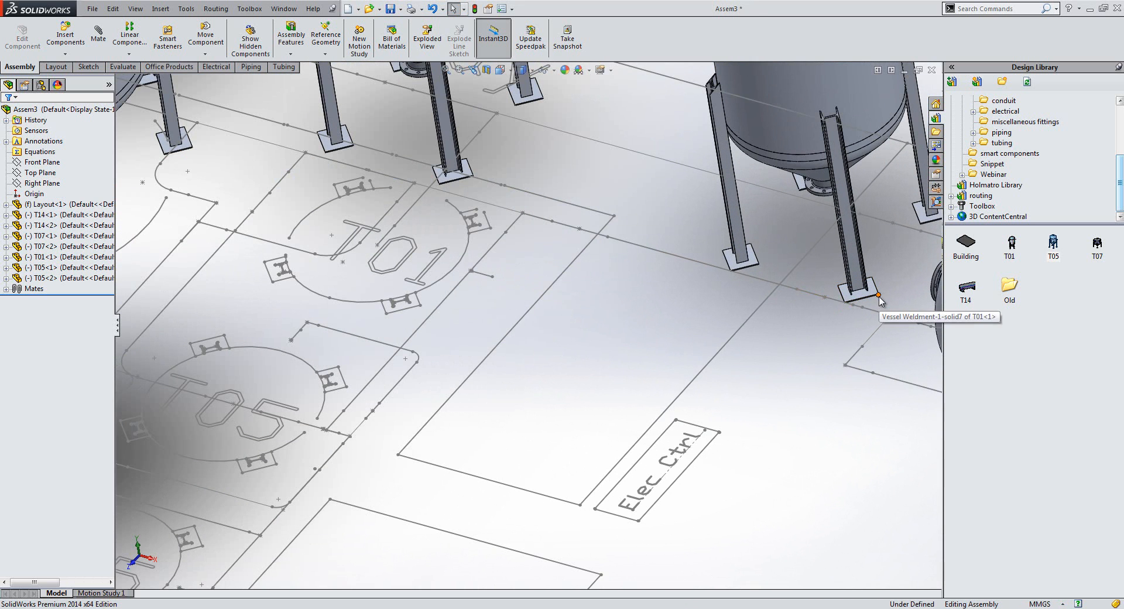
left_click(419, 305, "ctrl")
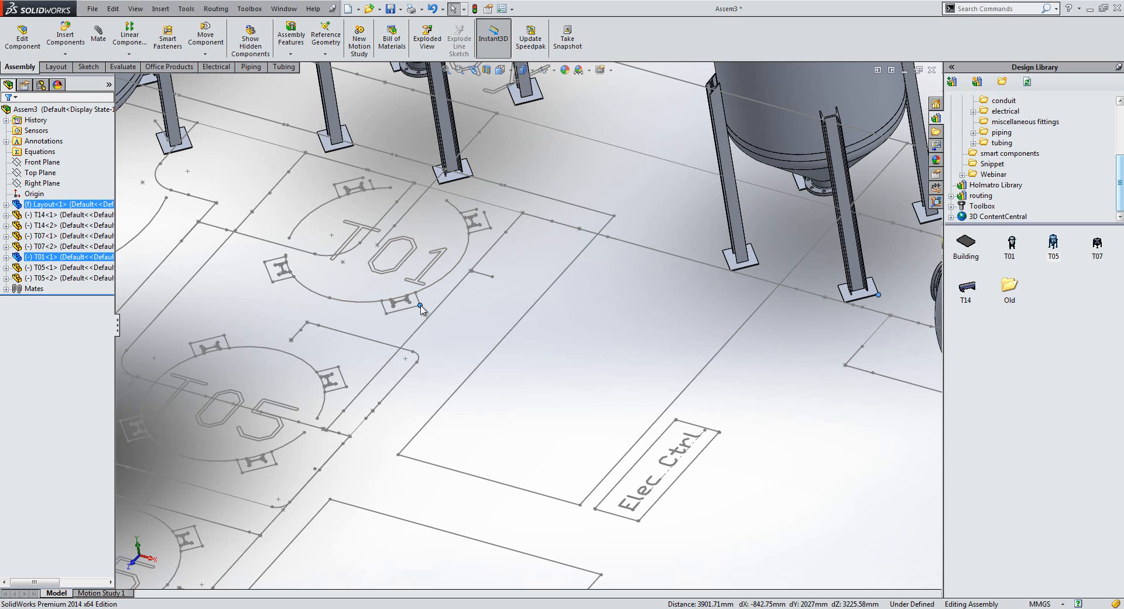
left_click(455, 295)
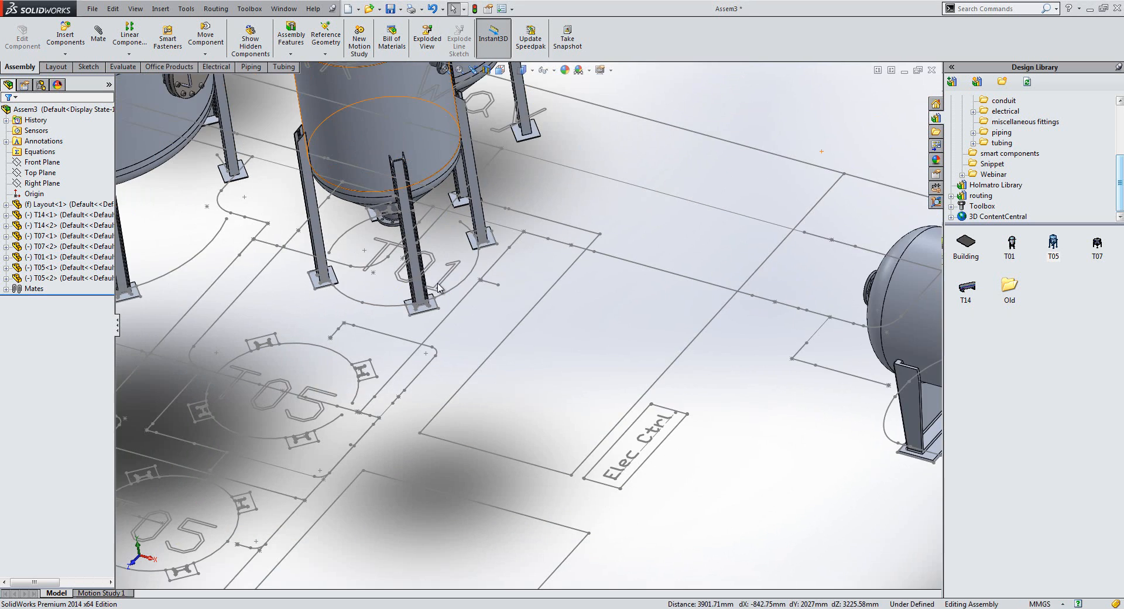
Step: Add a coincident mate between the first T05 tank's front foot plate corner and the foot corner point of the T05 outline nearest T01
scroll(440, 288, "up", 1)
mouse_move(522, 214)
middle_mouse_down()
mouse_move(497, 212)
mouse_move(514, 222)
middle_mouse_up()
scroll(567, 201, "down", 2)
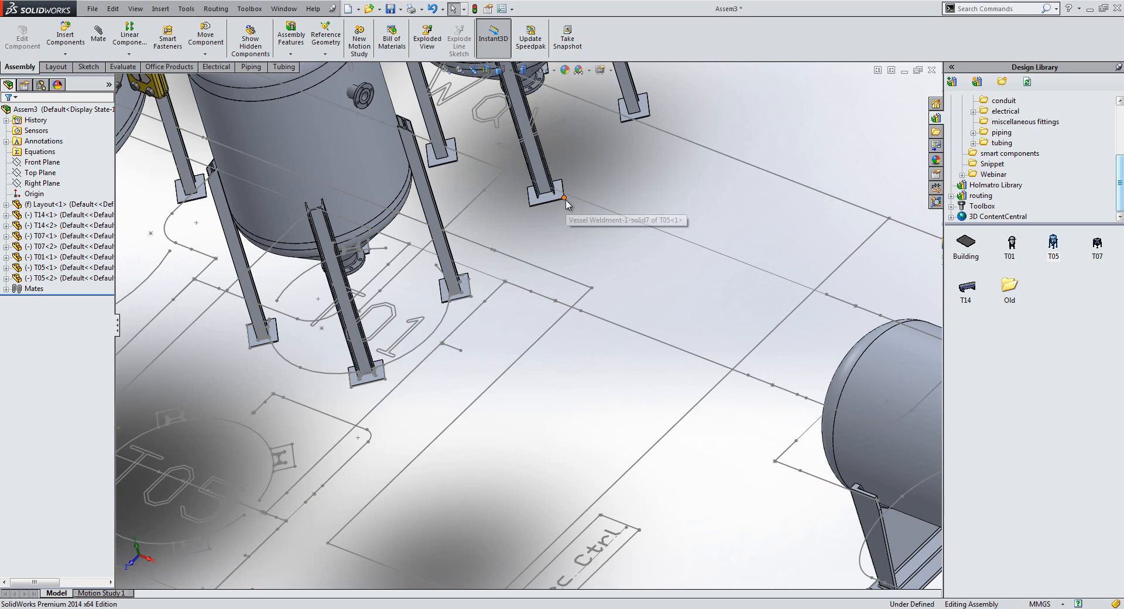
scroll(537, 254, "up", 3)
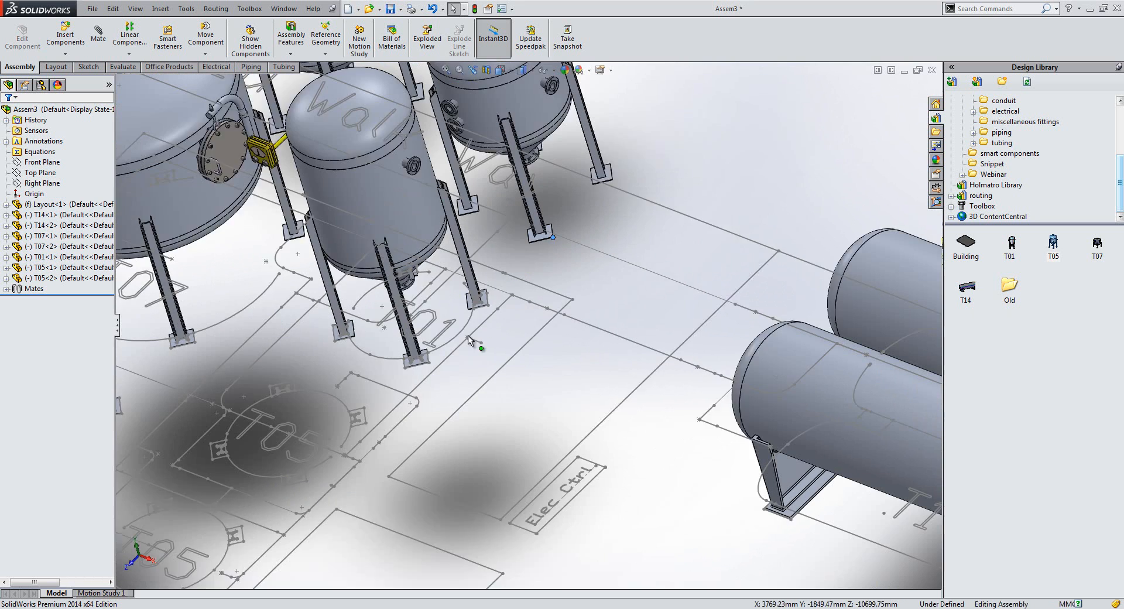
left_click(344, 456)
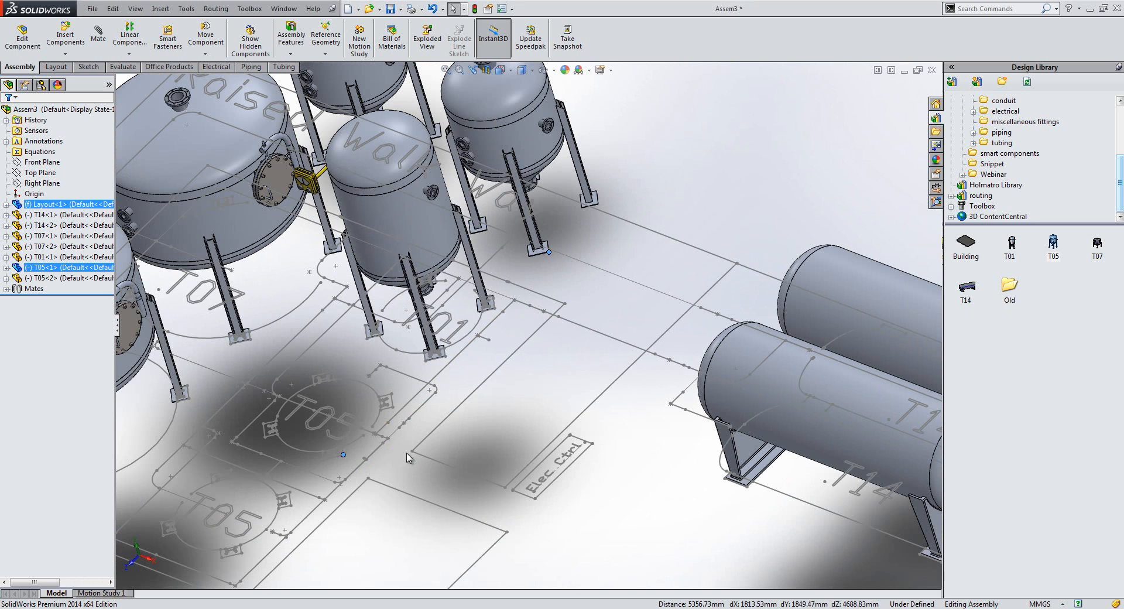
left_click(376, 446)
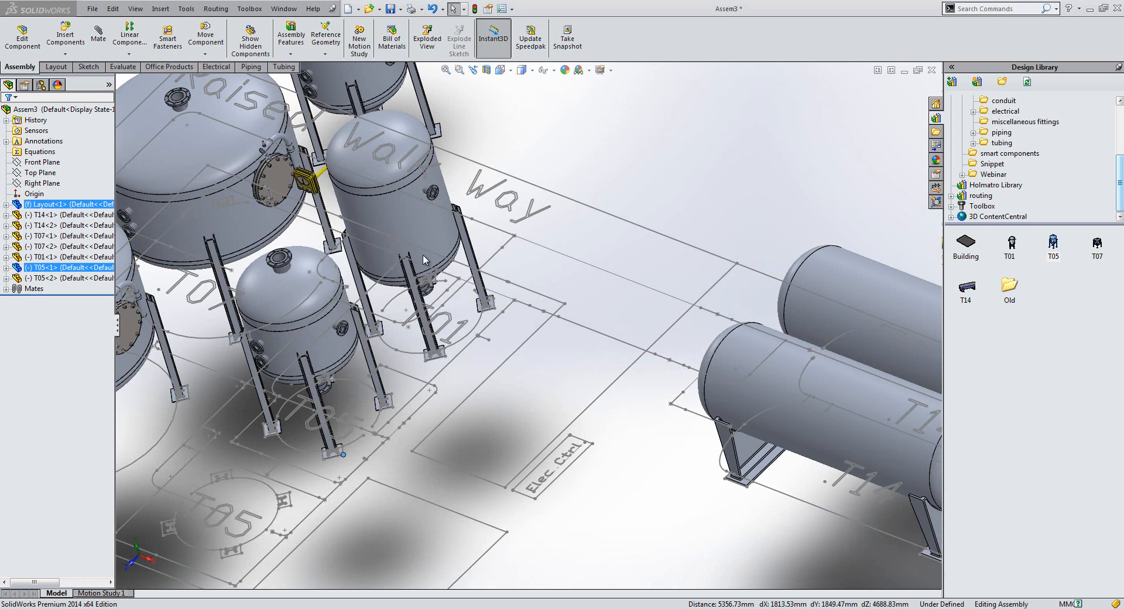
Step: Add a coincident mate between the second T05 tank's front foot plate corner and the foot corner point of the remaining T05 outline
middle_click_drag(360, 209, 364, 216)
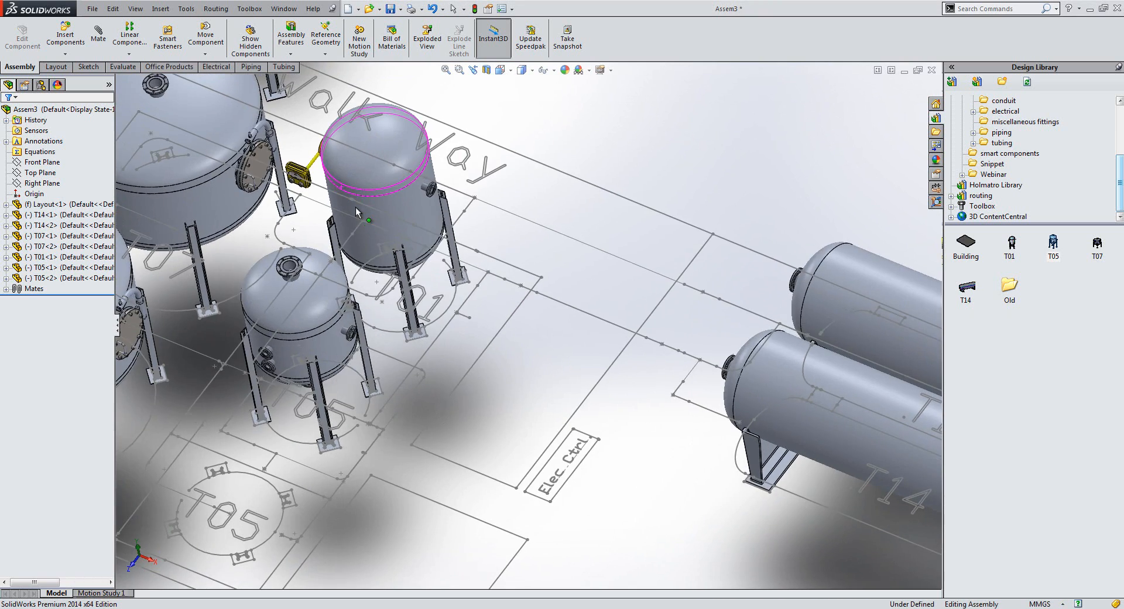
scroll(316, 140, "down", 5)
scroll(370, 177, "down", 2)
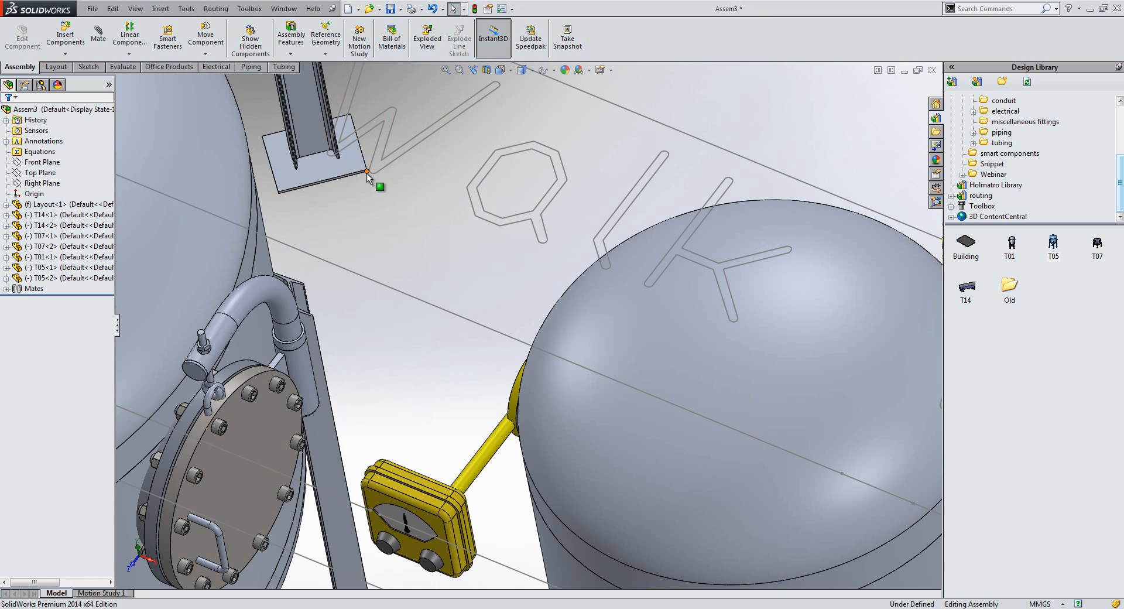
left_click(366, 174)
scroll(388, 225, "up", 6)
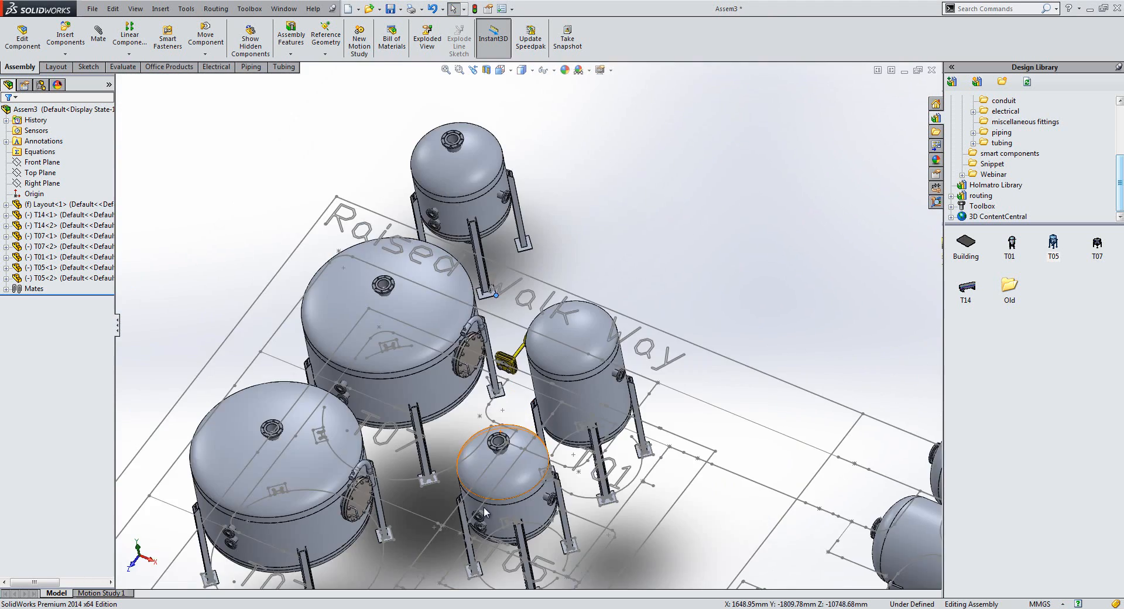
scroll(485, 506, "up", 1)
middle_click_drag(486, 543, 482, 590)
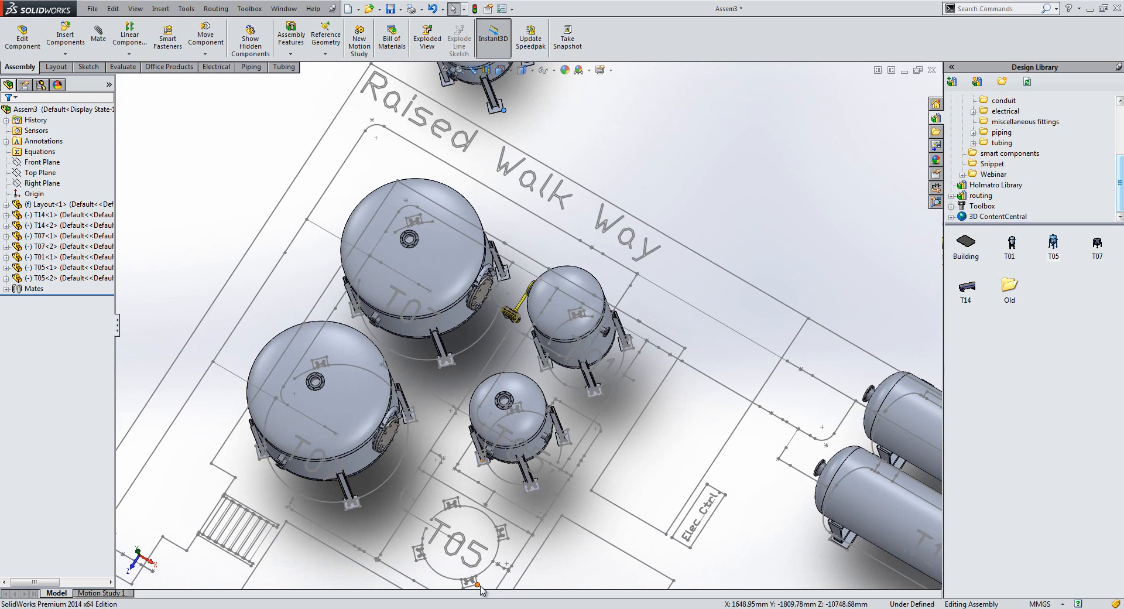
left_click(478, 585, "ctrl")
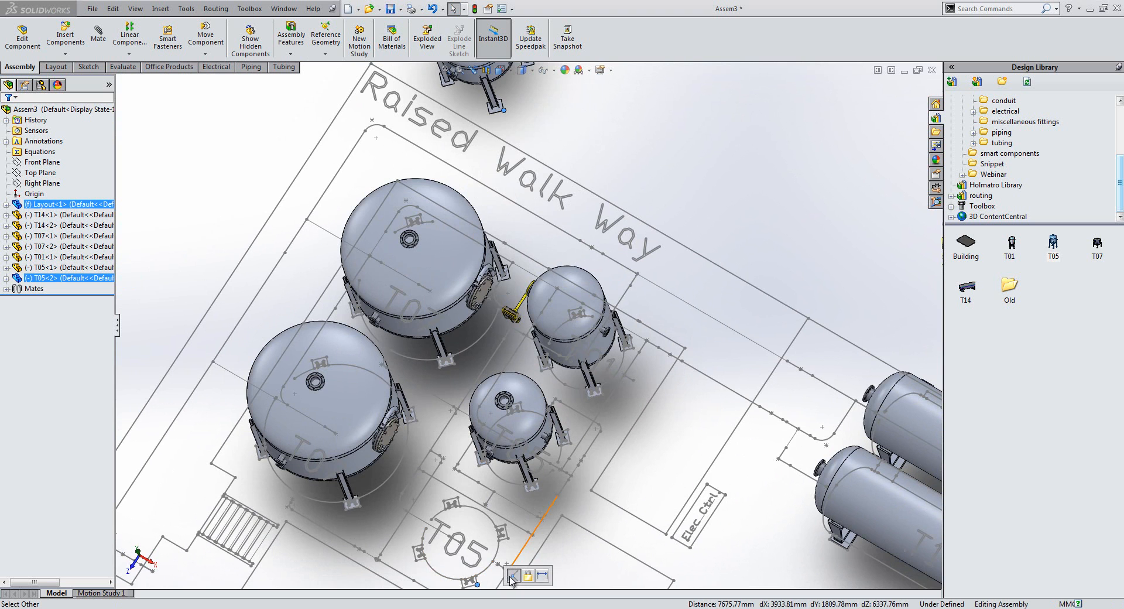
left_click(556, 601)
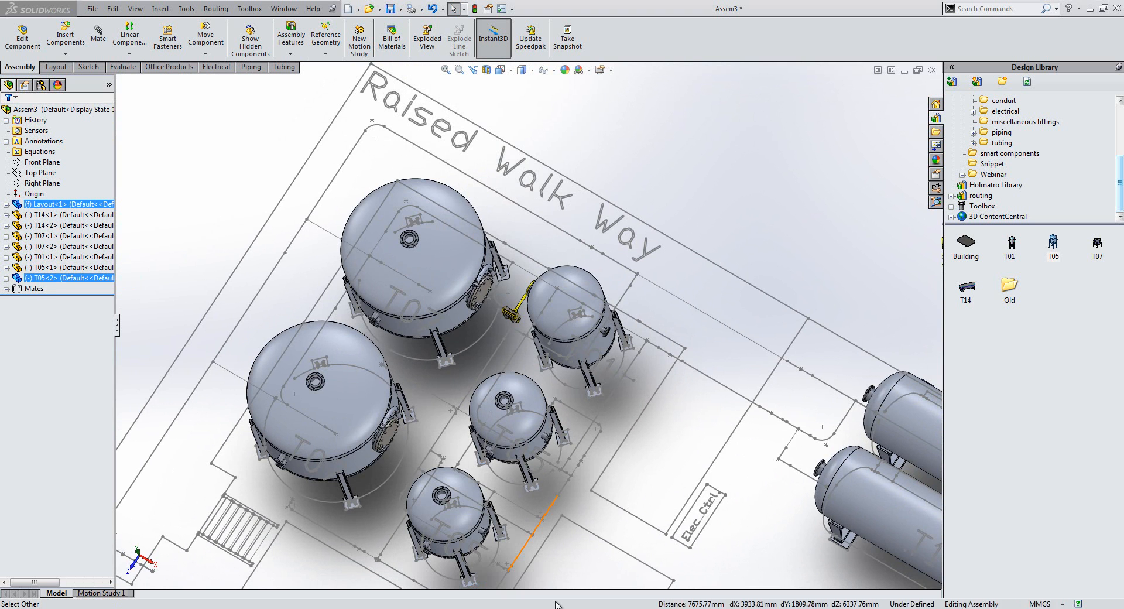
Step: Check the tanks against the layout from above and open the T05<1> tank's coincident mate with the layout for editing
key("ctrl+5")
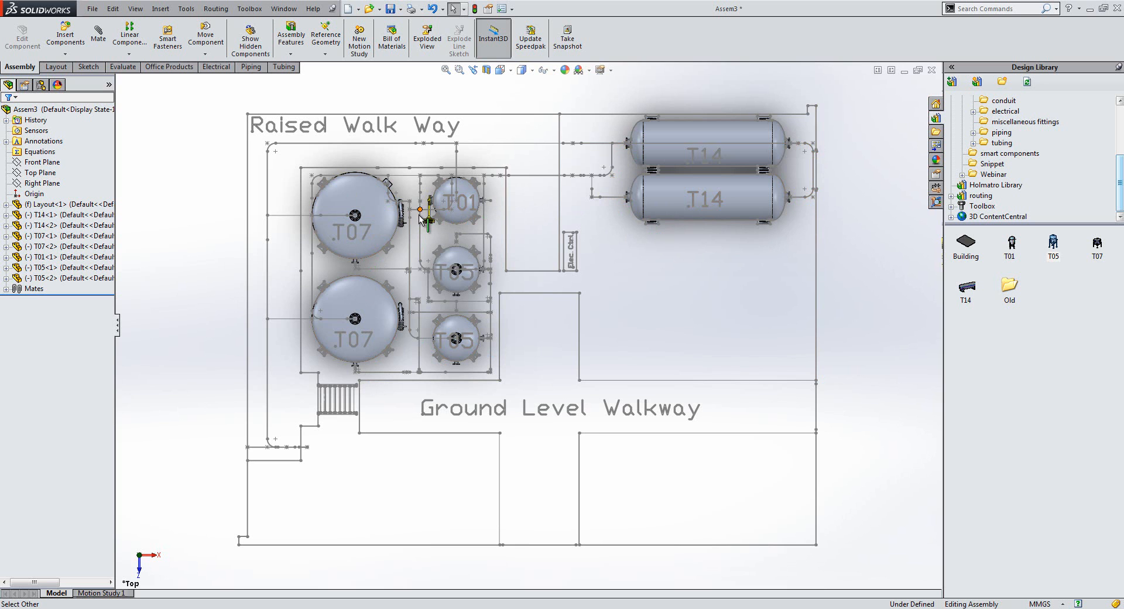
scroll(473, 287, "down", 3)
scroll(473, 286, "down", 2)
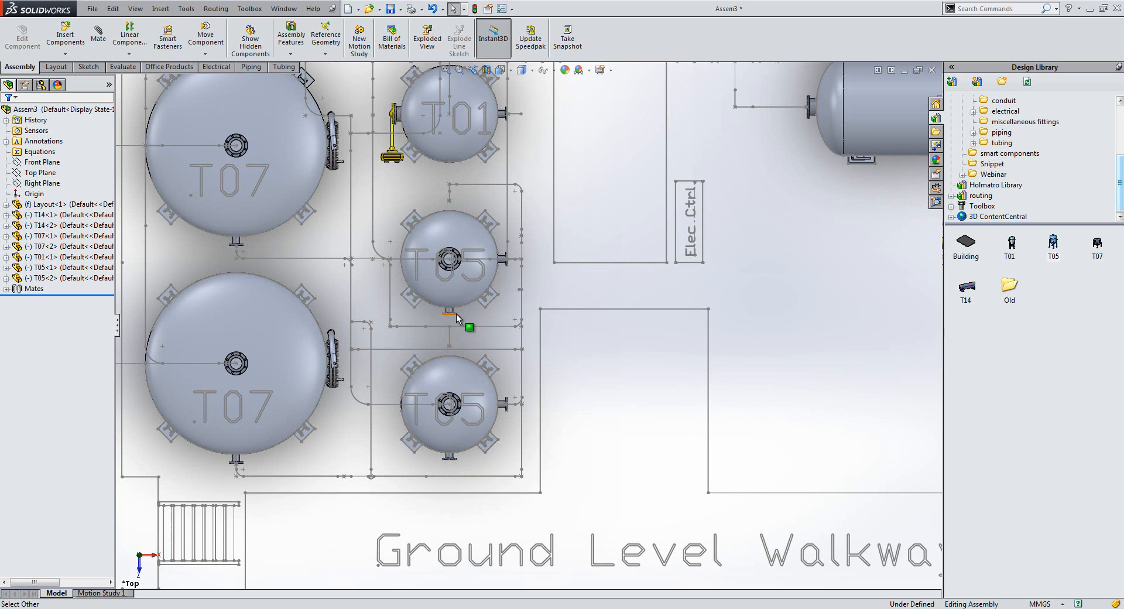
scroll(524, 475, "up", 5)
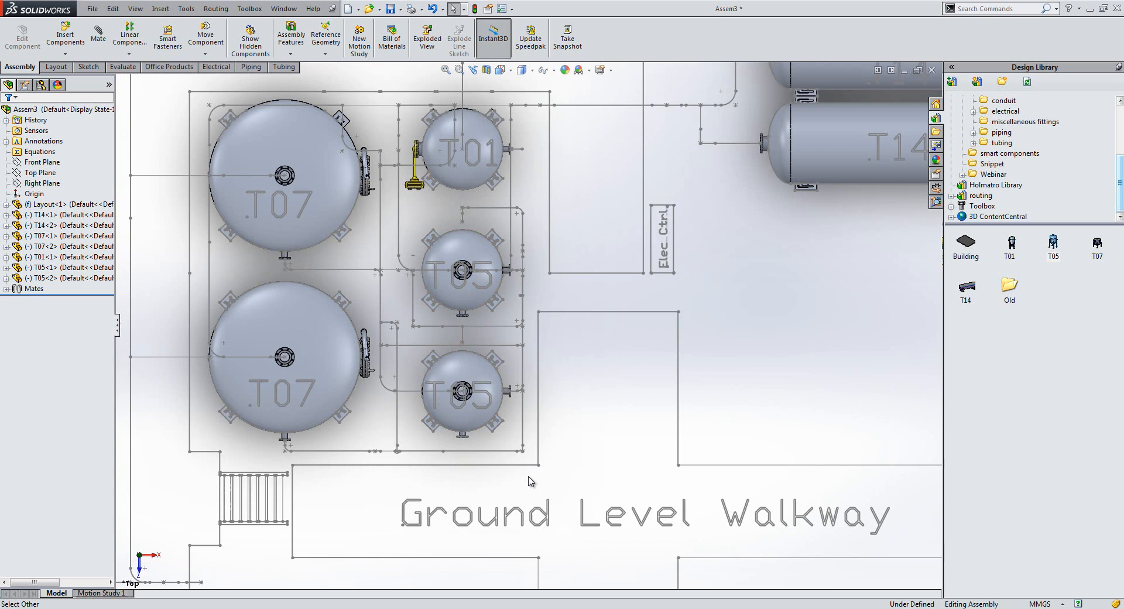
middle_click_drag(514, 433, 3, 189)
left_click(43, 268)
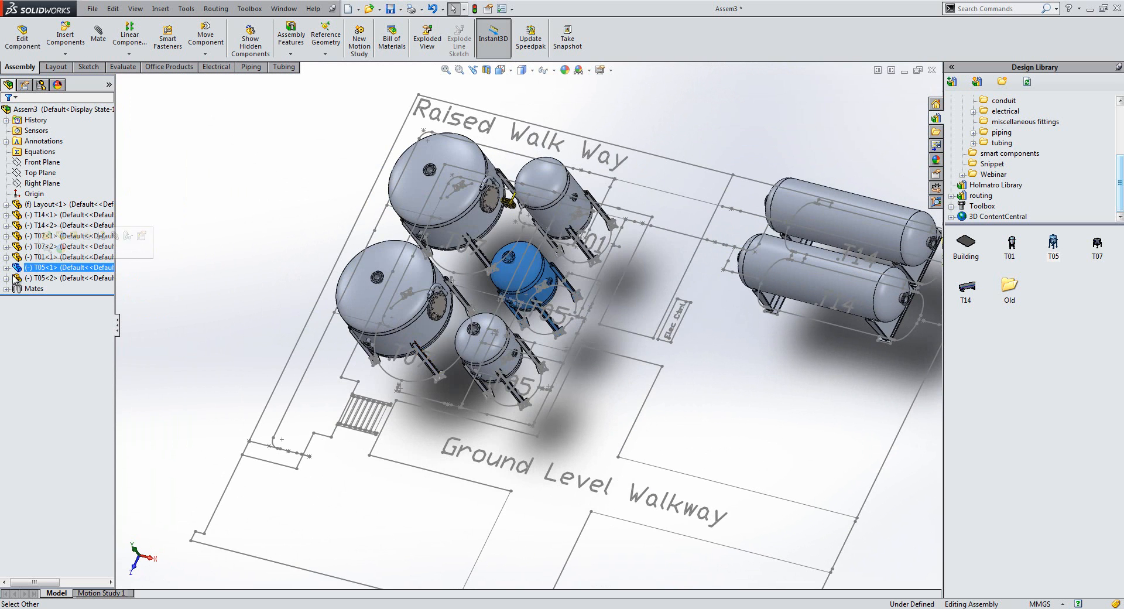
left_click(7, 268)
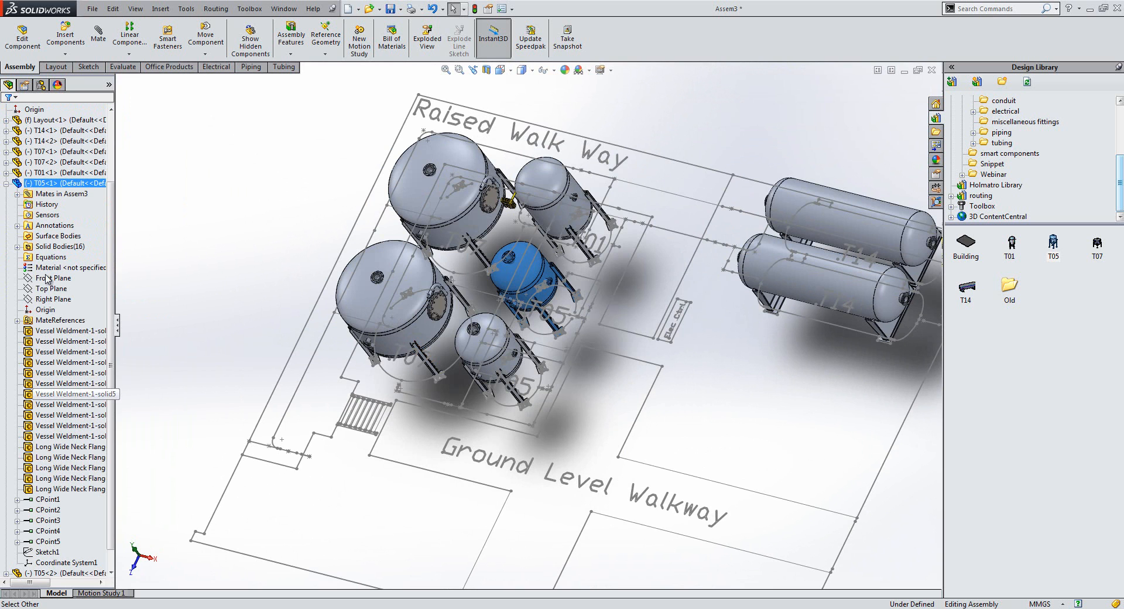
left_click(17, 194)
right_click(47, 204)
left_click(264, 293)
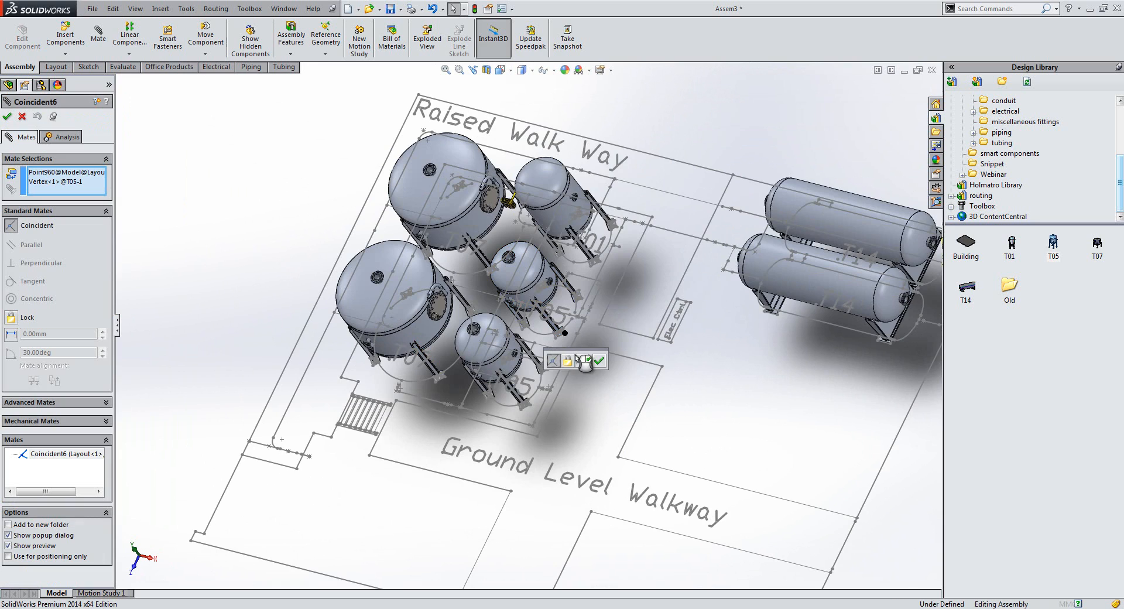
Step: Replace the T05<1> vertex in its coincident mate with the outer corner of the adjacent foot plate, keeping the layout point
scroll(574, 340, "down", 5)
scroll(574, 343, "down", 3)
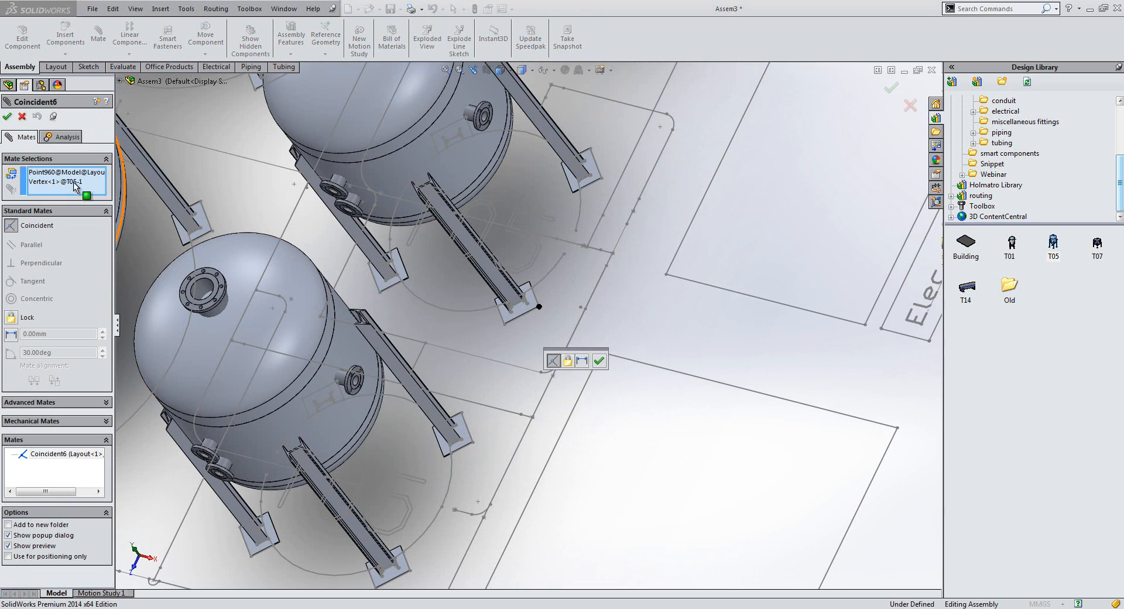
right_click(56, 181)
left_click(104, 200)
scroll(410, 281, "down", 5)
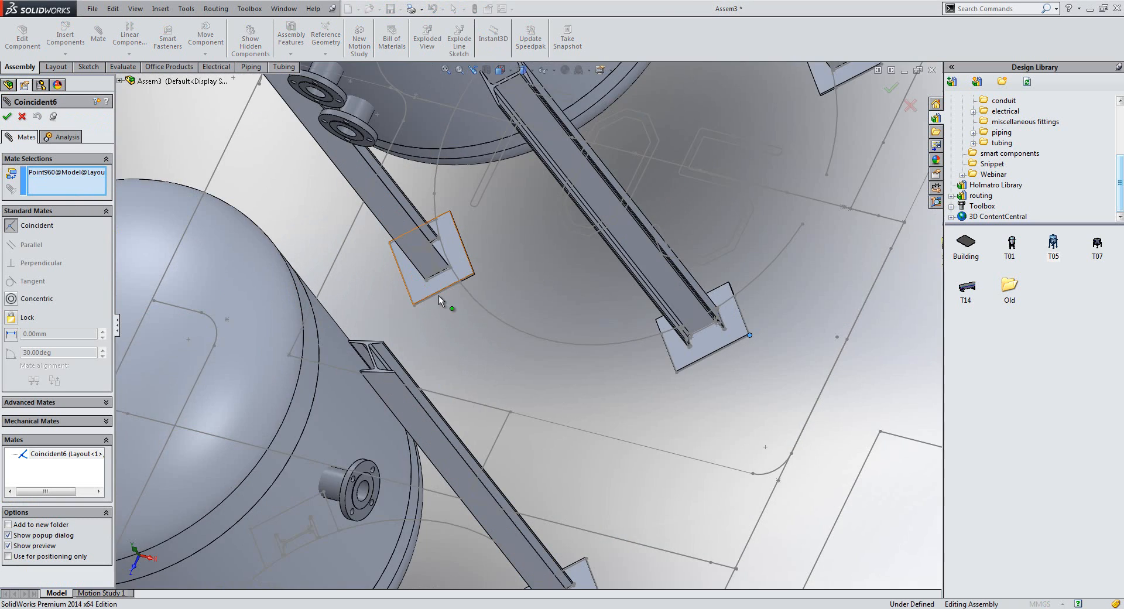
scroll(418, 307, "down", 3)
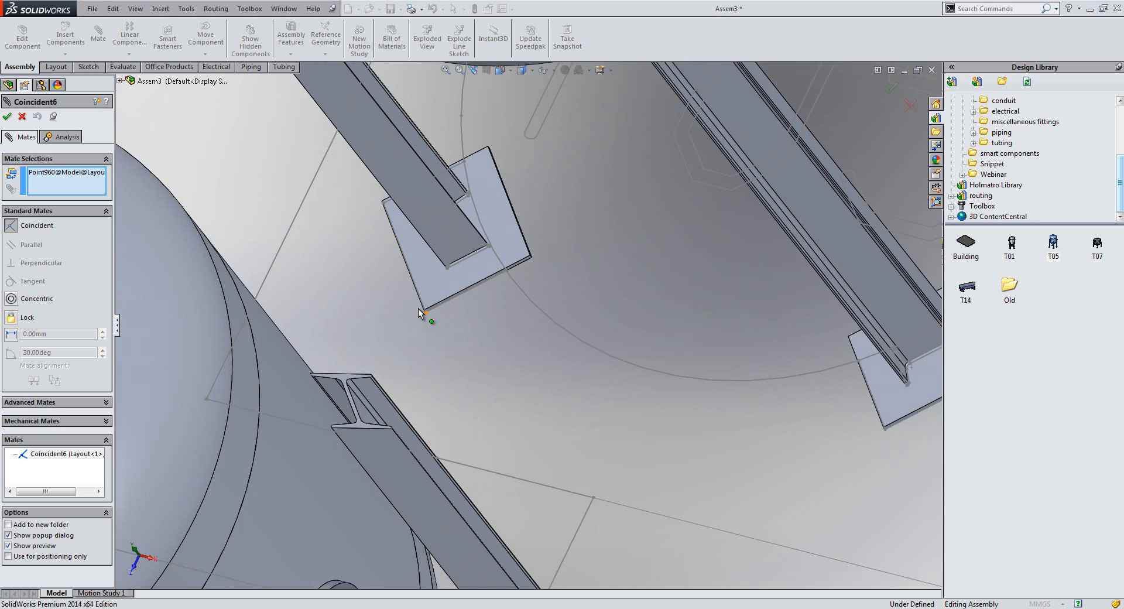
left_click(431, 315)
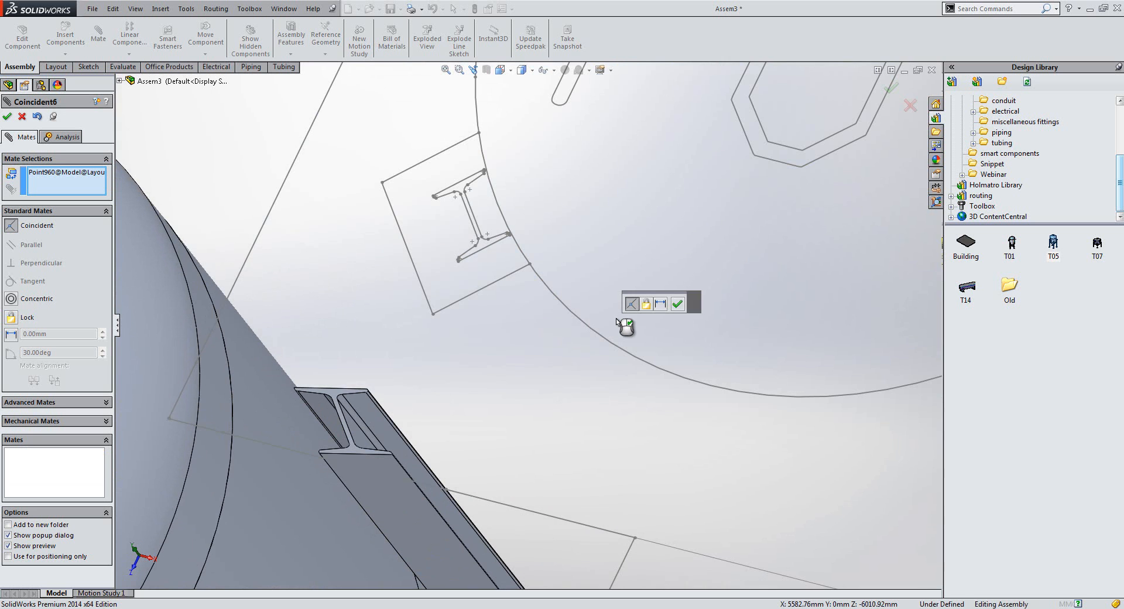
scroll(625, 325, "up", 4)
left_click(678, 303)
Step: Add a second coincident mate between the adjacent corner of the same T05<1> foot plate and the neighbouring corner point of its foot outline
middle_click_drag(798, 339, 819, 319)
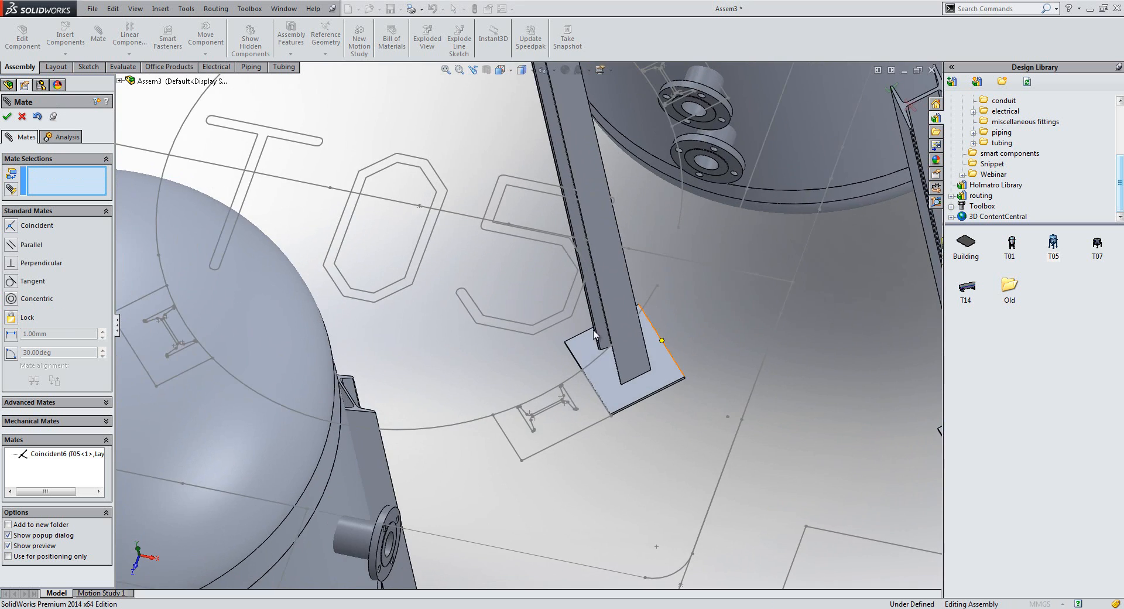
scroll(556, 309, "down", 5)
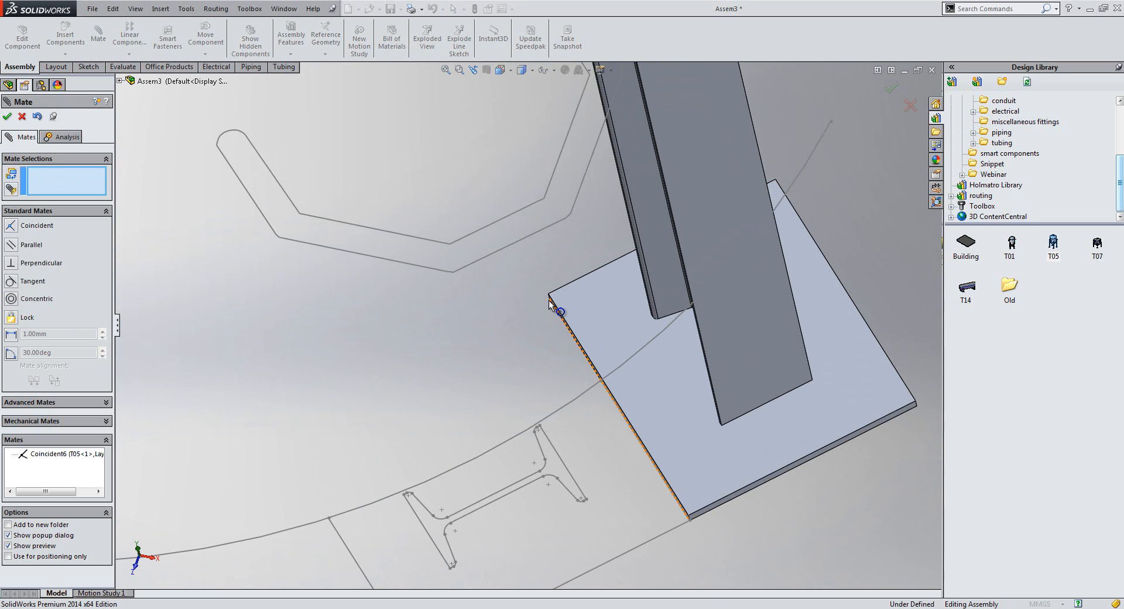
left_click(550, 301)
scroll(505, 443, "up", 1)
scroll(505, 443, "up", 2)
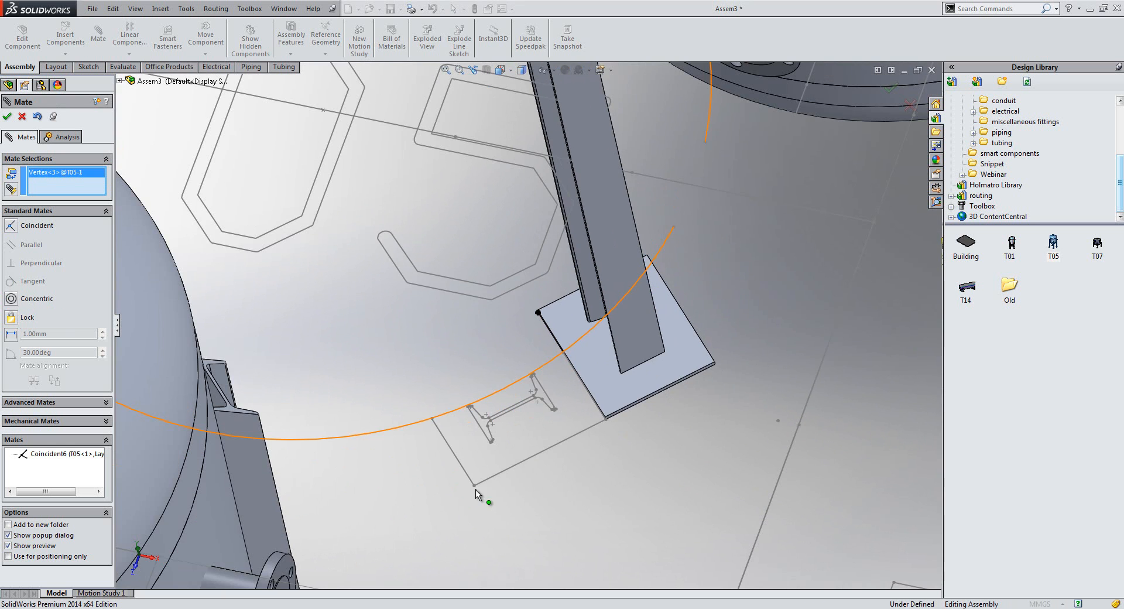
left_click(475, 486)
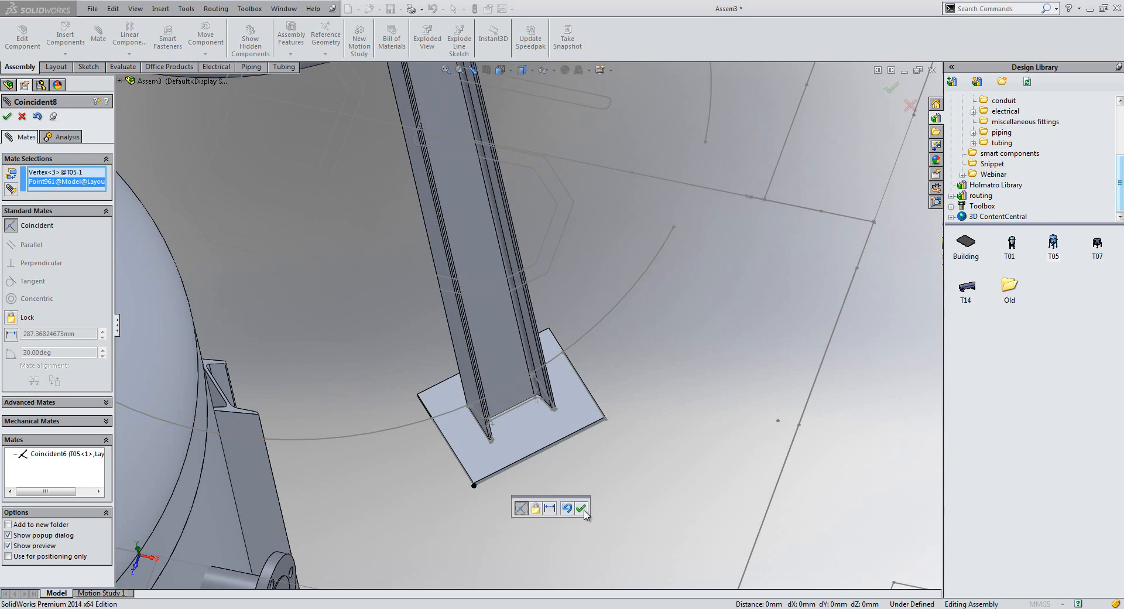
left_click(574, 508)
scroll(567, 522, "up", 2)
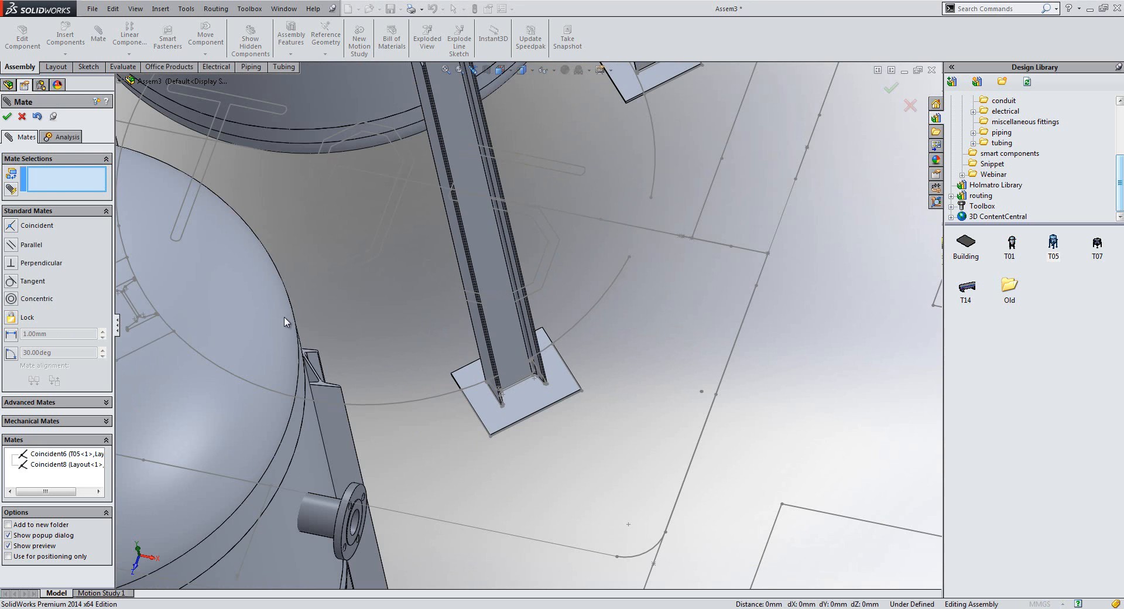
left_click(6, 118)
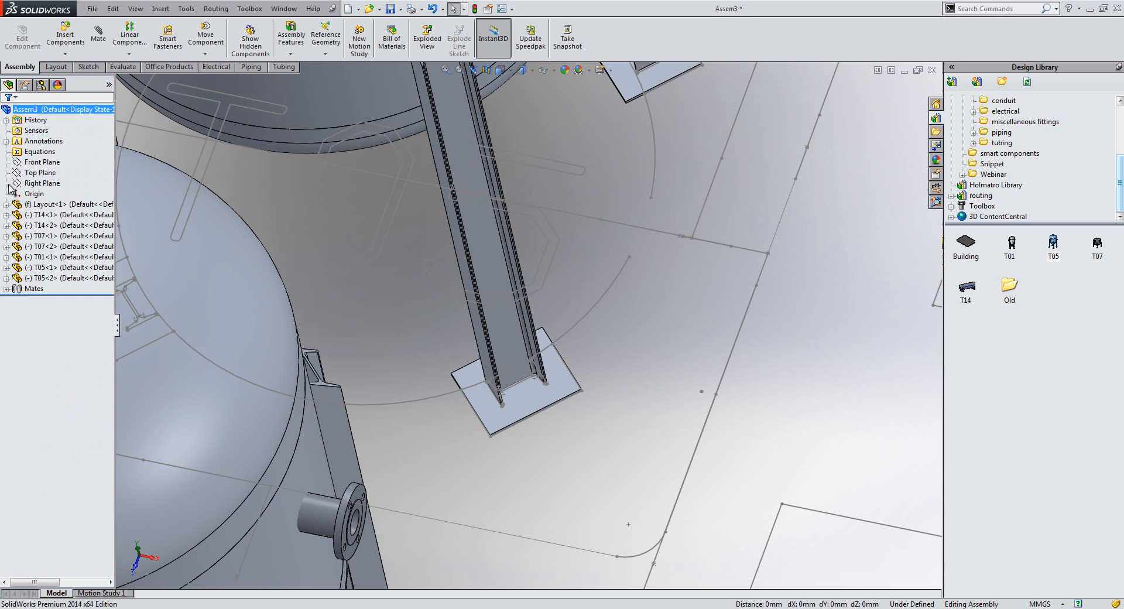
Step: Edit the T05<2> tank's coincident mate with the layout, replacing its vertex with the outer corner of the adjacent foot plate
left_click(6, 279)
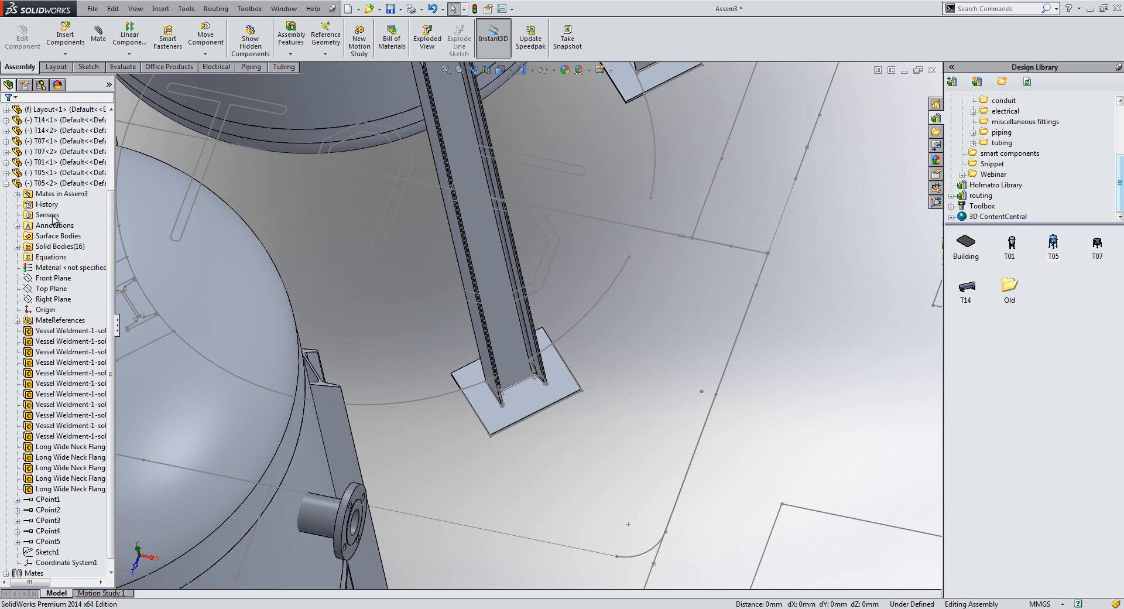
left_click(16, 194)
right_click(62, 203)
left_click(81, 172)
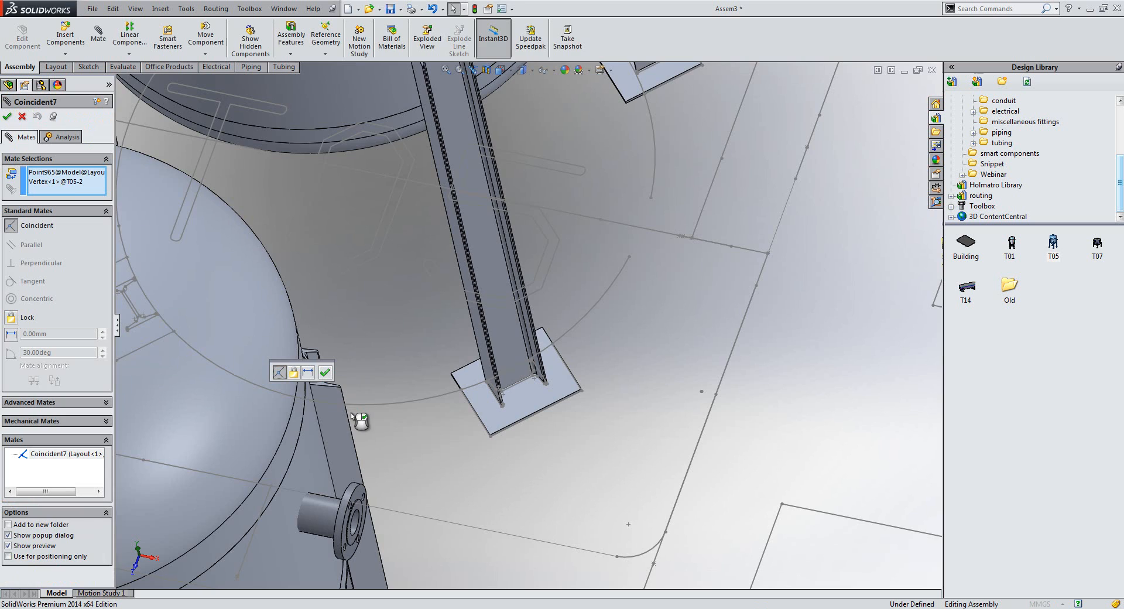
scroll(353, 422, "up", 7)
scroll(461, 573, "down", 10)
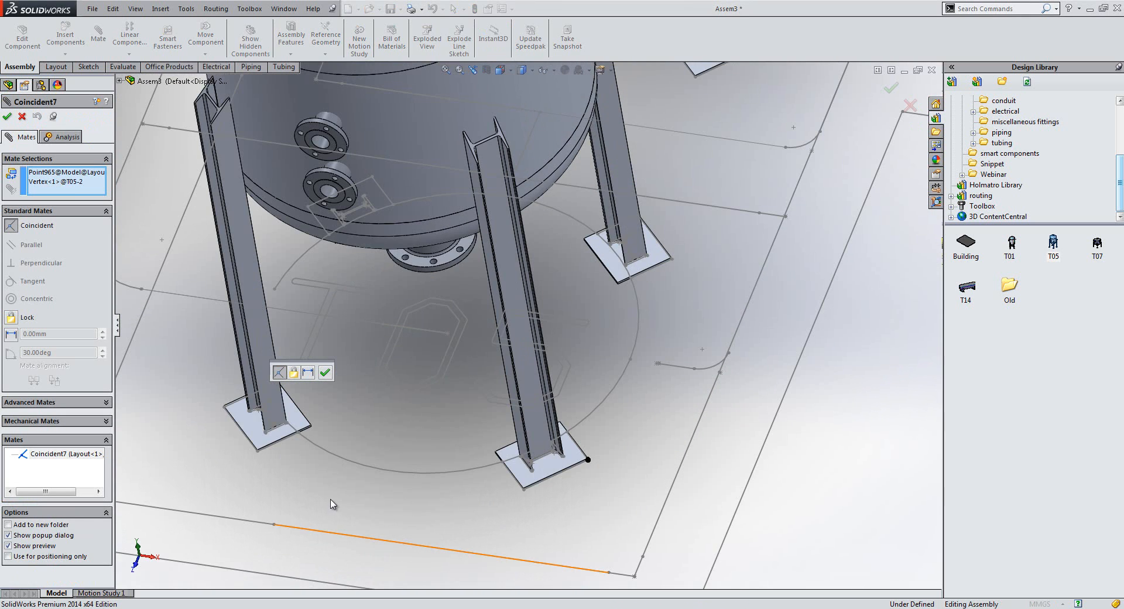
right_click(68, 181)
left_click(94, 201)
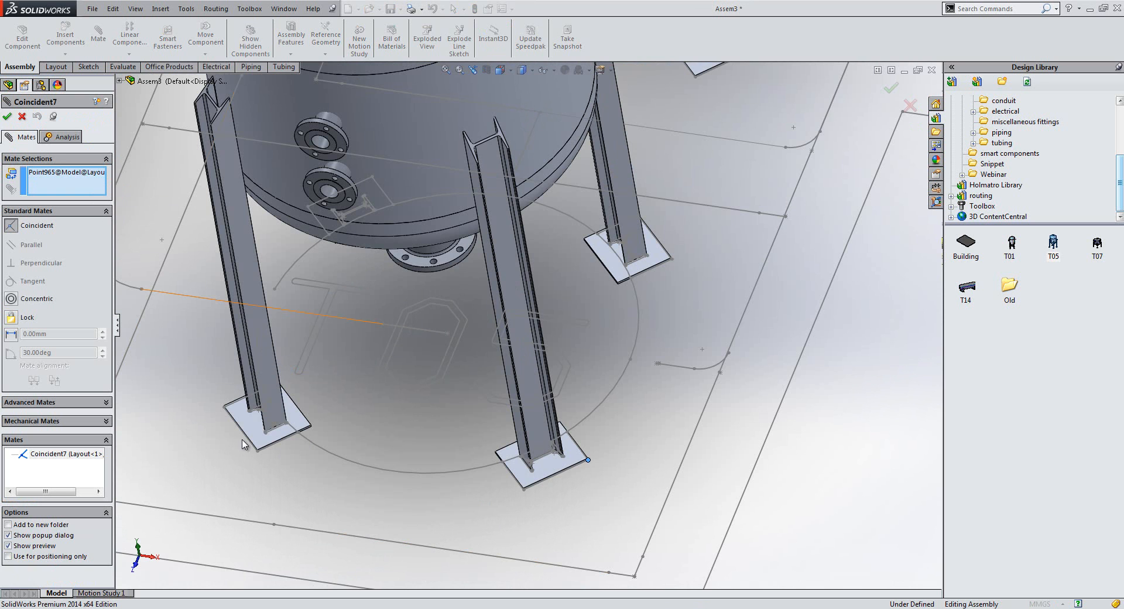
scroll(244, 443, "down", 6)
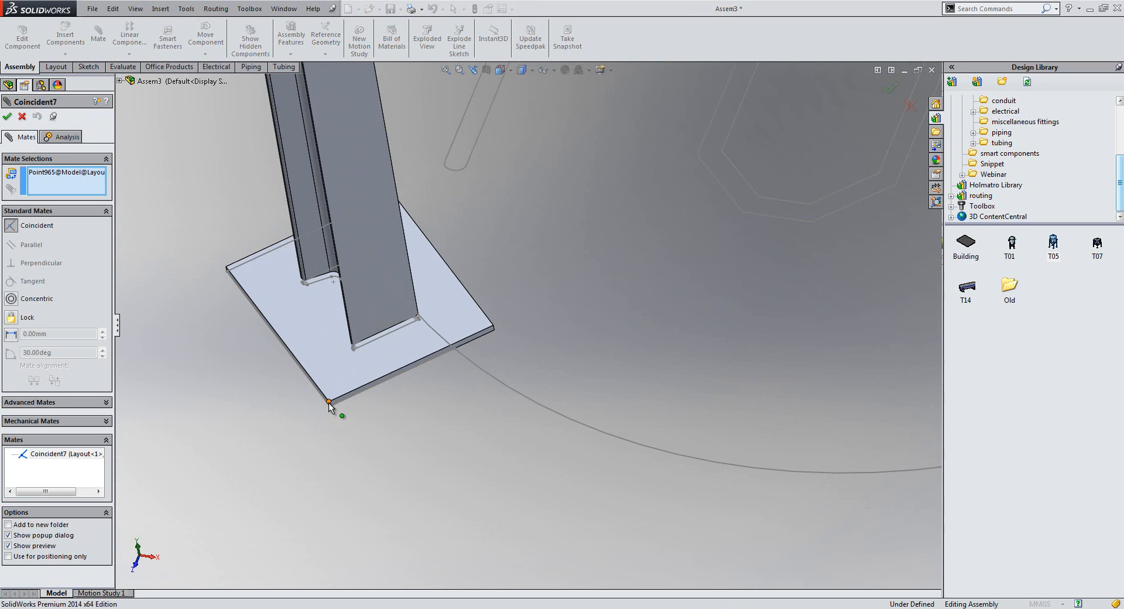
left_click(329, 406)
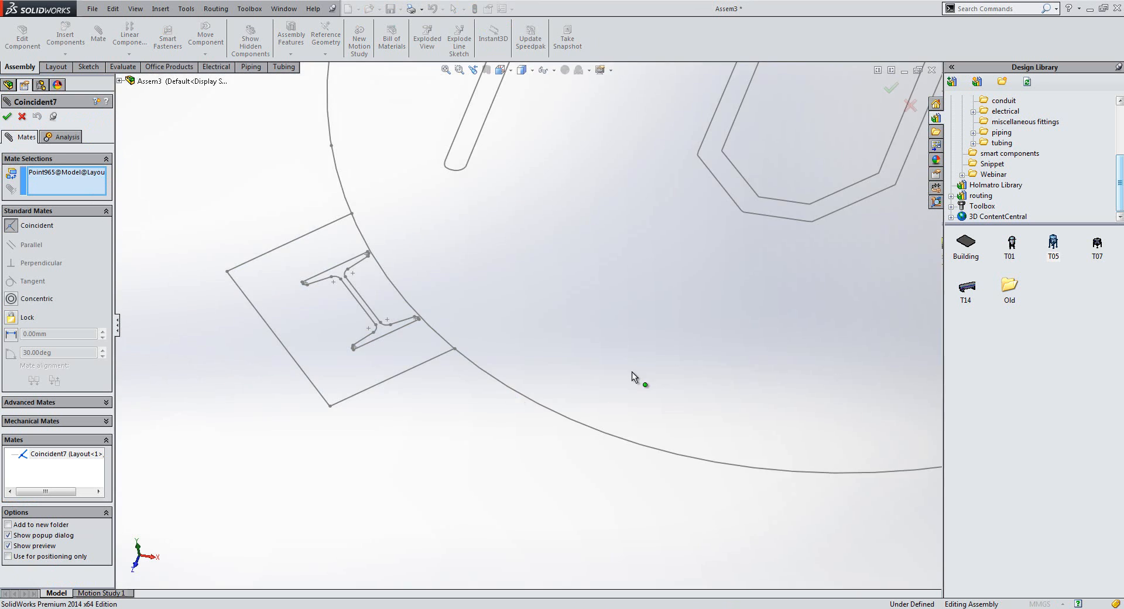
left_click(822, 393)
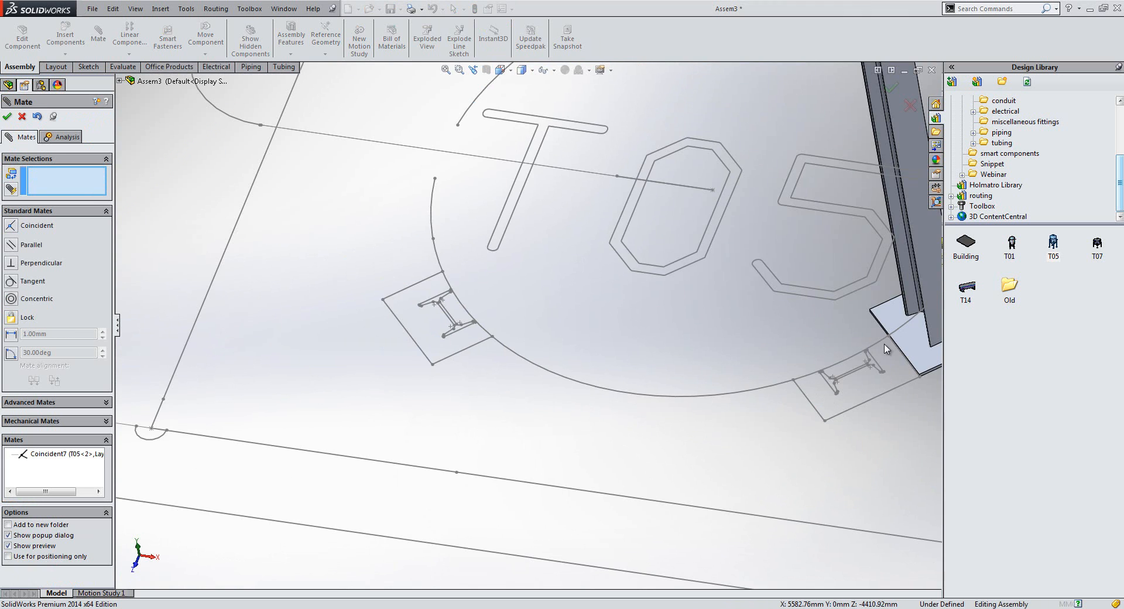
Step: Add a second coincident mate between the adjacent corner of the same T05<2> foot plate and the neighbouring corner point of its foot outline
scroll(820, 374, "down", 5)
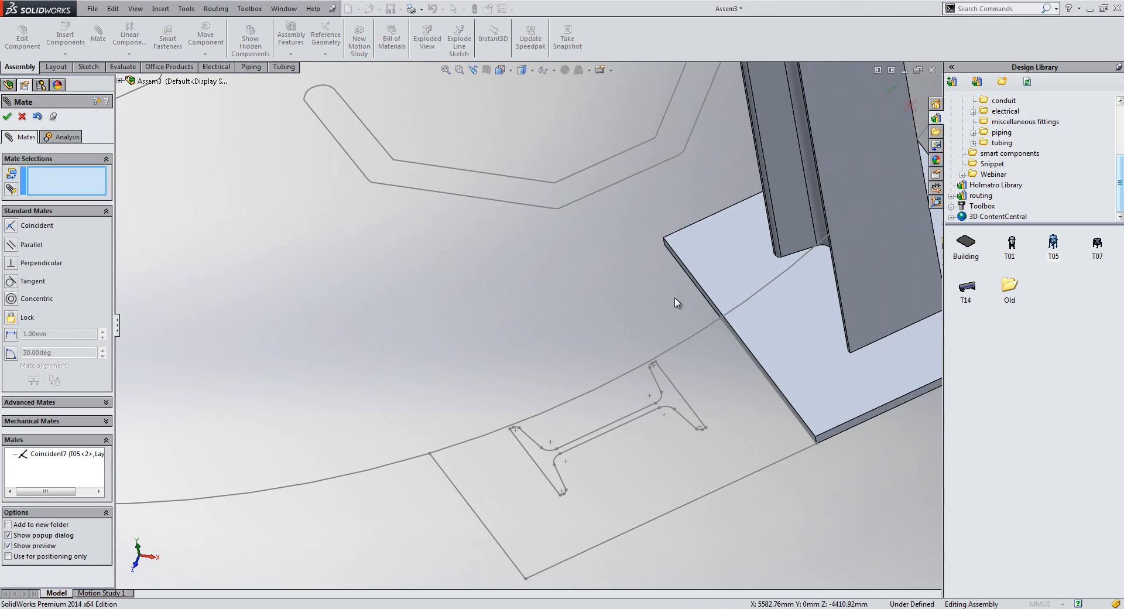
left_click(664, 244)
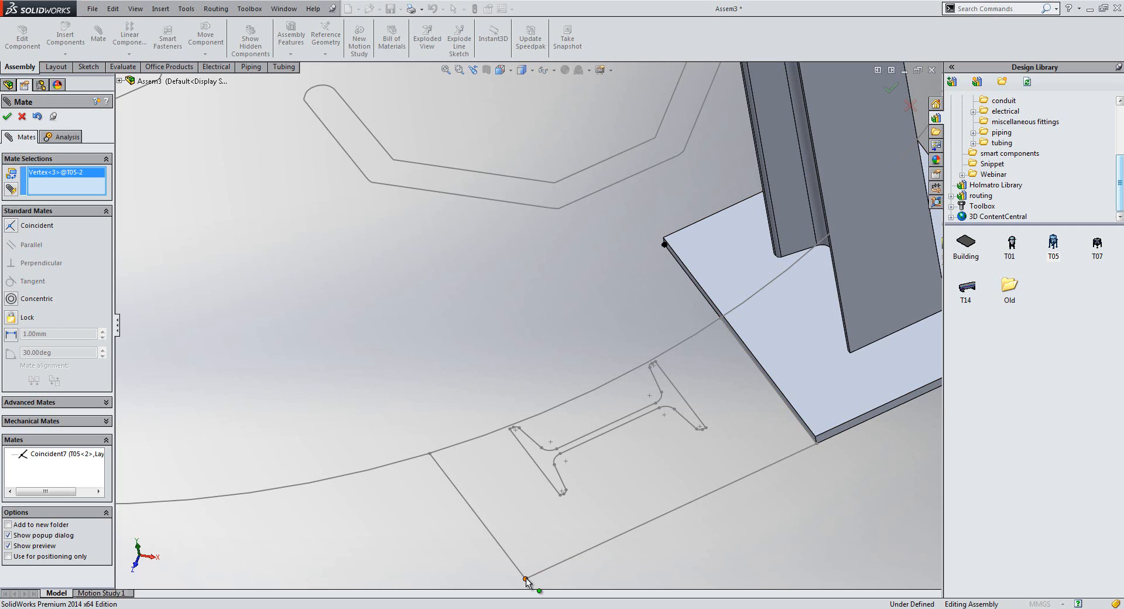
left_click(526, 578)
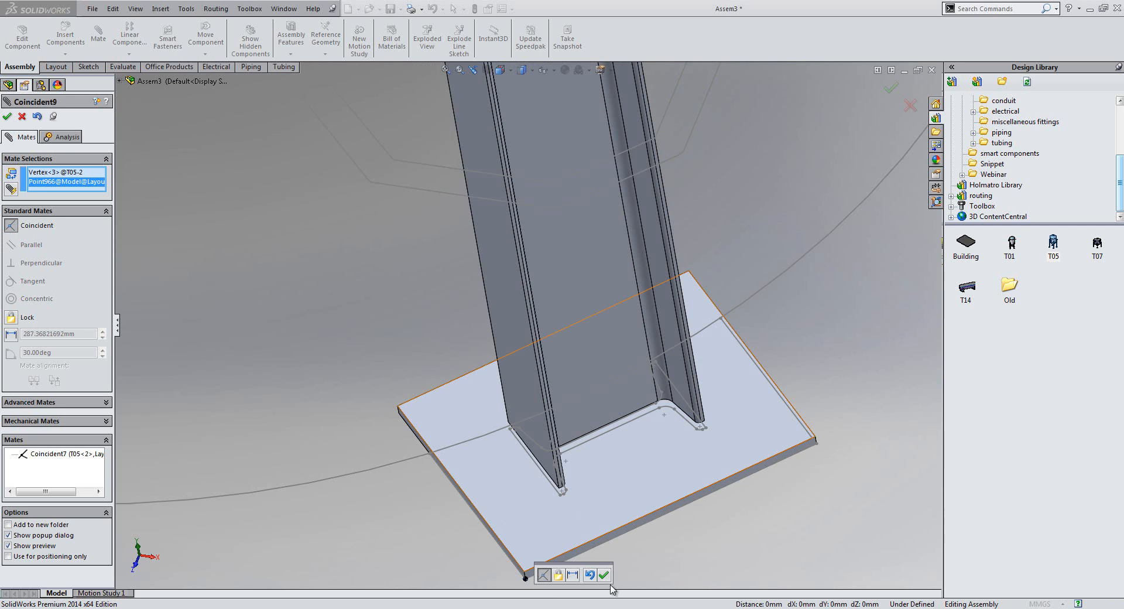
left_click(604, 575)
left_click(8, 116)
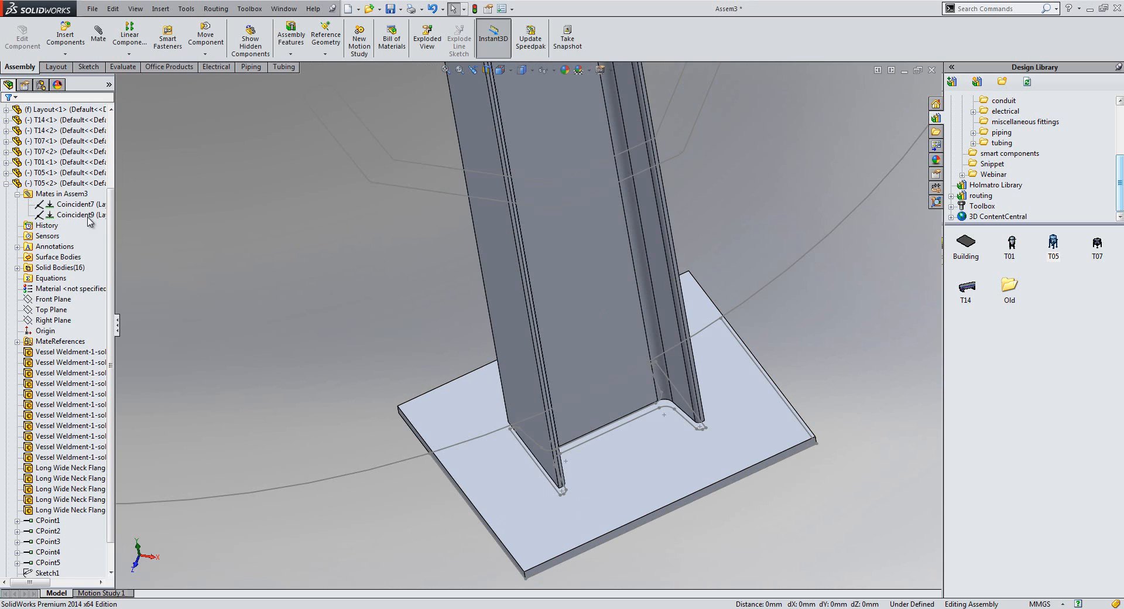
Step: Check the full tank layout from above and at an angle, and save the assembly as Plant in the Webinar folder
key("ctrl+5")
scroll(404, 309, "down", 2)
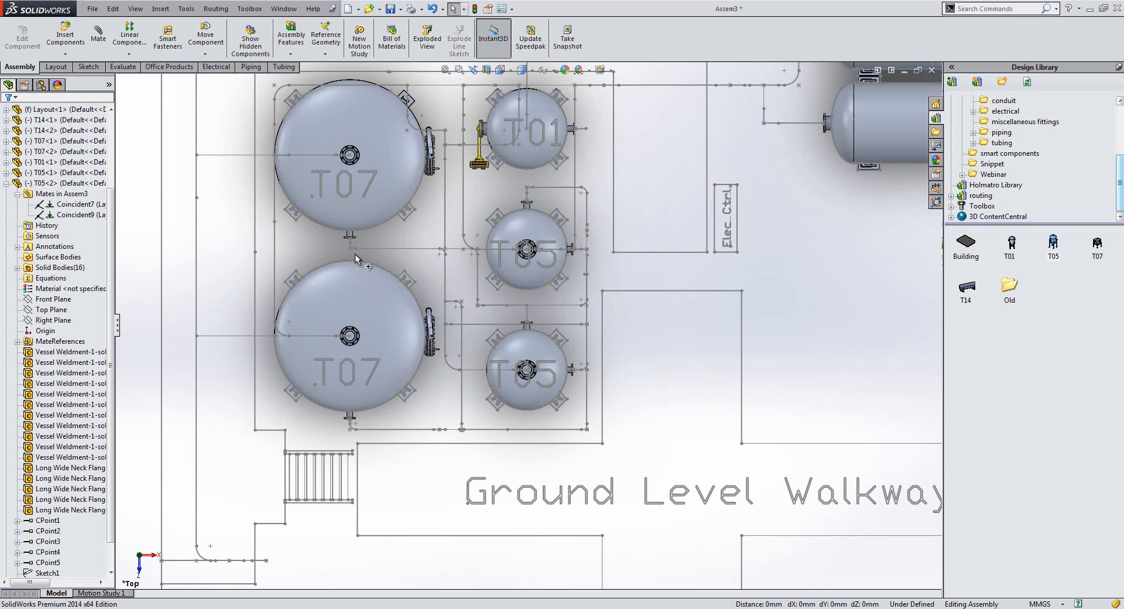
key("f")
middle_click_drag(580, 389, 405, 62)
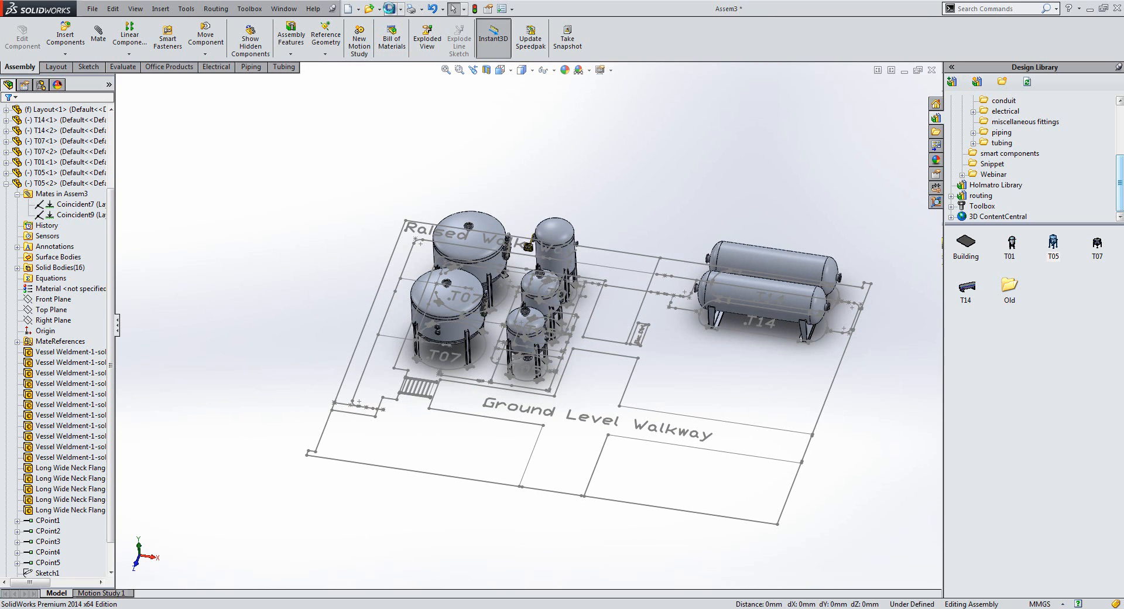
key("ctrl+s")
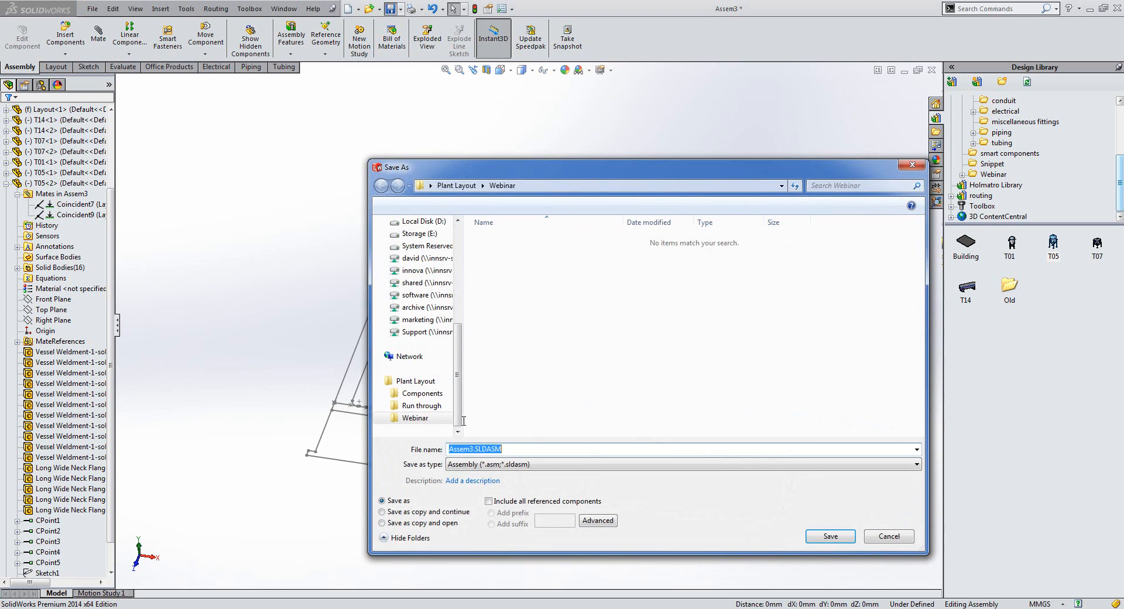
type("P")
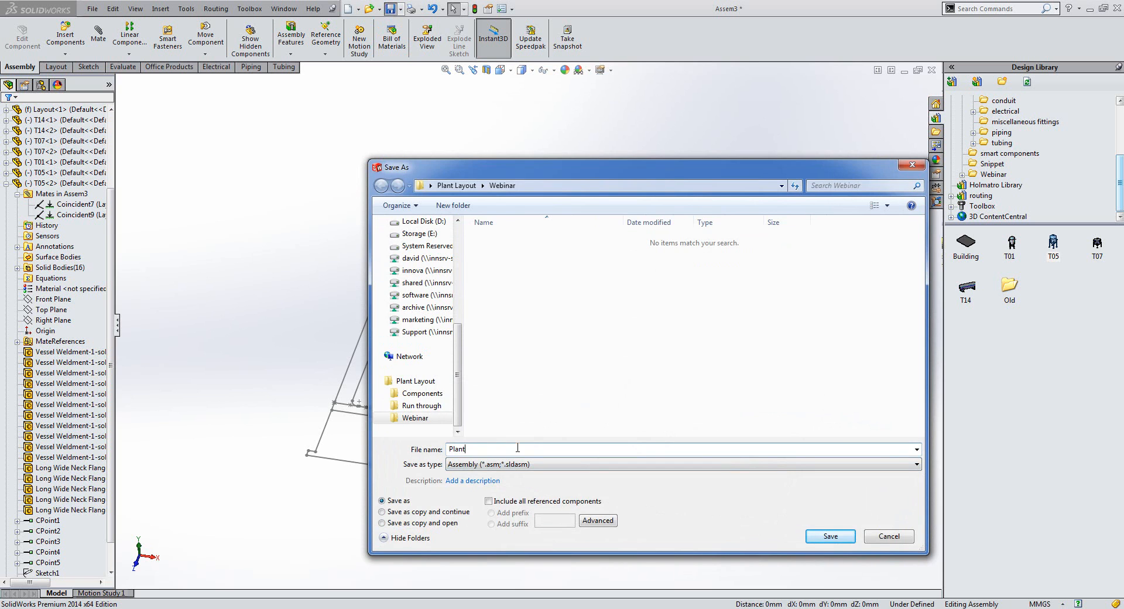
type("lan")
key("Return")
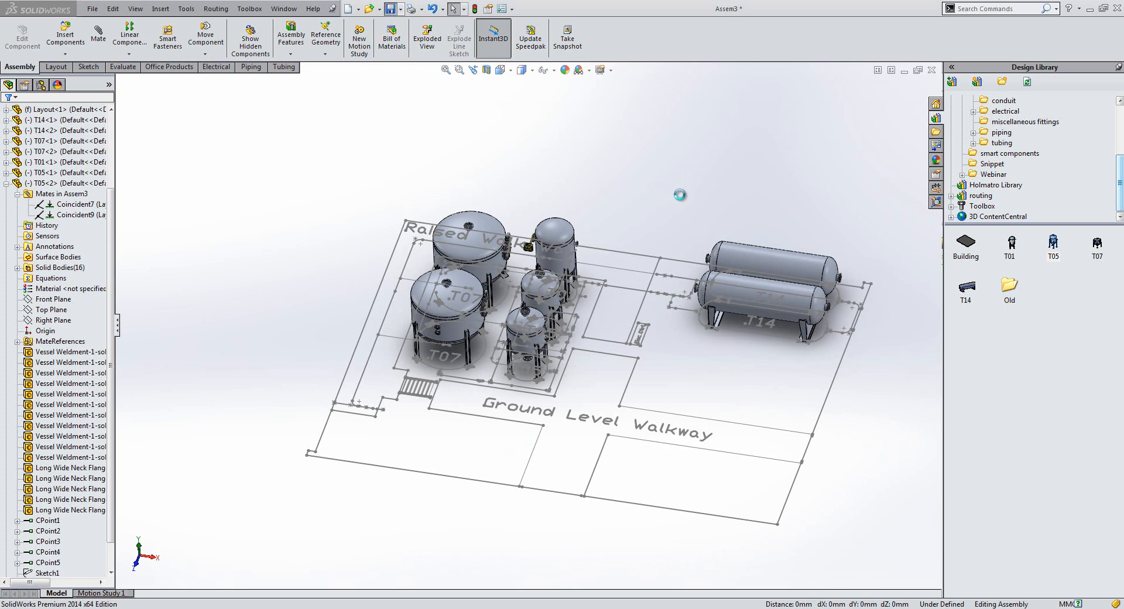
Step: Start a pipe route with a slip on weld flange on the rear T14 tank's outer end nozzle, accepting the default route properties
middle_click_drag(684, 390, 691, 327)
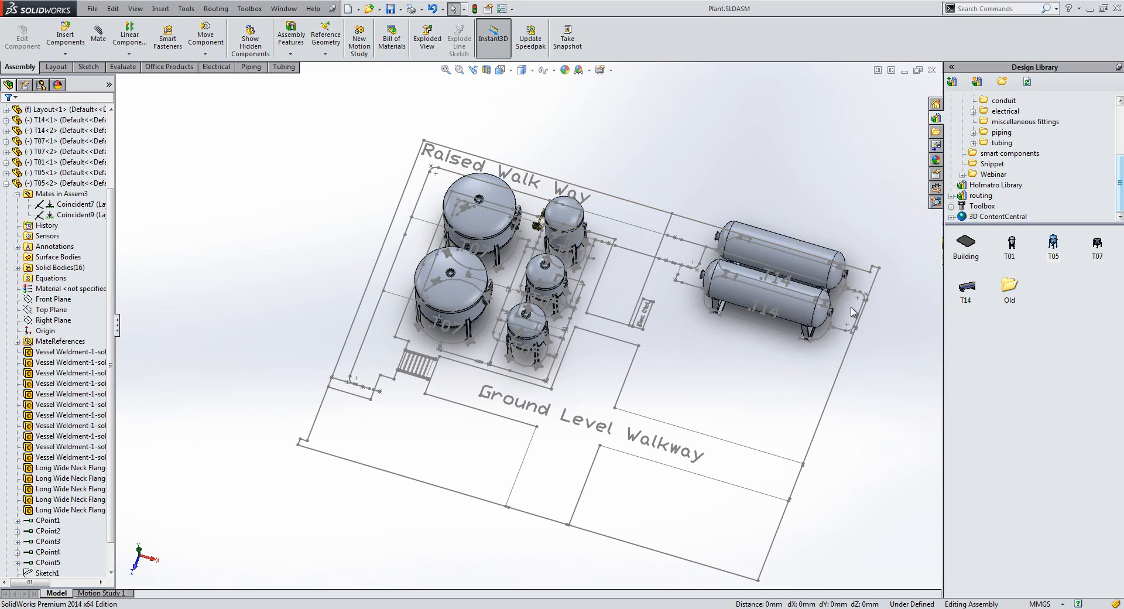
scroll(852, 312, "down", 5)
middle_click_drag(804, 329, 788, 345)
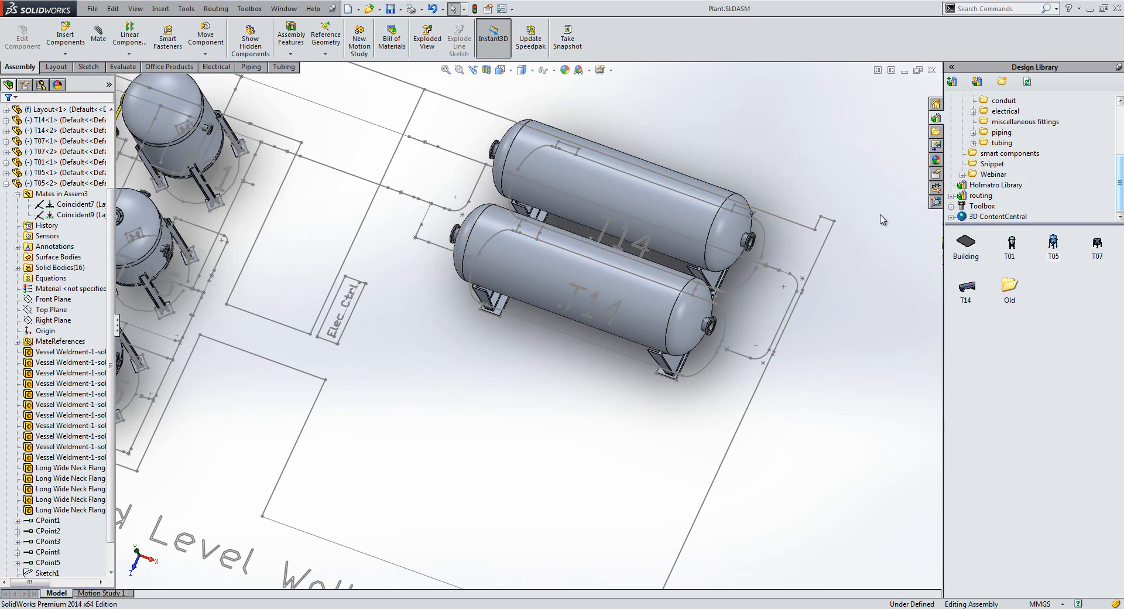
left_click(973, 133)
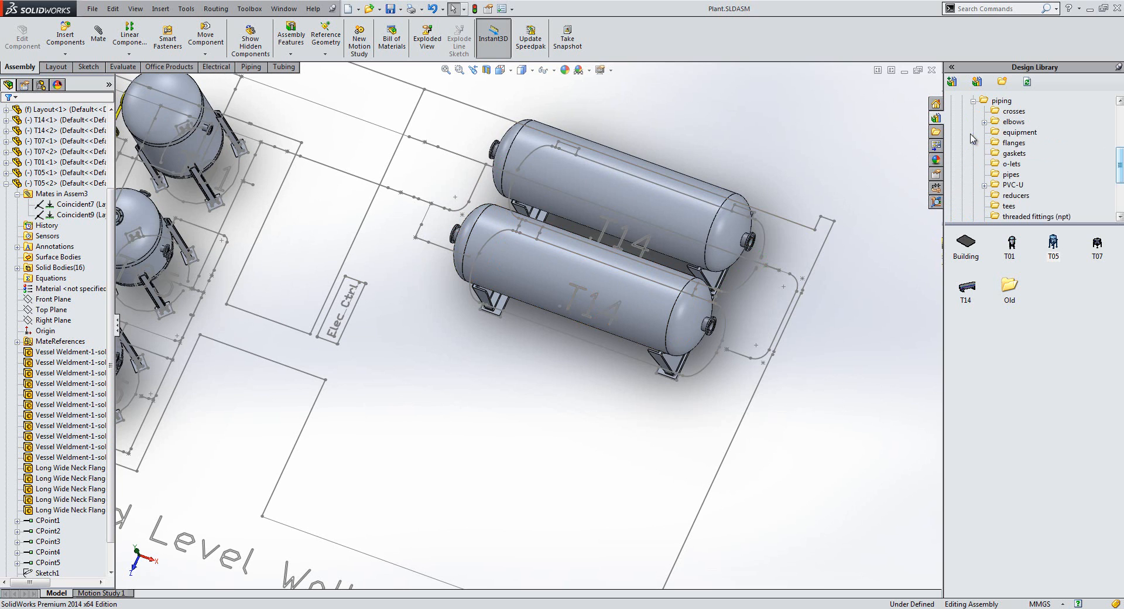
left_click(1013, 142)
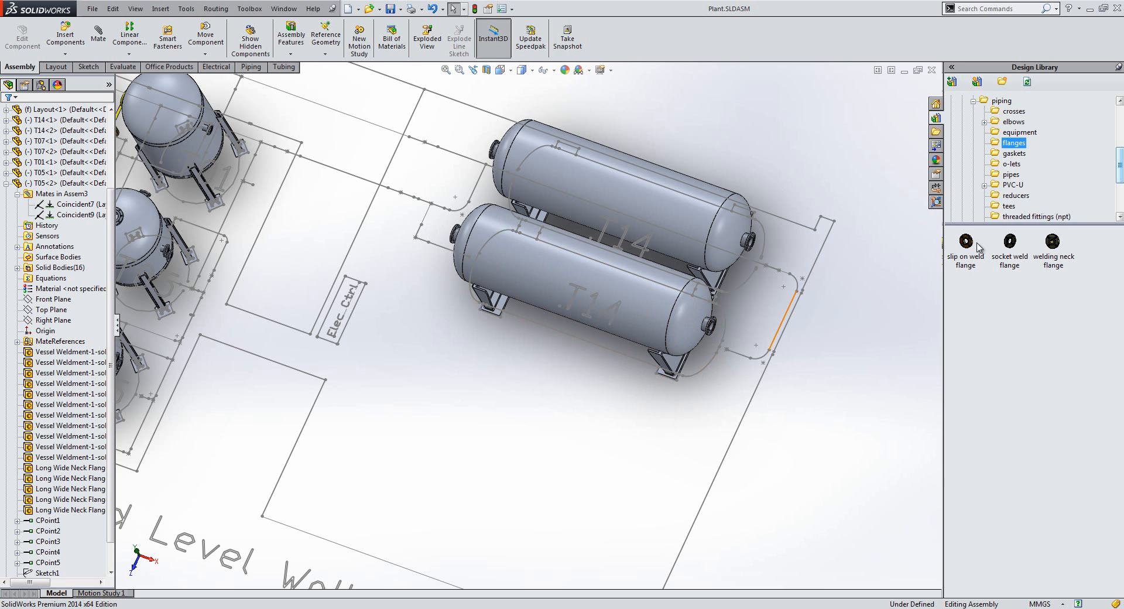
left_click_drag(969, 245, 747, 246)
left_click(519, 364)
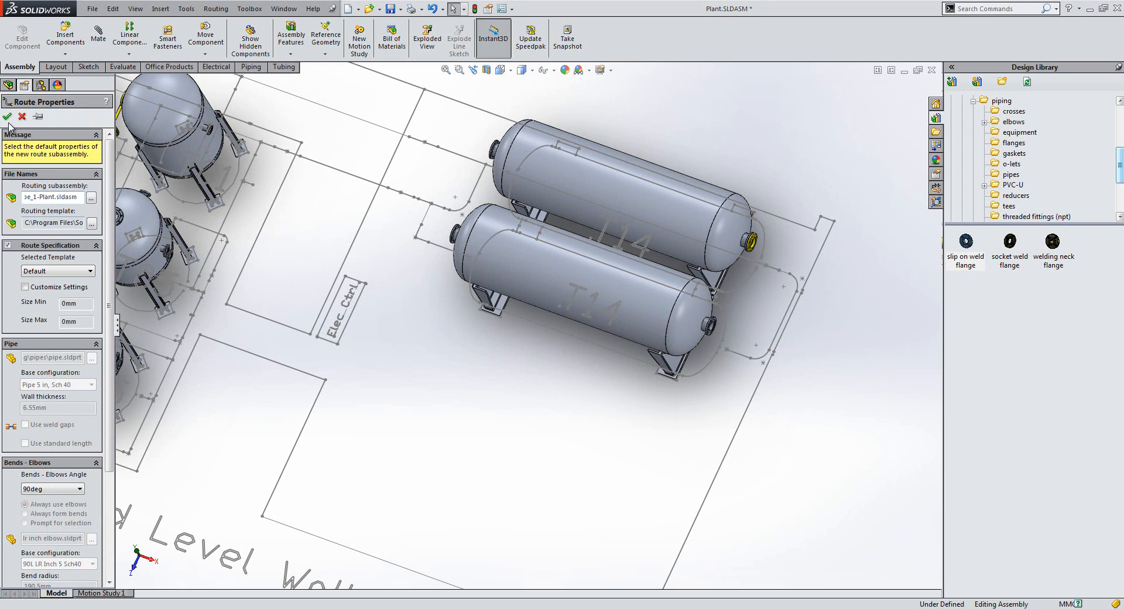
left_click(7, 118)
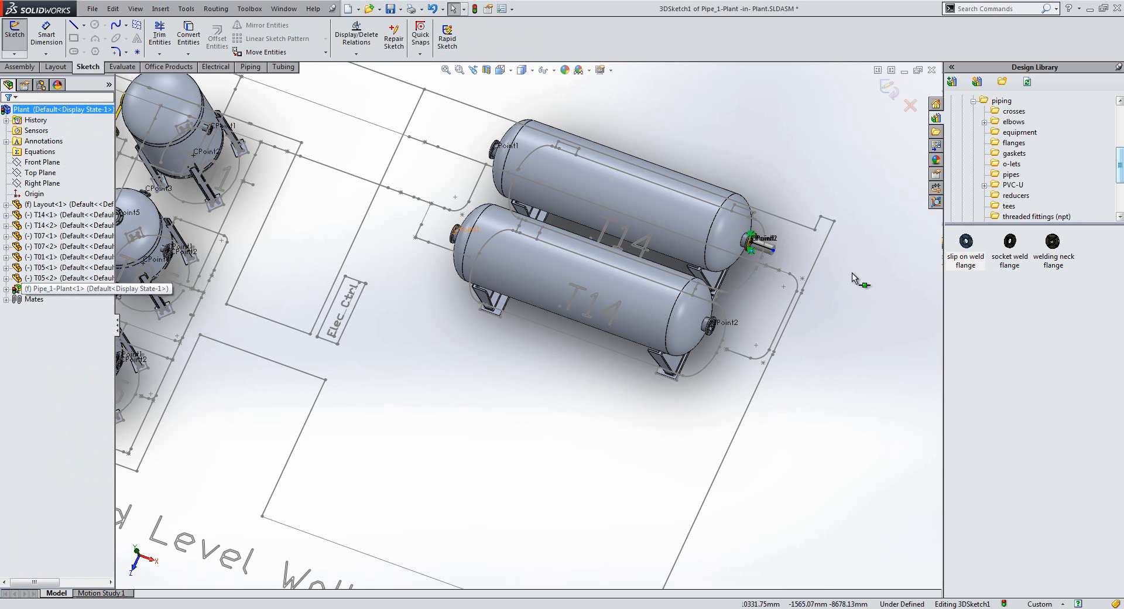
Step: Add one slip on weld flange to the front T14 tank's outer end nozzle and finish placing copies
left_click_drag(966, 241, 713, 331)
left_click(534, 371)
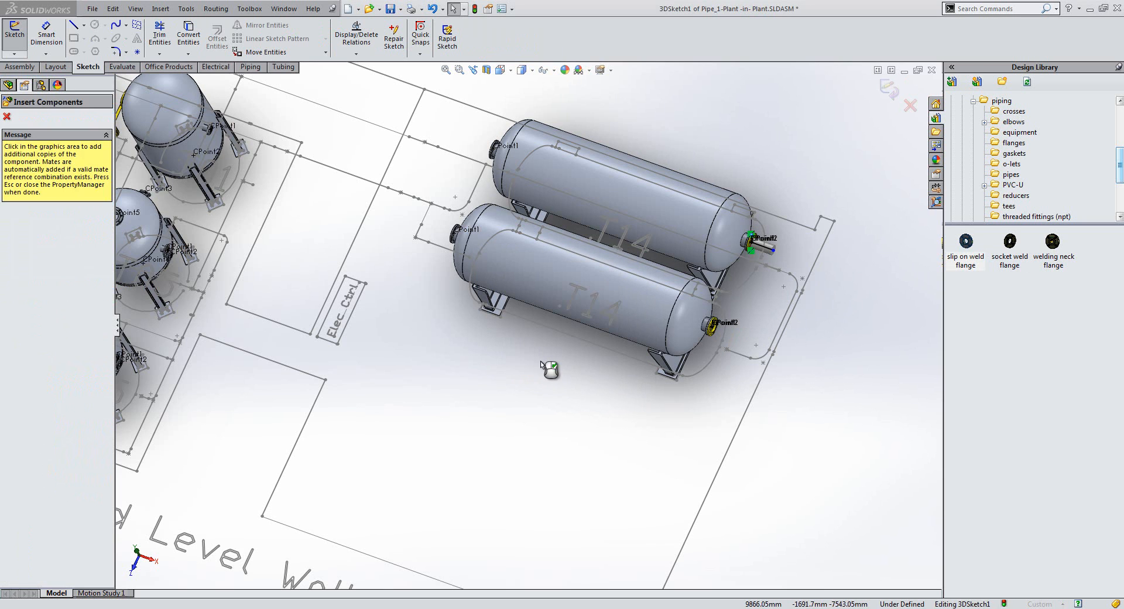
left_click(540, 362)
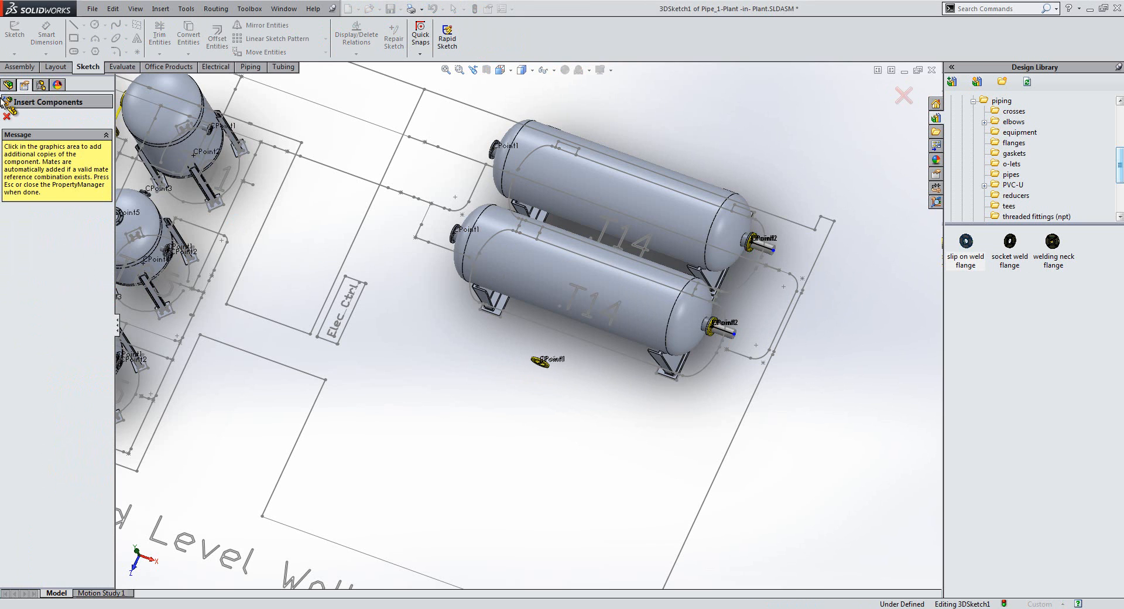
left_click(7, 118)
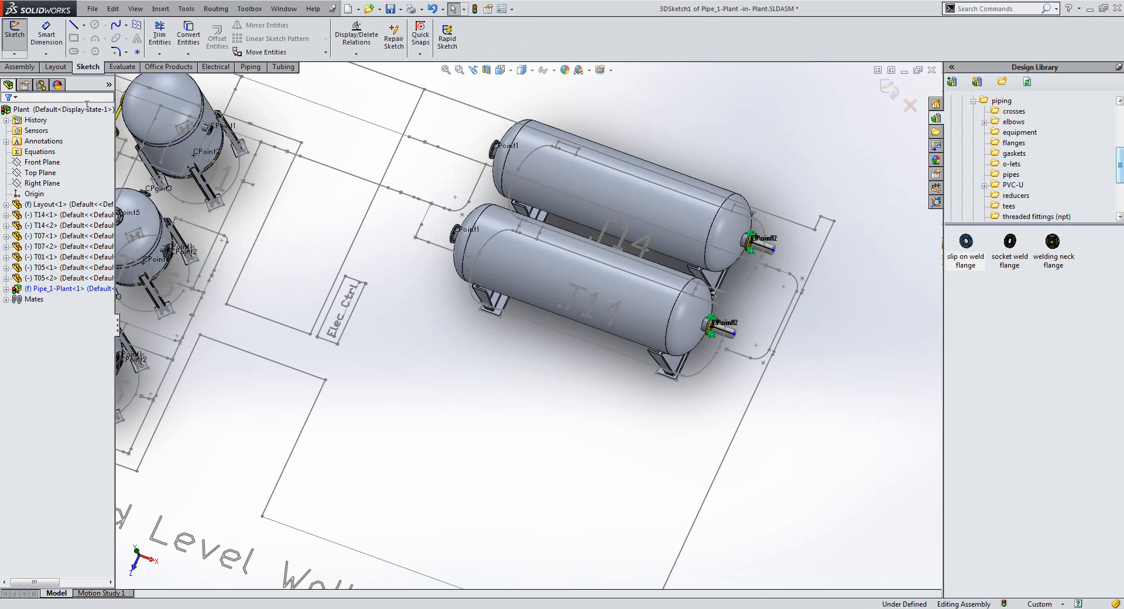
Step: Auto-route an orthogonal pipe between the stub ends at the outer nozzles of the two T14 tanks
left_click(255, 67)
left_click(125, 40)
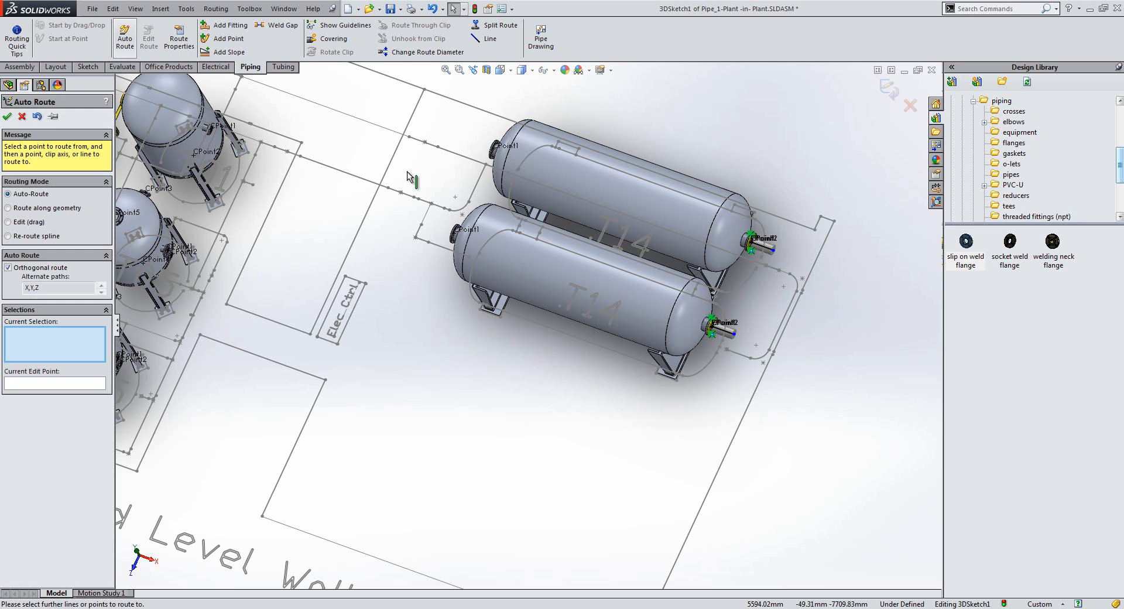
left_click(773, 251)
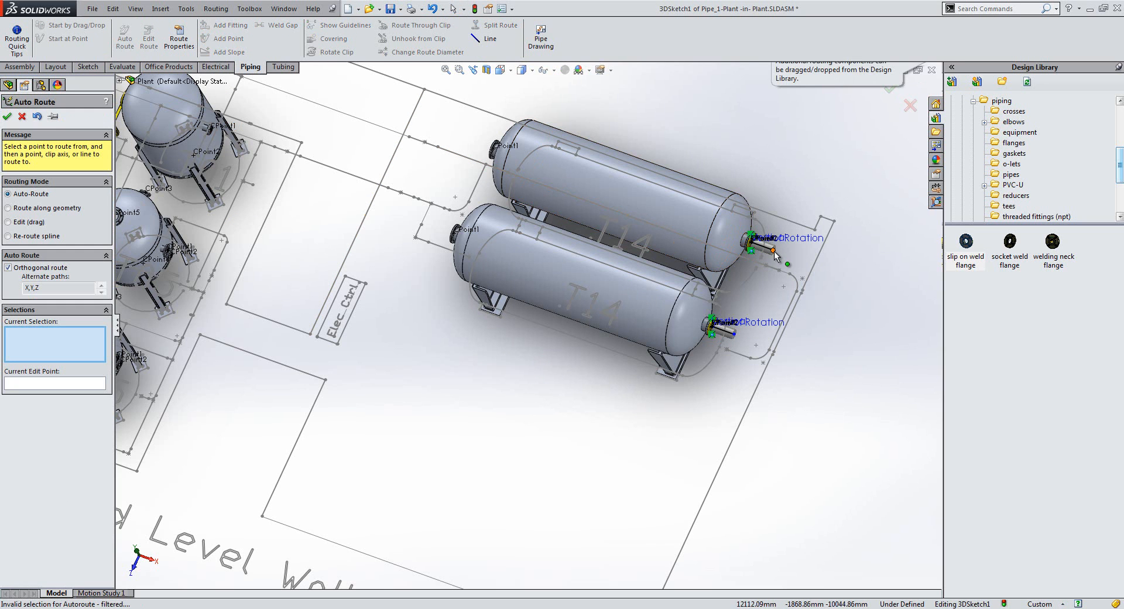
left_click(734, 332)
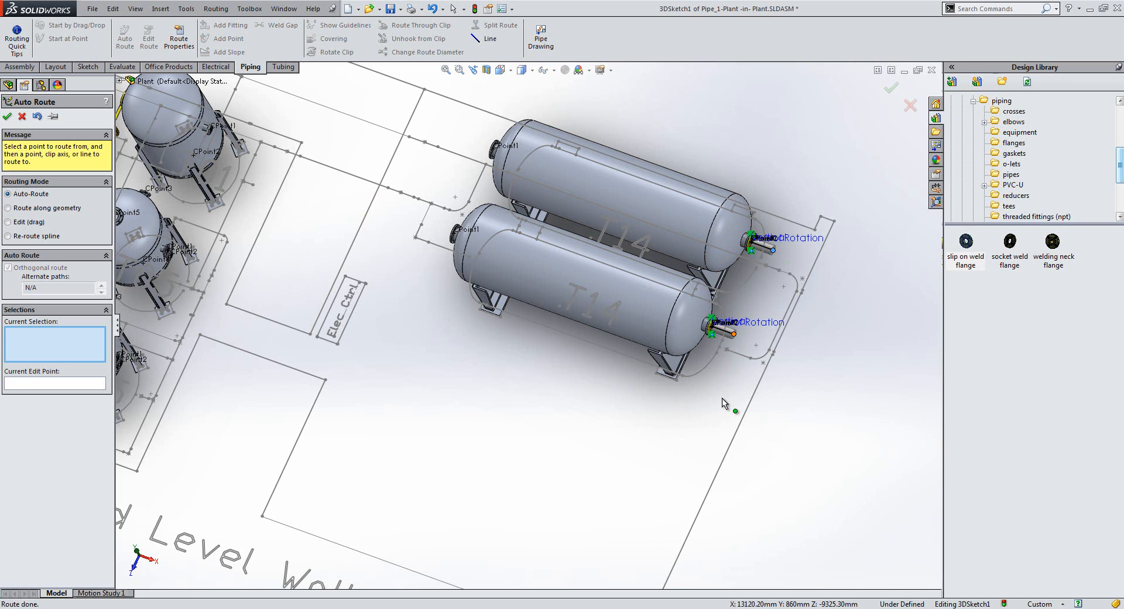
Step: Edit the route from above by moving the pipe segment joining the T14 tanks outward onto its line in the layout
left_click(27, 222)
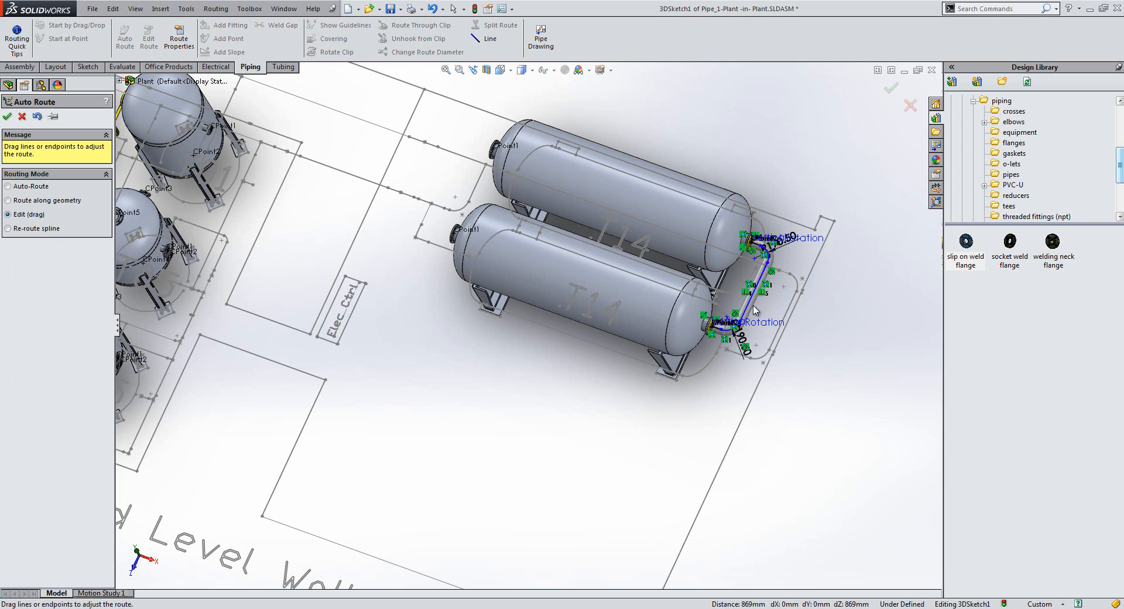
key("ctrl+5")
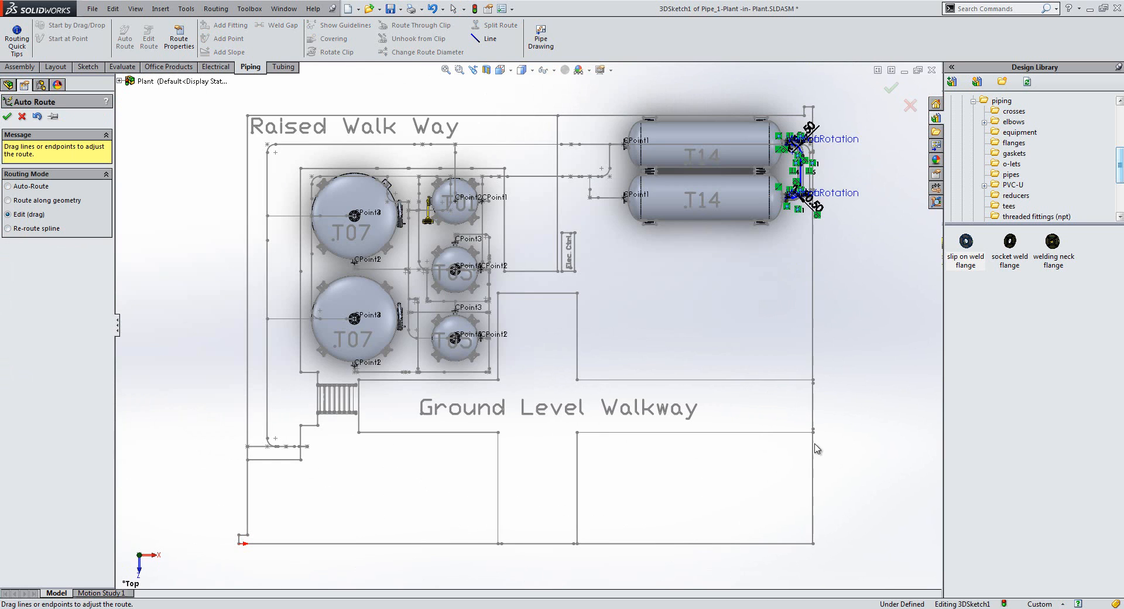
scroll(802, 231, "down", 5)
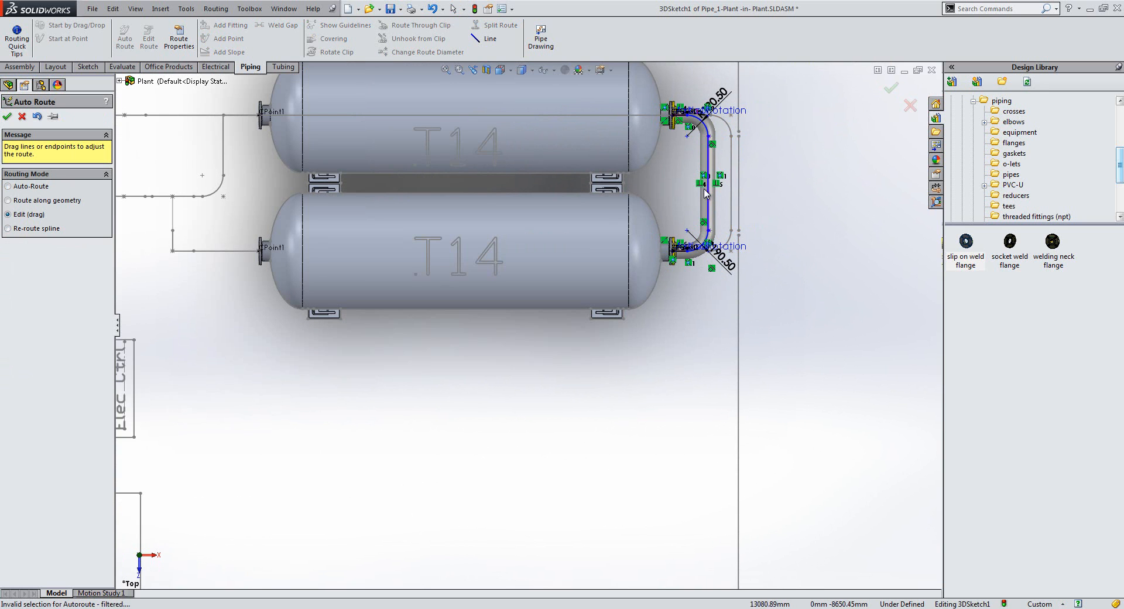
left_click_drag(716, 193, 734, 192)
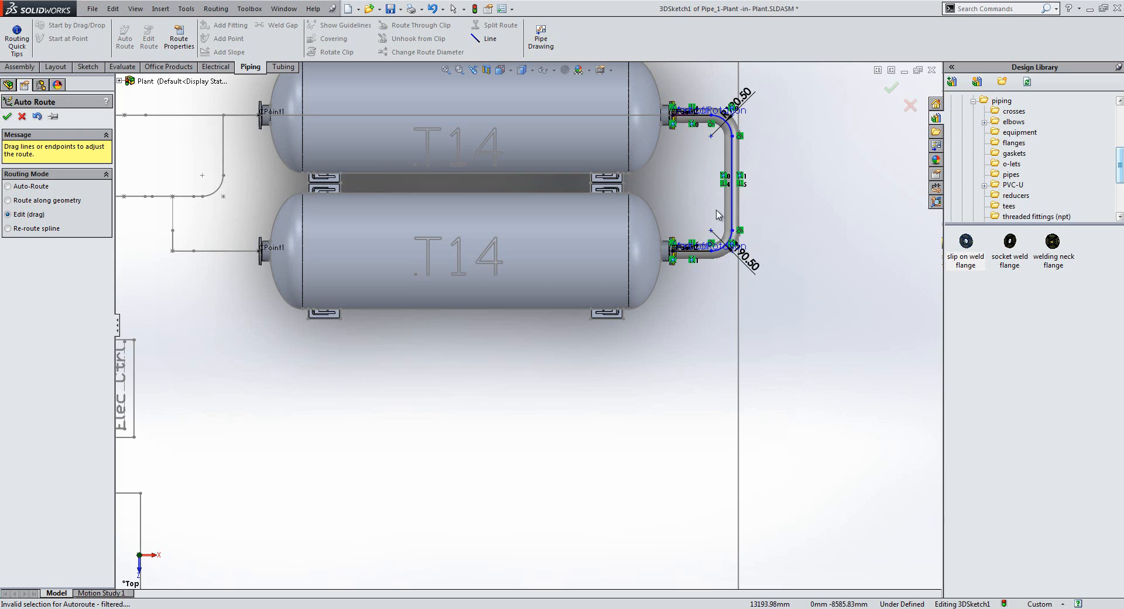
Step: Add a slip on weld flange to the rear T14 tank's inner end nozzle, facing the vertical tanks
scroll(590, 348, "up", 5)
middle_click_drag(457, 388, 459, 308)
scroll(456, 310, "up", 3)
scroll(456, 309, "down", 3)
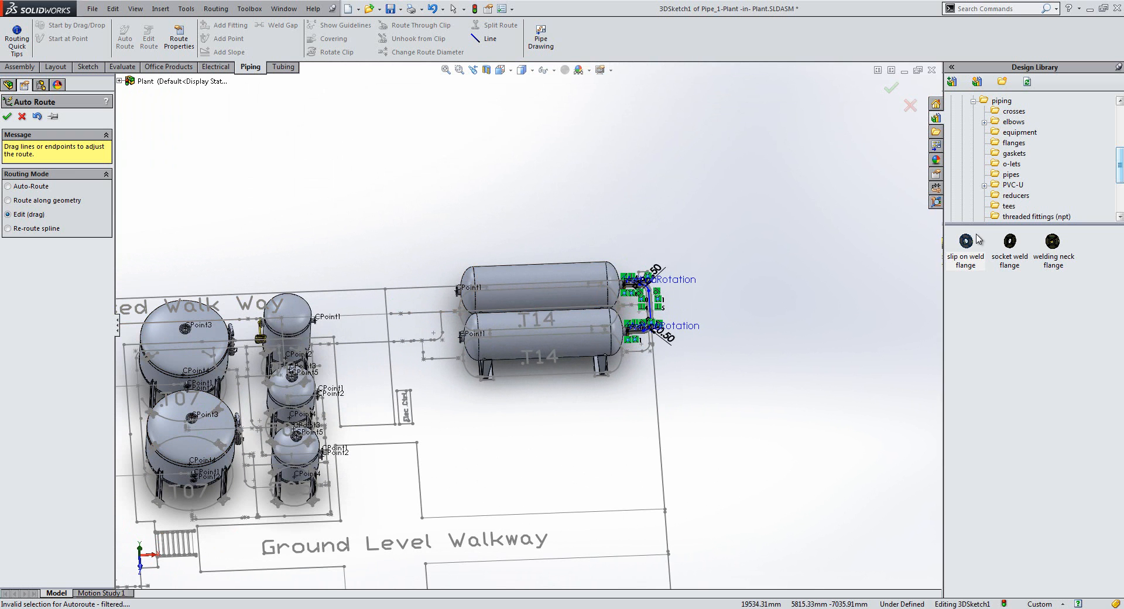
scroll(466, 316, "down", 3)
left_click_drag(967, 240, 466, 258)
left_click(522, 361)
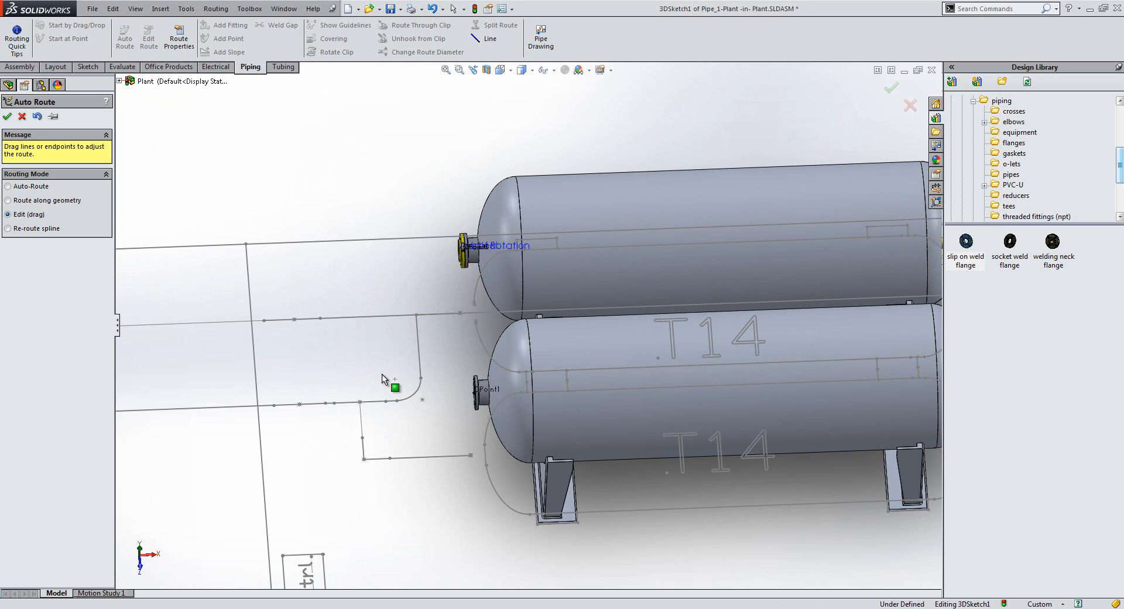
Step: Add a slip on weld flange in configuration Slip On Flange 150-NPS5 to the bottom nozzle of the T07 tank nearer the stairs
scroll(388, 379, "up", 6)
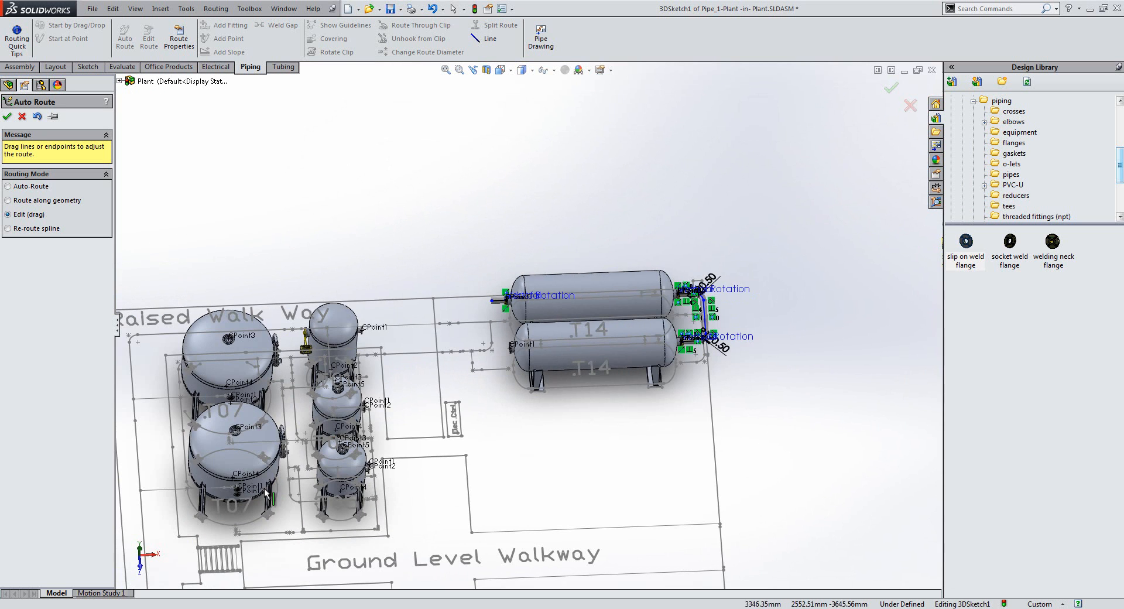
scroll(271, 489, "up", 2)
middle_click_drag(271, 490, 285, 429)
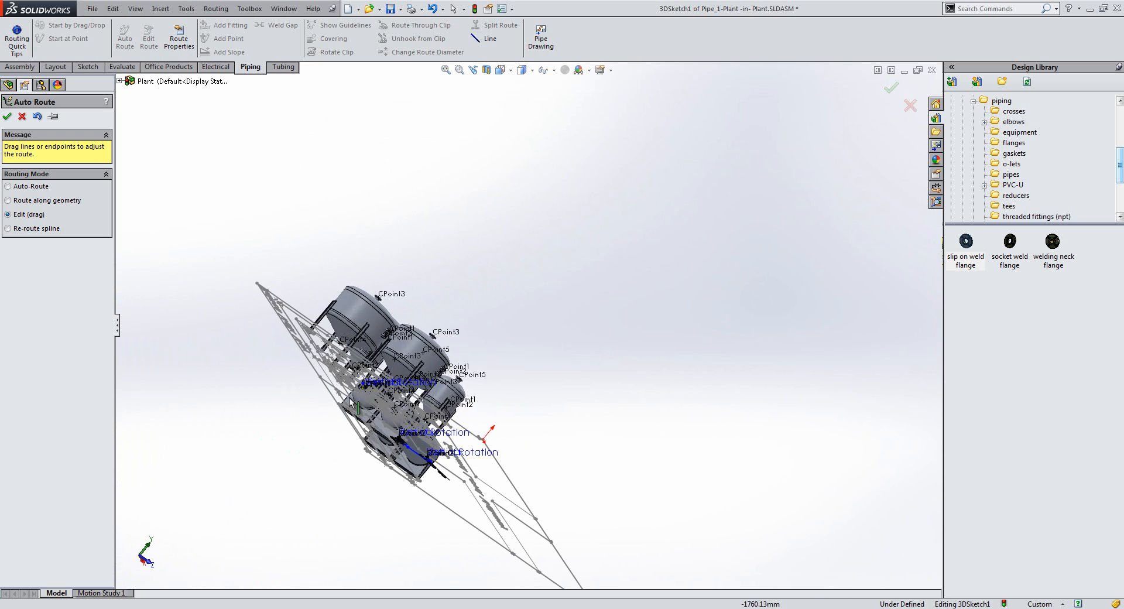
scroll(404, 463, "down", 5)
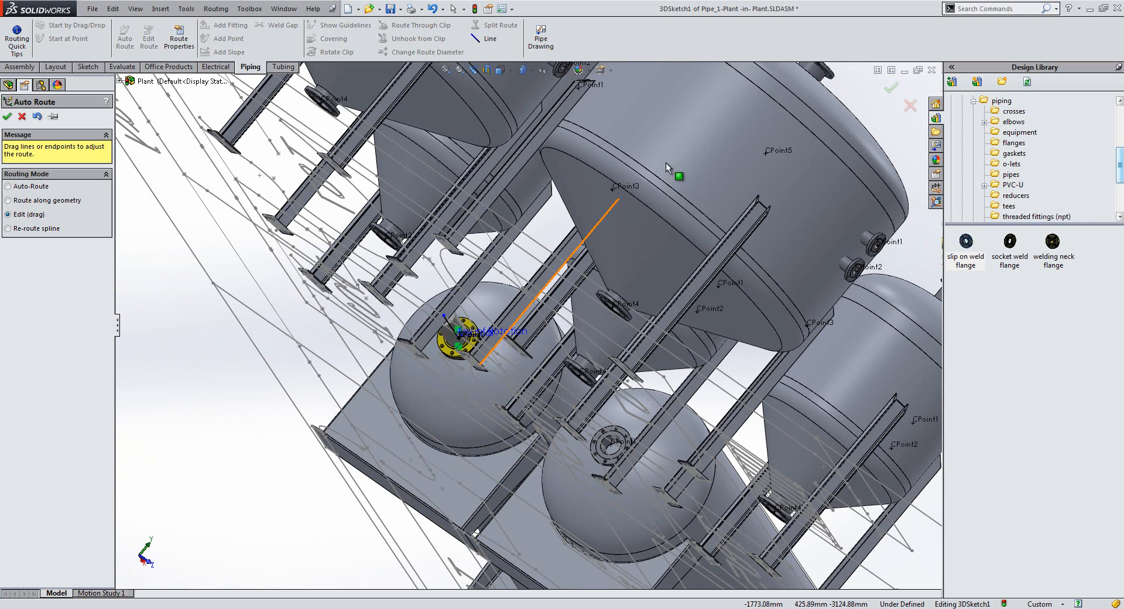
left_click_drag(966, 243, 619, 310)
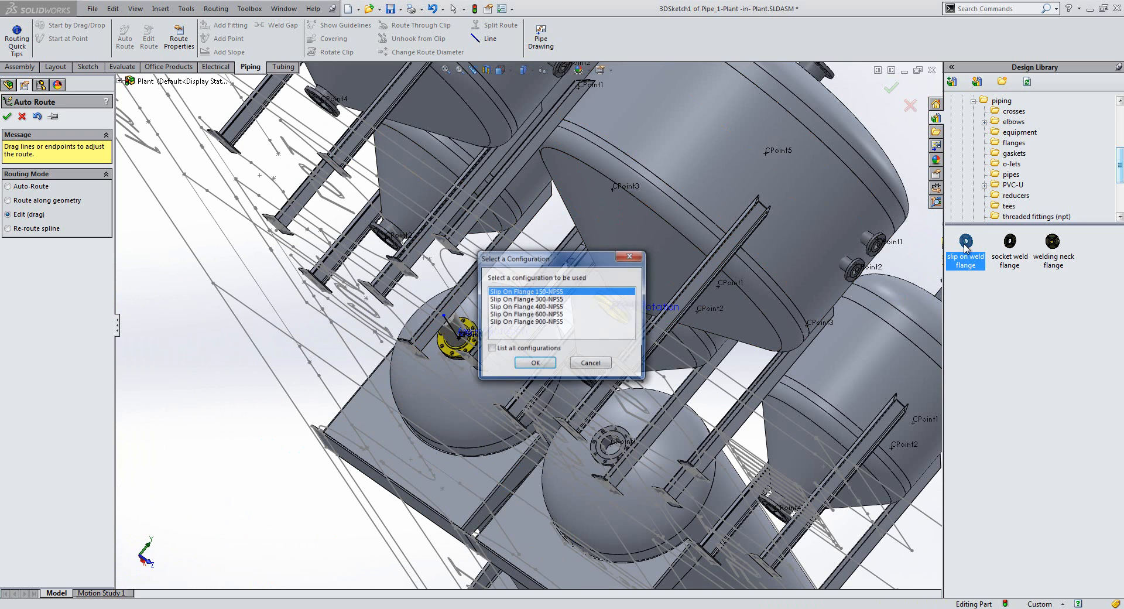
key("Return")
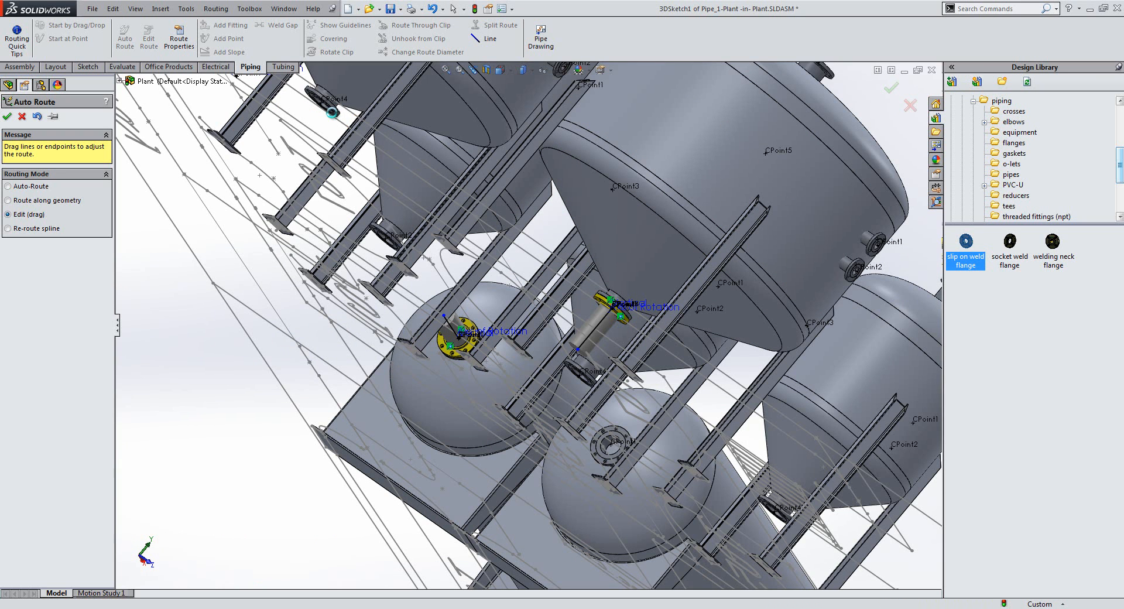
Step: Add a Slip On Flange 150-NPS5 to the other T07 tank's bottom nozzle and leave Auto Route
left_click_drag(334, 120, 333, 118)
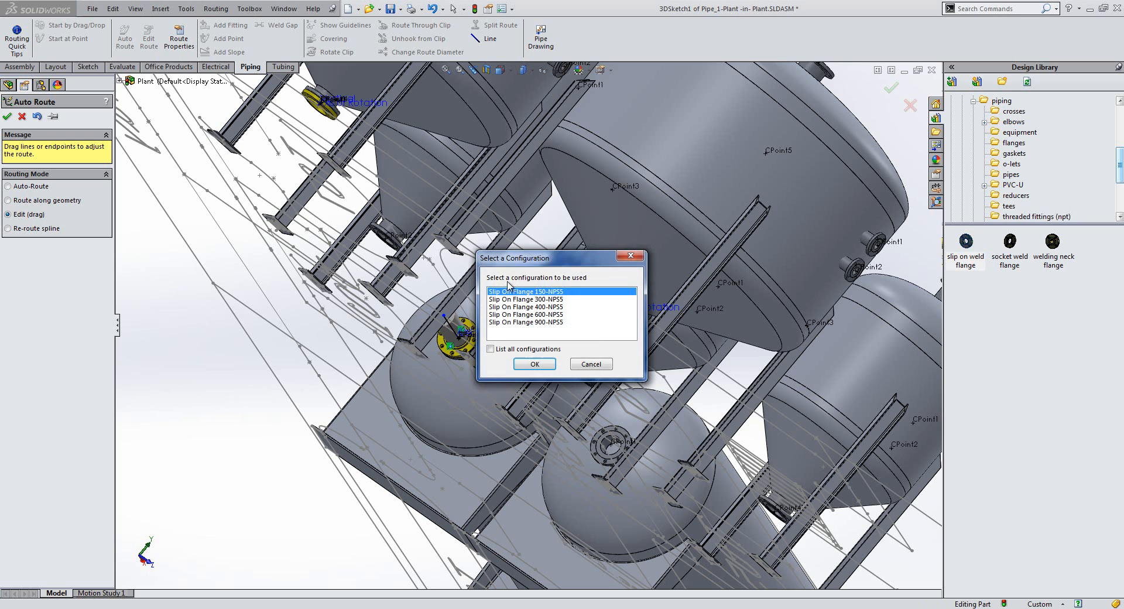
left_click(535, 365)
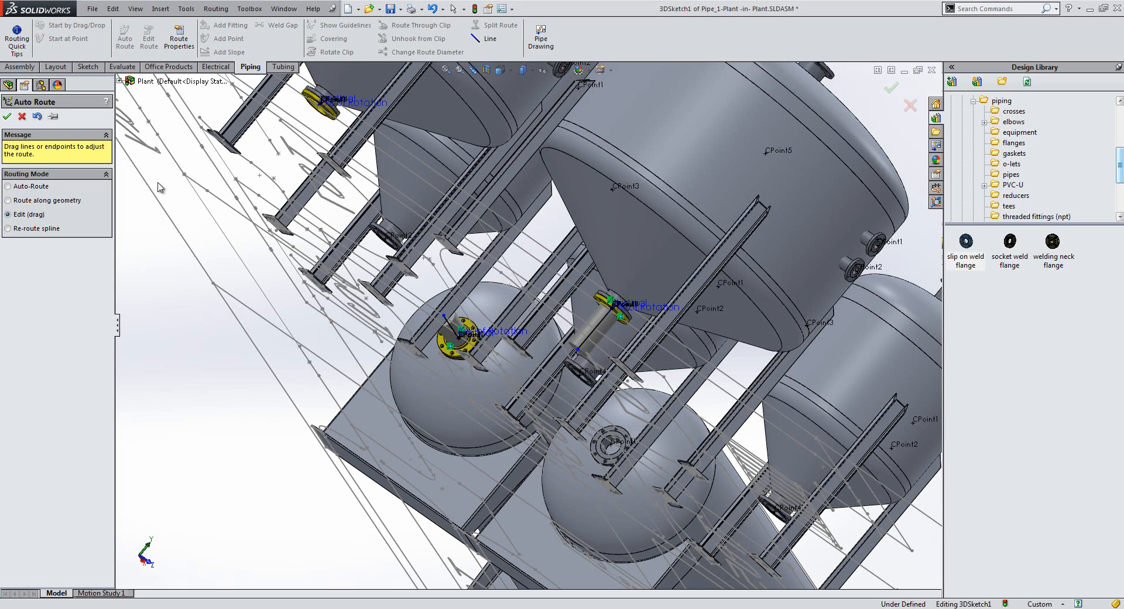
scroll(229, 360, "up", 1)
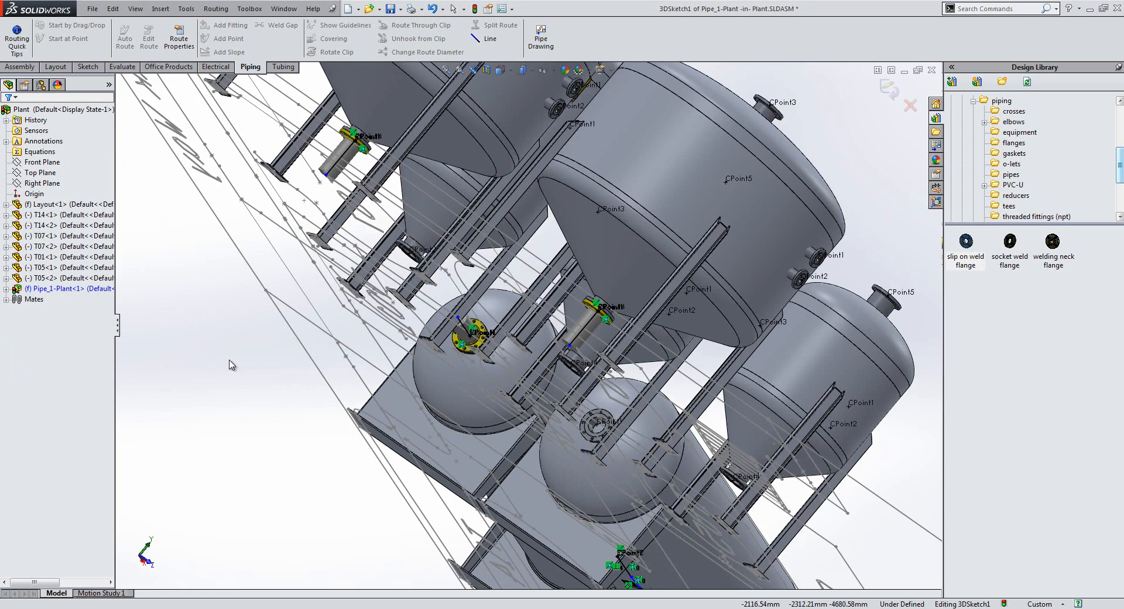
Step: Sketch a route line about 1930 mm long along X, outward from the pipe stub under the T07 tank nearer the stairs
middle_click_drag(279, 347, 382, 505)
scroll(241, 394, "up", 2)
mouse_move(378, 552)
middle_mouse_down()
mouse_move(369, 547)
mouse_move(382, 578)
middle_mouse_up()
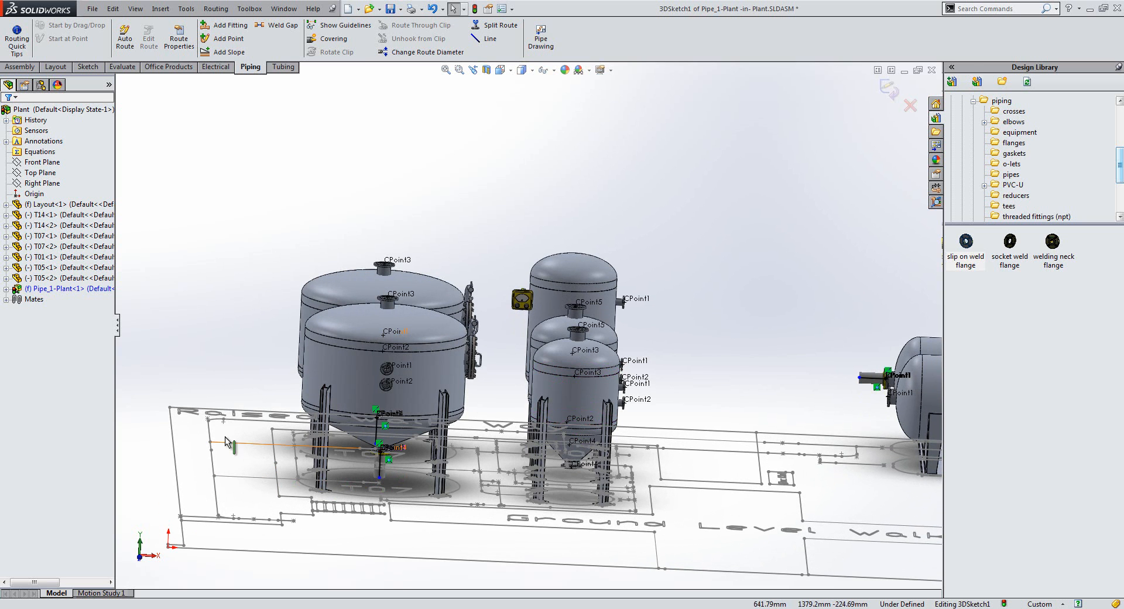
middle_click_drag(221, 348, 233, 355)
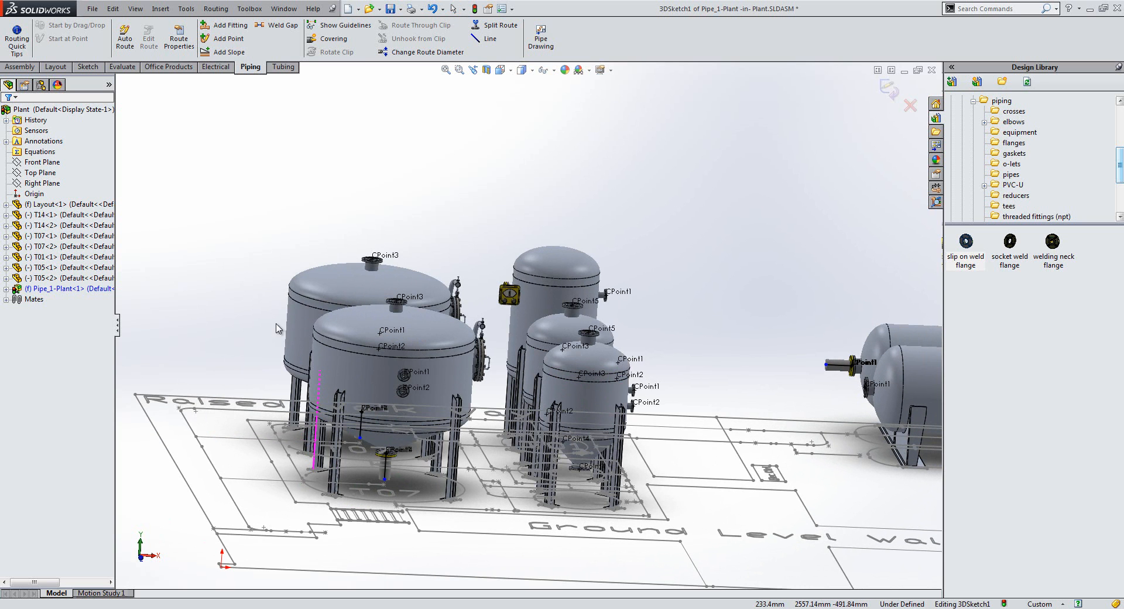
left_click(483, 39)
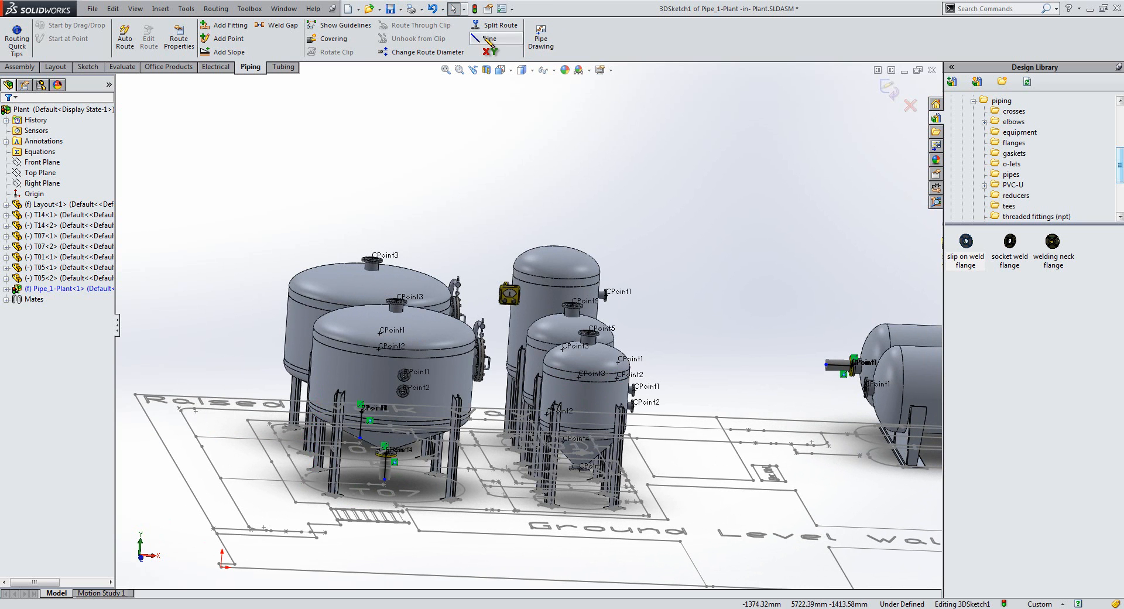
left_click(384, 479)
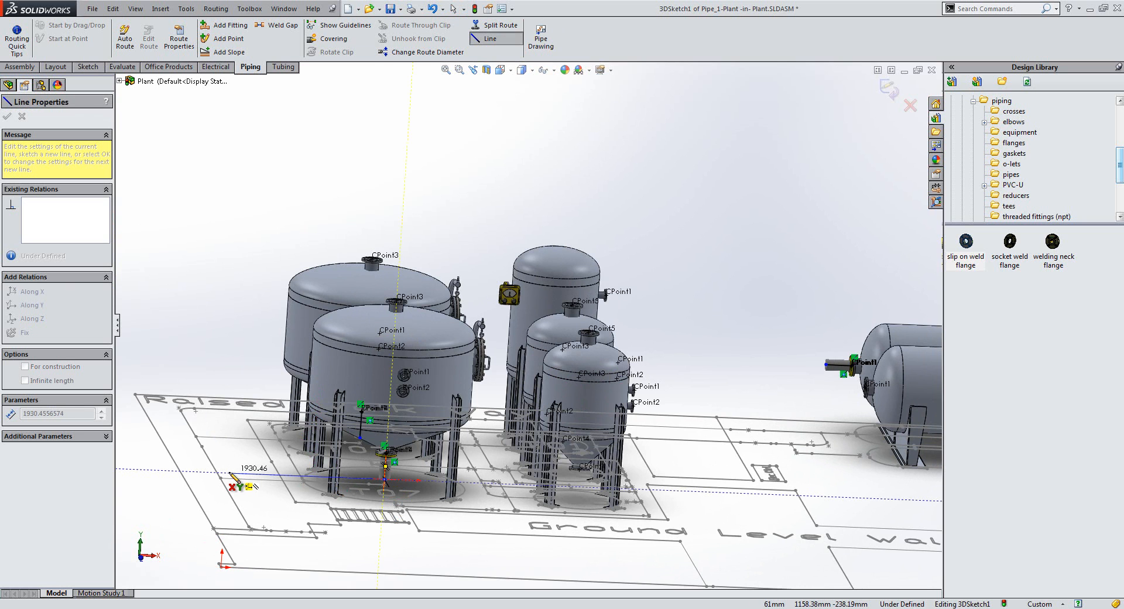
left_click(228, 473)
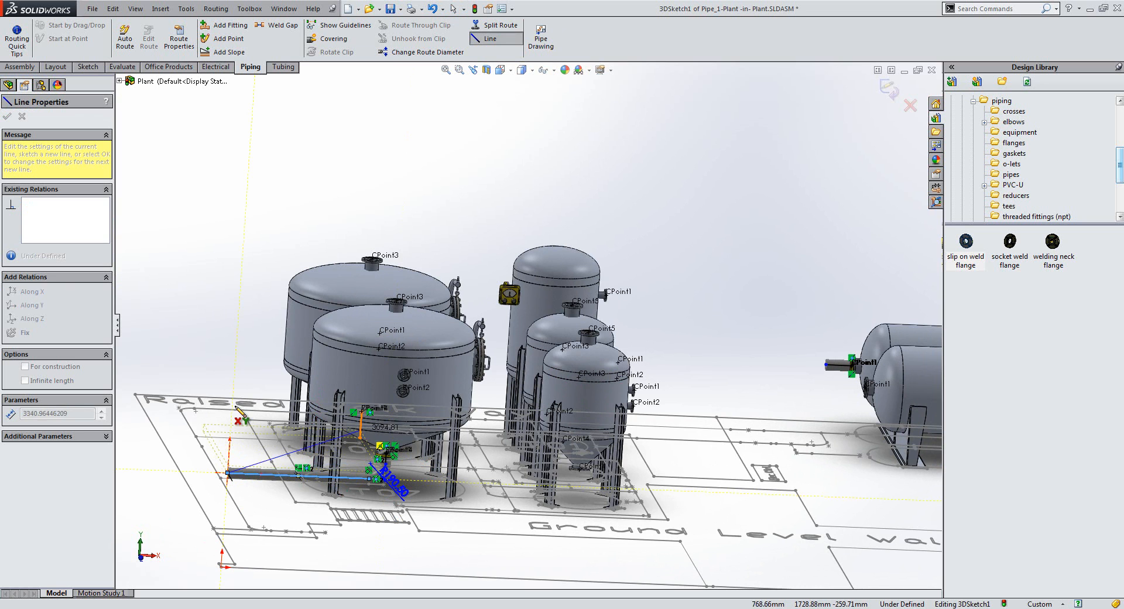
double_click(226, 351)
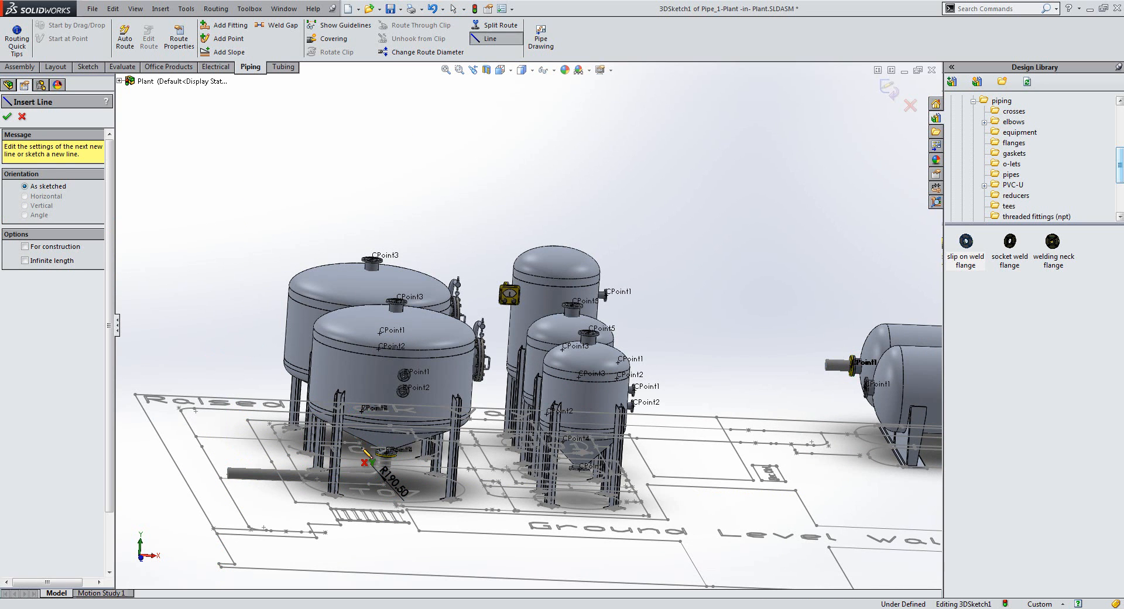
Step: Sketch a parallel route line about 1880 mm long along X, outward from the other T07 tank's bottom pipe stub
key("Up")
left_click_drag(360, 460, 211, 453)
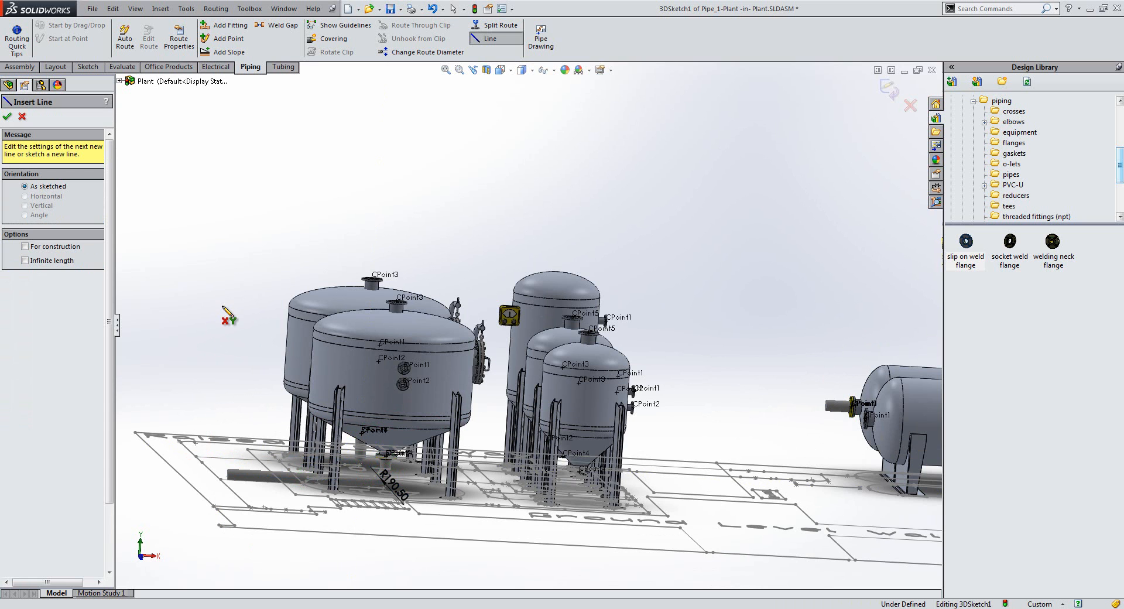
left_click_drag(246, 459, 209, 451)
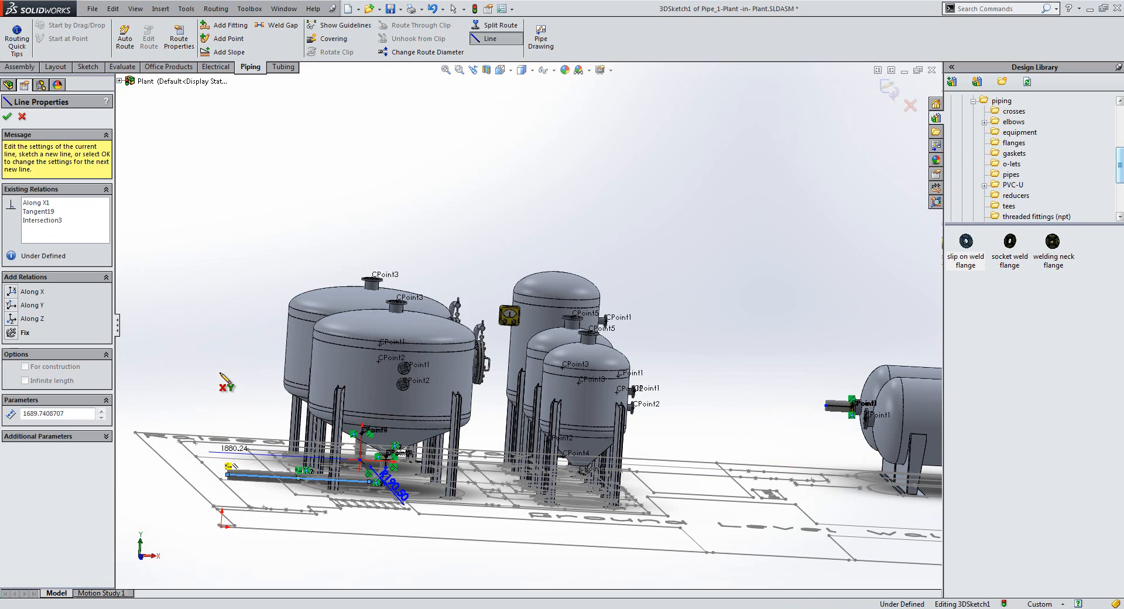
left_click(220, 373)
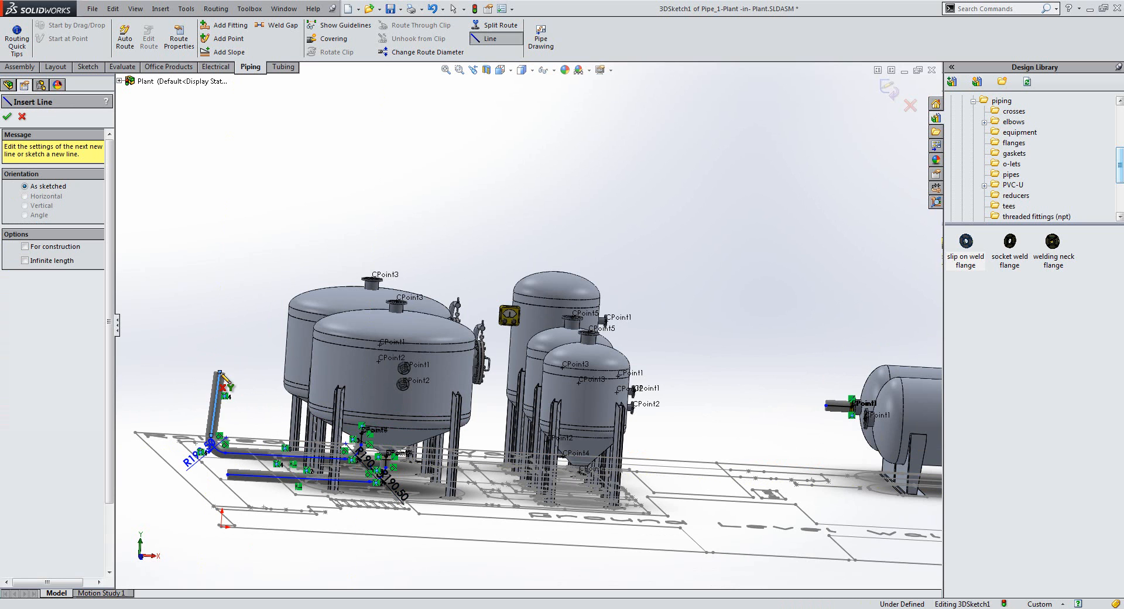
key("ctrl+z")
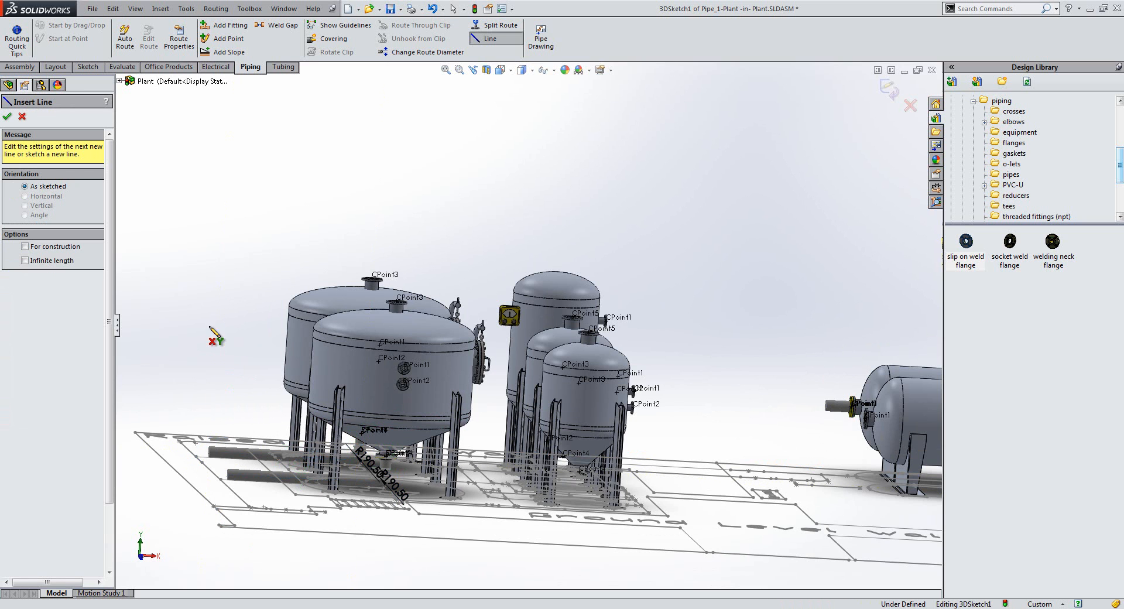
left_click(9, 118)
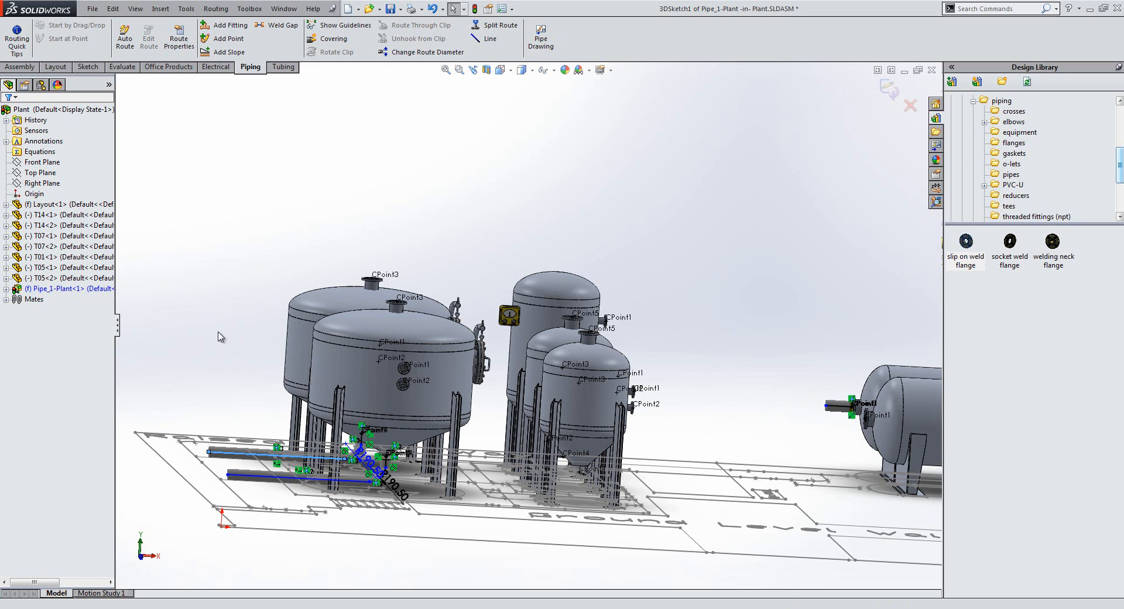
Step: Add an Along Z relation between the free end points of the two T07 outlet pipes
left_click(209, 451)
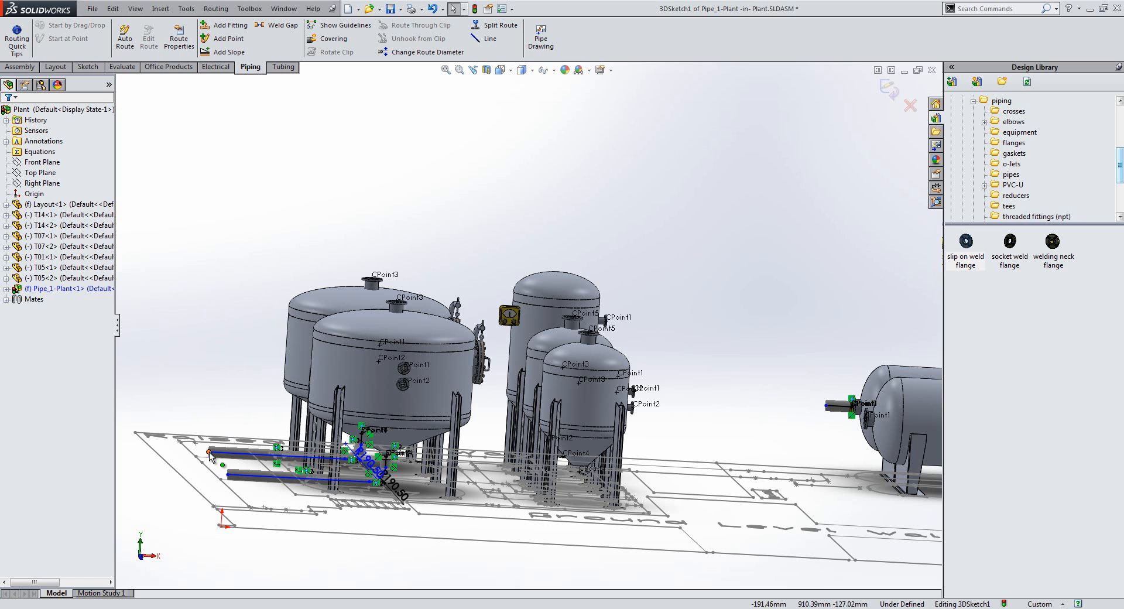
left_click(227, 474)
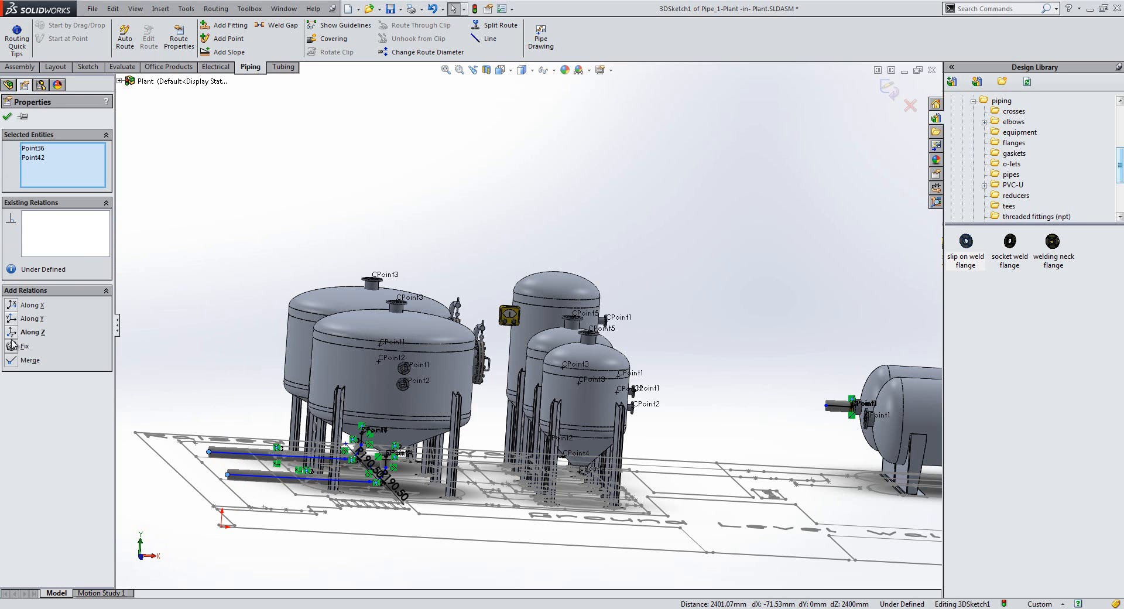
left_click(33, 332)
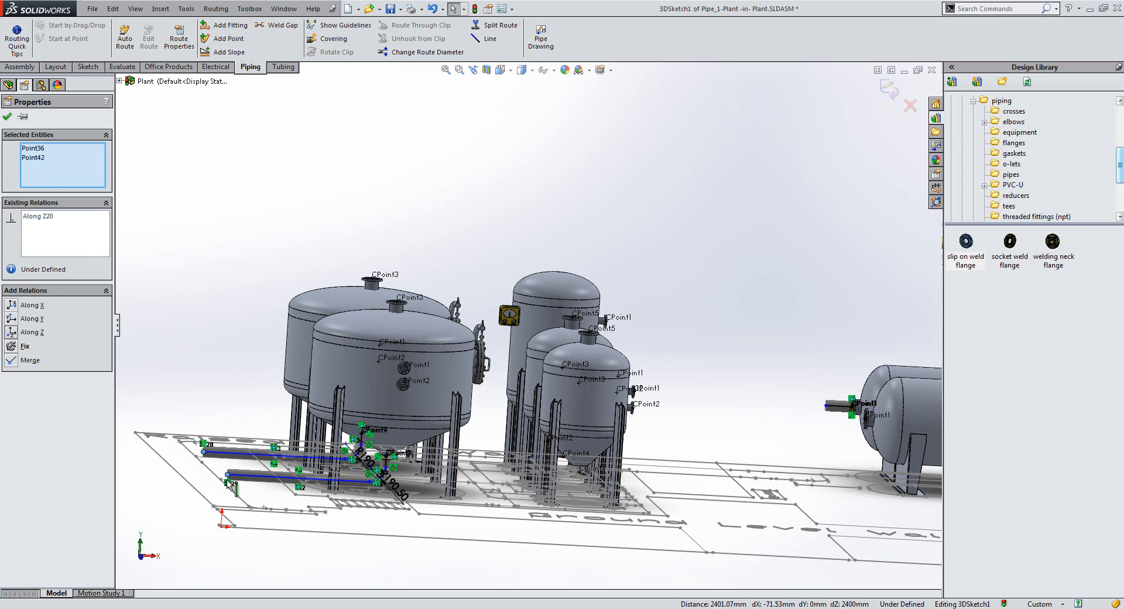
left_click(195, 296)
Step: Dimension the vertical pipe drop under the T07 tank nearer the stairs and set it to 250 mm
scroll(382, 489, "down", 3)
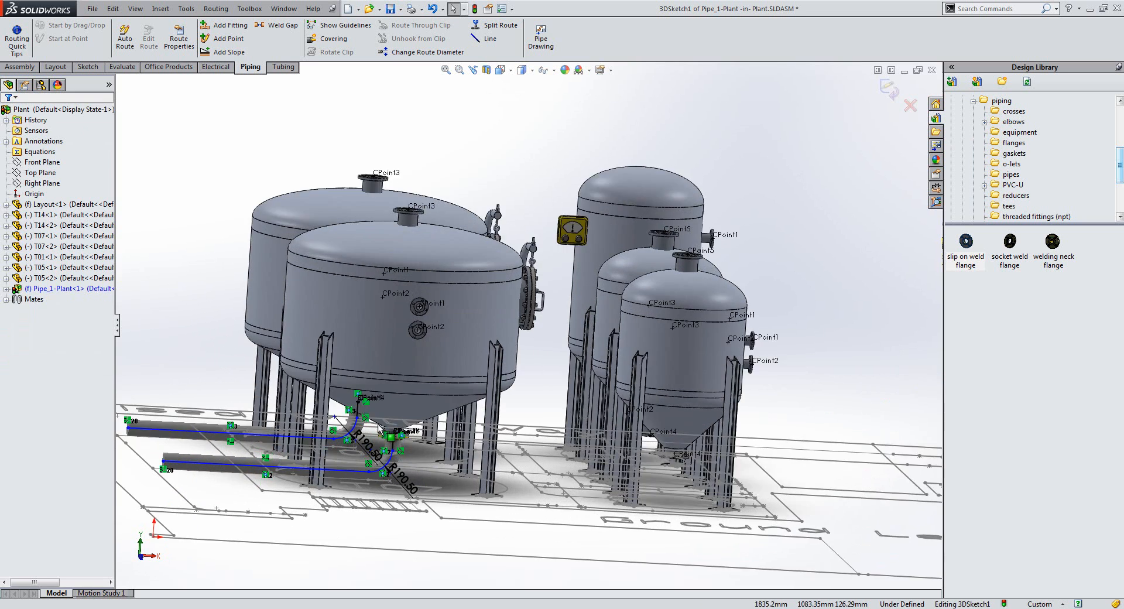
key("s")
left_click(466, 455)
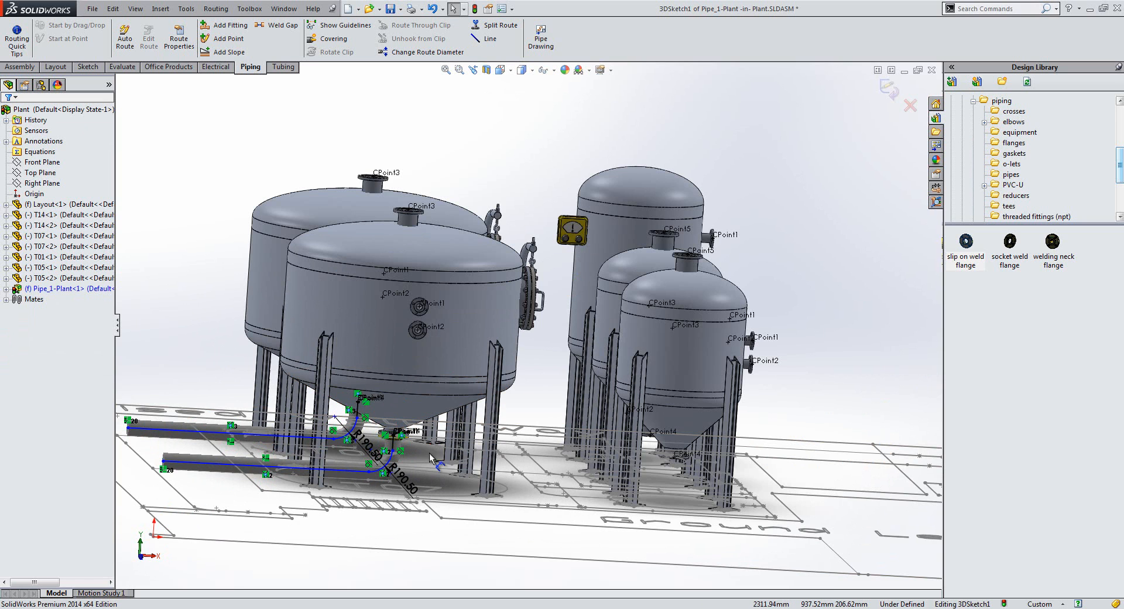
left_click(393, 444)
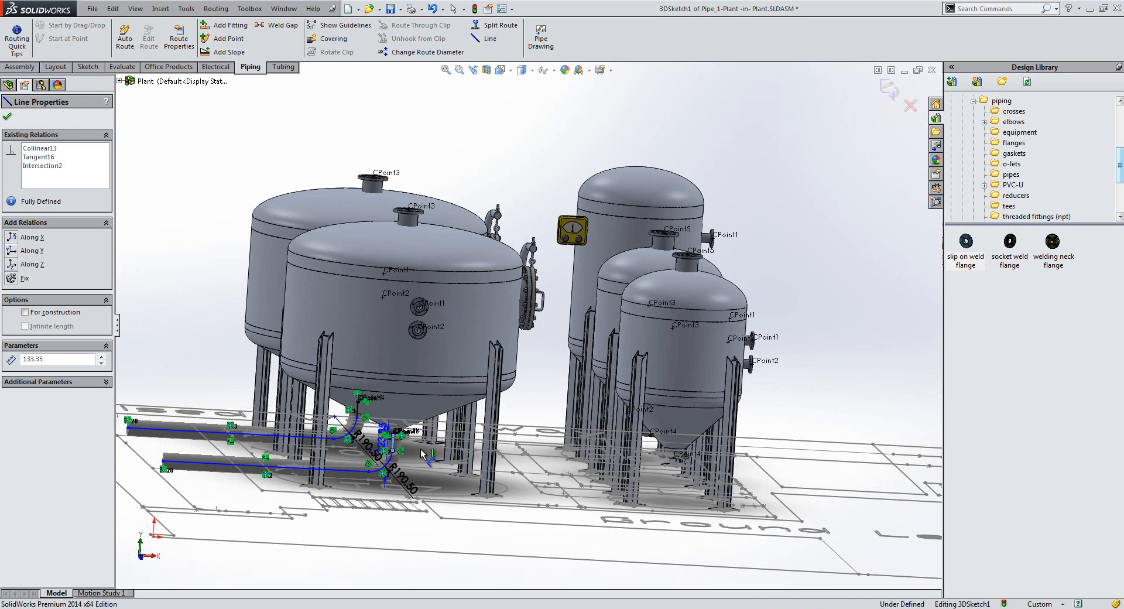
left_click(425, 463)
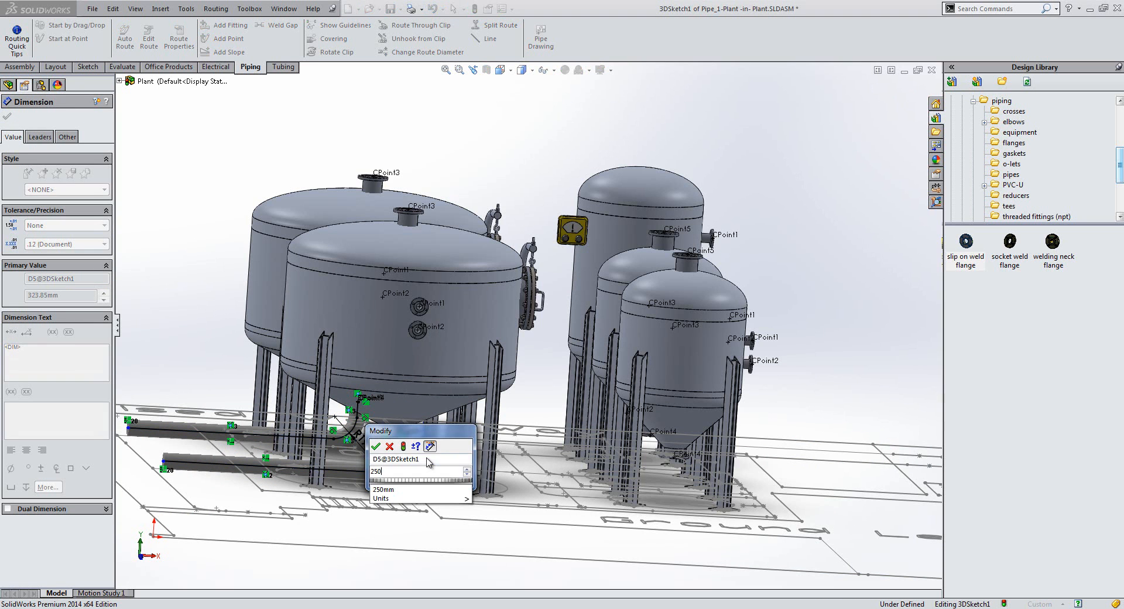
key("Return")
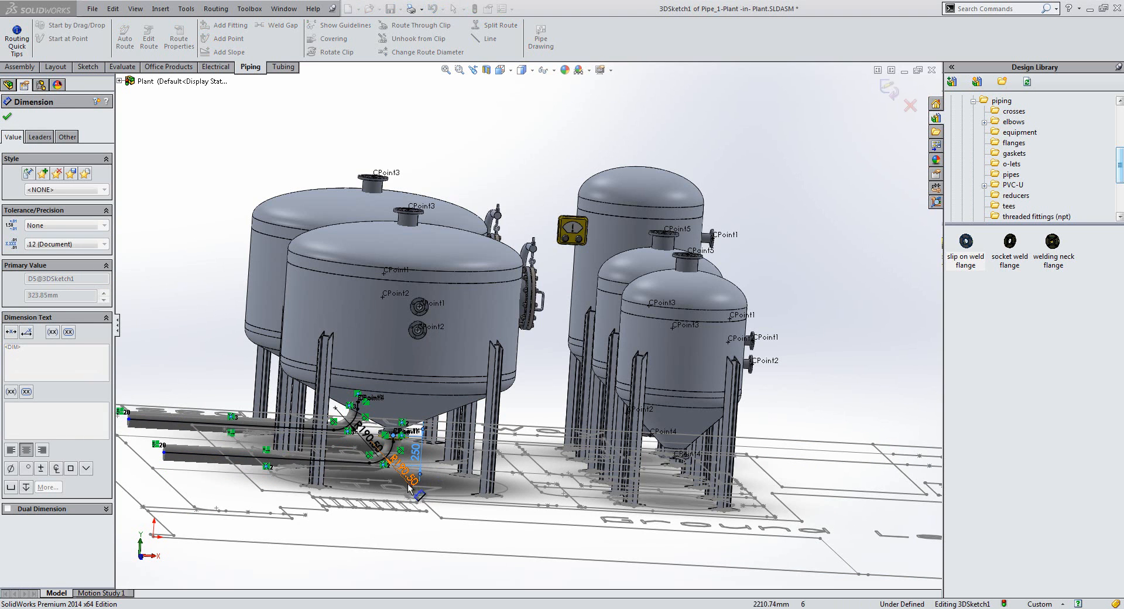
left_click(204, 301)
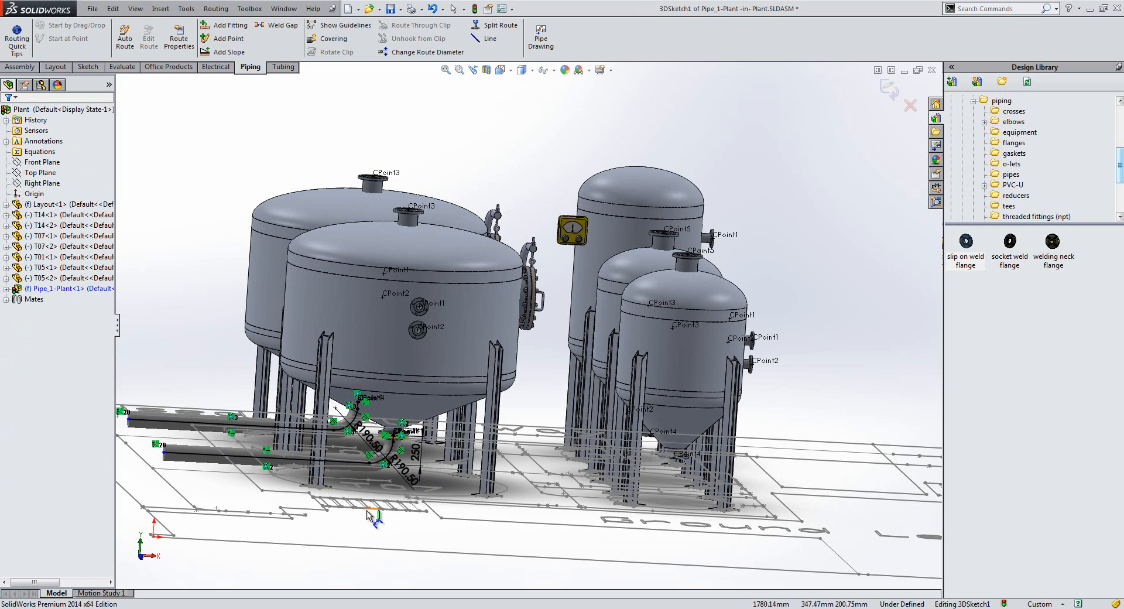
middle_click_drag(354, 550, 378, 546)
key("Escape")
Step: Add a straight tee inch fitting to the free end of each of the two T07 outlet pipes
middle_click_drag(279, 538, 442, 331)
scroll(400, 345, "down", 3)
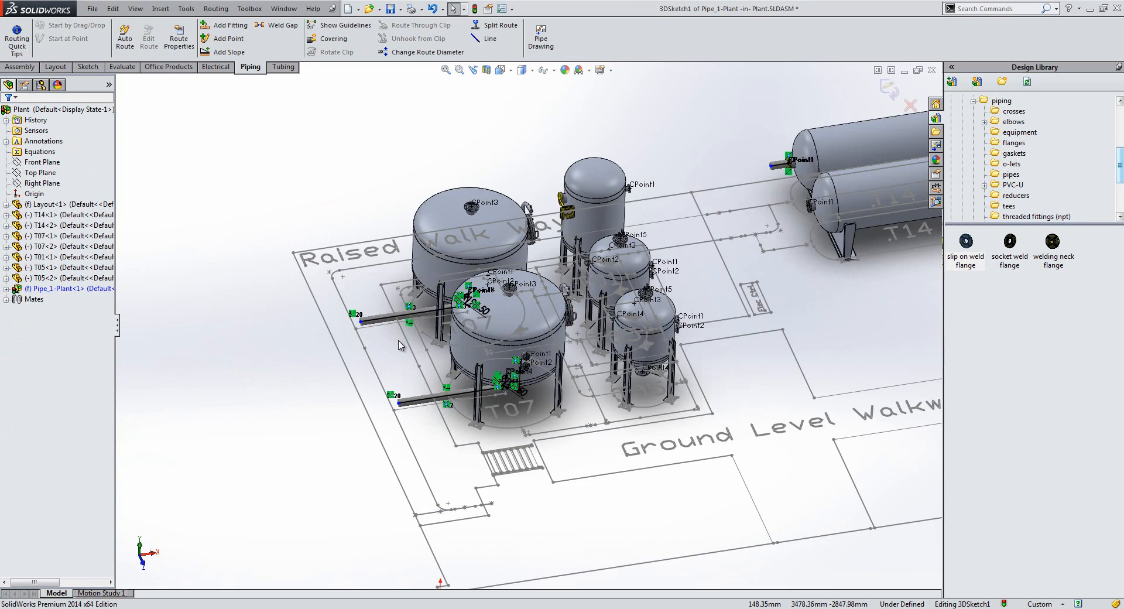
scroll(399, 345, "down", 2)
left_click(1008, 207)
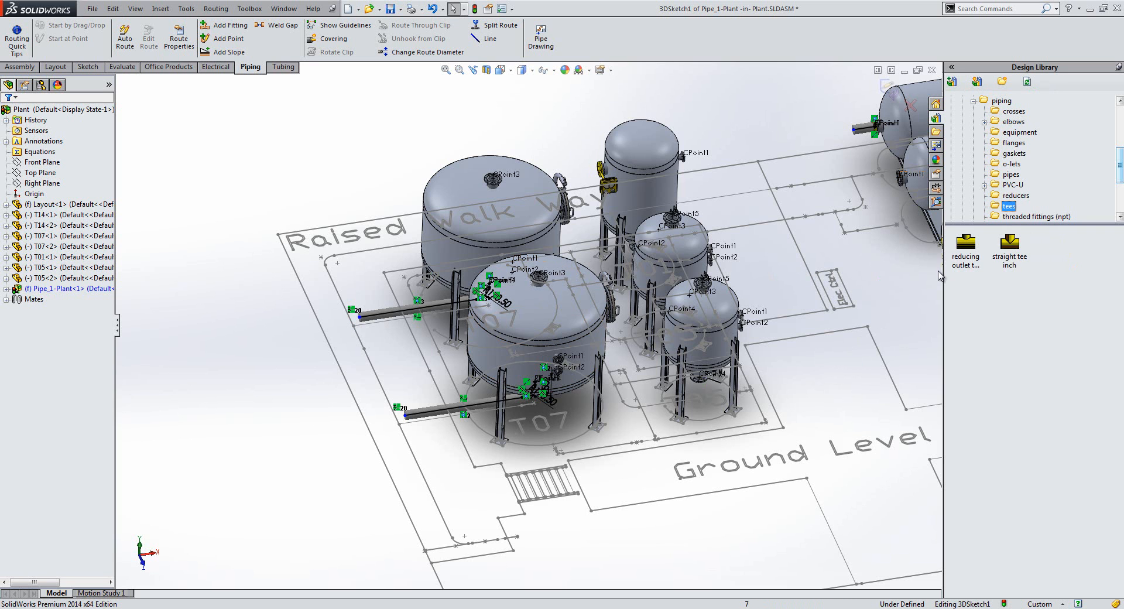
mouse_move(1013, 246)
left_mouse_down()
mouse_move(720, 315)
mouse_move(400, 345)
mouse_move(361, 321)
left_mouse_up()
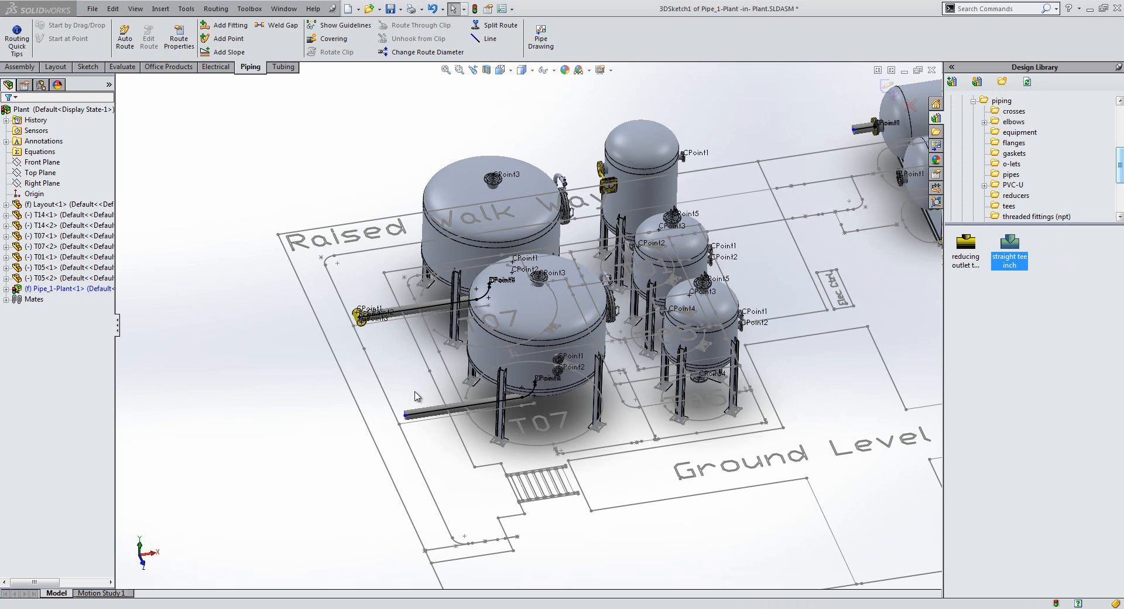
key("Return")
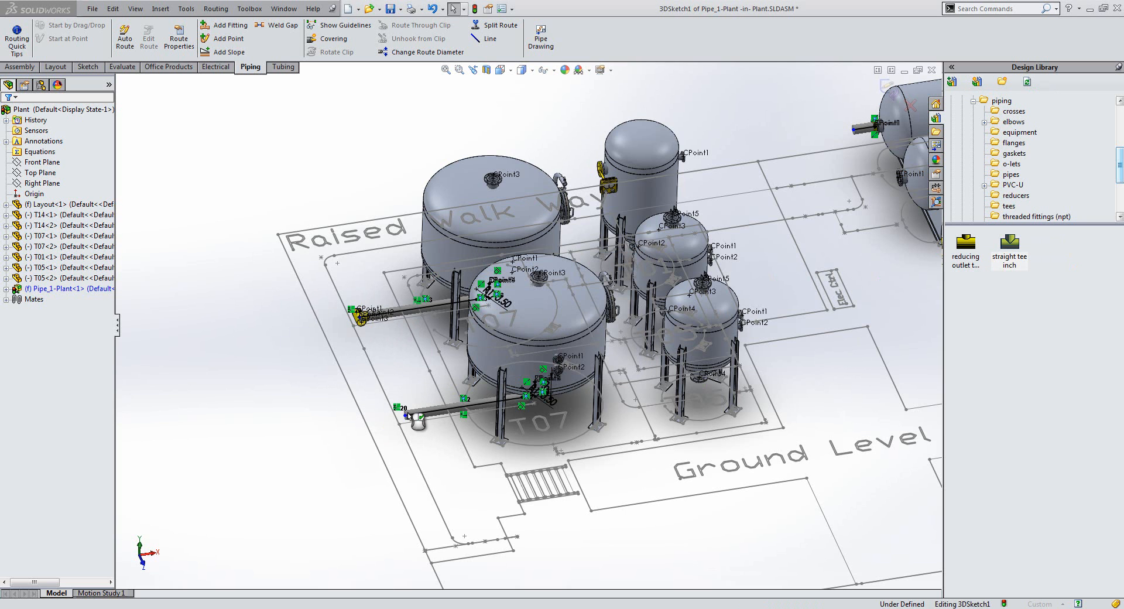
left_click(408, 419)
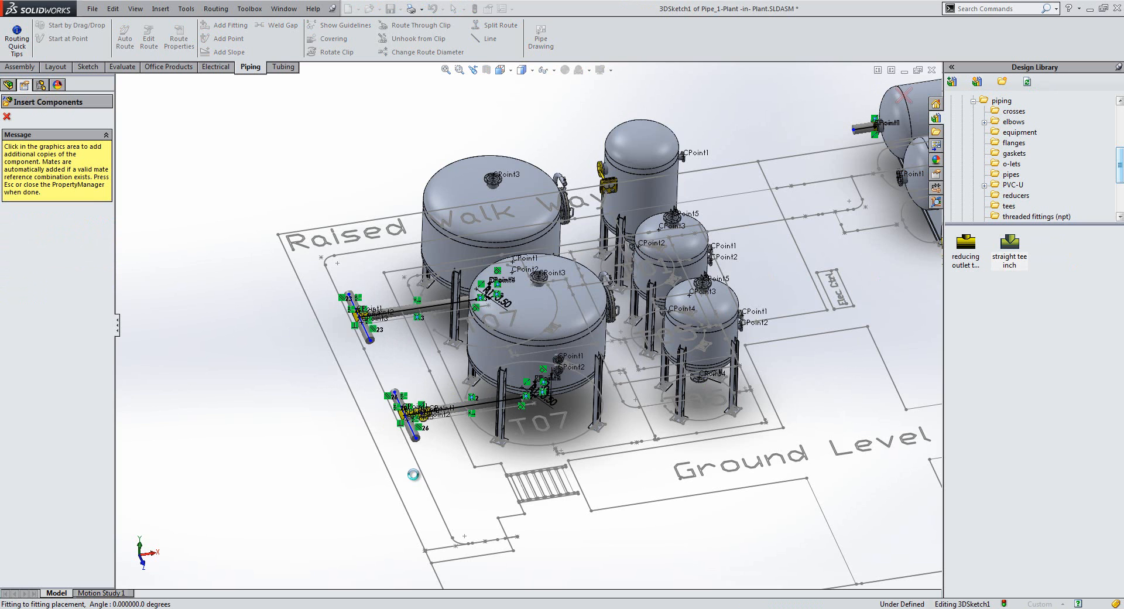
left_click(6, 117)
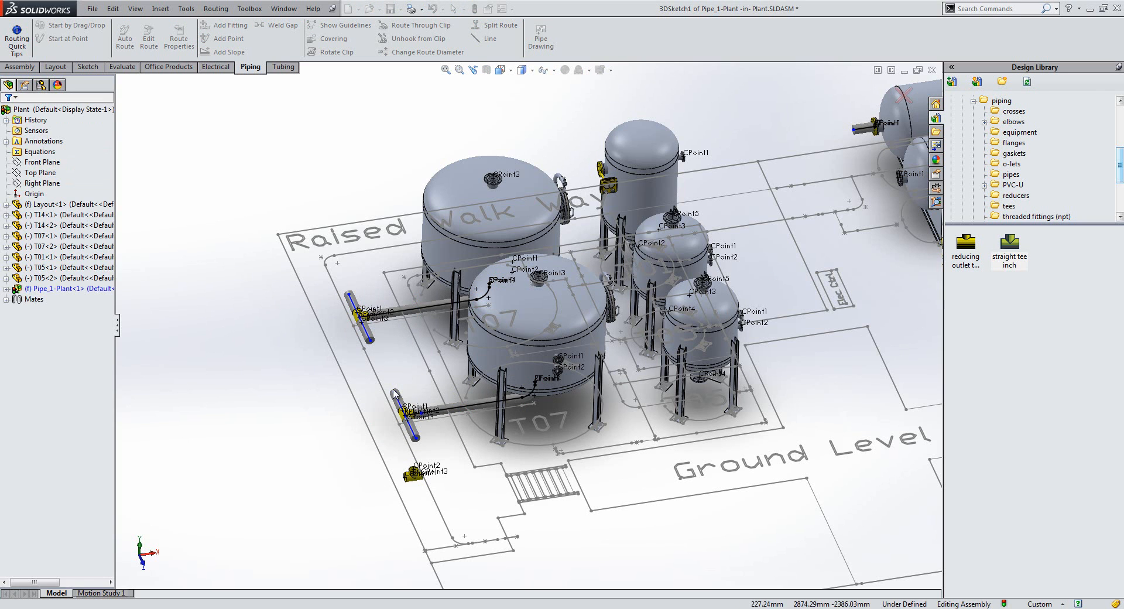
Step: Join the two tees by extending the facing pipe stub of the tee nearer the stairs to the other tee's stub end
mouse_move(394, 392)
left_mouse_down()
mouse_move(371, 341)
mouse_move(392, 363)
mouse_move(367, 345)
left_mouse_up()
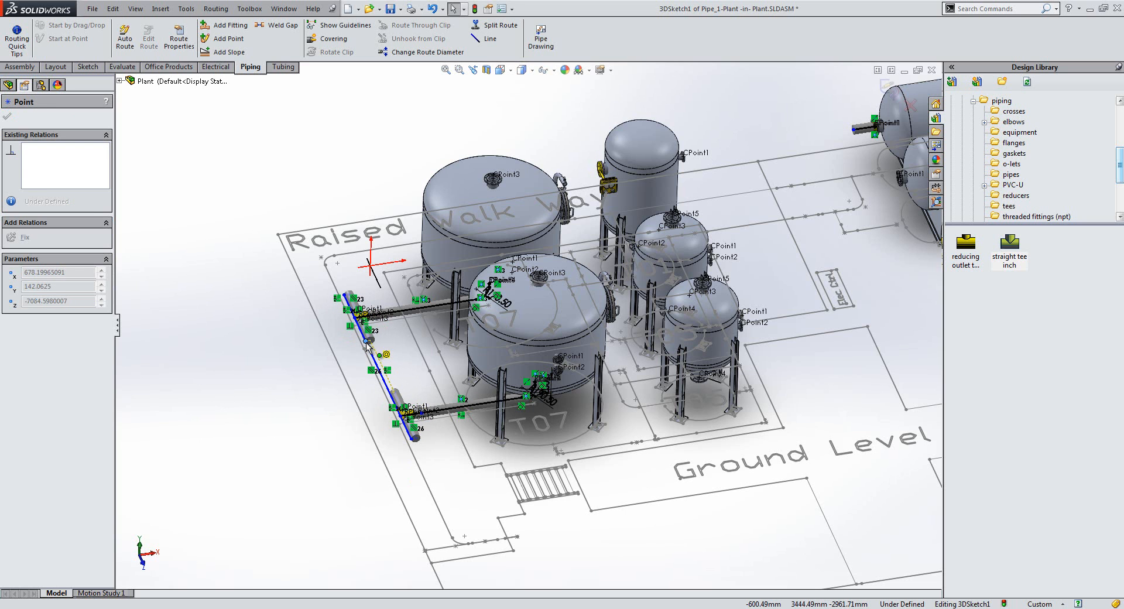
left_click(416, 454)
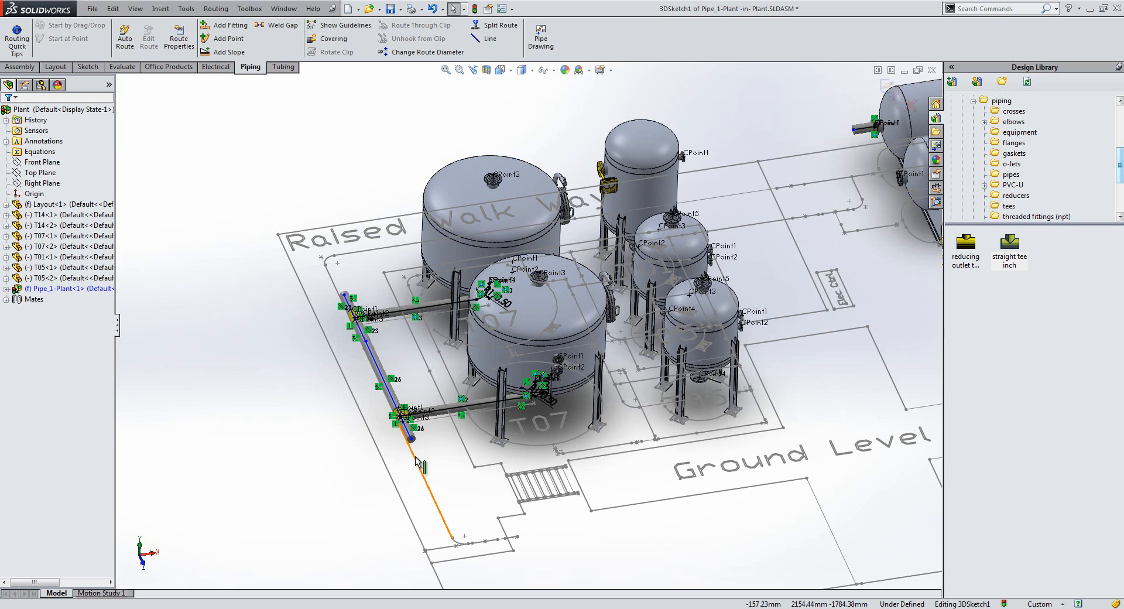
key("ctrl+5")
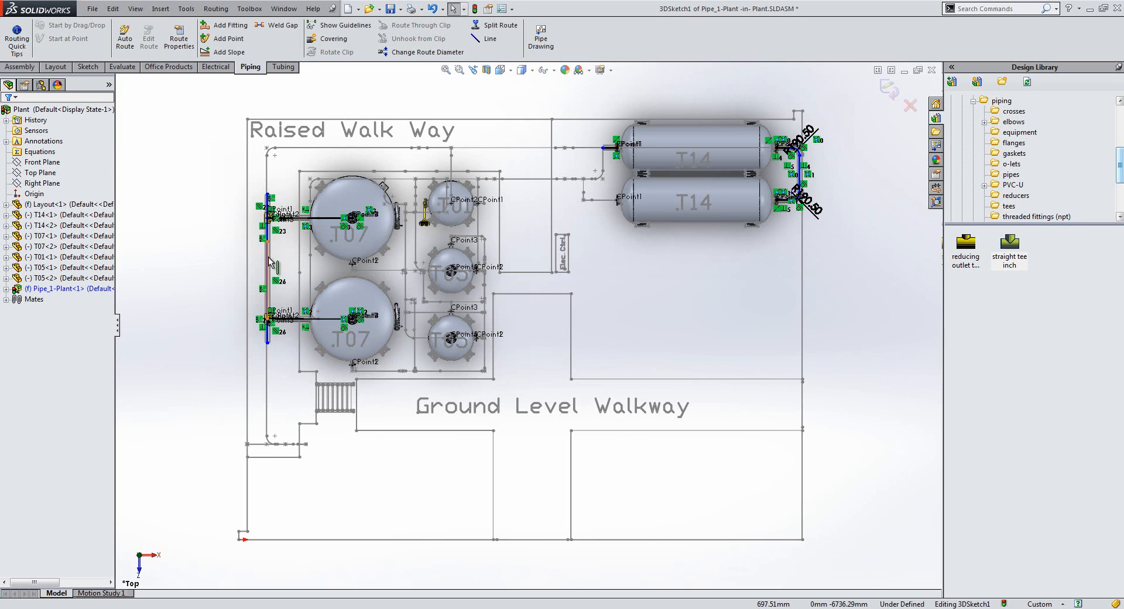
left_click(278, 260)
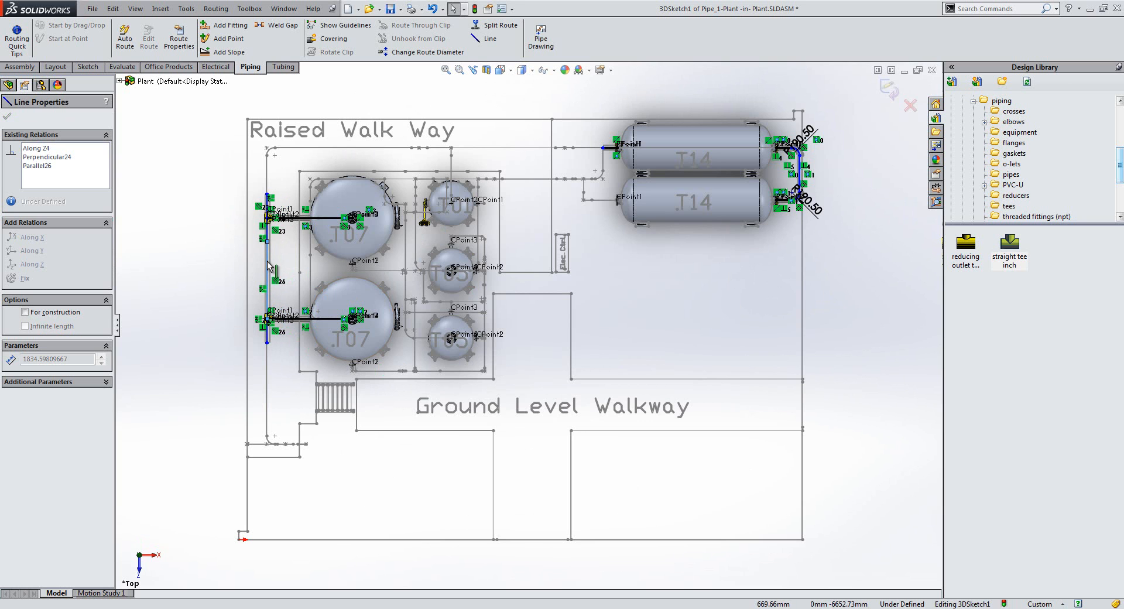
left_click(216, 257)
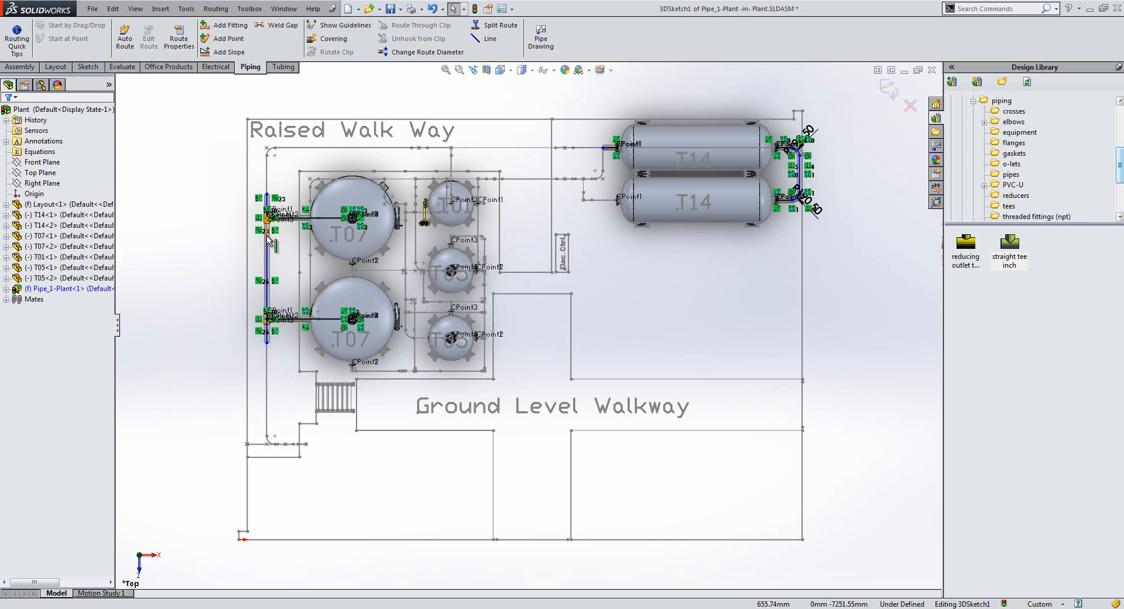
Step: Remove the short pipe segment beside the rear T07 tank's tee, on the run between the two tees
left_click(268, 236)
right_click(268, 237)
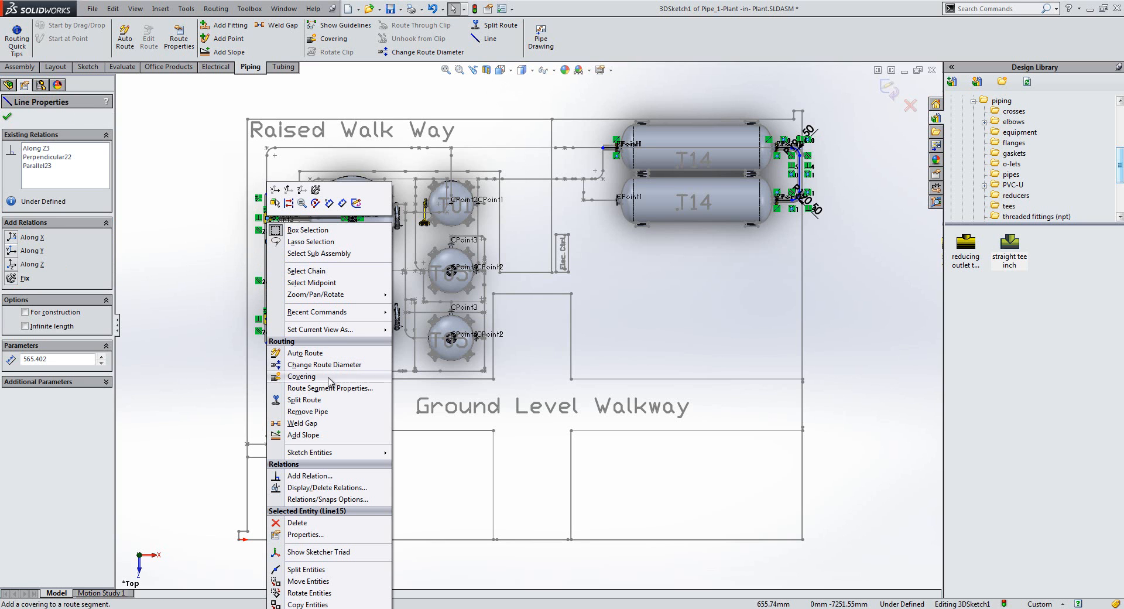
left_click(322, 413)
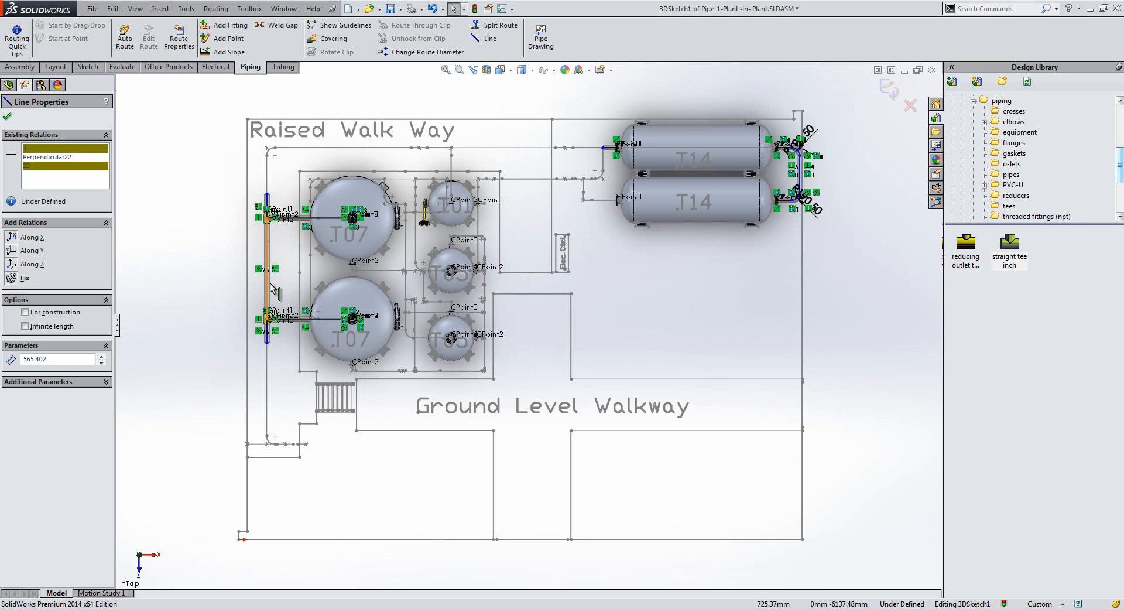
left_click(8, 117)
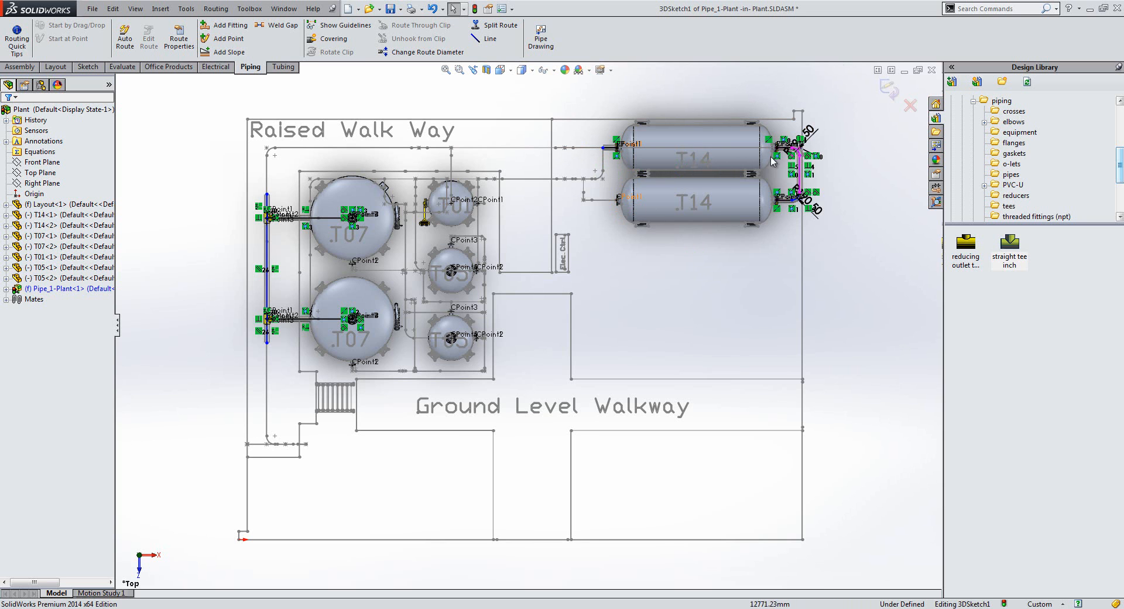
scroll(683, 145, "down", 5)
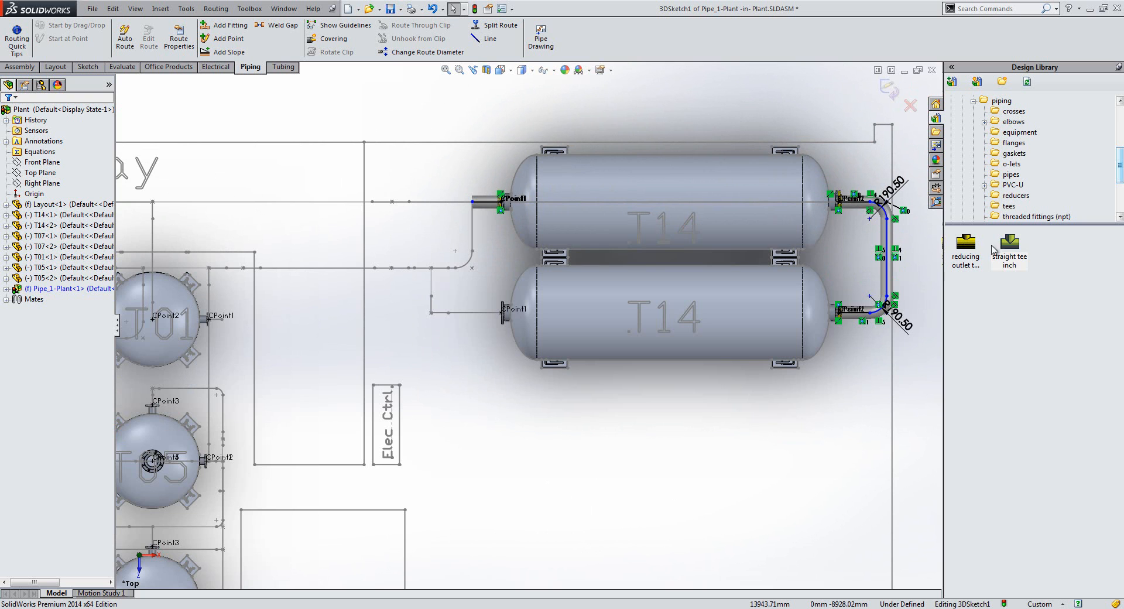
Step: Add three straight tee inch fittings: two in line at the rear T14 tank's free pipe end, one on the pipe at its opposite nozzle
left_click_drag(1011, 248, 473, 203)
left_click(537, 366)
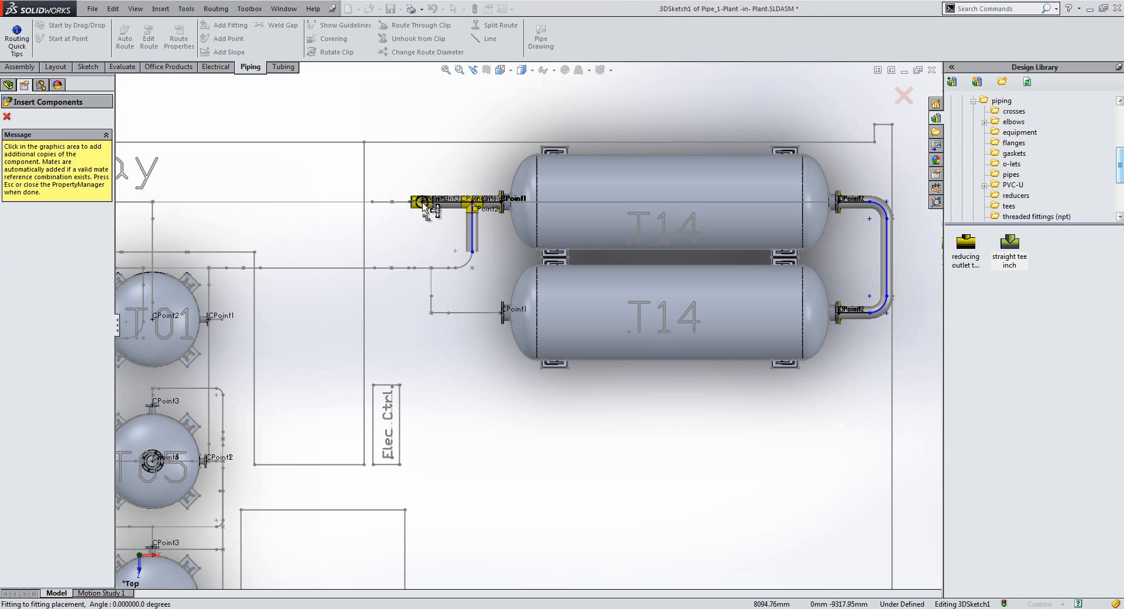
left_click(426, 208)
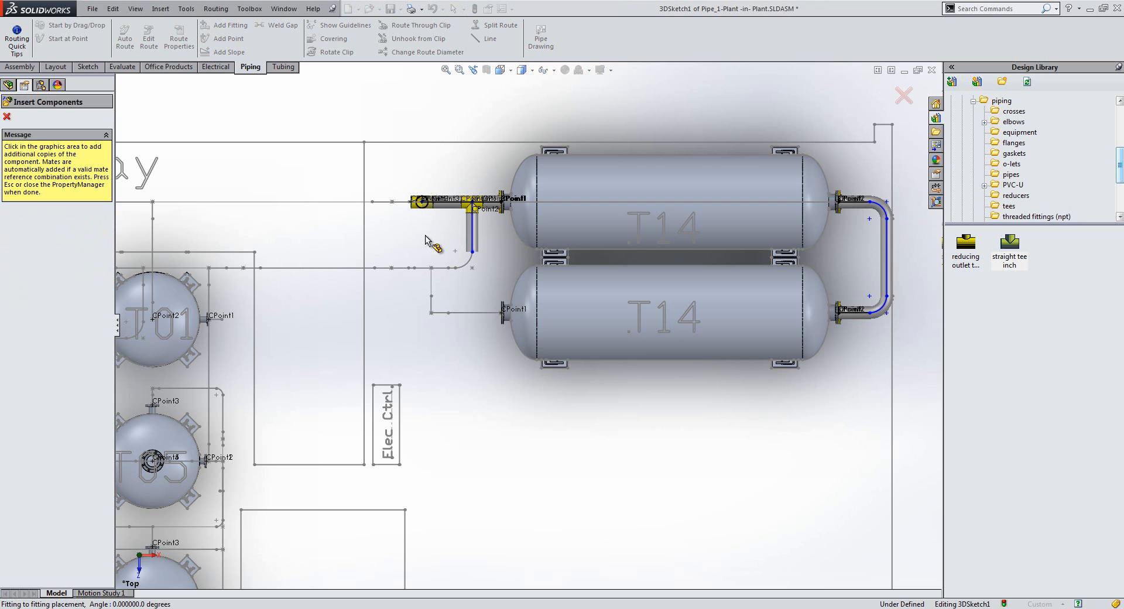
left_click(856, 204)
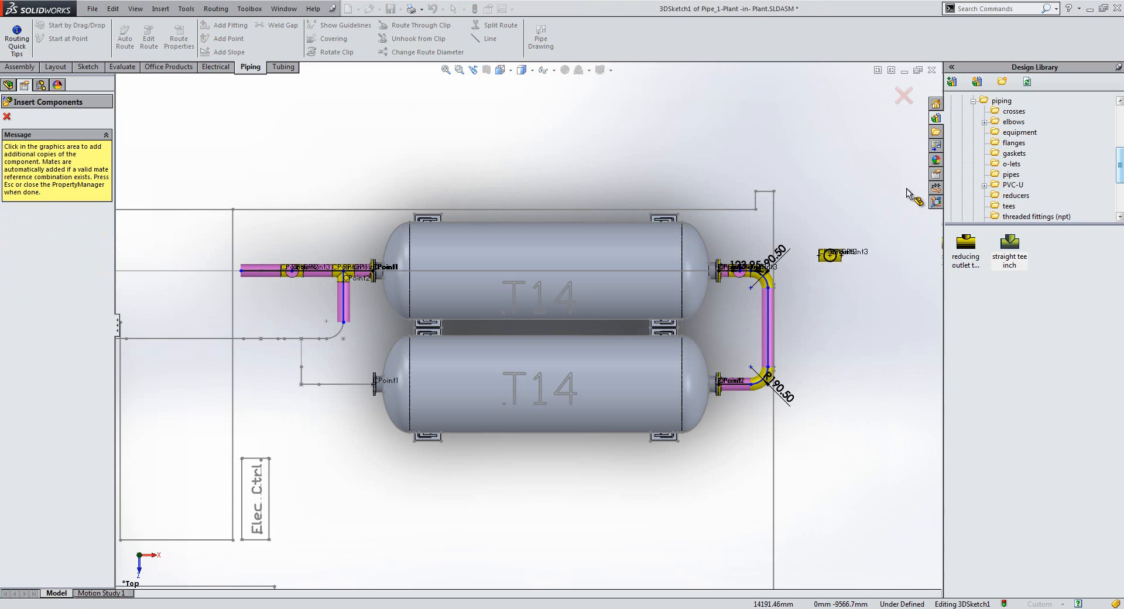
left_click(904, 96)
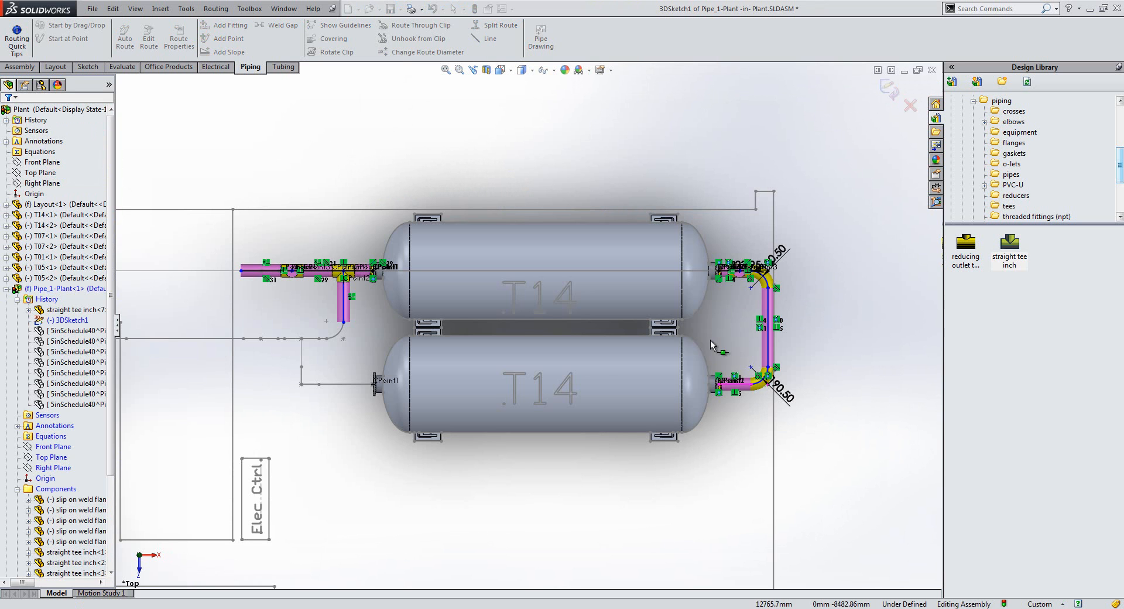
Step: Auto-route a pipe over the rear T14 tank between the upward stubs of the tees at its two ends
middle_click_drag(719, 319, 607, 245)
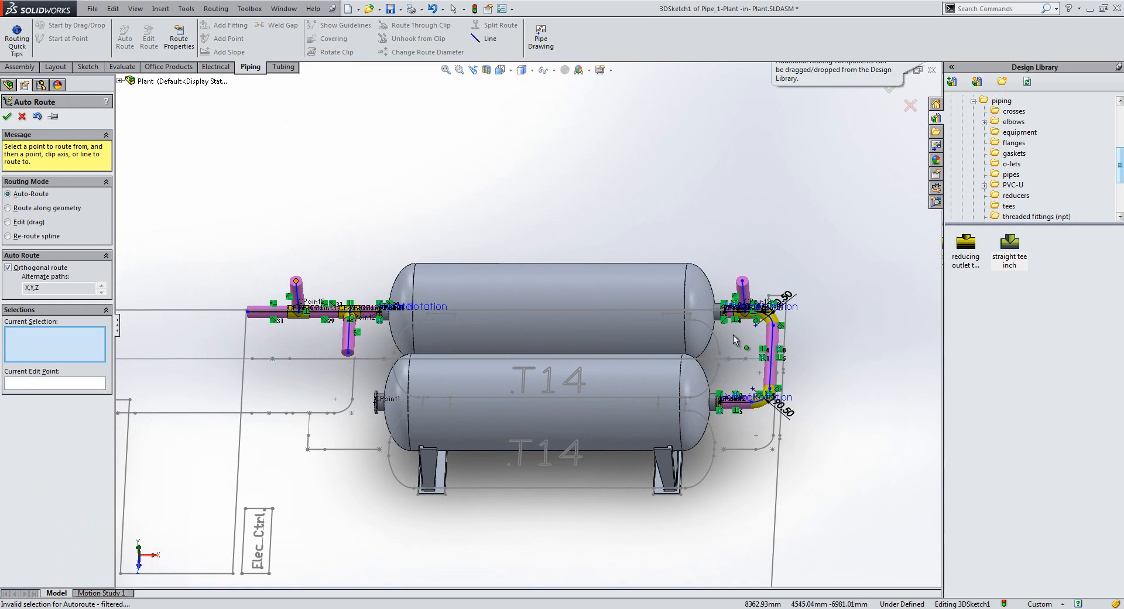
left_click(742, 281)
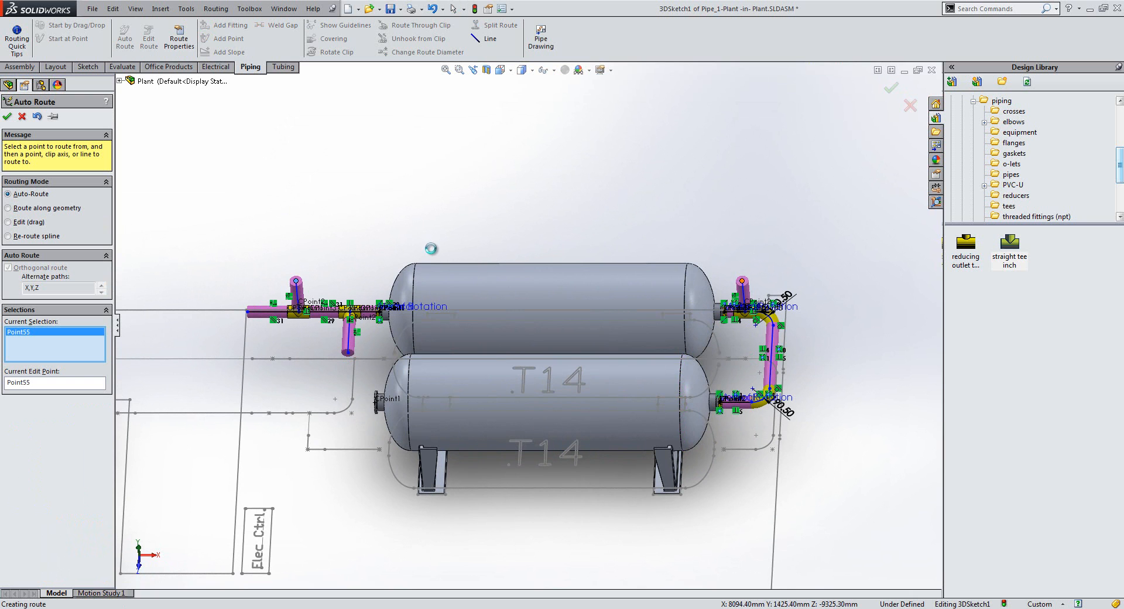
left_click(431, 259)
Step: Raise the horizontal pipe run between the two upward tee stubs well above the rear T14 tank
middle_click_drag(461, 319, 530, 293)
left_click(19, 222)
left_click_drag(525, 266, 525, 245)
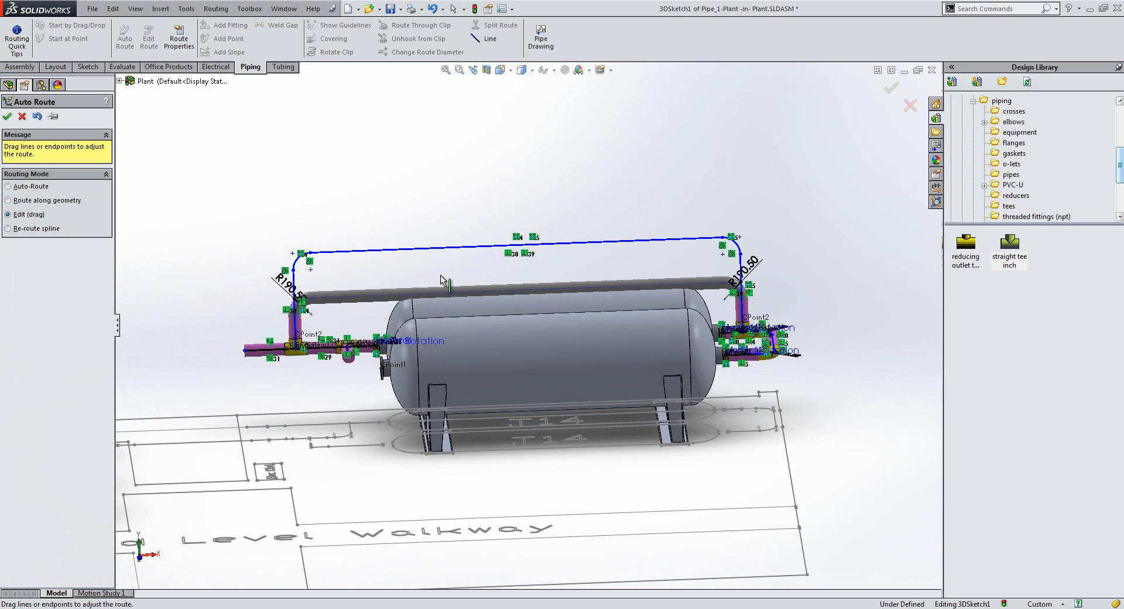
middle_click_drag(427, 188, 435, 227)
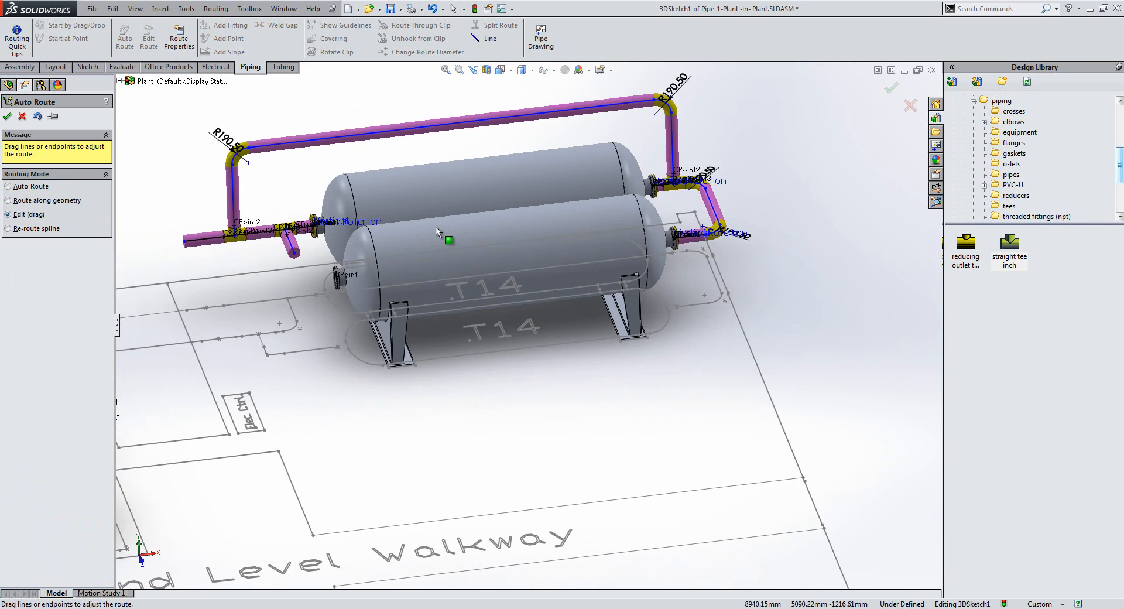
Step: Auto-route a pipe from the free stub end of the rear T07 tank's tee to the outermost T14 tee's free end
scroll(371, 194, "up", 2)
scroll(371, 193, "up", 6)
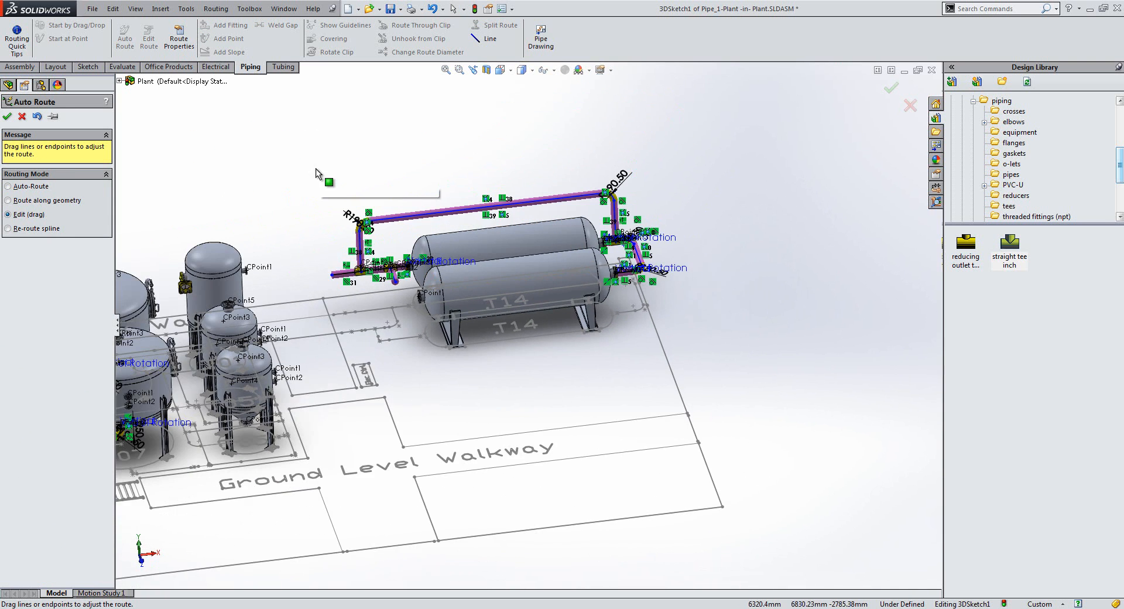
scroll(356, 318, "down", 2)
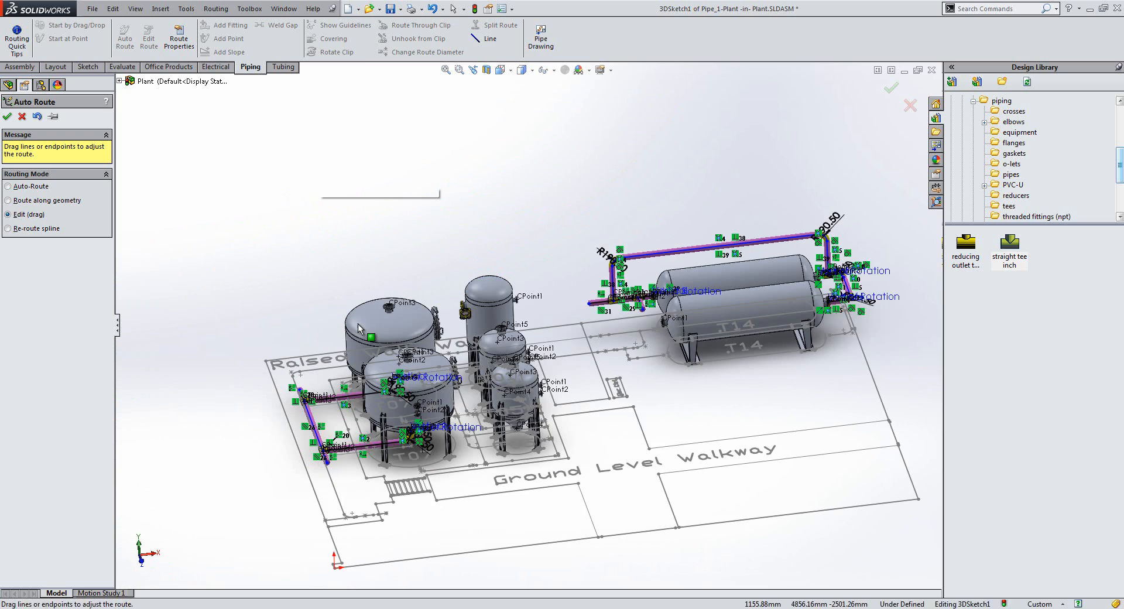
scroll(706, 282, "down", 3)
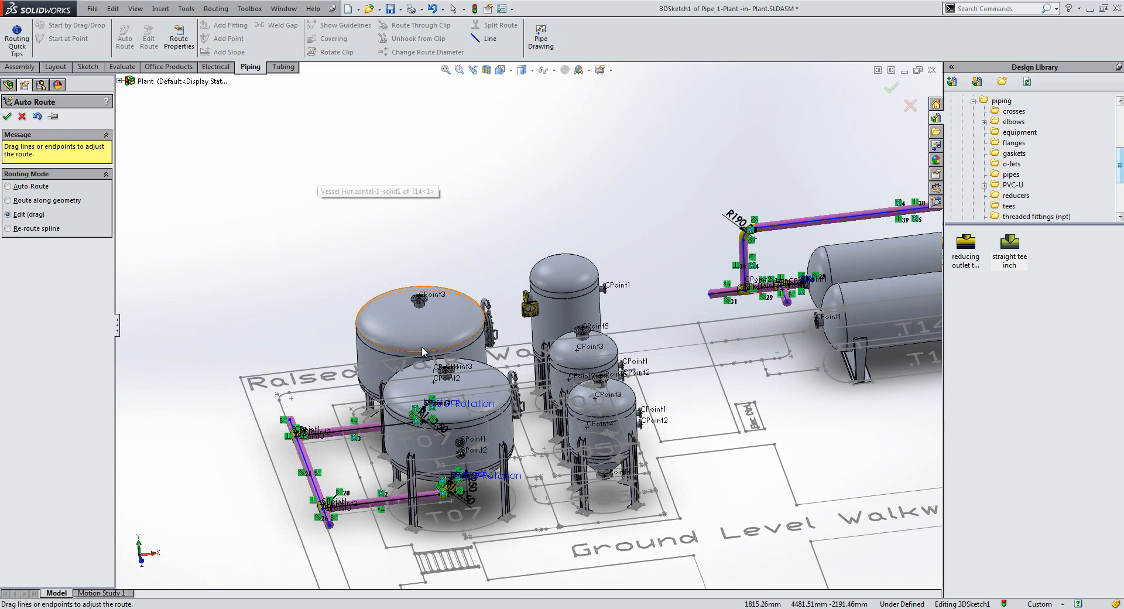
left_click(20, 188)
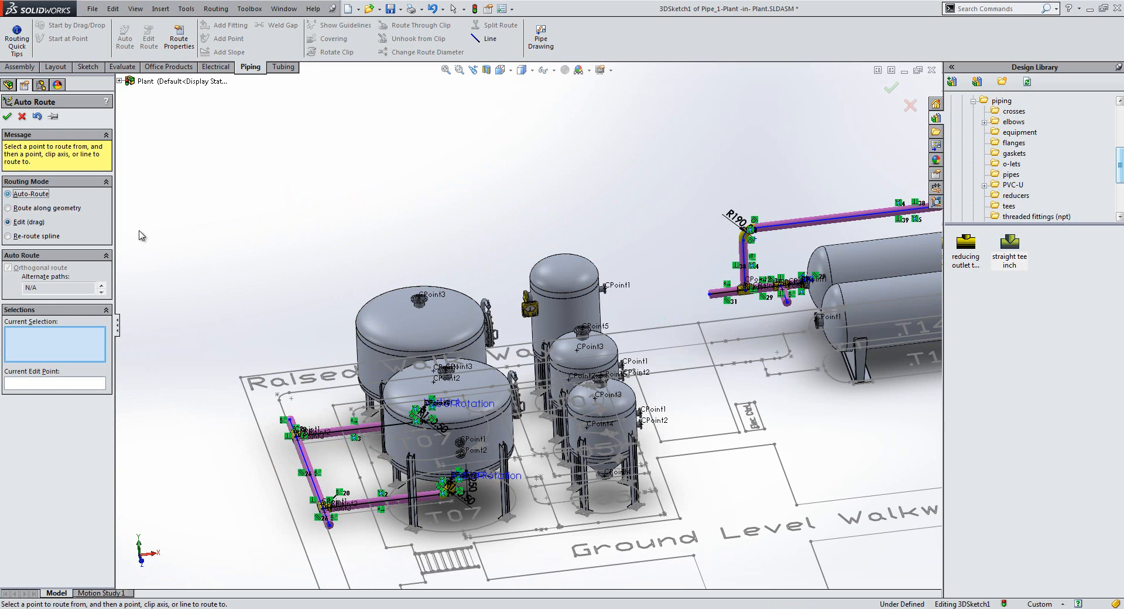
left_click(290, 419)
left_click(710, 294)
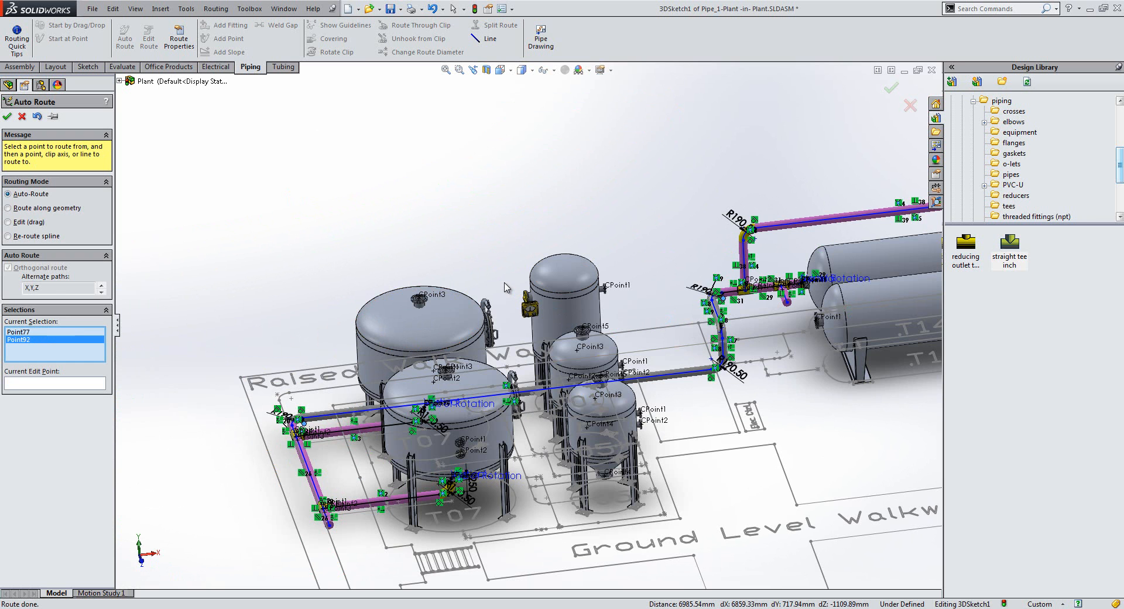
Step: Switch the T07-to-T14 connecting route to the alternate path Z,X,Y, running along the raised walkway, and accept the route
middle_click_drag(333, 297, 608, 211)
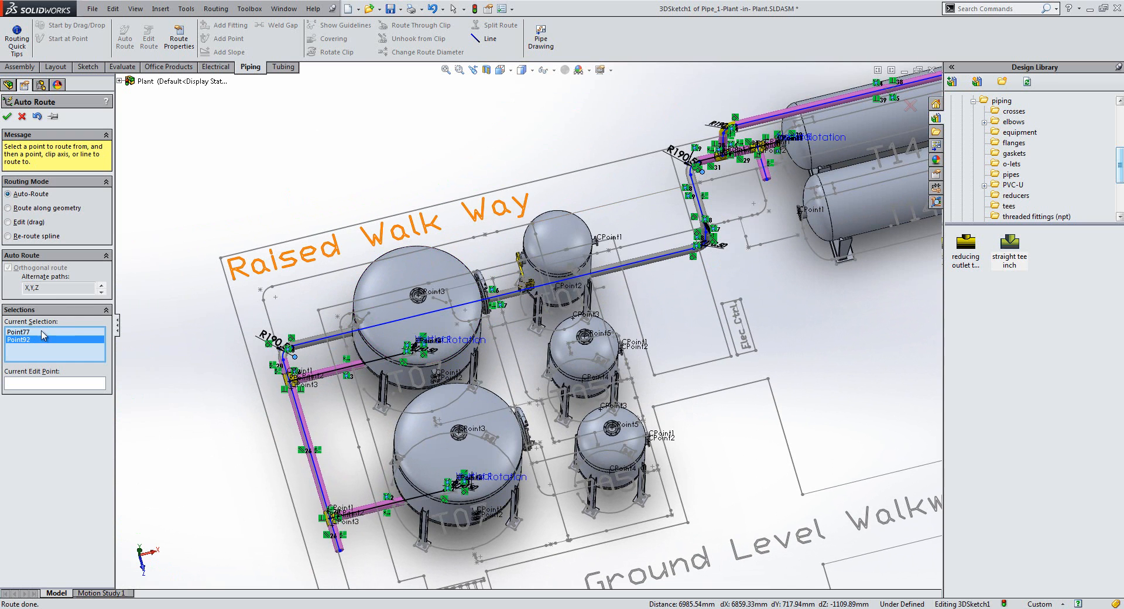
left_click(102, 294)
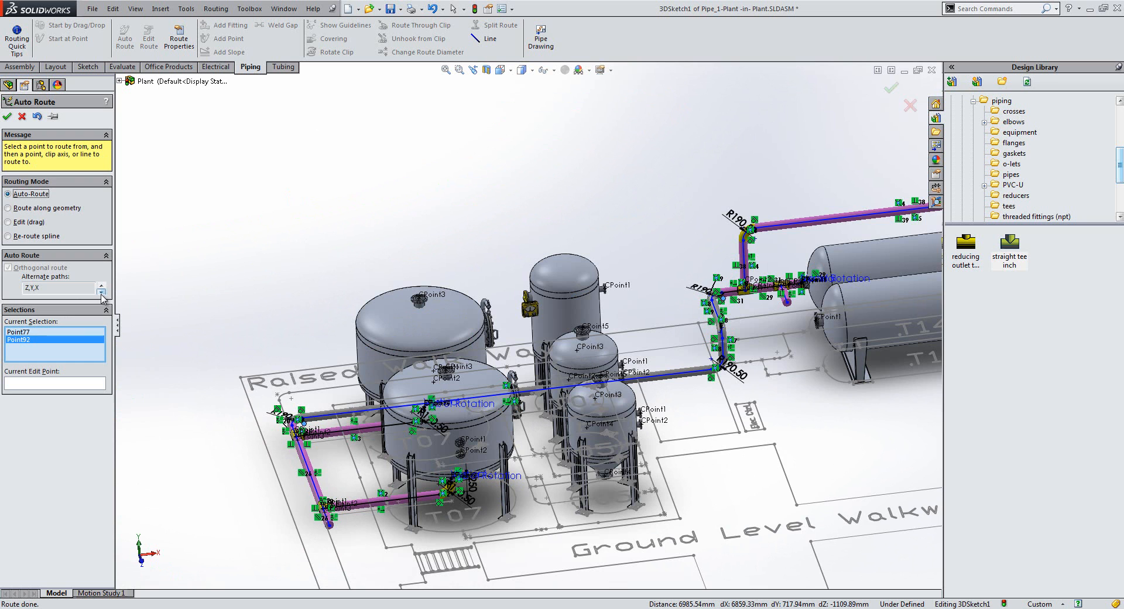
left_click(102, 294)
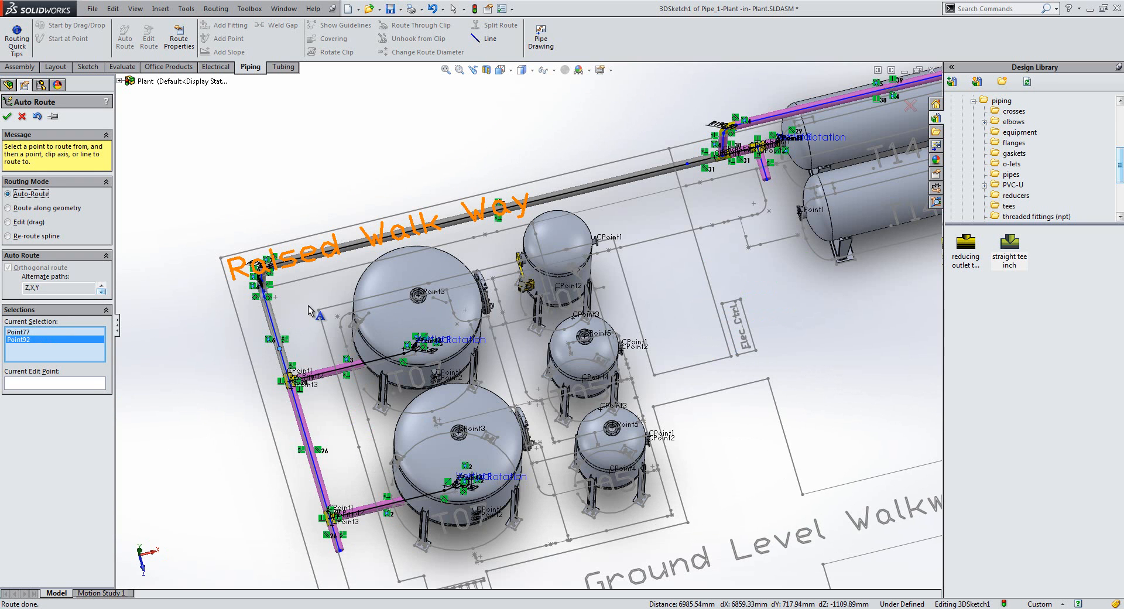
middle_click_drag(228, 405, 138, 306)
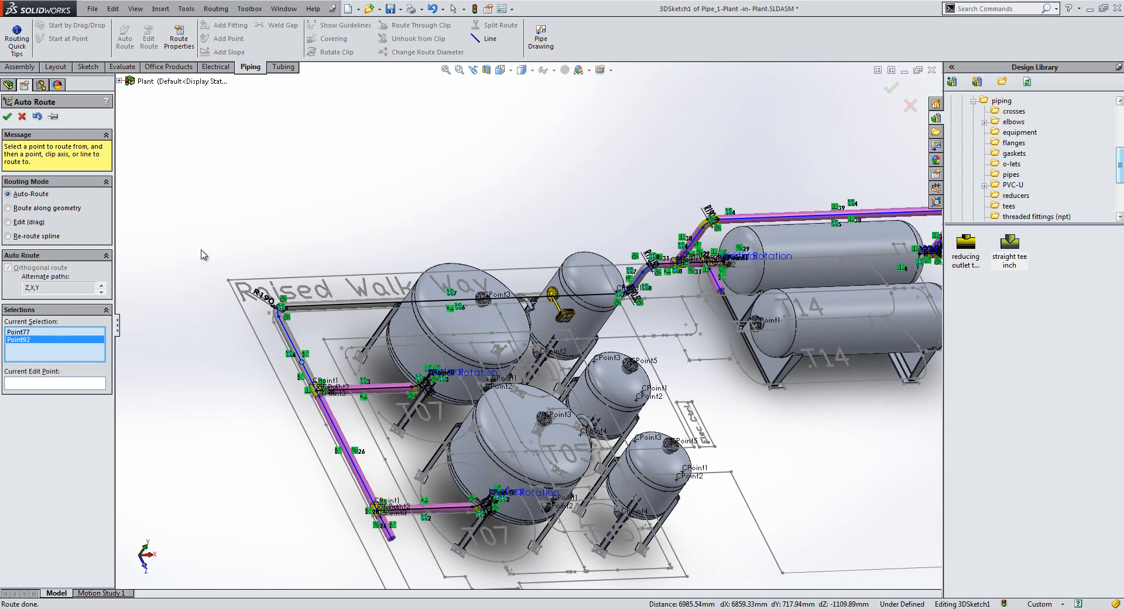
left_click(7, 117)
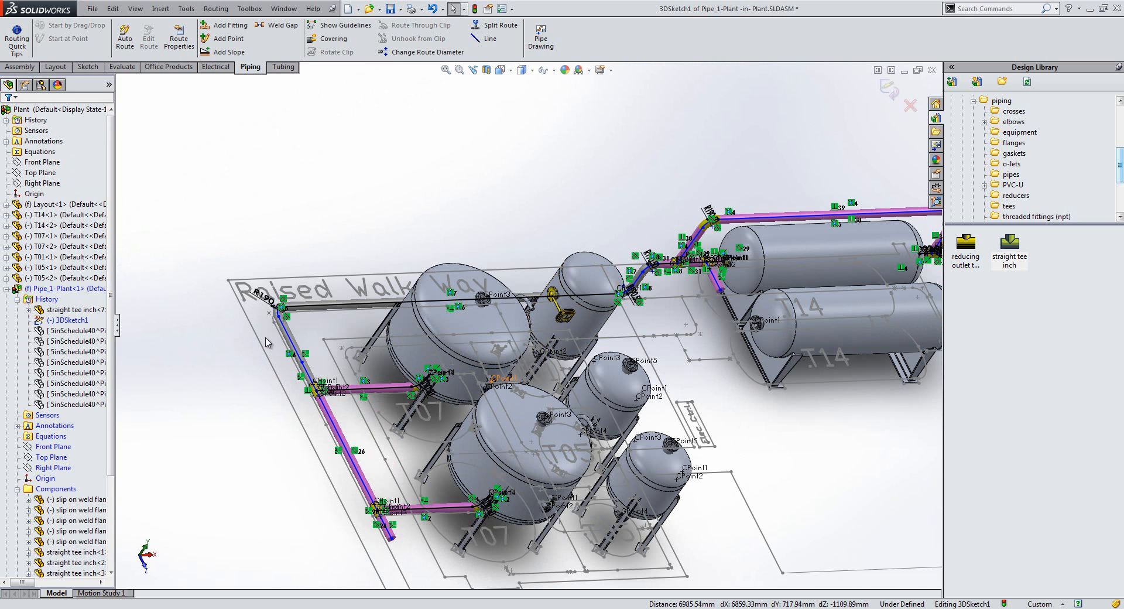
Step: Extend the front T07 tee's free stub about 2620 mm along Z past the stairs and add a leg along X across the layout's outer boundary
scroll(462, 503, "up", 5)
mouse_move(443, 484)
middle_mouse_down()
mouse_move(429, 489)
mouse_move(444, 500)
middle_mouse_up()
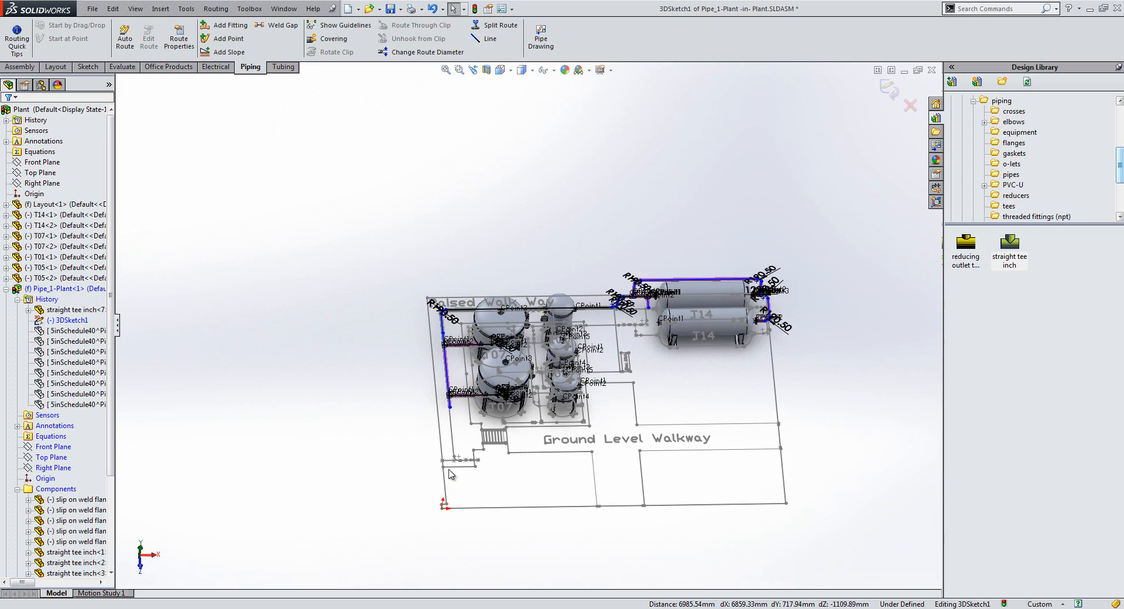
scroll(470, 461, "down", 5)
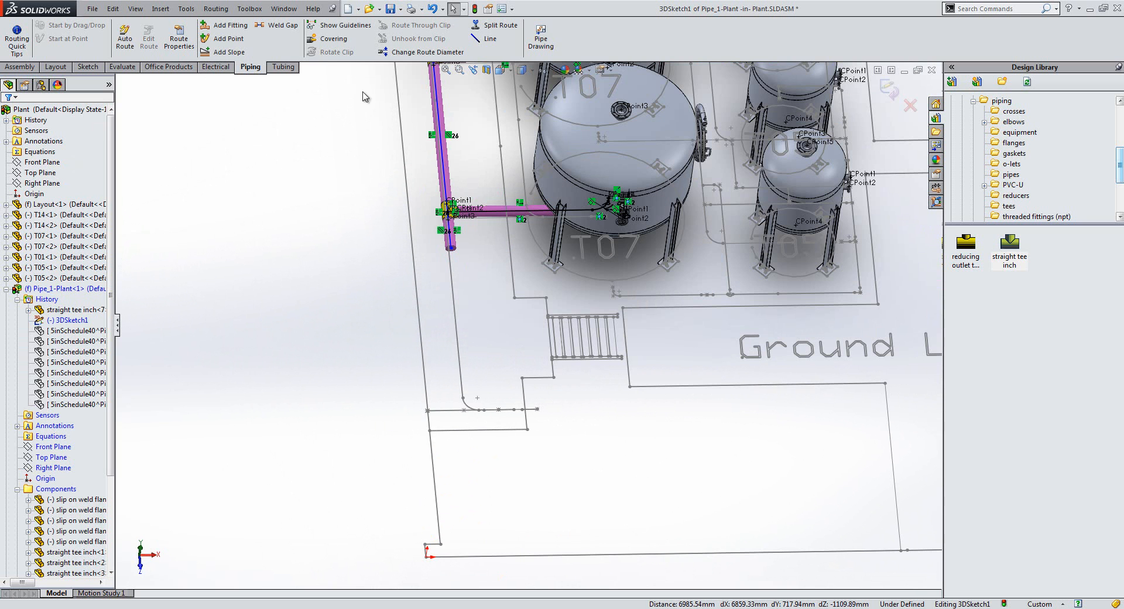
left_click(487, 39)
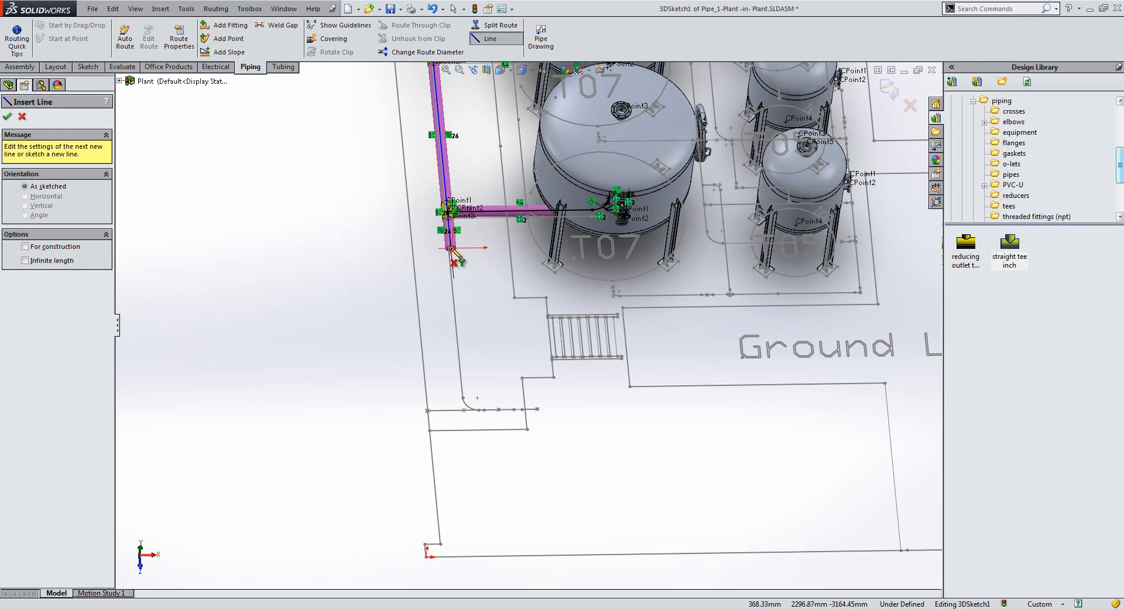
left_click(450, 247)
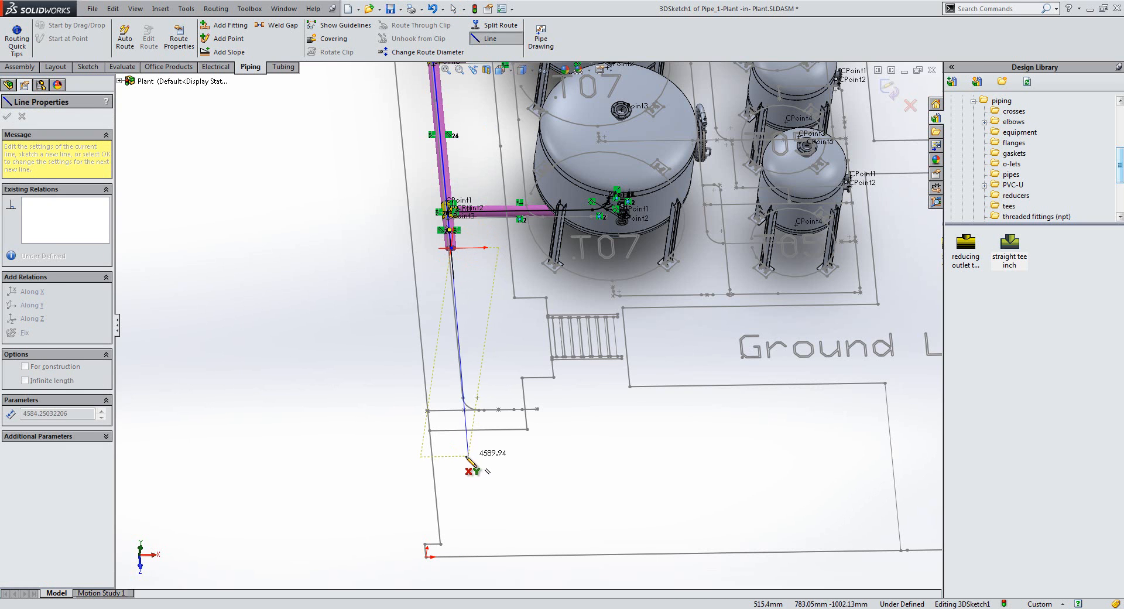
key("Tab")
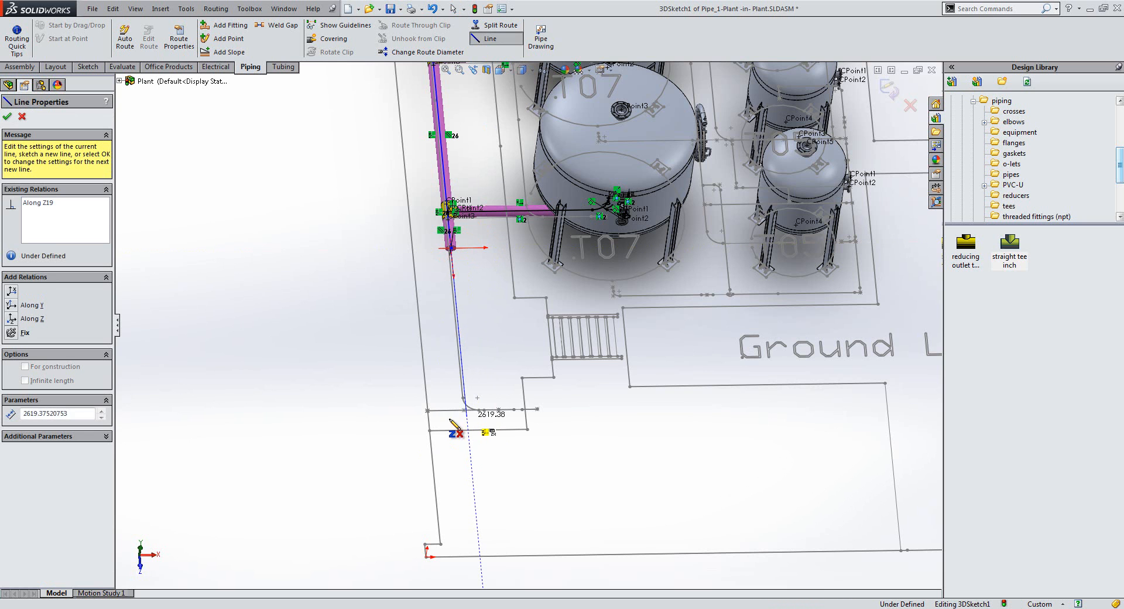
left_click(467, 416)
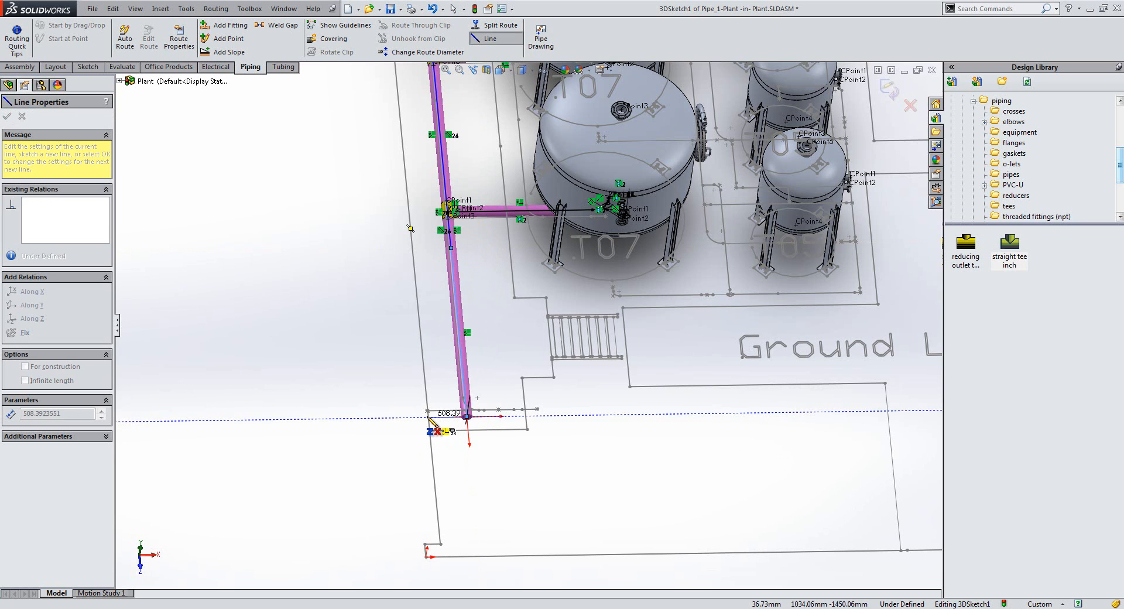
left_click(401, 417)
right_click(354, 370)
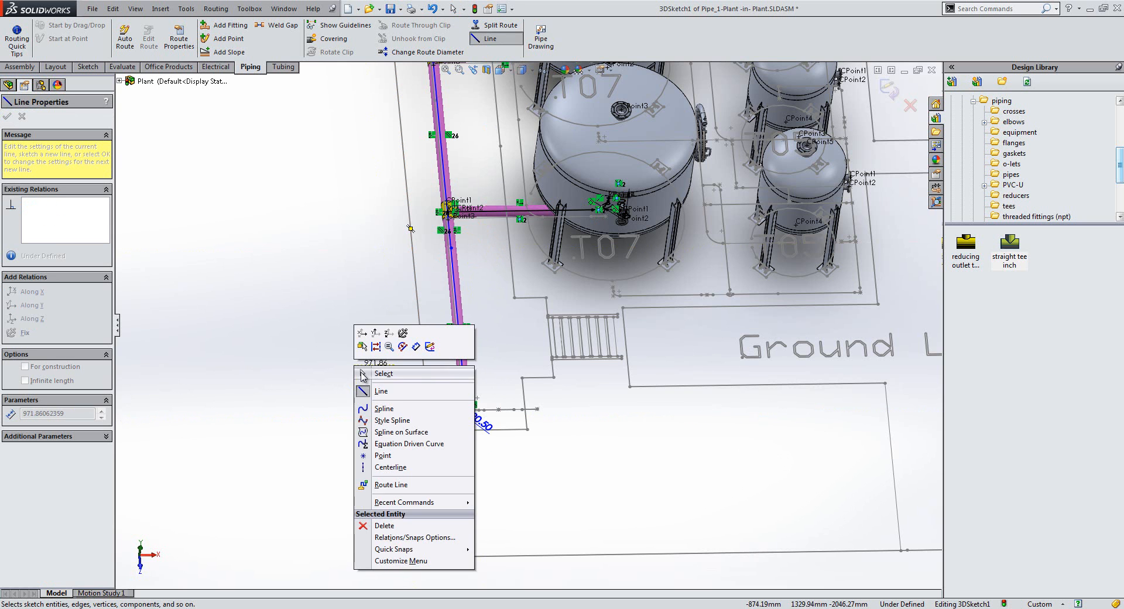
left_click(371, 375)
key("Escape")
Step: Move the new X leg onto the layout's pipe line near the stairs and pull its free end to the layout's outer boundary
middle_click_drag(495, 503, 491, 519)
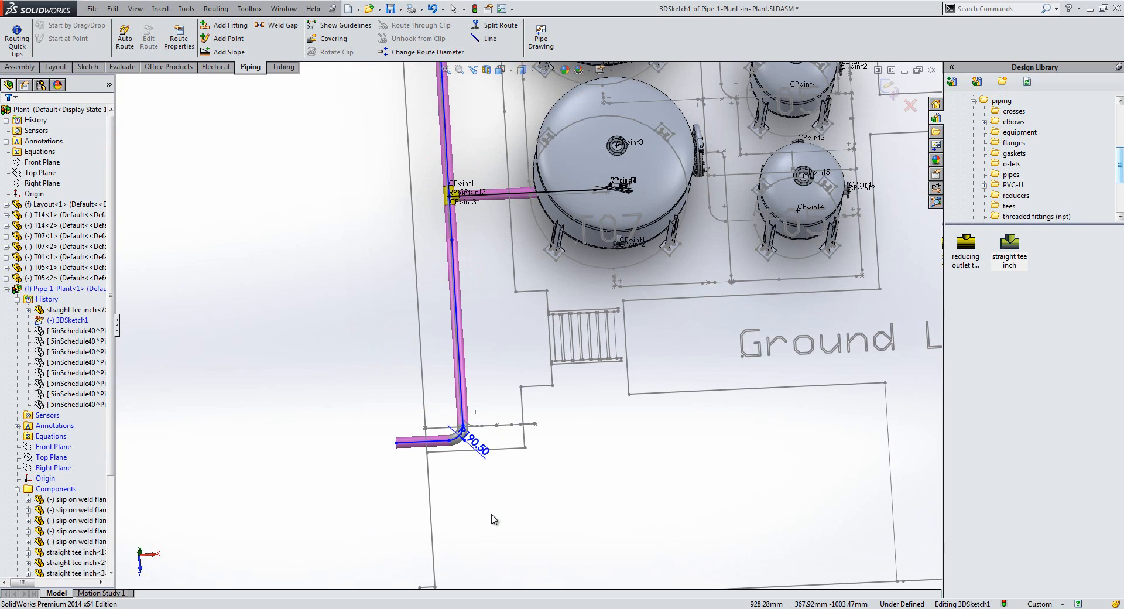
left_click(434, 435)
left_click_drag(440, 436, 448, 428)
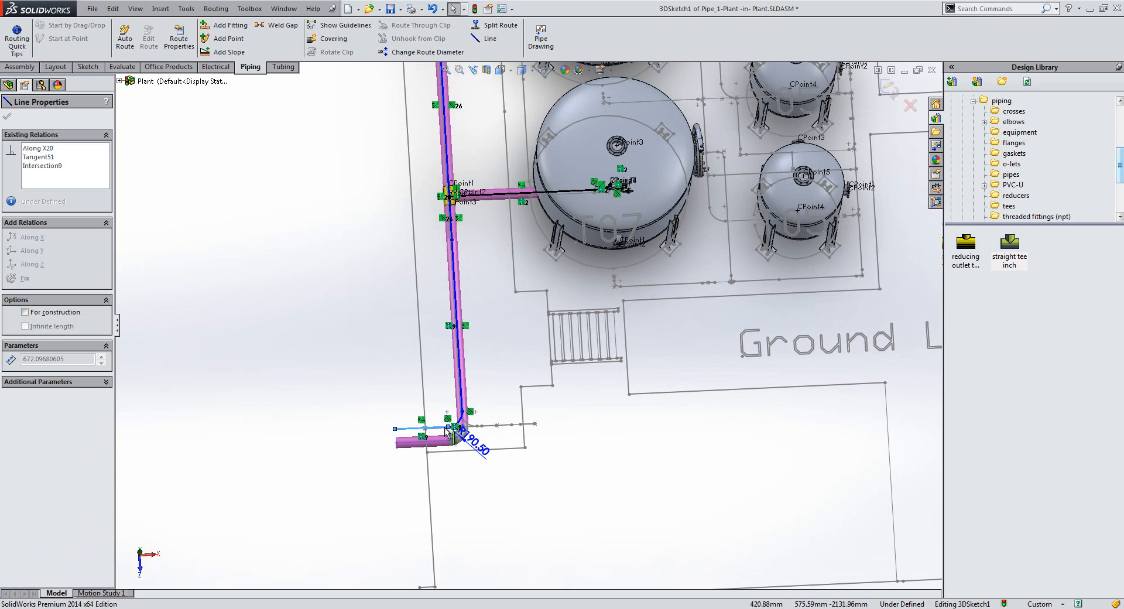
left_click(396, 428)
left_click_drag(425, 429, 427, 428)
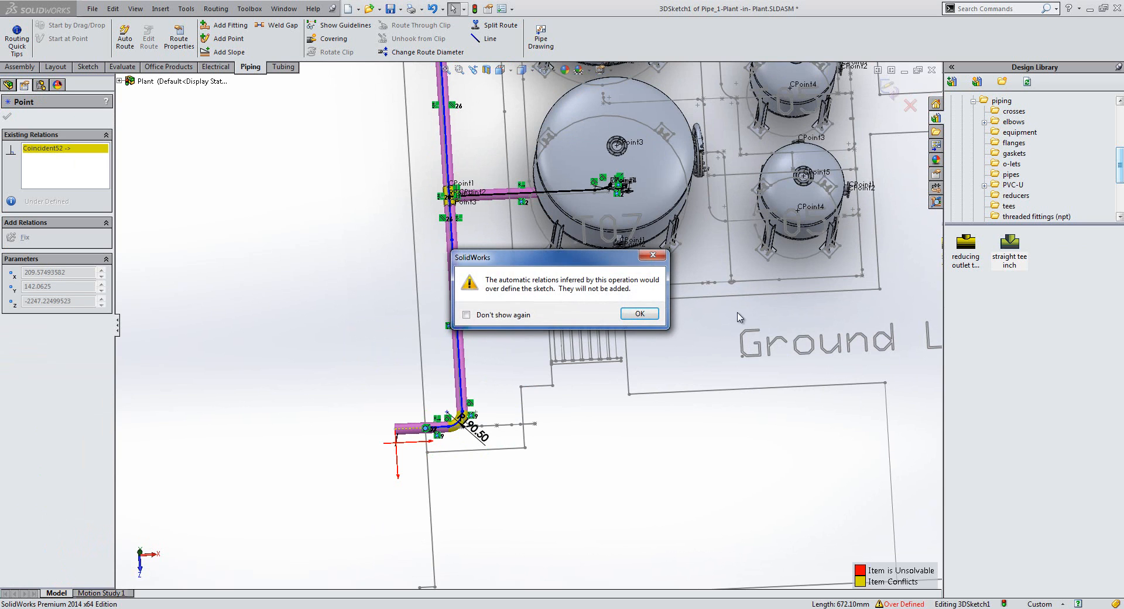
Step: Add a slip on weld flange to the open end of the short pipe stub past the last elbow, without placing additional copies
left_click(637, 314)
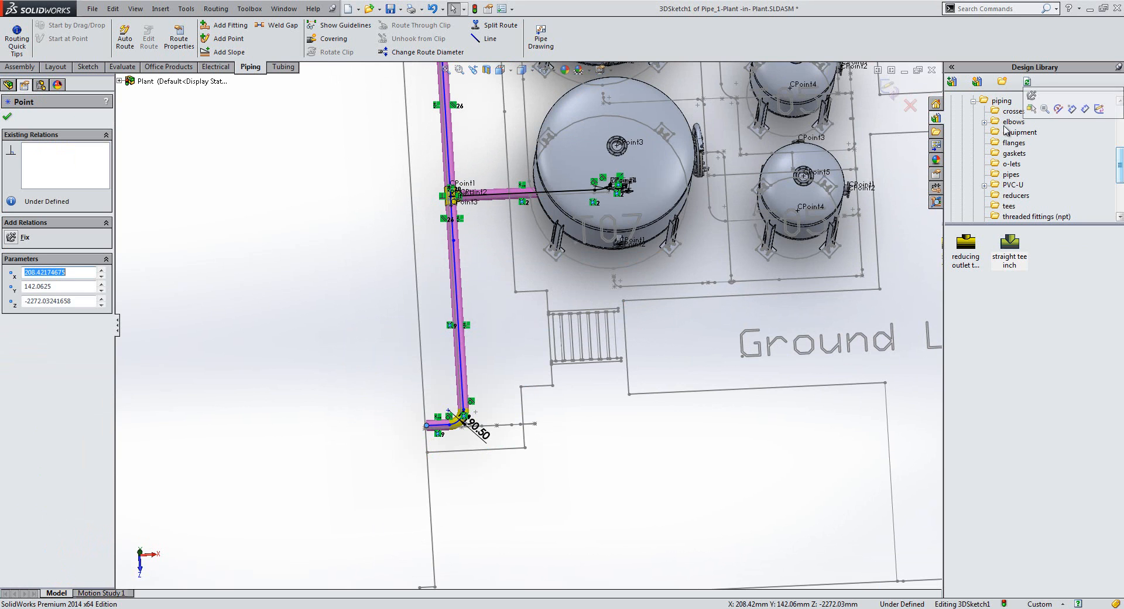
left_click(1010, 143)
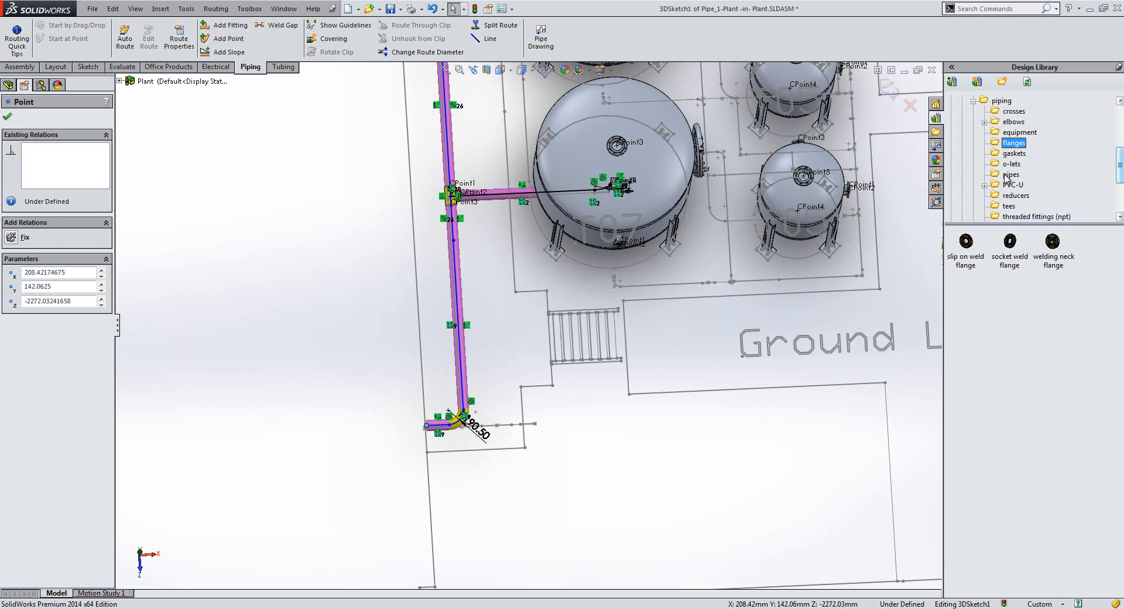
left_click_drag(967, 245, 429, 427)
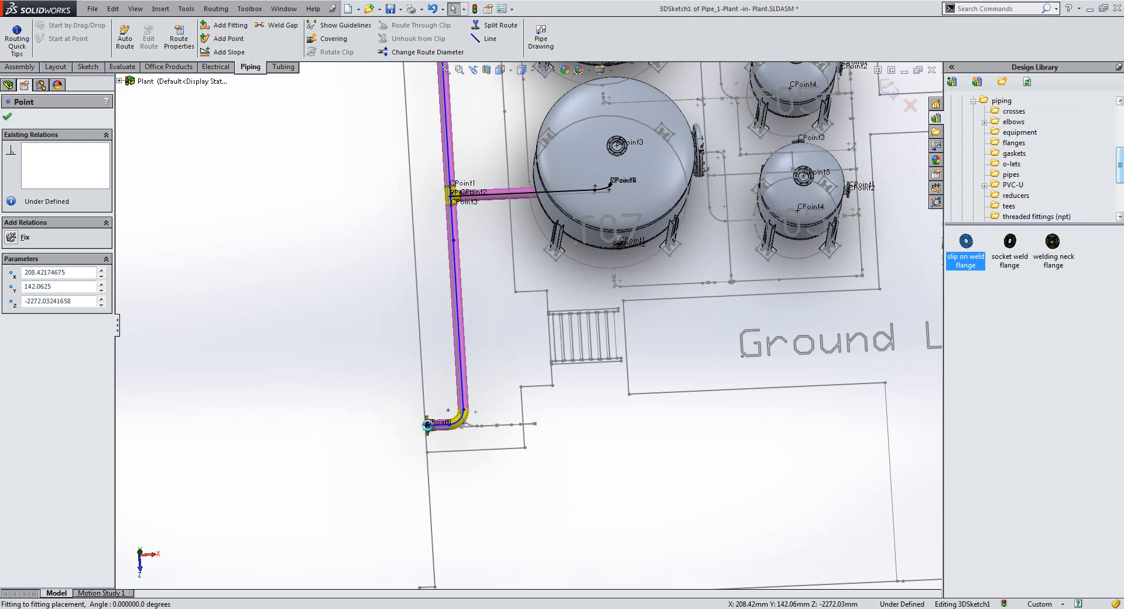
left_click(534, 364)
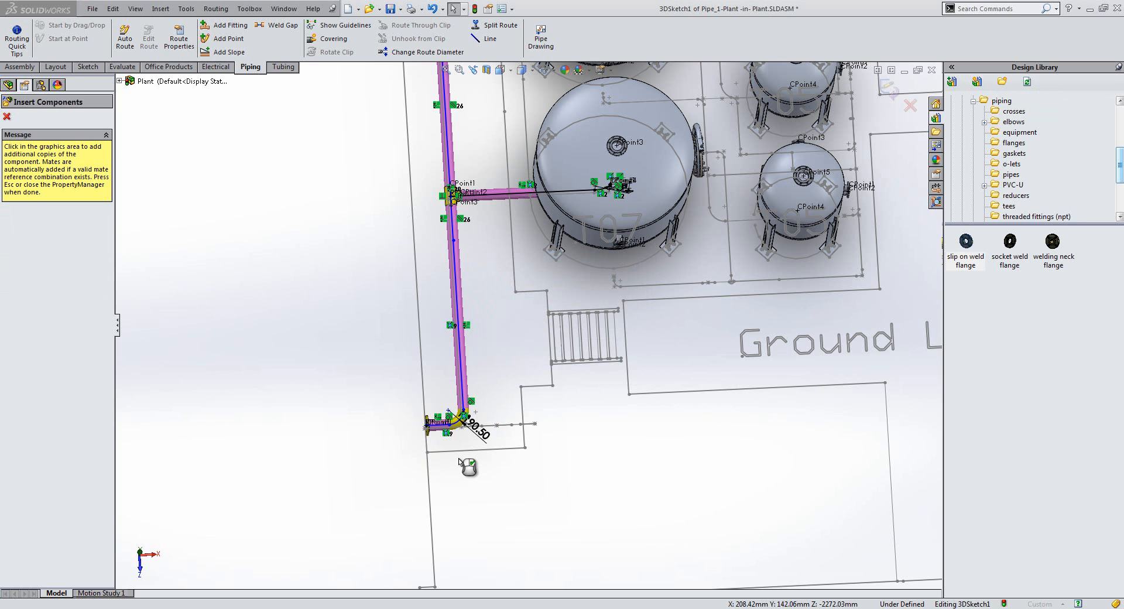
key("Up")
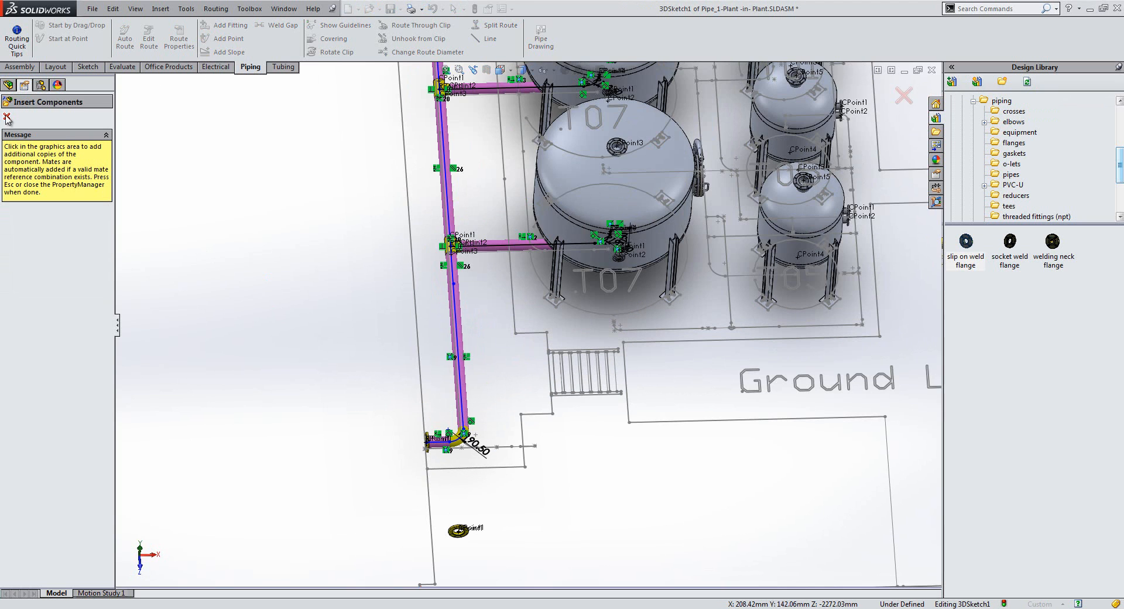
left_click(6, 118)
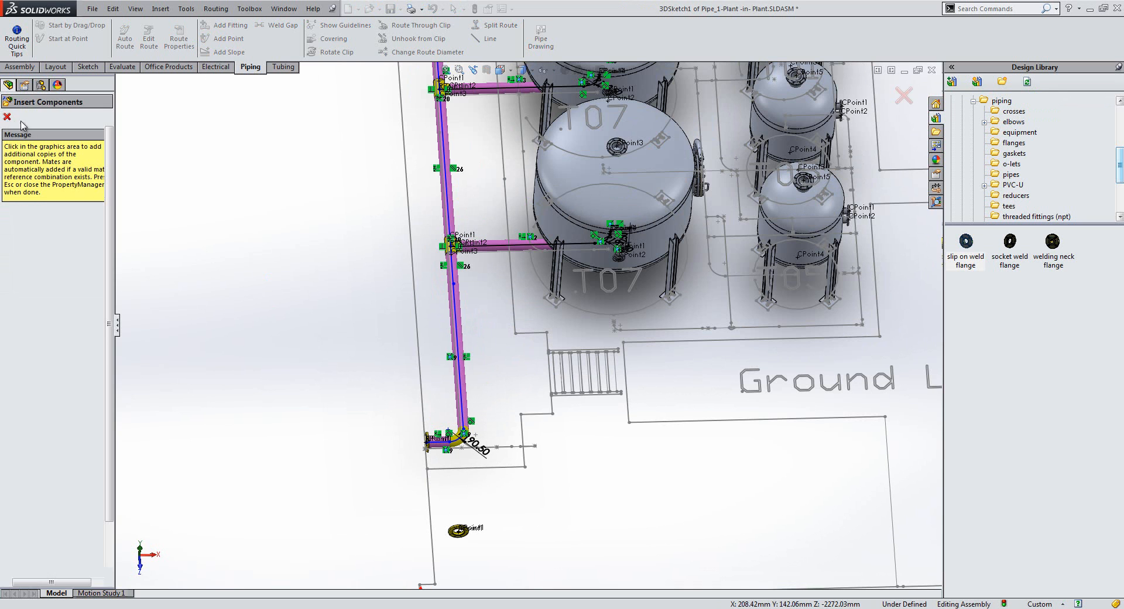
Step: Examine the newly flanged pipe end and the pipe run around the tanks from several angles
middle_click_drag(494, 517, 490, 408)
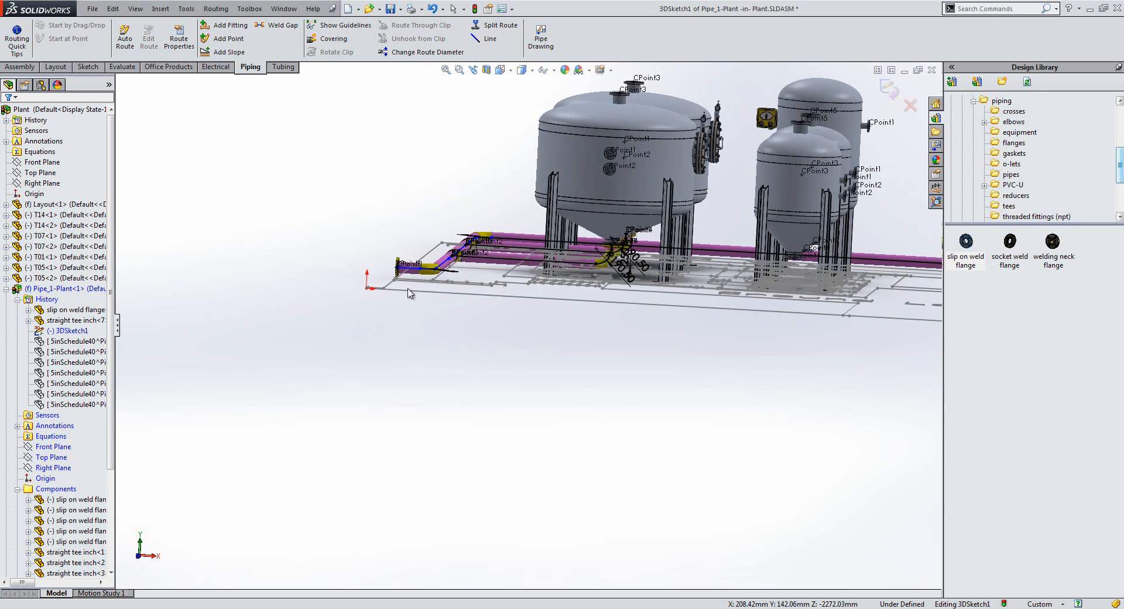
scroll(420, 286, "down", 5)
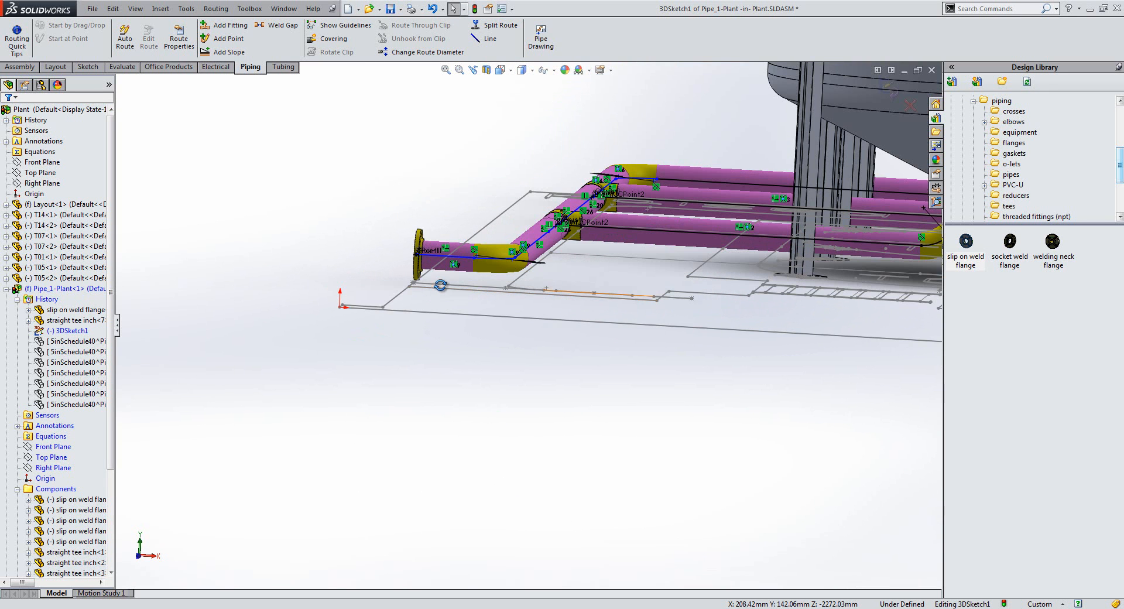
middle_click_drag(423, 315, 587, 299)
scroll(587, 298, "up", 4)
scroll(713, 287, "up", 1)
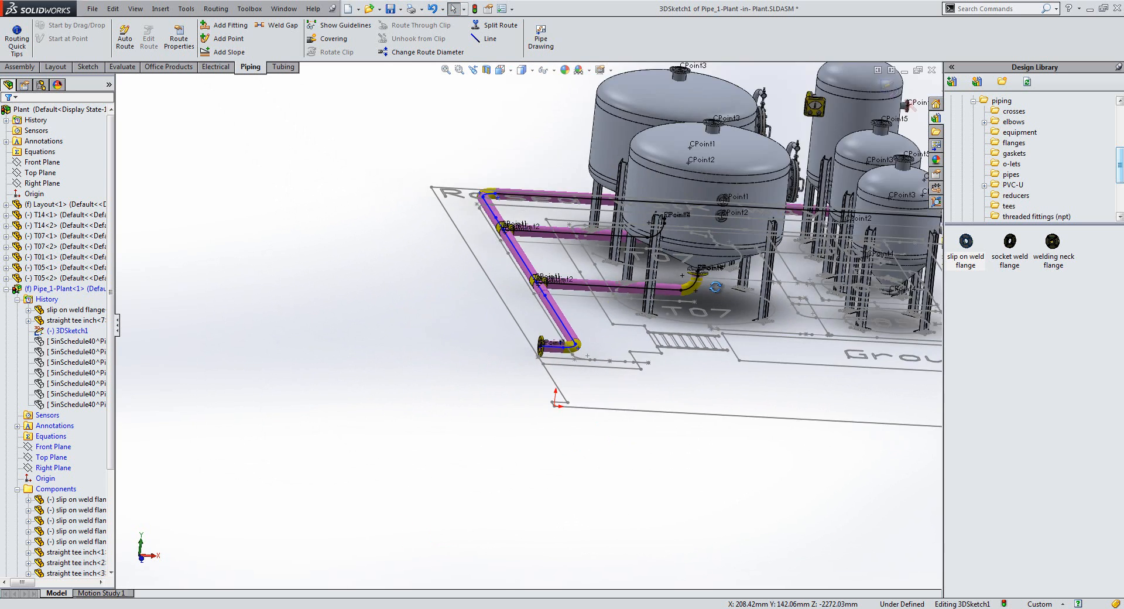
scroll(777, 266, "up", 1)
middle_click_drag(782, 276, 775, 296)
scroll(751, 276, "up", 1)
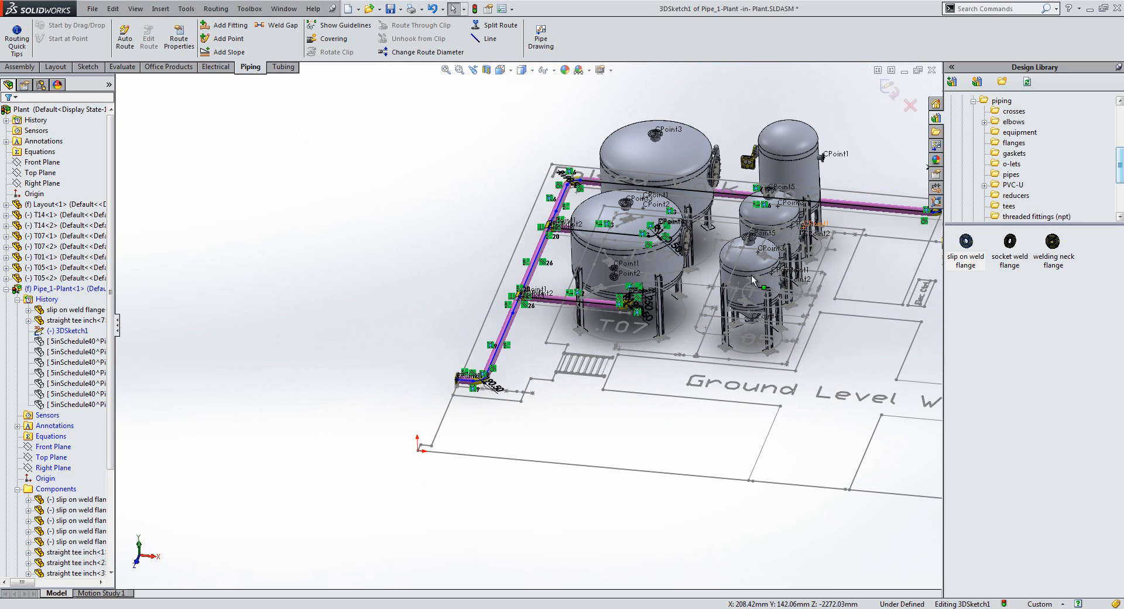
Step: Finish the route sketch and return from the pipe route subassembly to the main Plant assembly
key("ctrl+5")
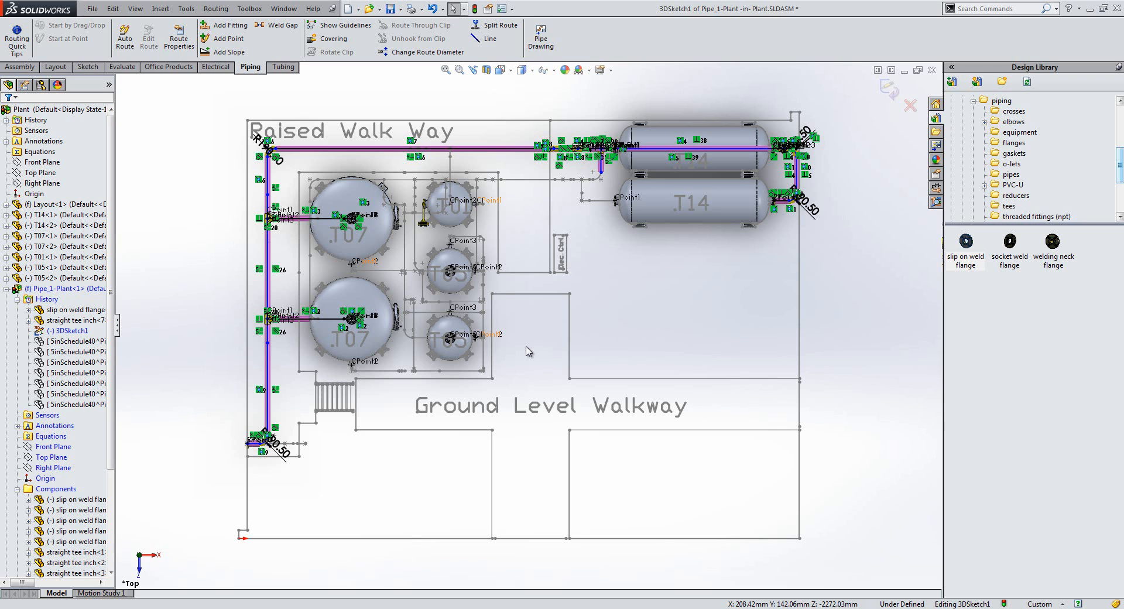
left_click(887, 88)
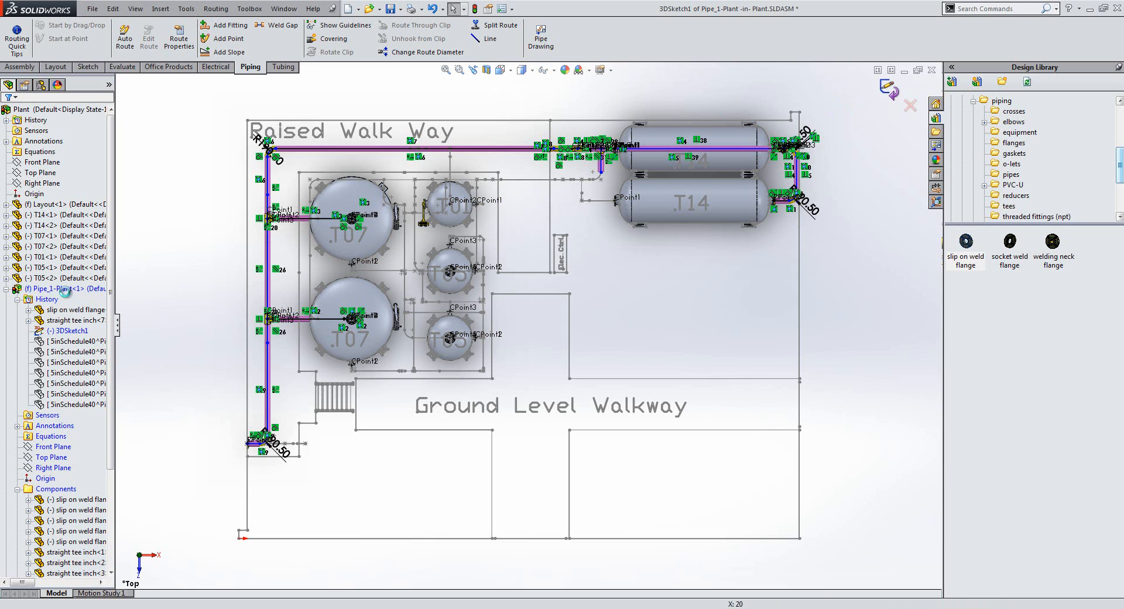
left_click(898, 96)
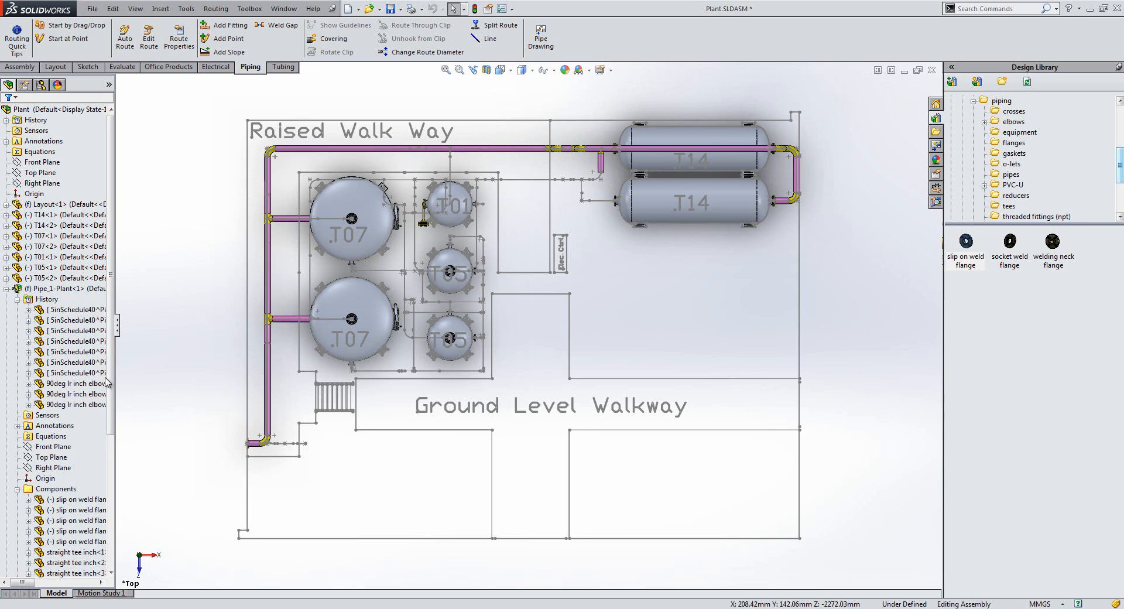
left_click(7, 289)
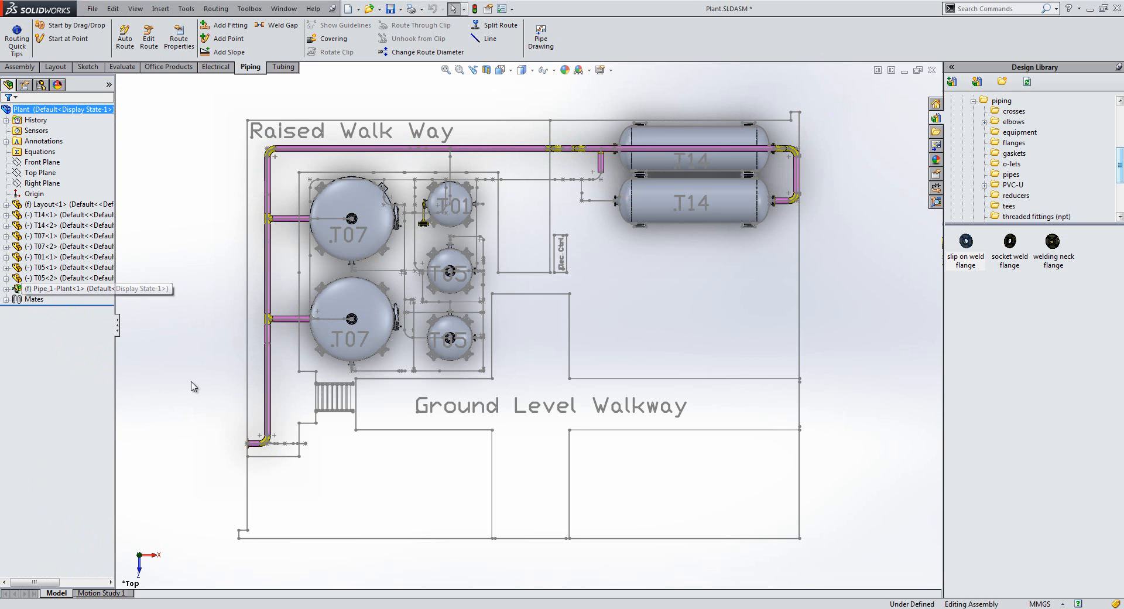
Step: Create a reference plane offset 1880 mm above the assembly's Top Plane
mouse_move(184, 478)
middle_mouse_down()
mouse_move(183, 451)
mouse_move(183, 462)
middle_mouse_up()
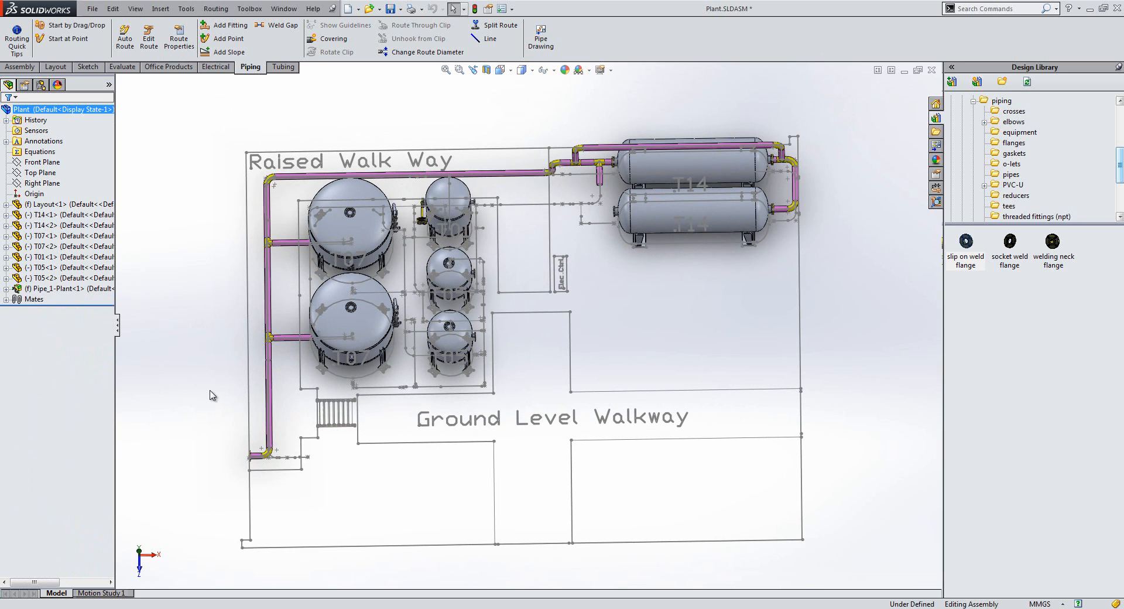
middle_click_drag(391, 507, 350, 431)
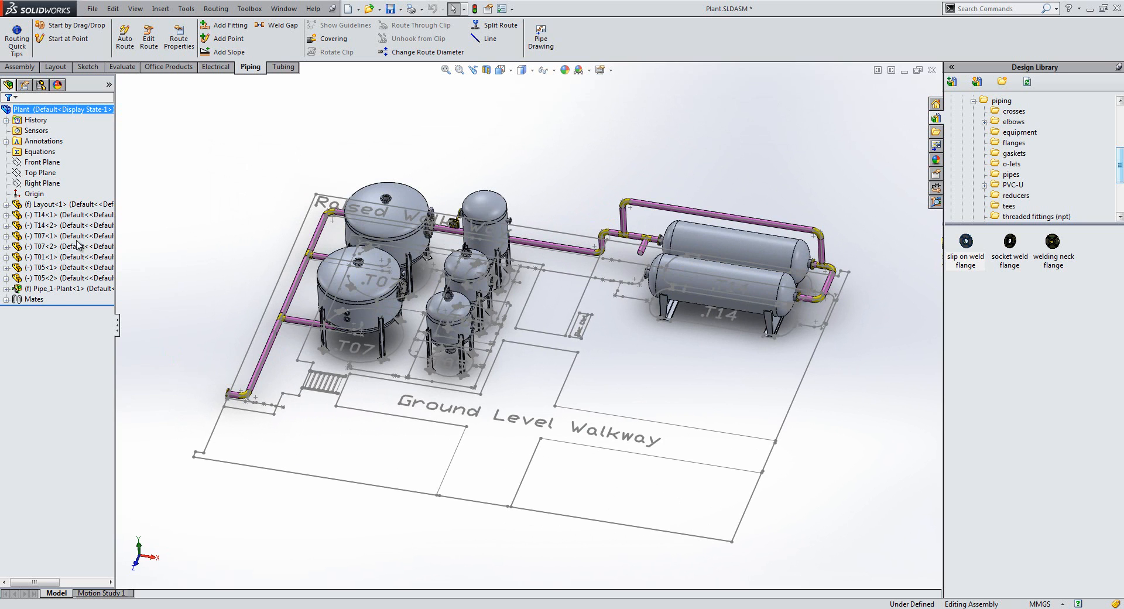
left_click(40, 173)
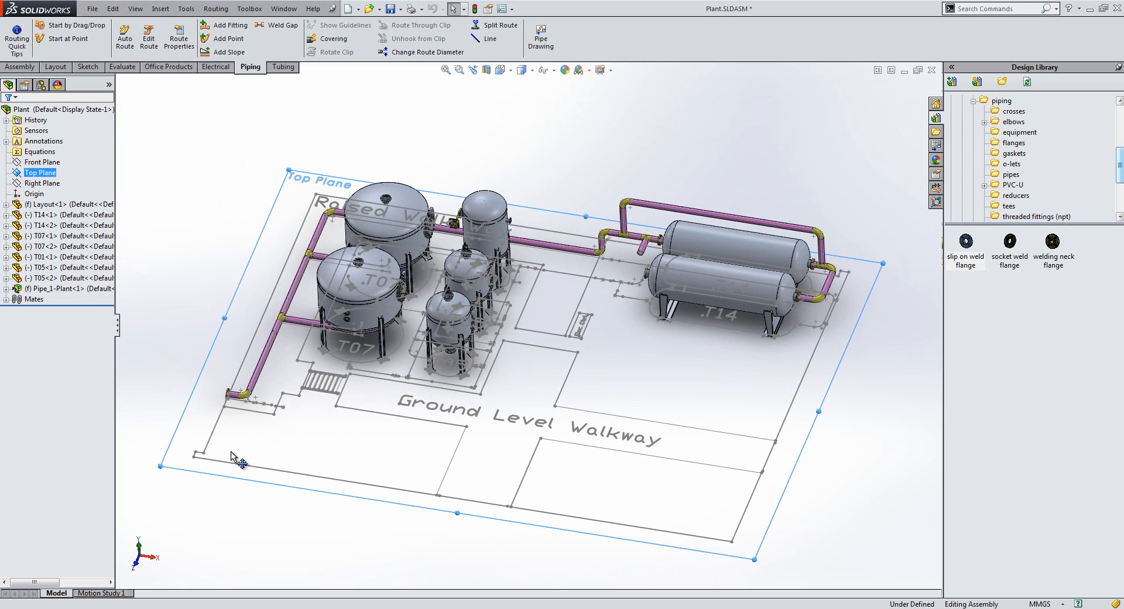
left_click_drag(221, 370, 222, 389, "ctrl")
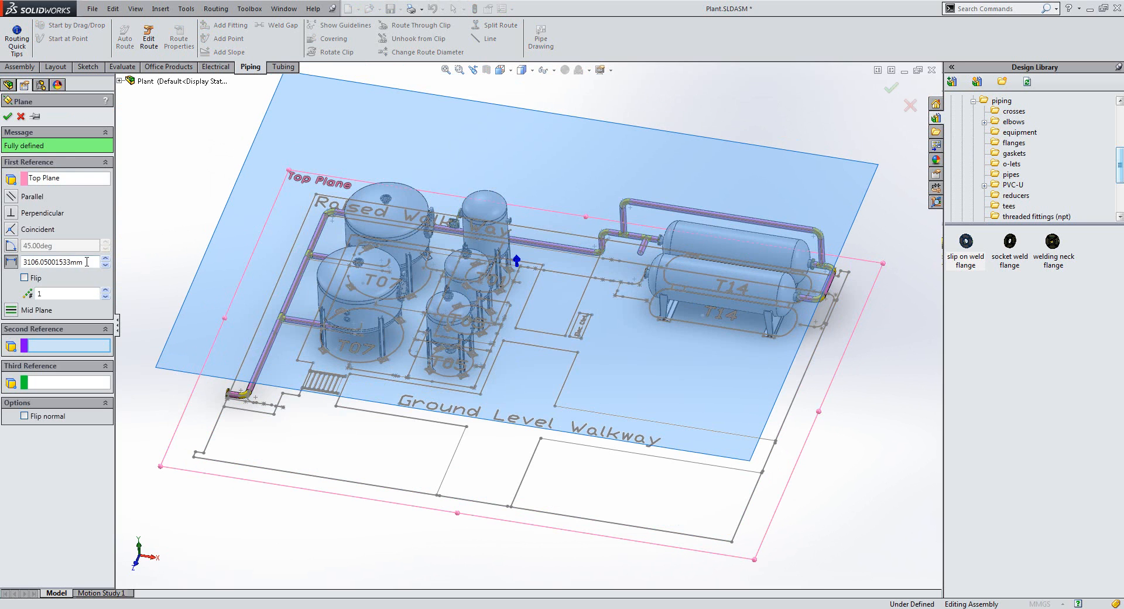
type("1880")
key("Return")
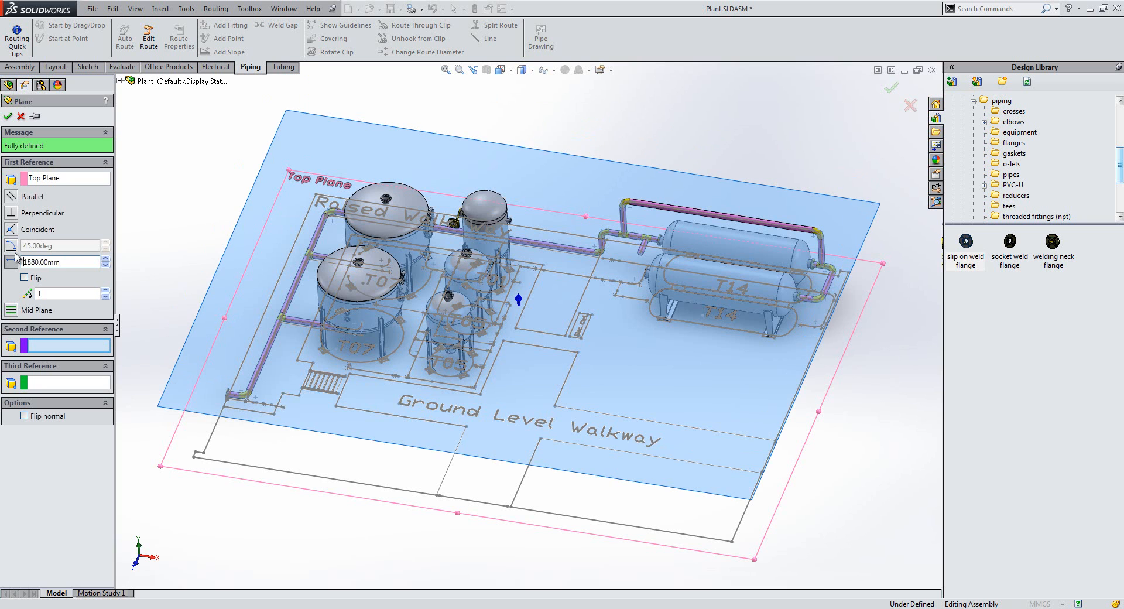
left_click(9, 117)
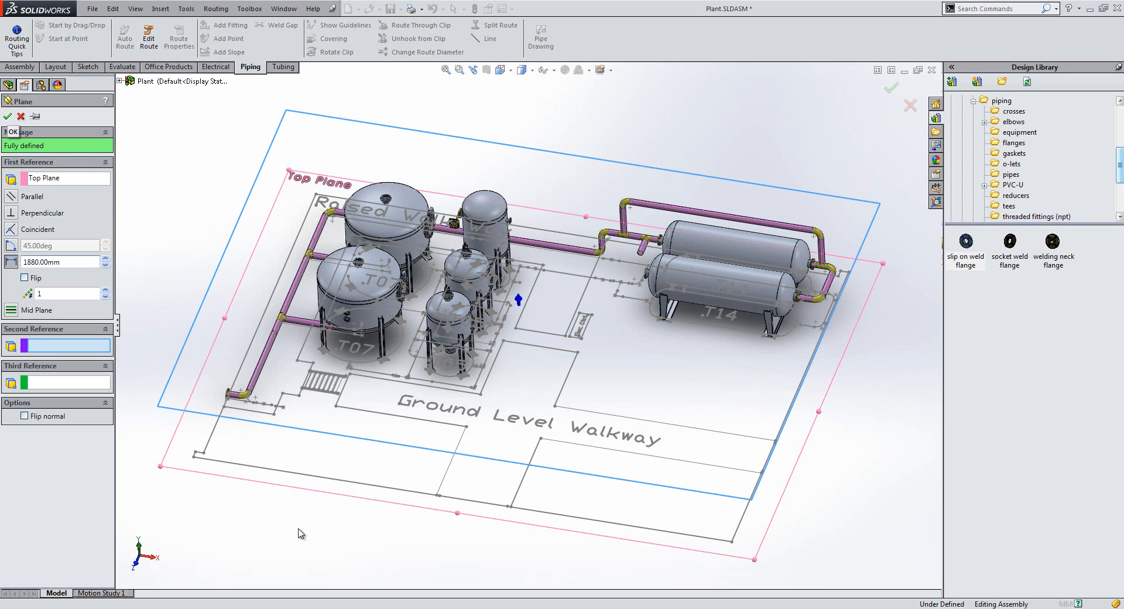
Step: Insert a new part into the assembly, placing its first sketch on the new offset plane PLANE1
mouse_move(326, 497)
middle_mouse_down()
mouse_move(322, 454)
mouse_move(341, 415)
mouse_move(347, 440)
middle_mouse_up()
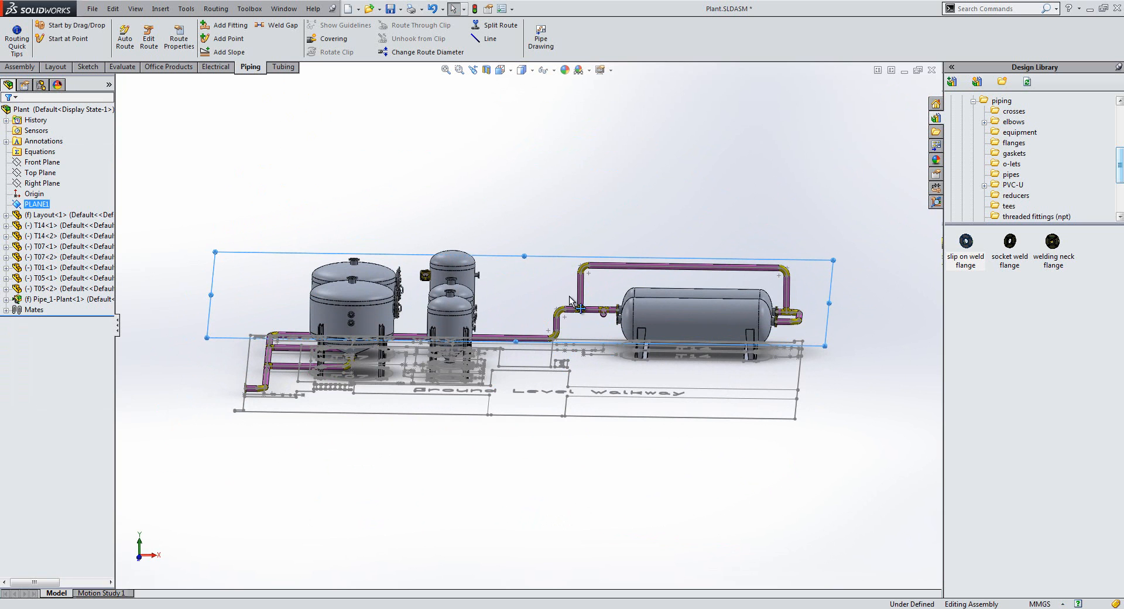
key("ctrl+7")
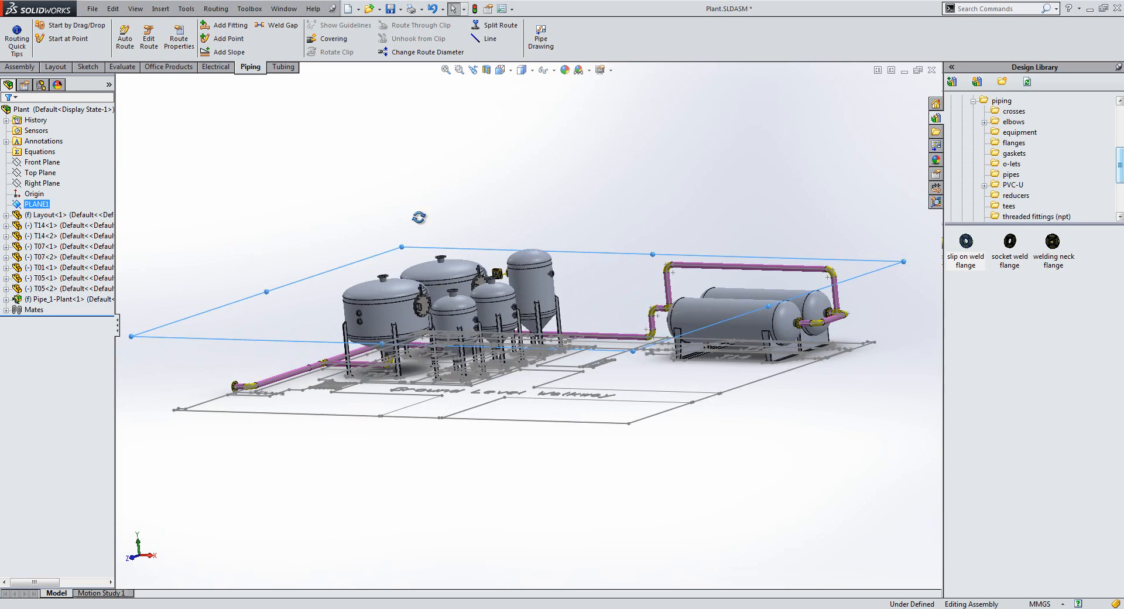
left_click(164, 10)
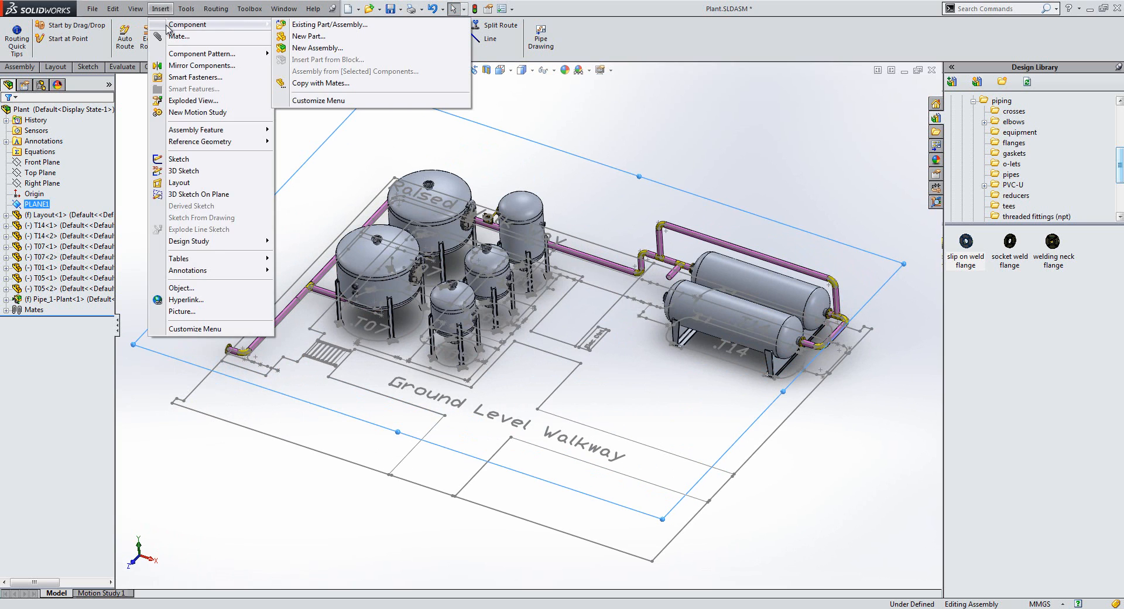
left_click(283, 10)
mouse_move(163, 27)
left_click(293, 37)
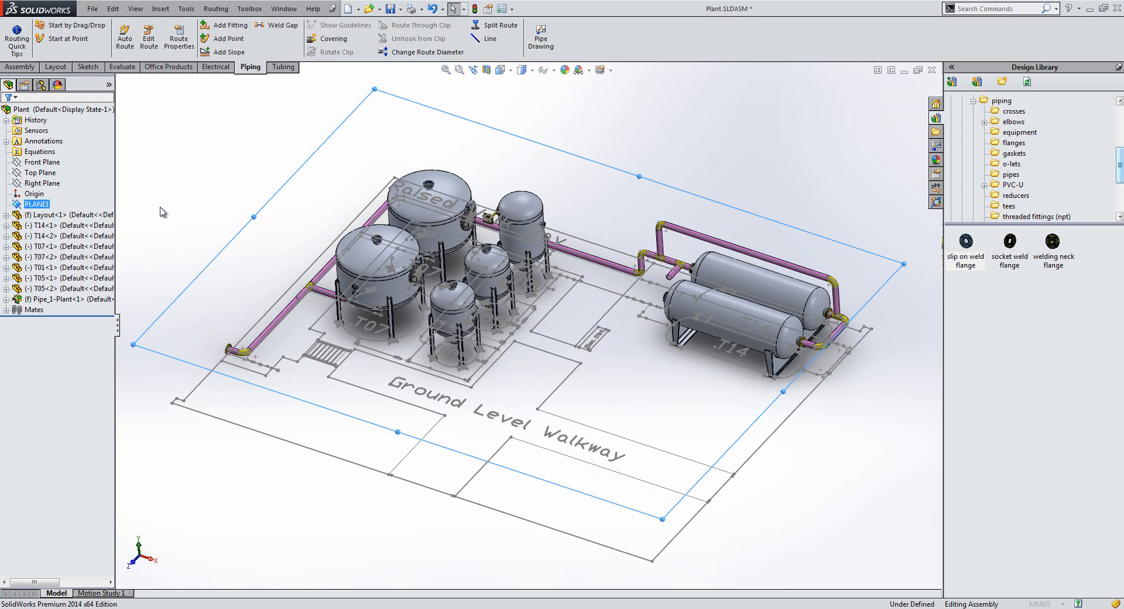
left_click(33, 205)
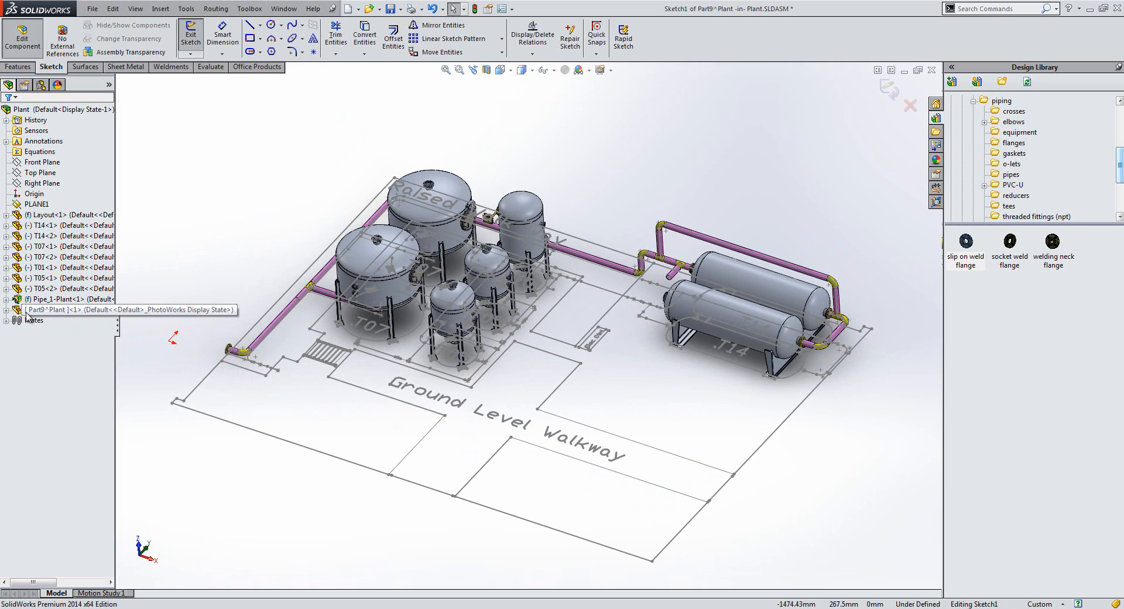
left_click(5, 310)
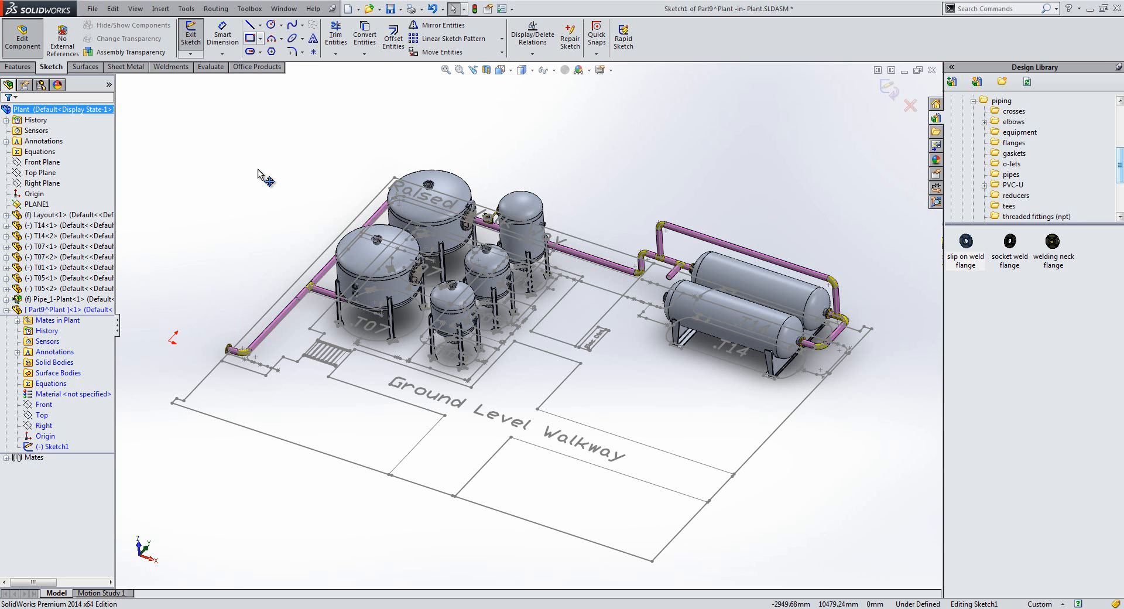
Step: Convert the layout's raised walkway boundary lines into the new part's sketch with Convert Entities
middle_click_drag(238, 221, 353, 95)
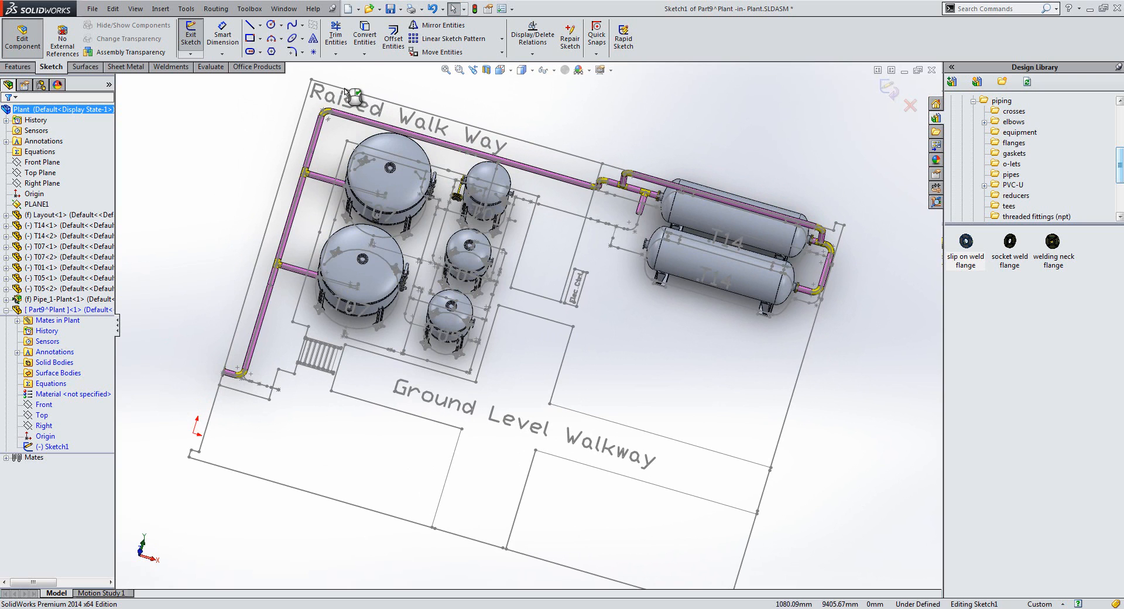
left_click(365, 35)
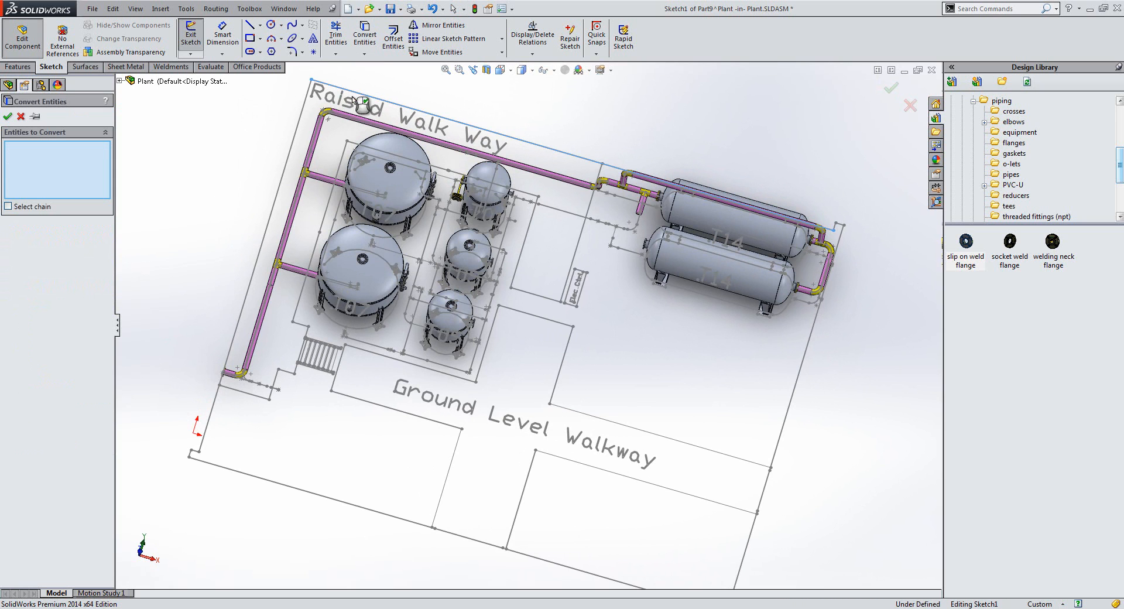
left_click(303, 104)
left_click(584, 240)
left_click(536, 295)
left_click(524, 254)
left_click(354, 144)
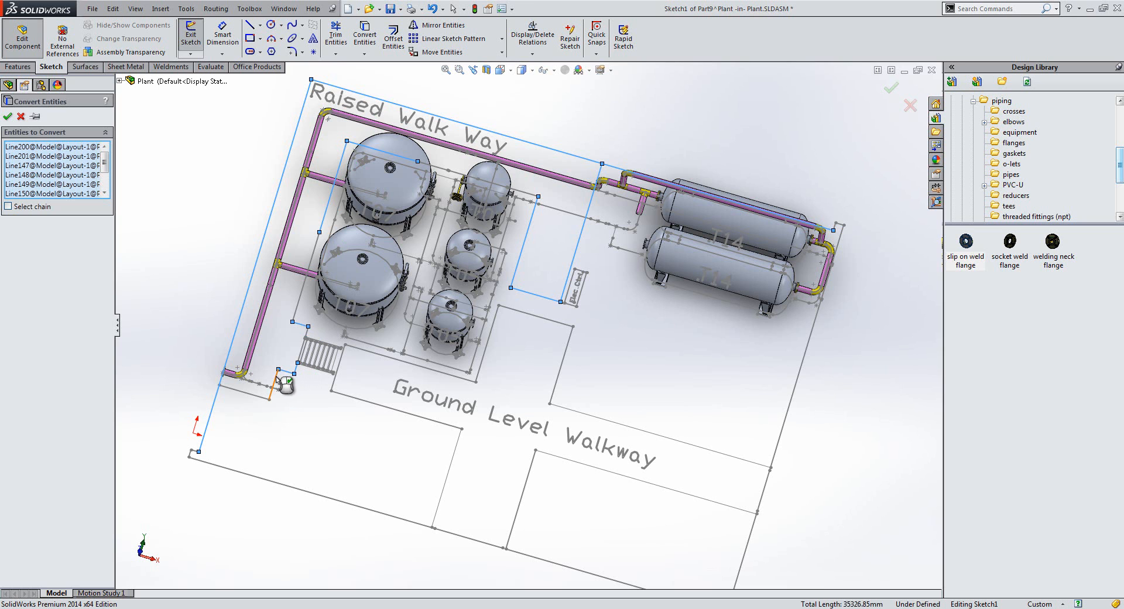
left_click(258, 396)
left_click(8, 118)
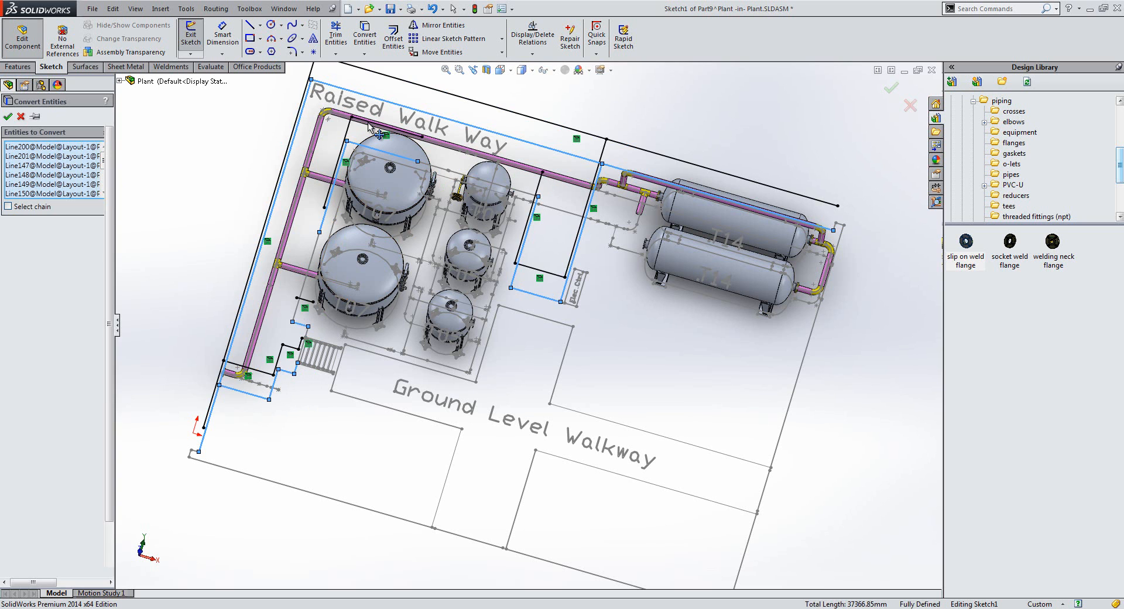
Step: Extend the converted inner walkway lines around the tanks and near the stairs so that their endpoints meet at the corners
mouse_move(482, 115)
middle_mouse_down()
mouse_move(473, 141)
mouse_move(457, 128)
mouse_move(431, 135)
middle_mouse_up()
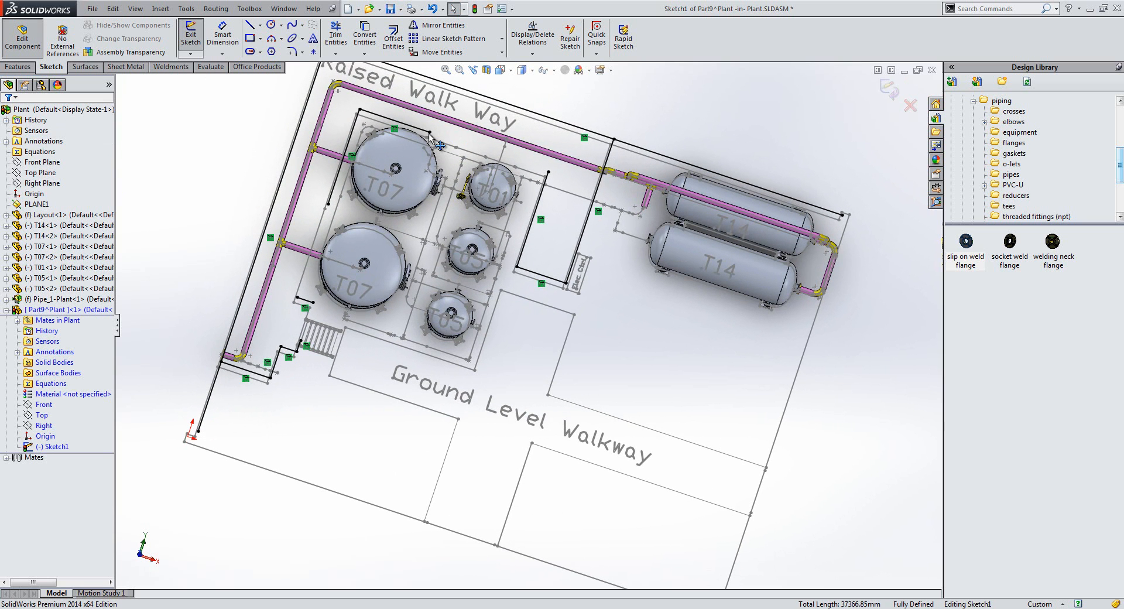
left_click(430, 133)
left_click_drag(473, 145, 551, 174)
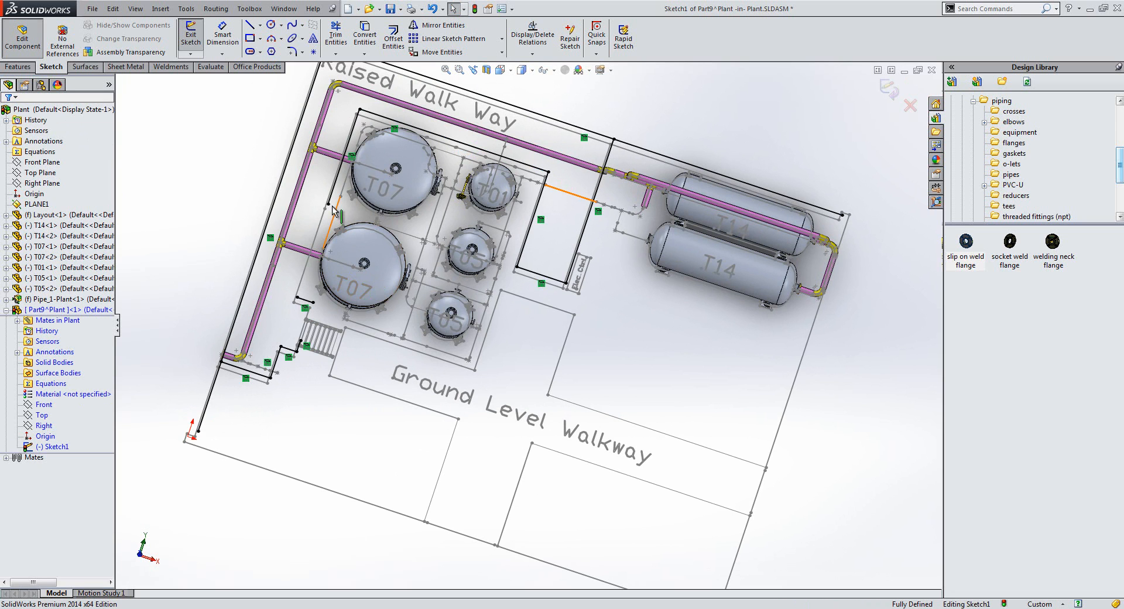
left_click(297, 298)
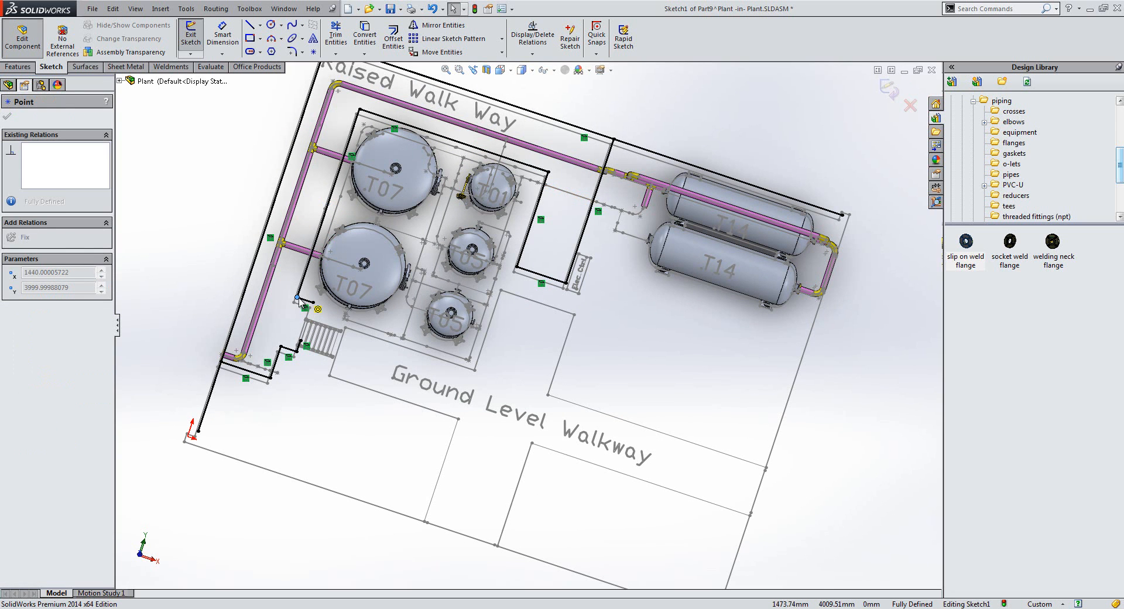
left_click(318, 315)
left_click_drag(301, 341, 313, 304)
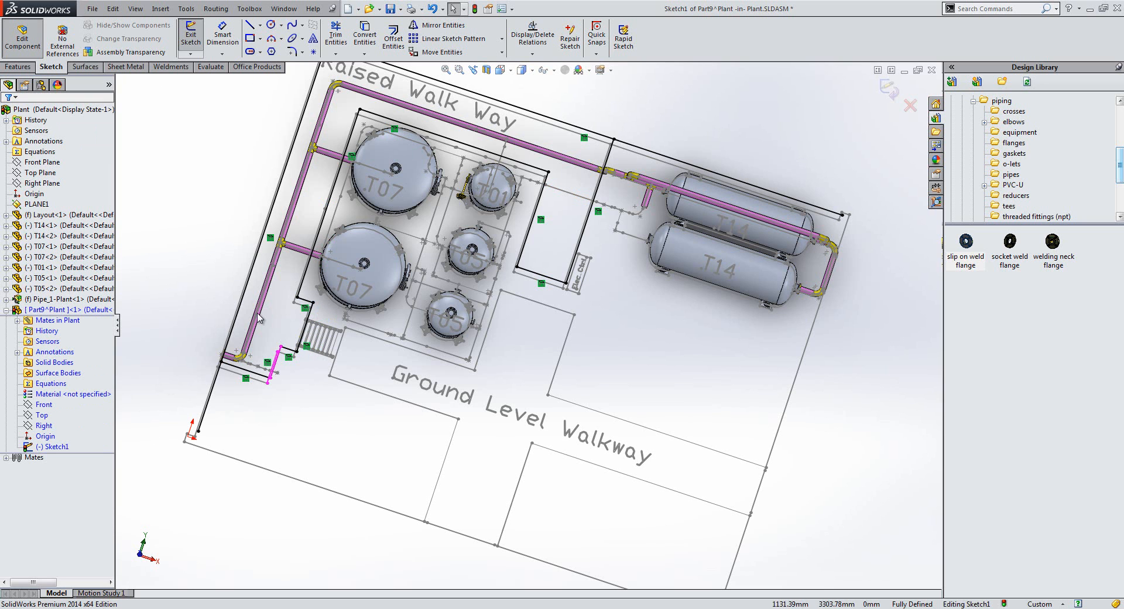
Step: Shorten the two long outer walkway lines to the ends of the crossing edges, closing the profile, and exit the sketch
left_click(197, 430)
left_click_drag(219, 392, 221, 364)
left_click(842, 215)
left_click_drag(612, 162, 618, 144)
middle_click_drag(291, 490, 187, 351)
left_click(888, 88)
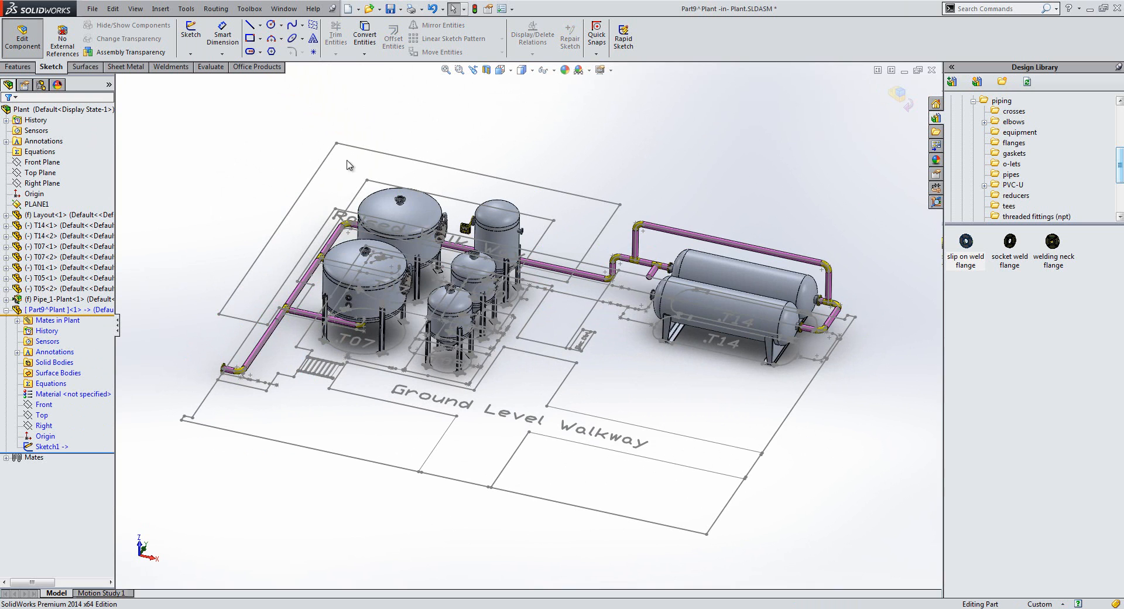
Step: Start a 3D sketch in the walkway part and convert all of Sketch1's walkway outline into it
middle_click_drag(231, 179, 238, 193)
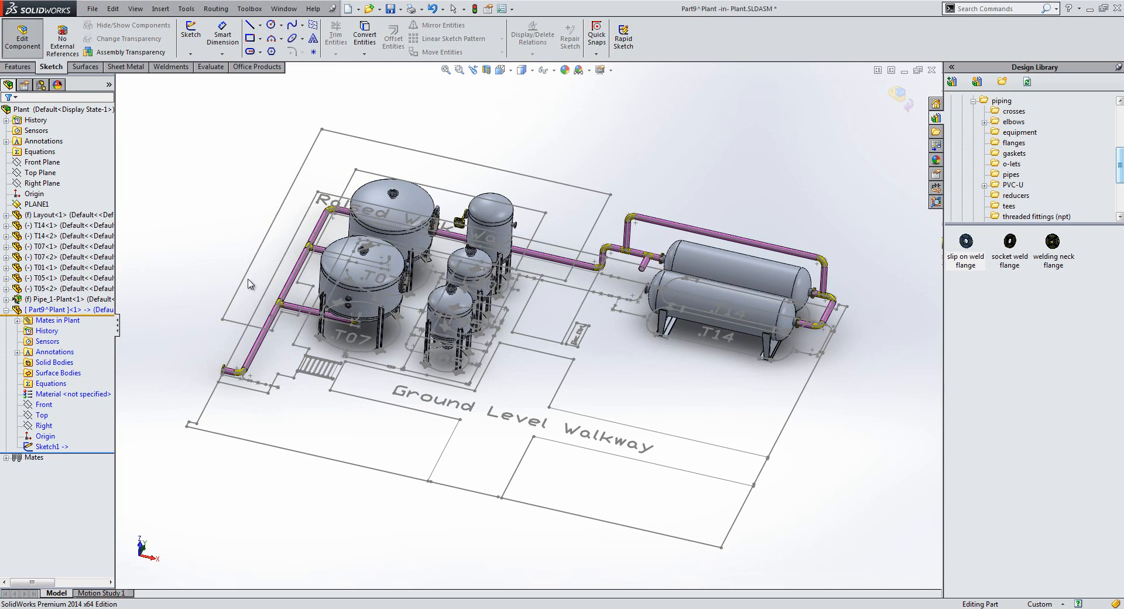
left_click(190, 53)
left_click(205, 79)
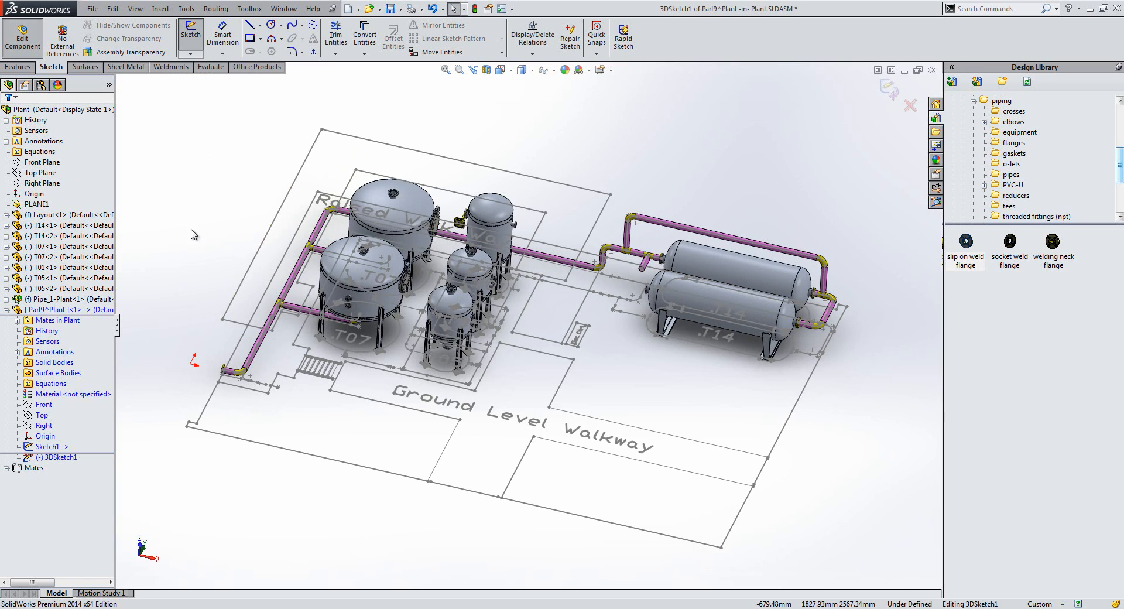
left_click(51, 447)
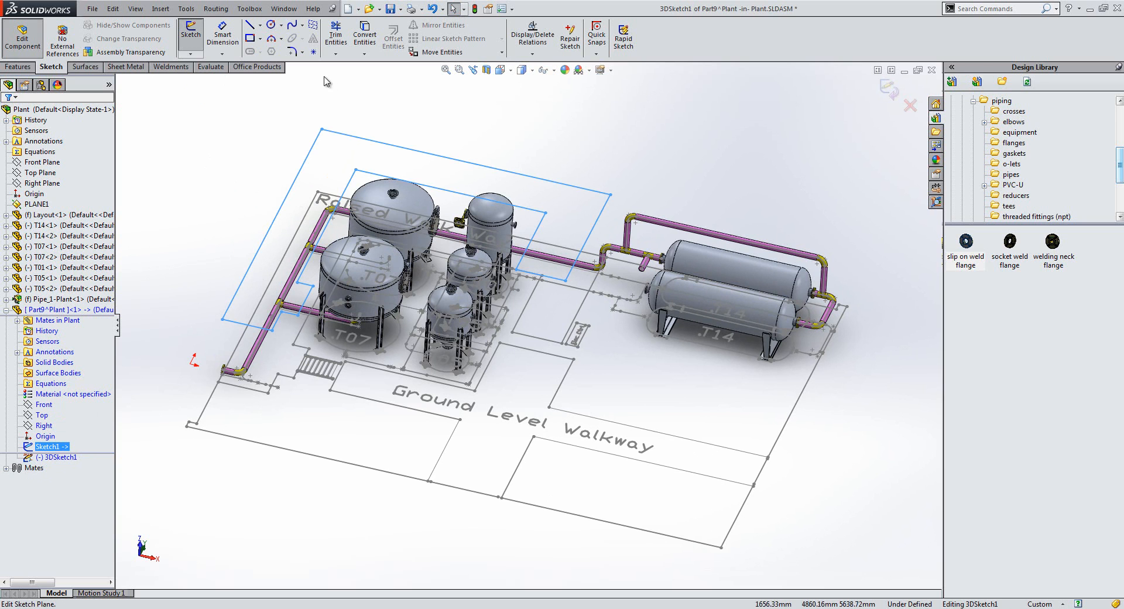
left_click(365, 36)
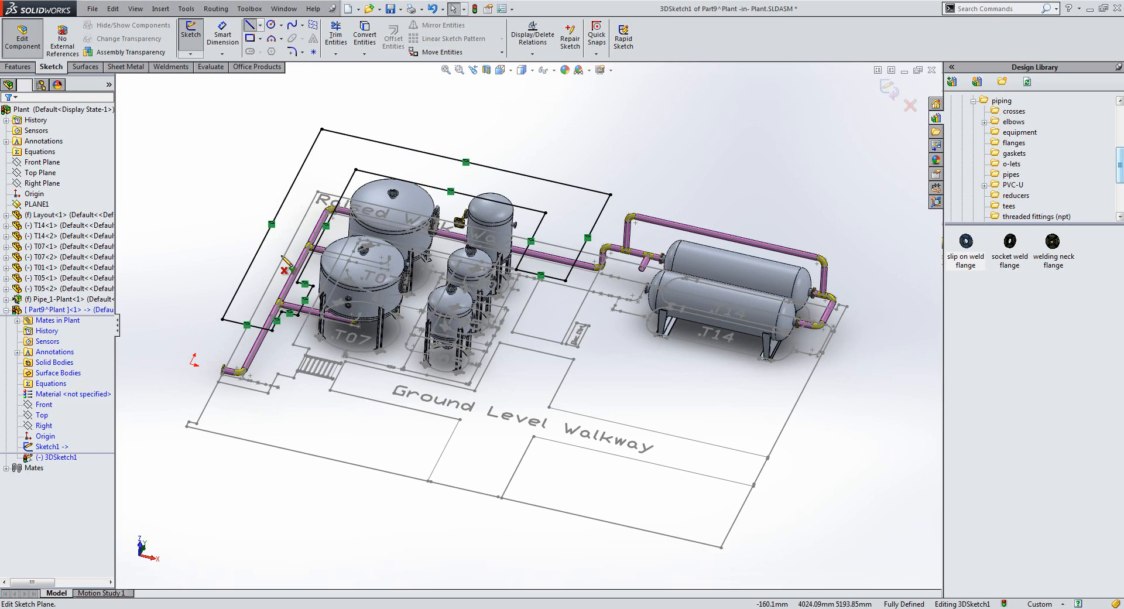
Step: Draw two cross lines from the inner corners near the stairs to the walkway's long outer edge
left_click(280, 303)
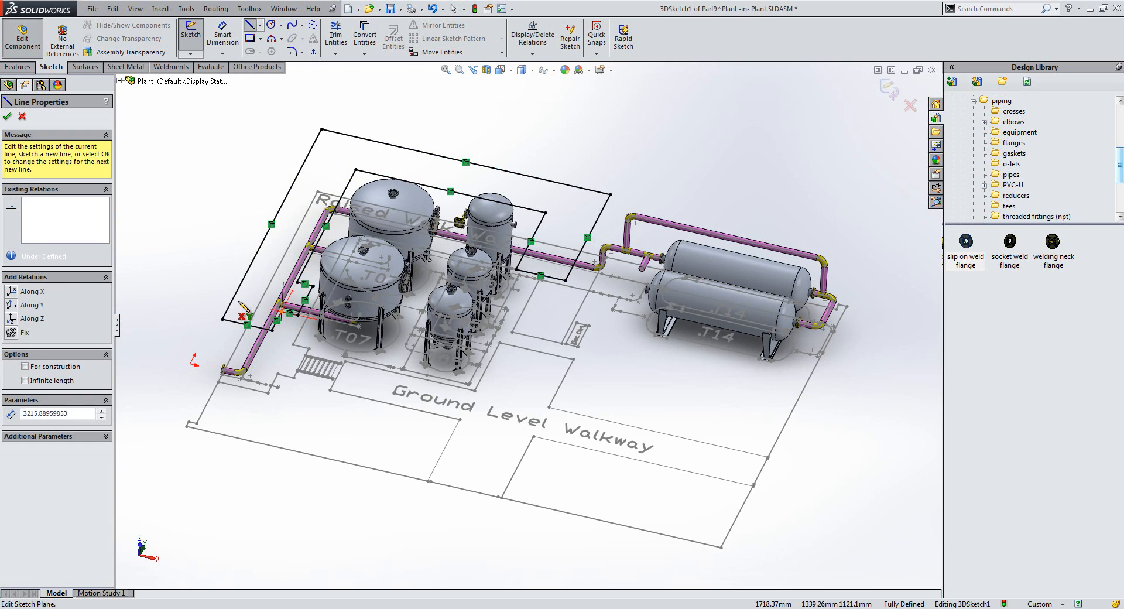
left_click(233, 300)
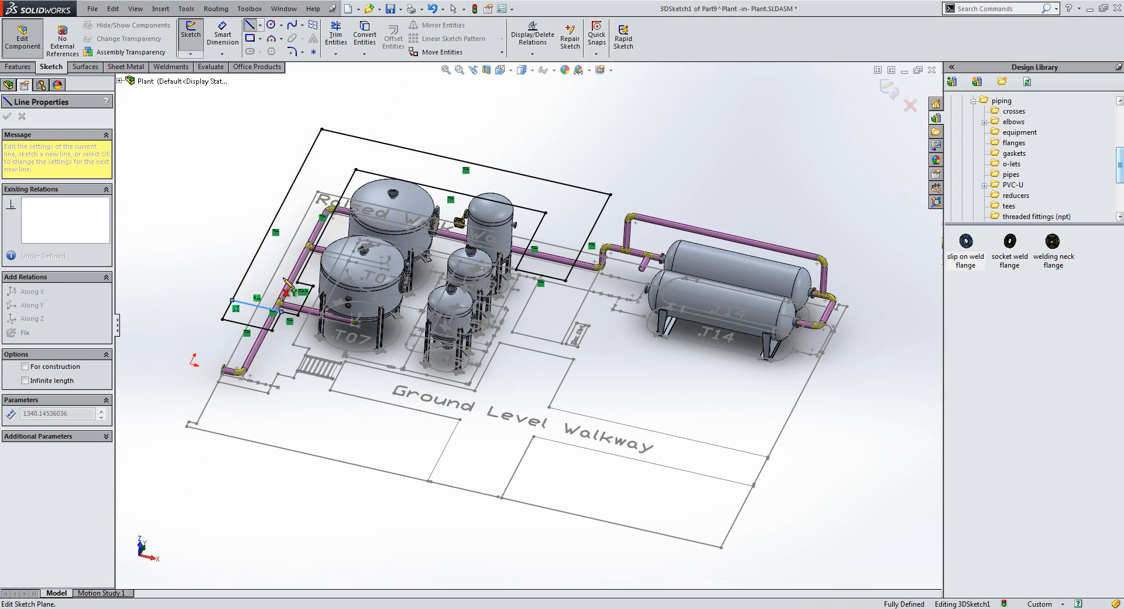
double_click(206, 244)
left_click(297, 283)
left_click(248, 271)
key("Escape")
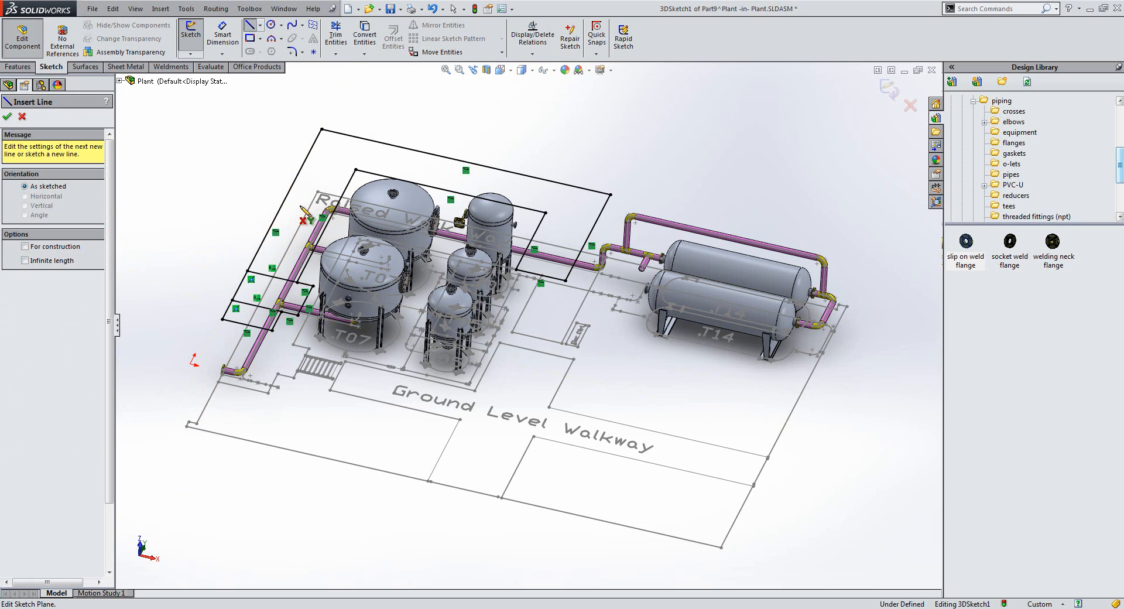
Step: Draw two 1240 mm cross lines from the inner corner behind the large tanks to the two outer walkway edges
left_click(356, 169)
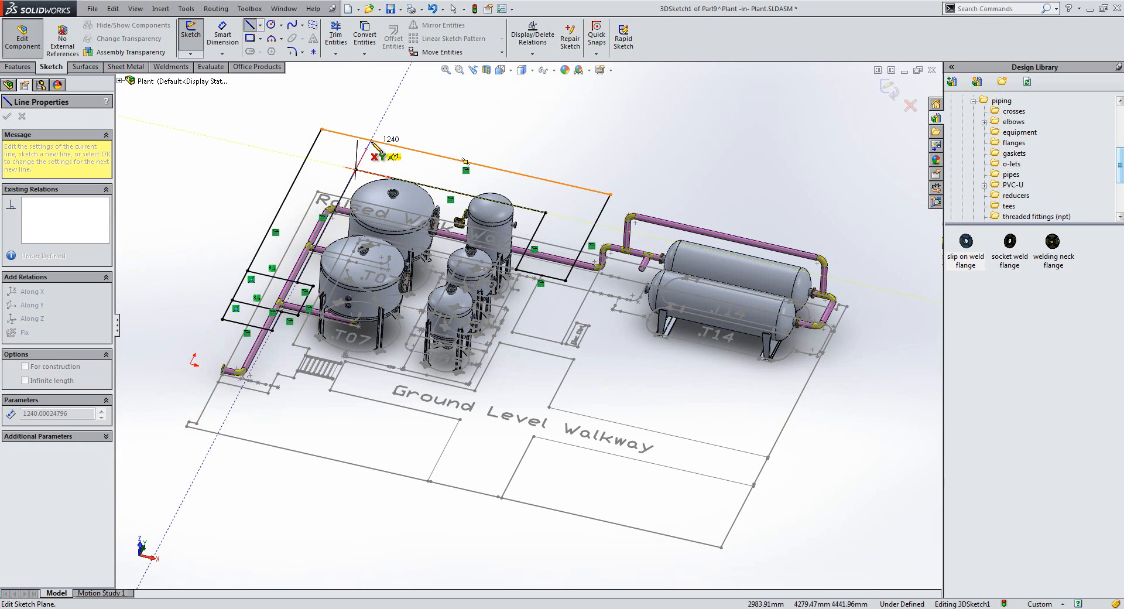
left_click(371, 141)
key("Escape")
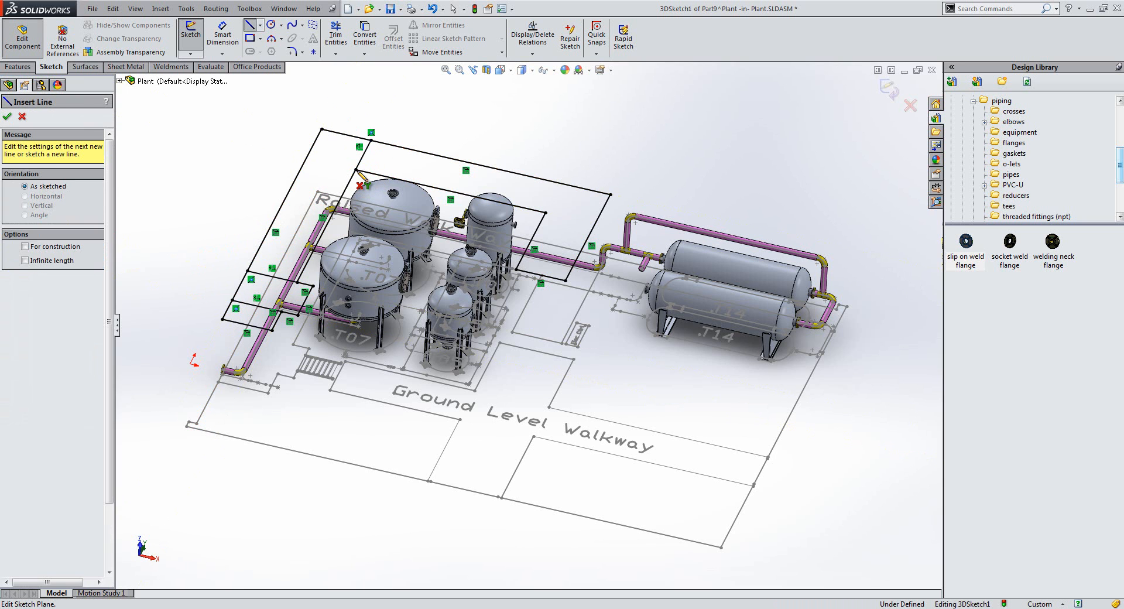
left_click(310, 160)
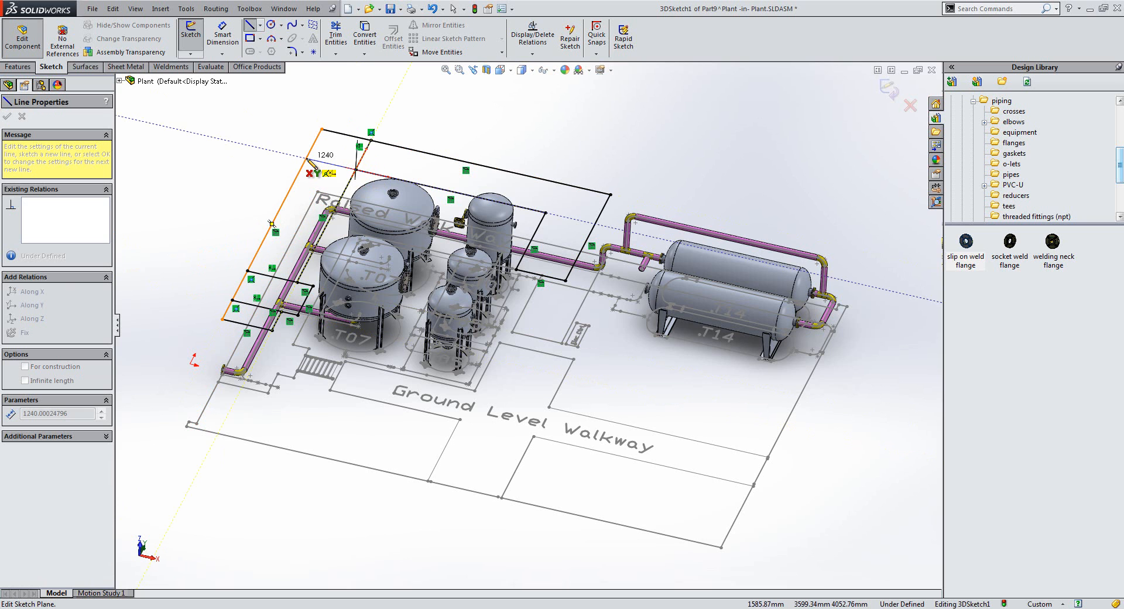
left_click(308, 159)
double_click(265, 123)
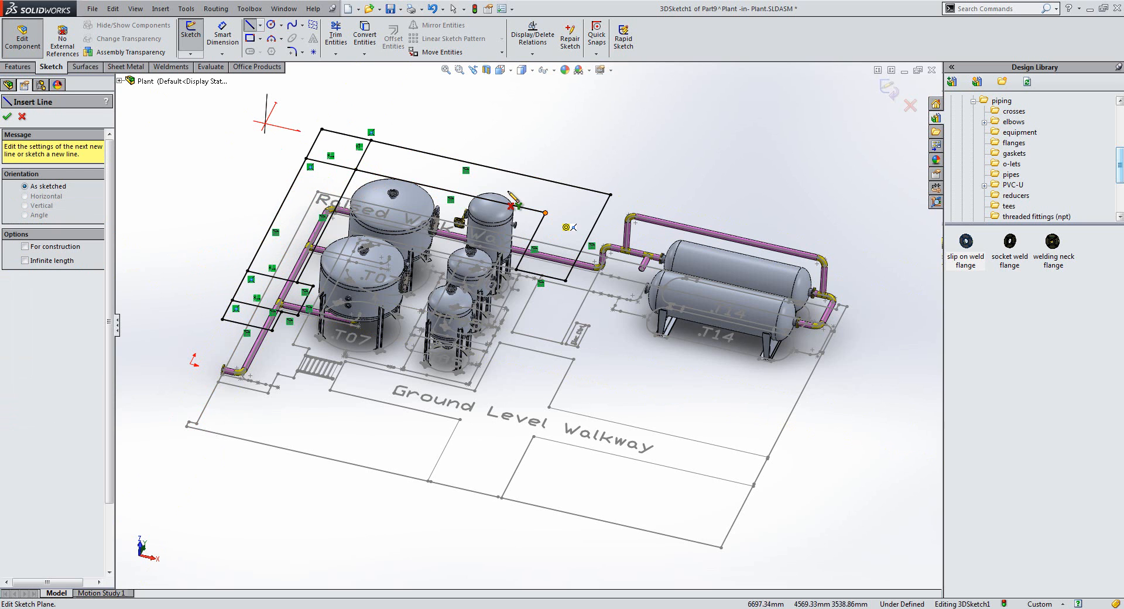
Step: Draw two 1240 mm cross lines from the inner corner beside the small rear tank to the two outer walkway edges
left_click(545, 212)
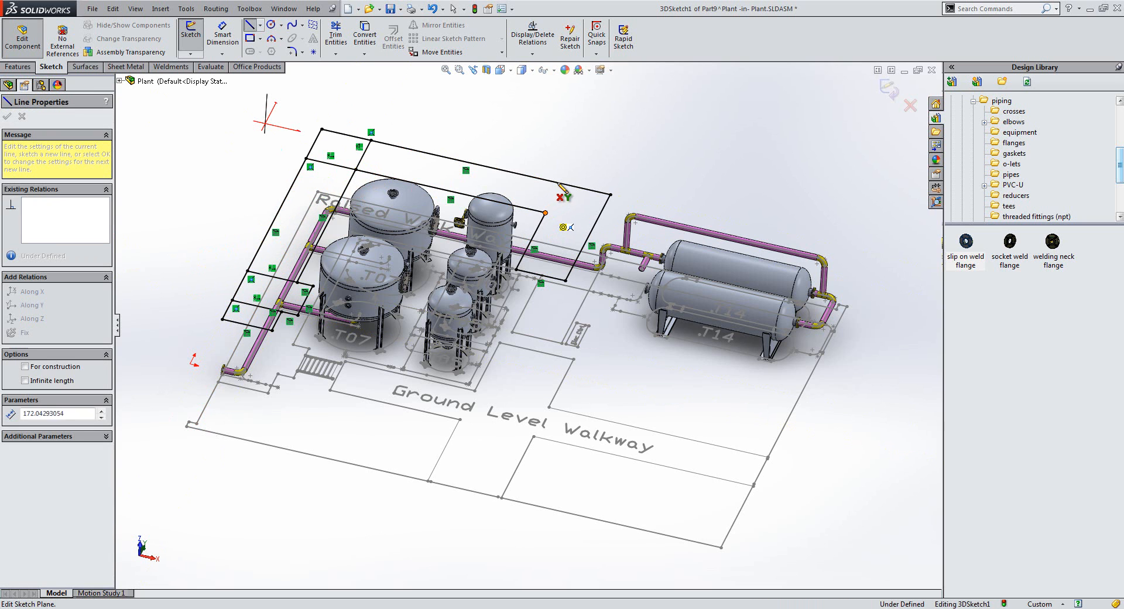
left_click(562, 185)
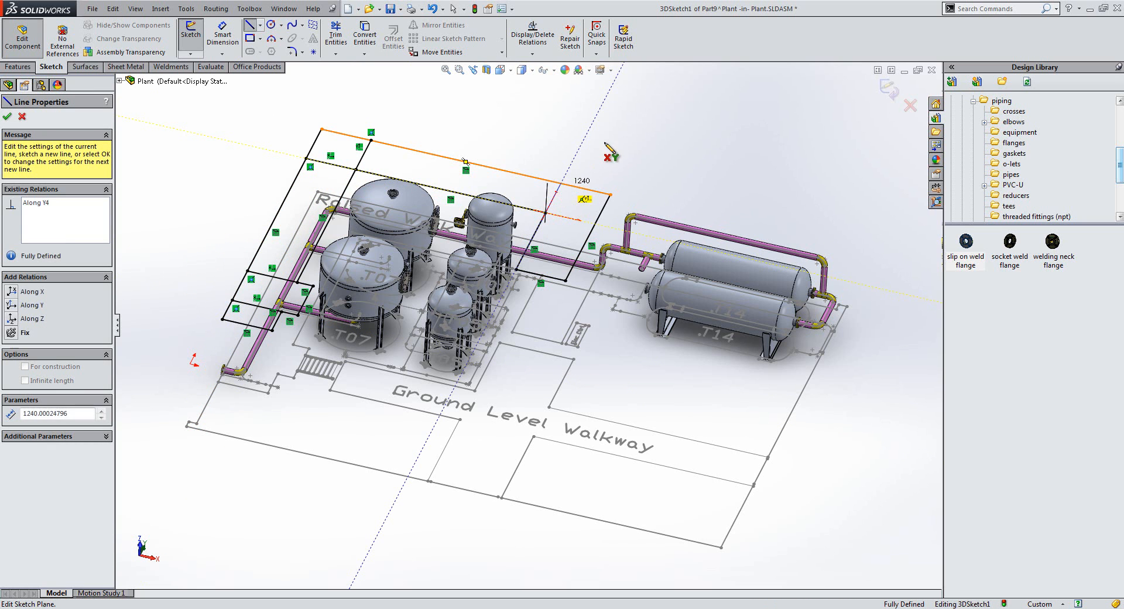
double_click(605, 142)
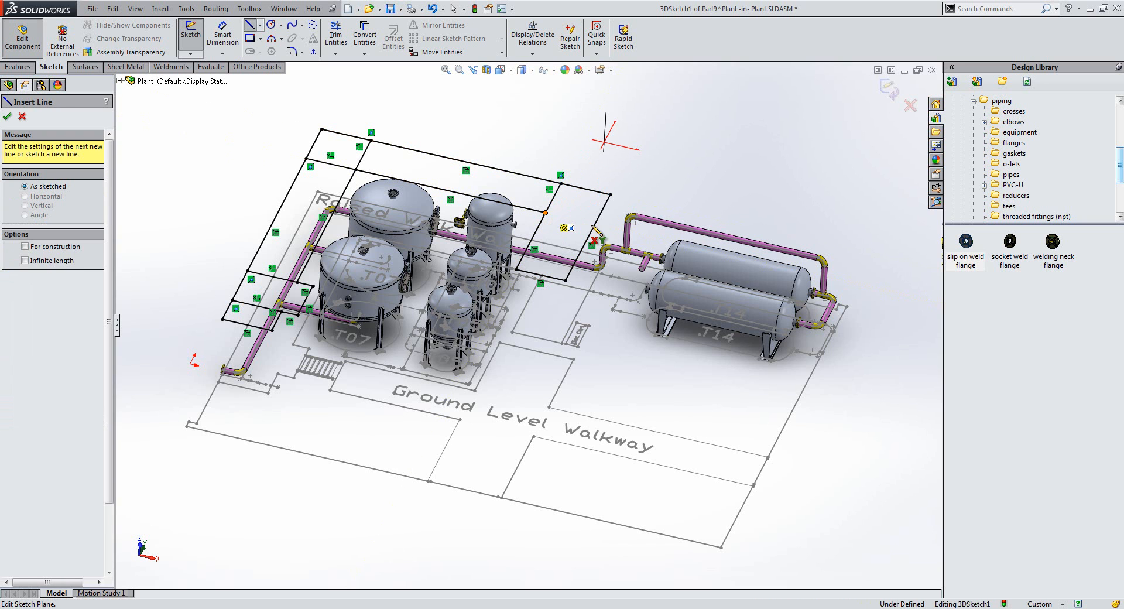
left_click(545, 212)
left_click(595, 225)
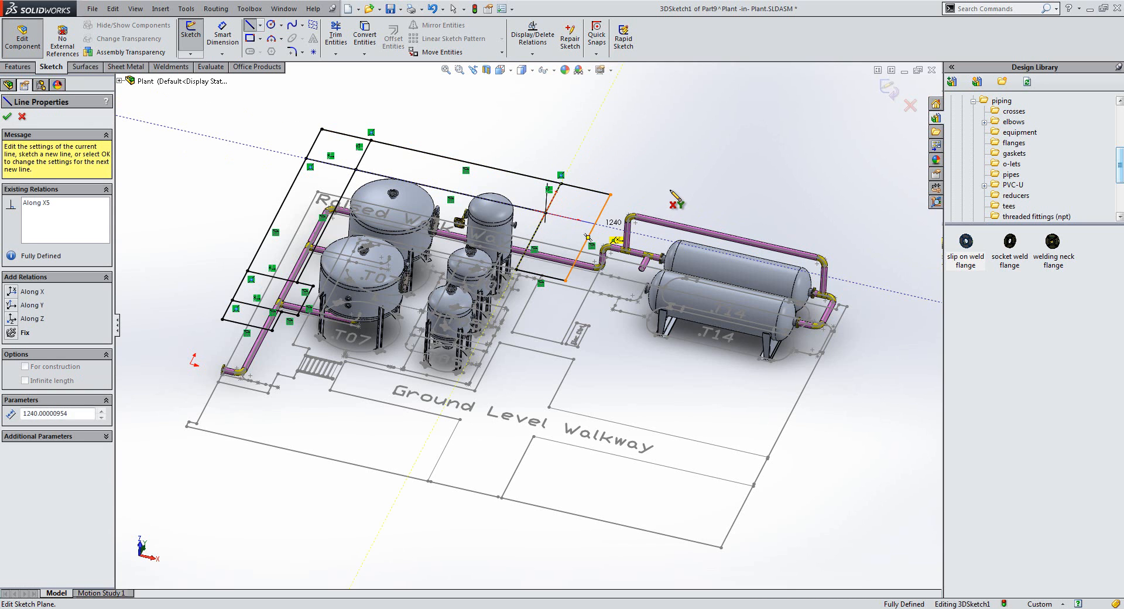
double_click(671, 188)
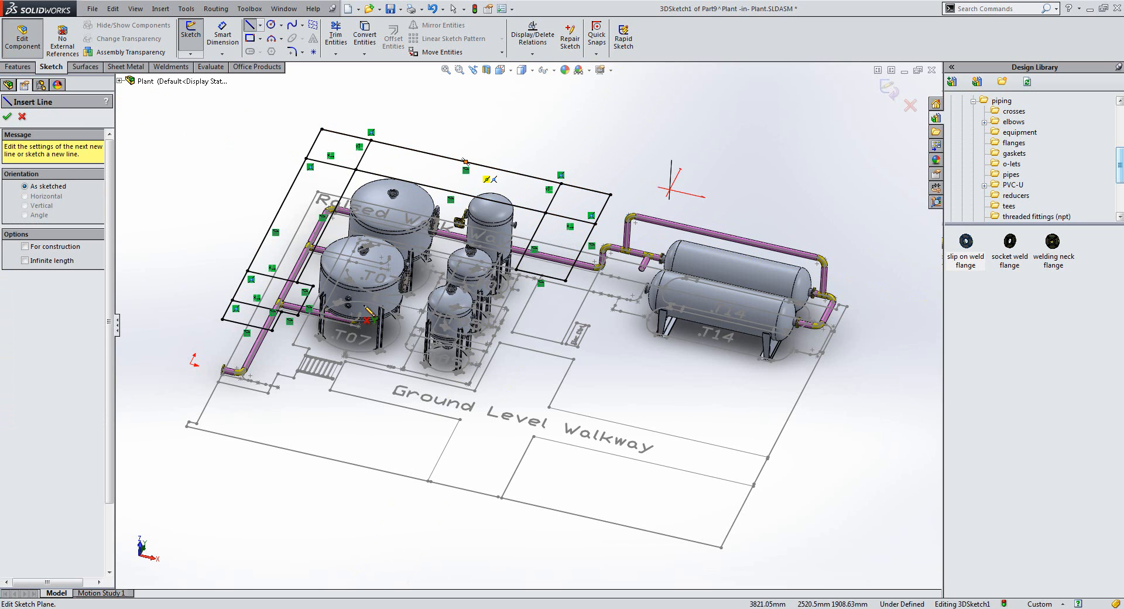
Step: Draw vertical leg lines 1880 mm long from both corners of the walkway's end edge near the stairs down to ground level
mouse_move(373, 420)
middle_mouse_down()
mouse_move(393, 370)
mouse_move(421, 381)
mouse_move(371, 447)
mouse_move(286, 424)
middle_mouse_up()
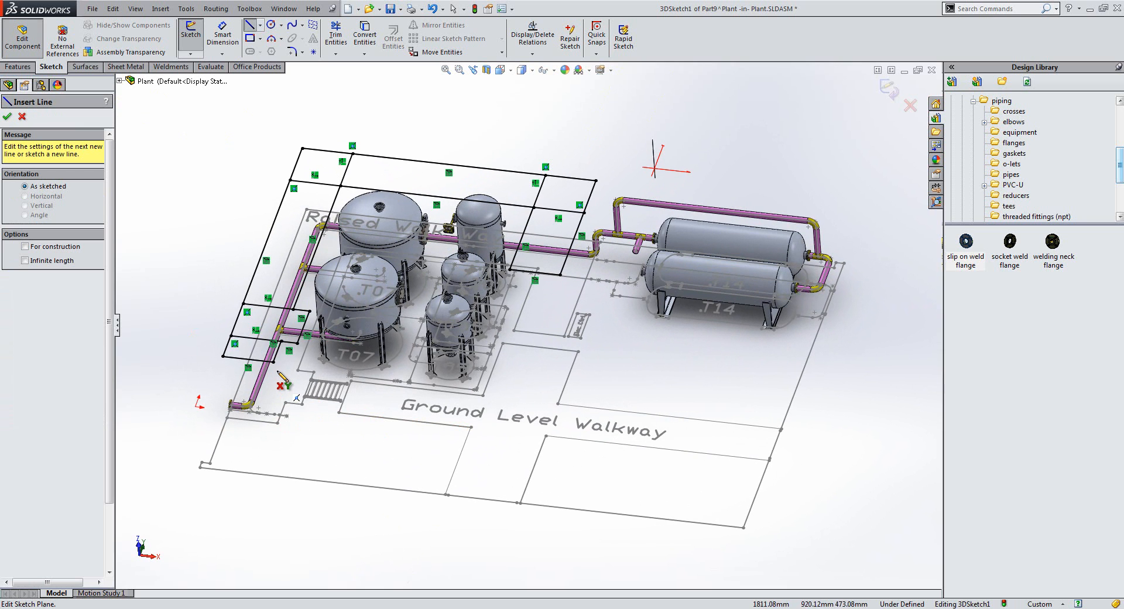
left_click(273, 362)
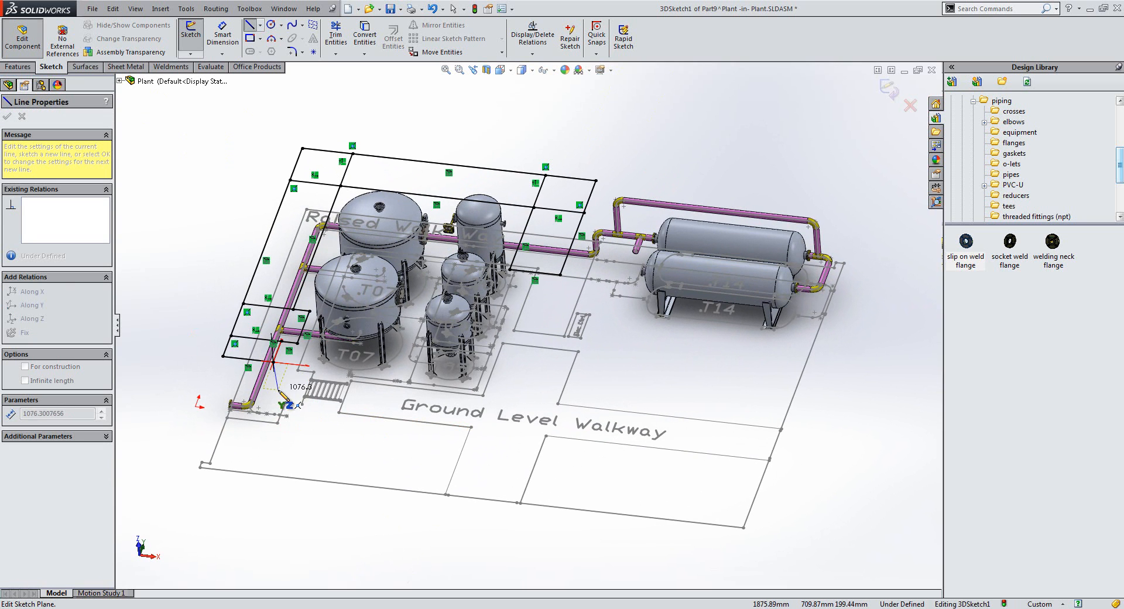
left_click(277, 421)
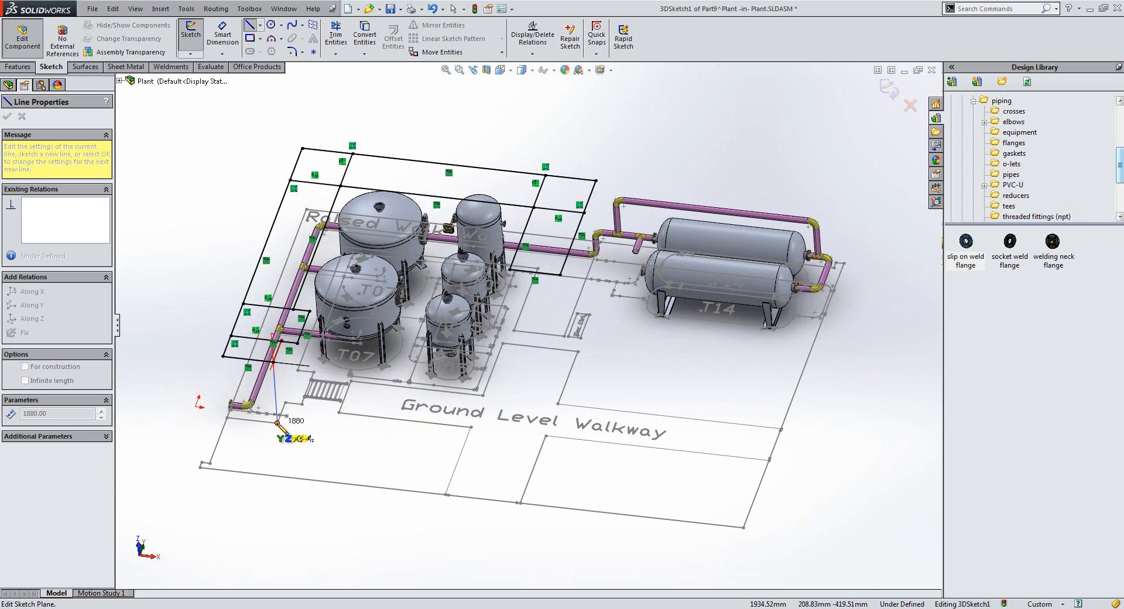
double_click(247, 441)
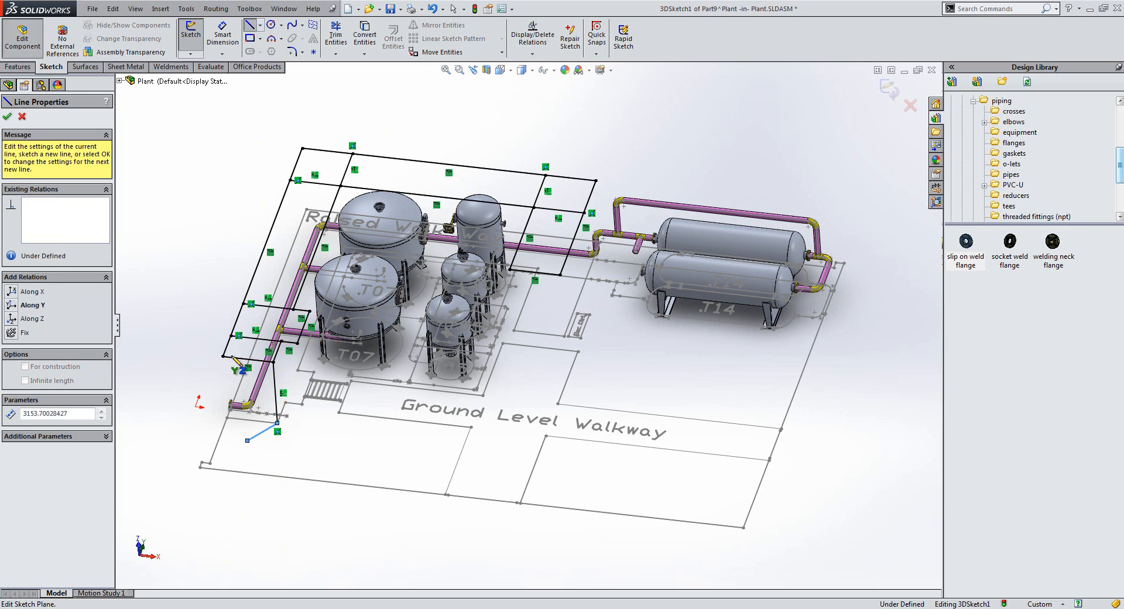
left_click(222, 355)
left_click(227, 417)
double_click(193, 385)
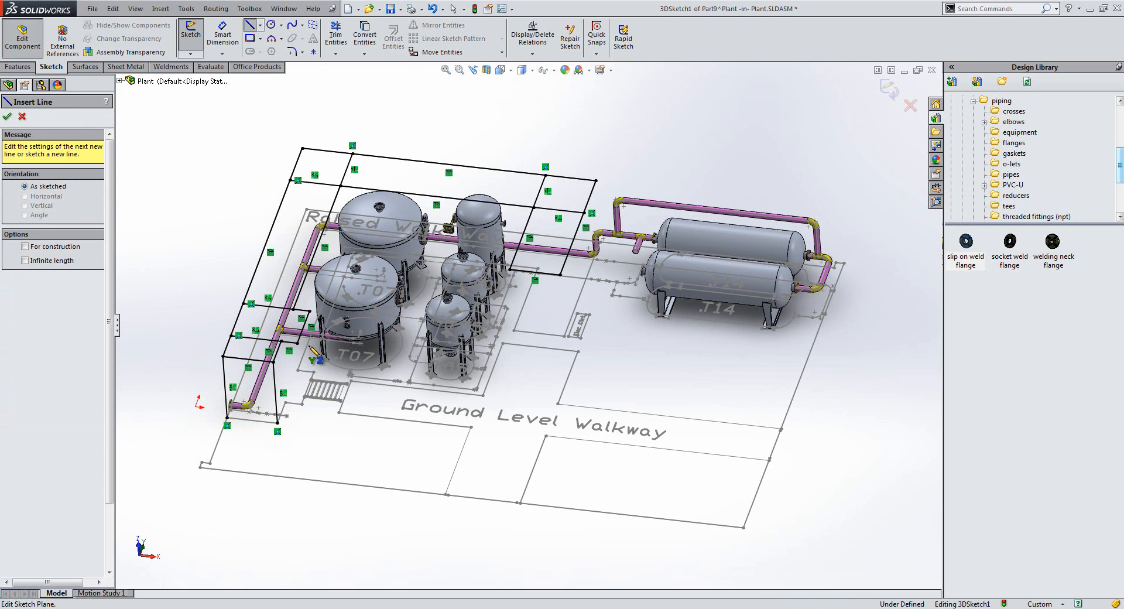
Step: Draw vertical leg lines from the two stepped inner corners near the stairs down to ground level, the first 1880 mm long
left_click(298, 343)
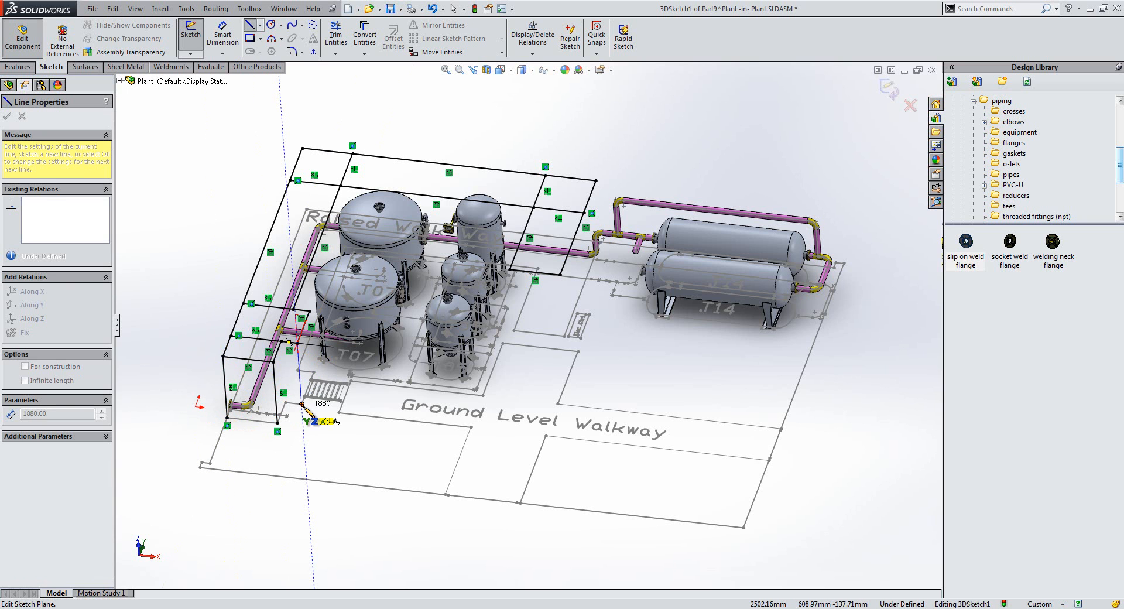
left_click(301, 404)
double_click(334, 442)
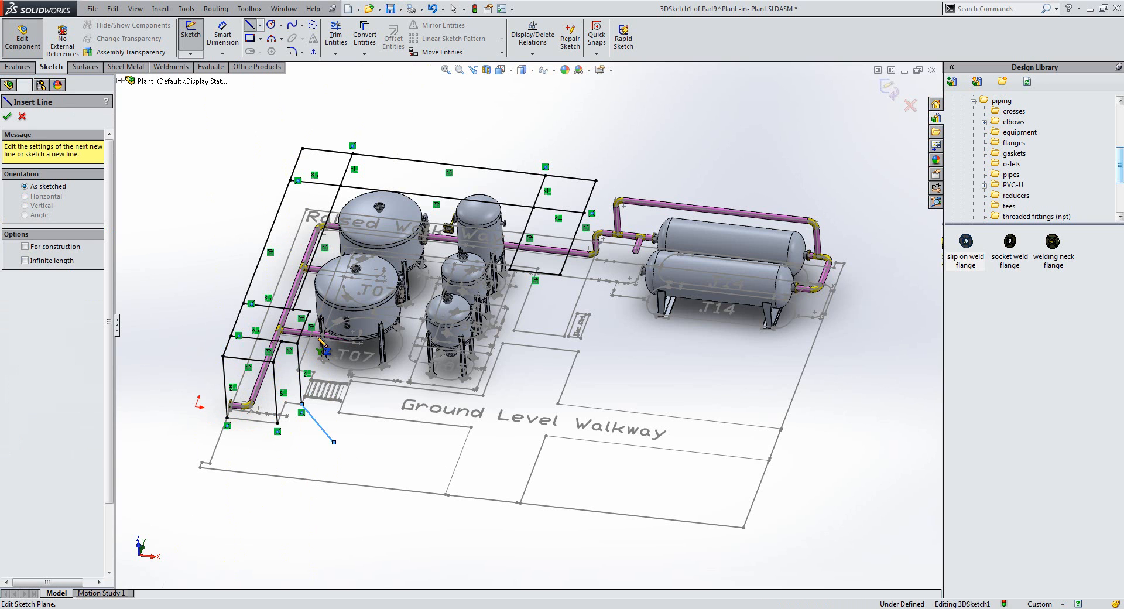
left_click(323, 326)
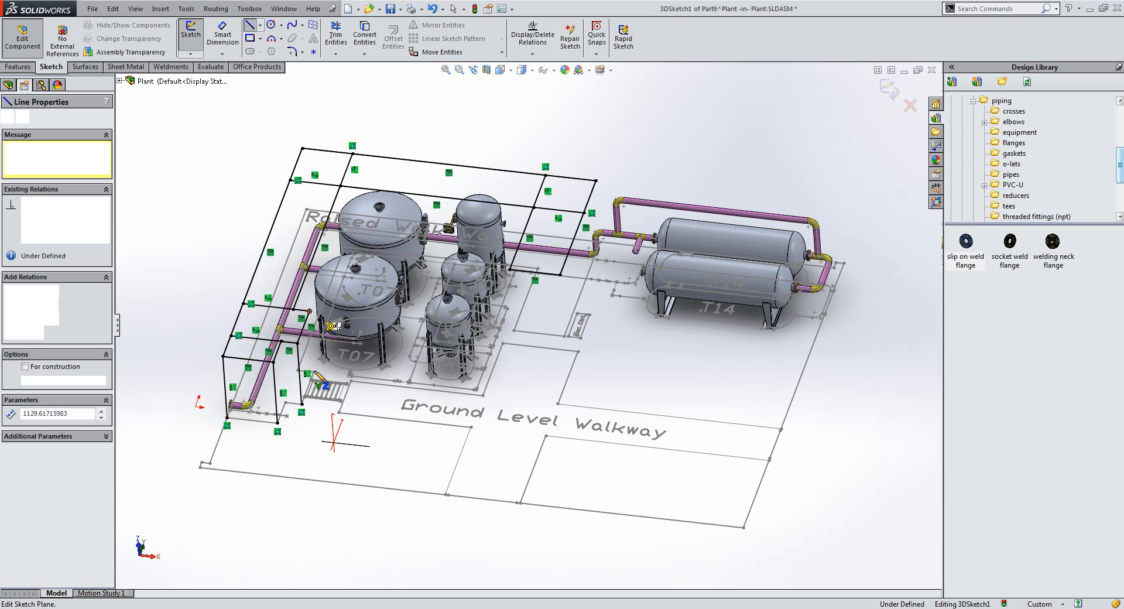
double_click(357, 440)
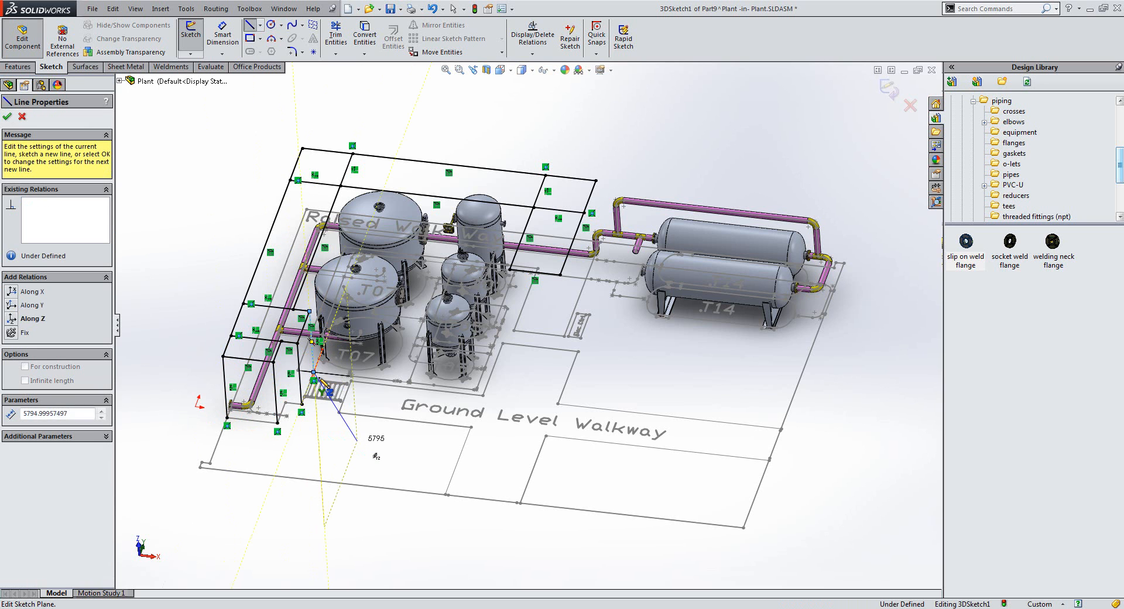
left_click(298, 369)
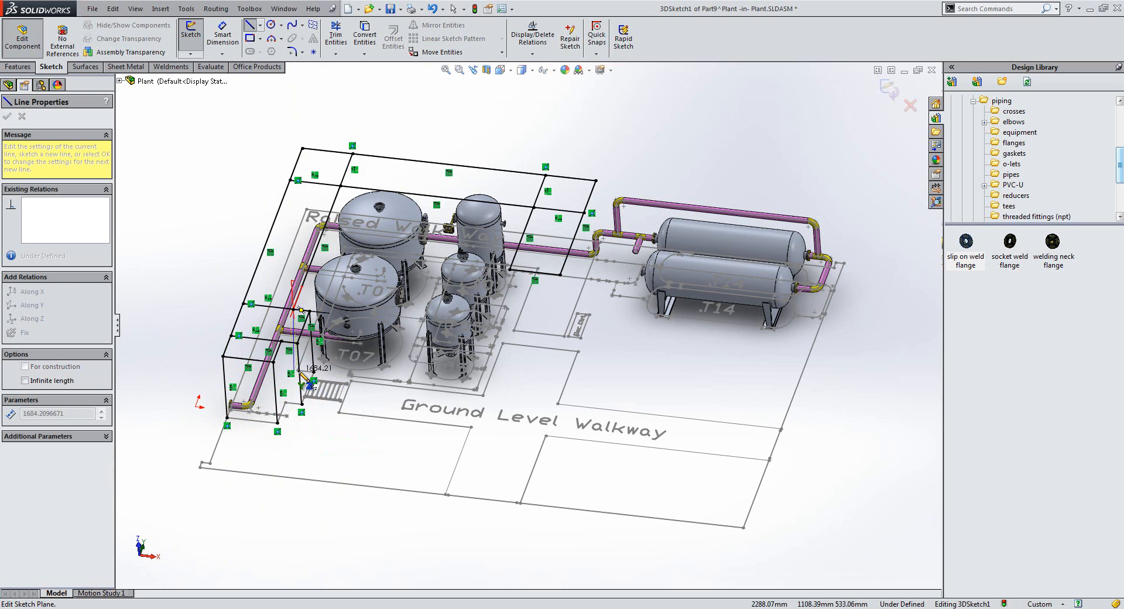
key("Escape")
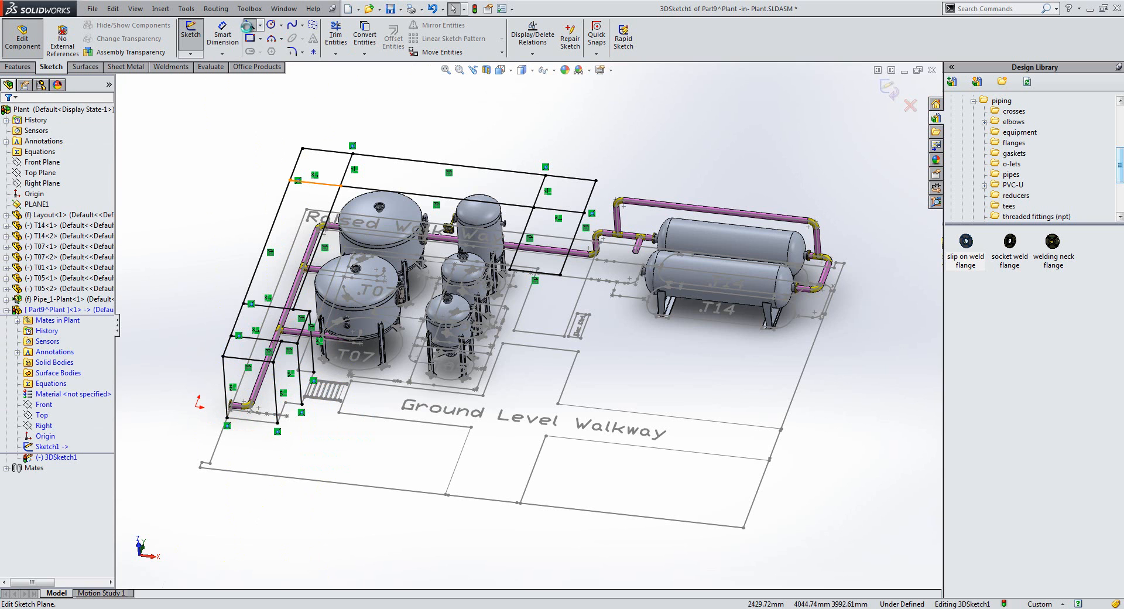
Step: Draw leg lines to ground level from the outer corner behind the large tanks and the adjacent cross-line end on the long edge
left_click(291, 179)
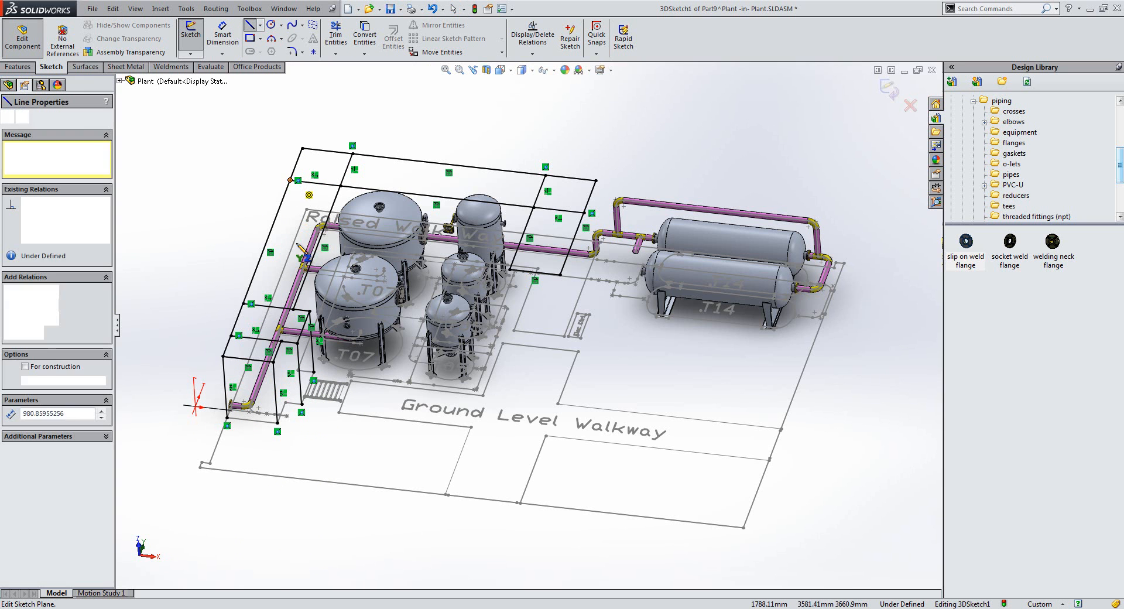
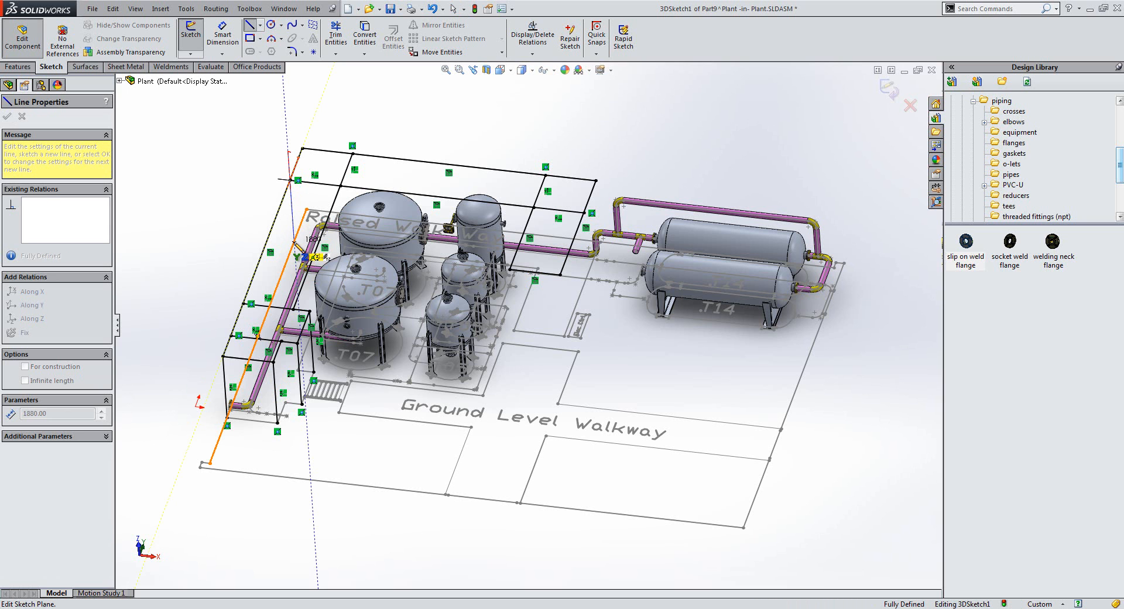
left_click(295, 241)
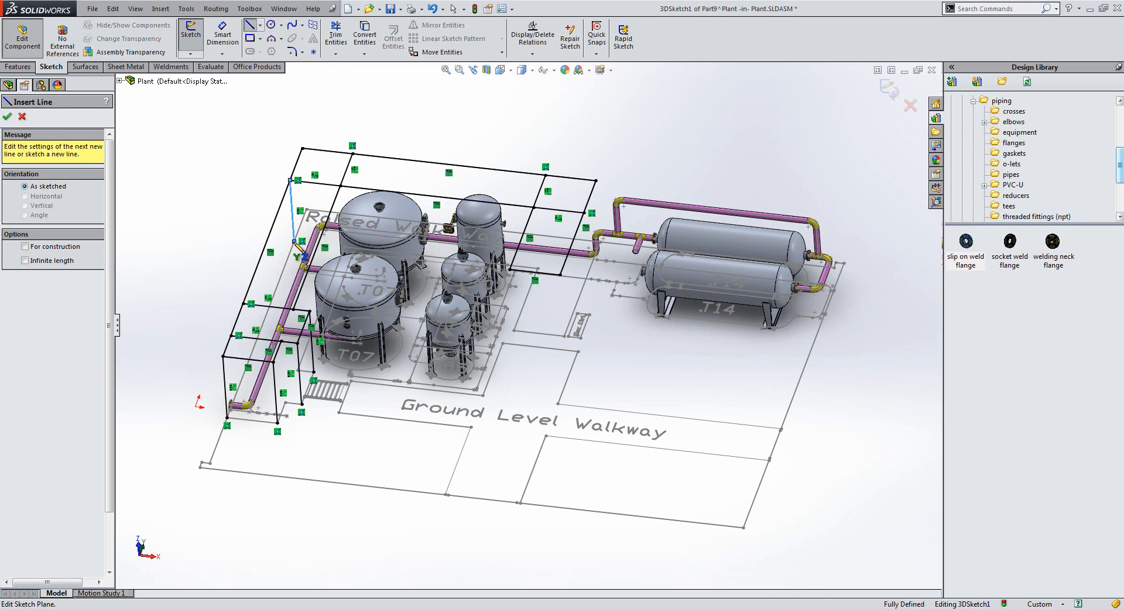
left_click(290, 180)
left_click(295, 242)
double_click(325, 108)
key("Delete")
left_click(303, 148)
left_click(306, 209)
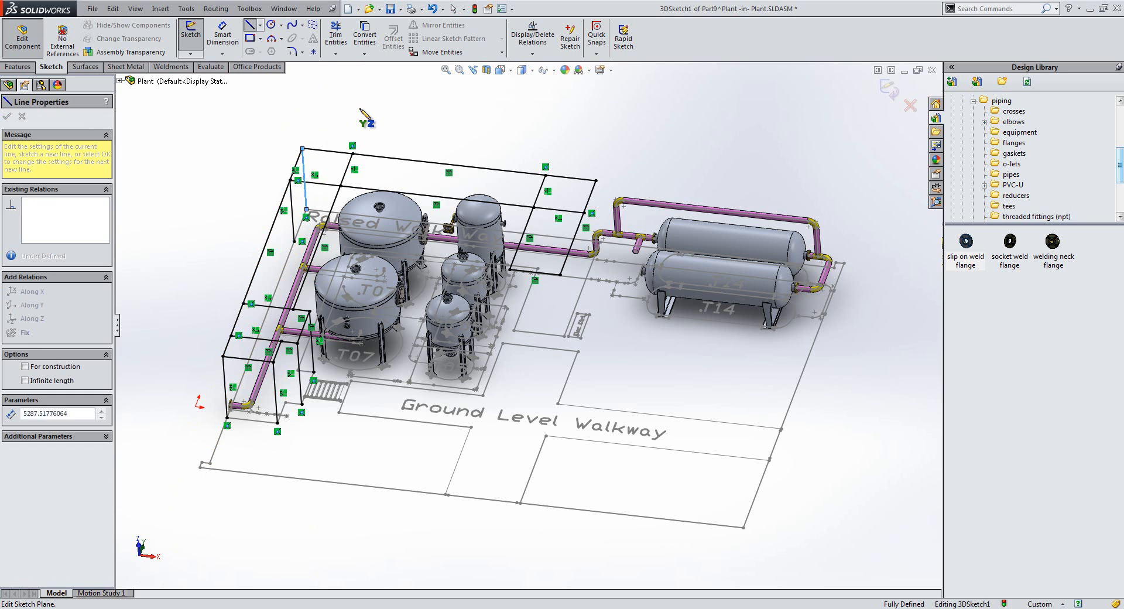
double_click(360, 108)
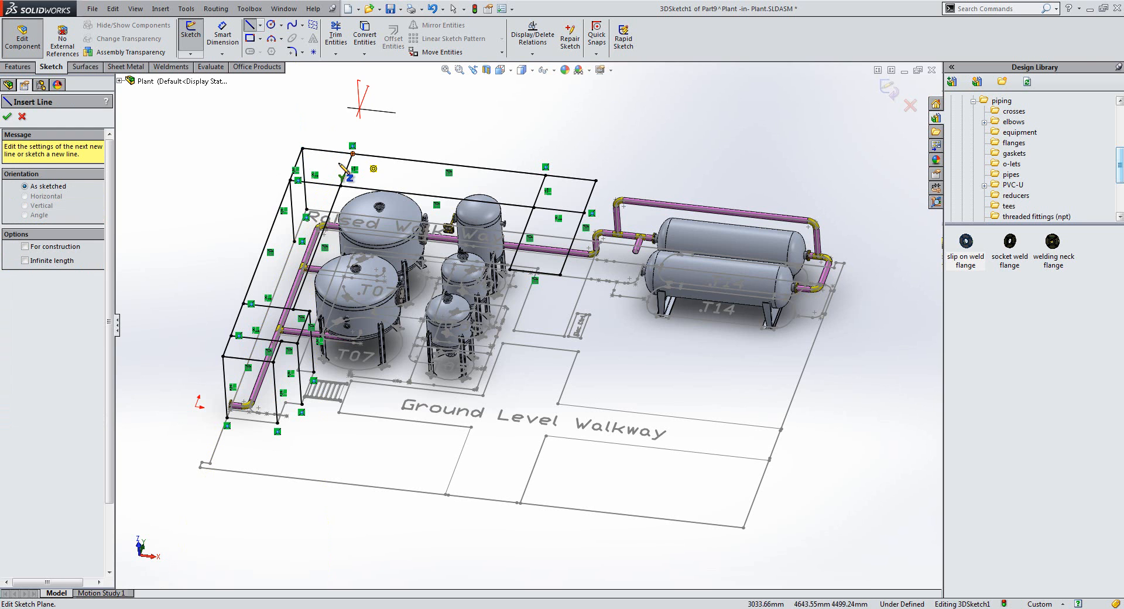
Step: Draw leg lines to ground level from both ends of the cross line between the rear outer edge and the inner corner behind the large tanks
middle_click_drag(350, 163, 316, 166)
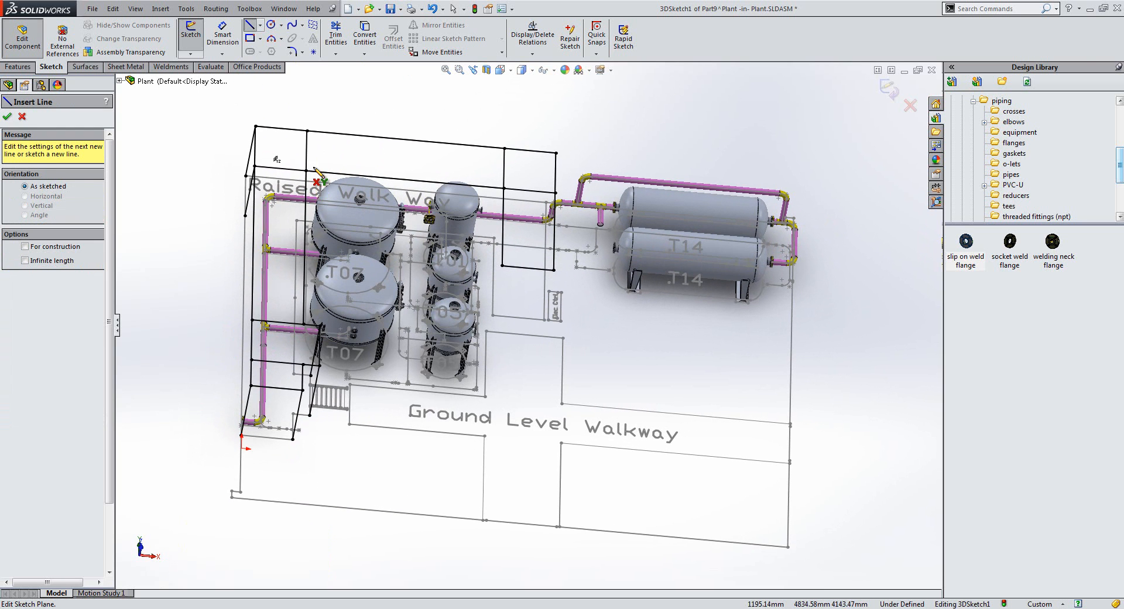
left_click(306, 171)
key("Tab")
key("Tab")
middle_click_drag(298, 222, 287, 228)
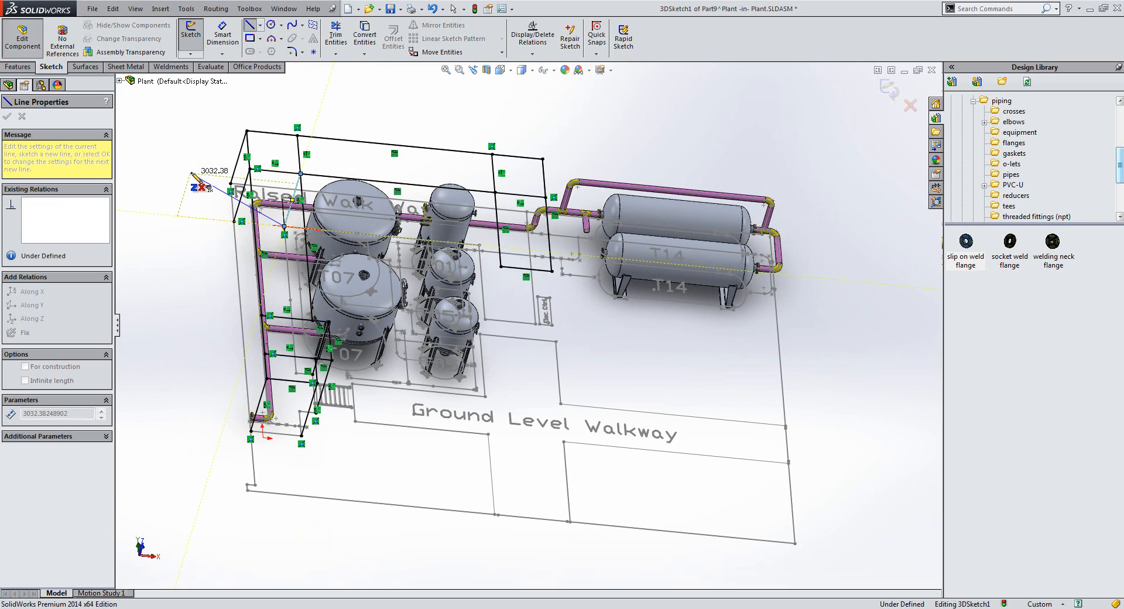
left_click(282, 188)
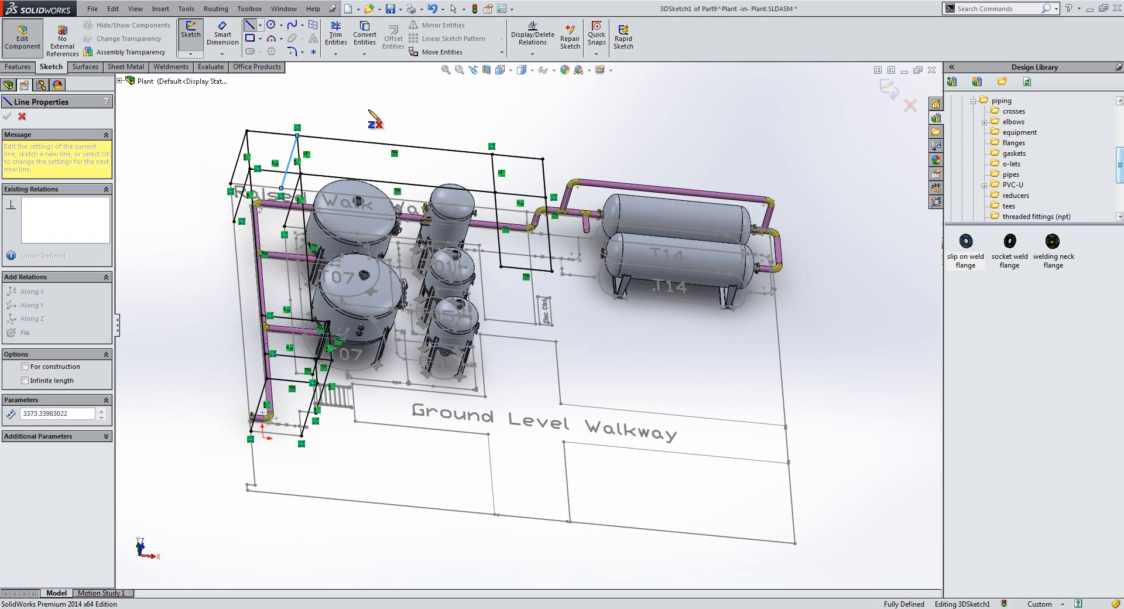
Step: Draw leg lines to ground level from the rear outer corner nearest the horizontal tanks and from the adjacent cross-line end on the rear edge
left_click(367, 109)
key("ctrl+z")
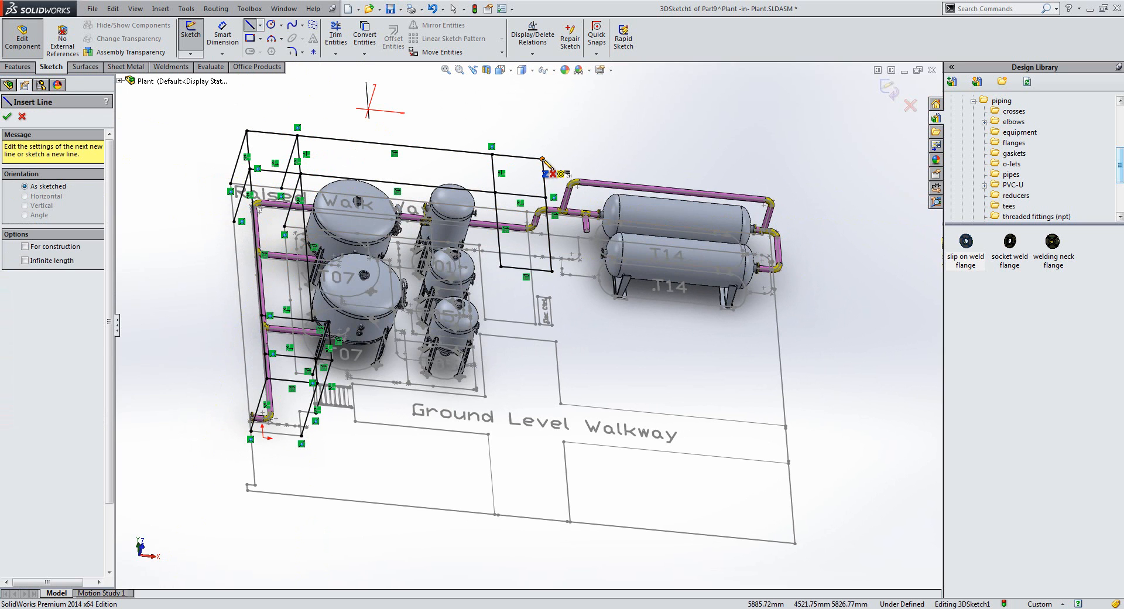
left_click(543, 159)
left_click(526, 212)
double_click(501, 119)
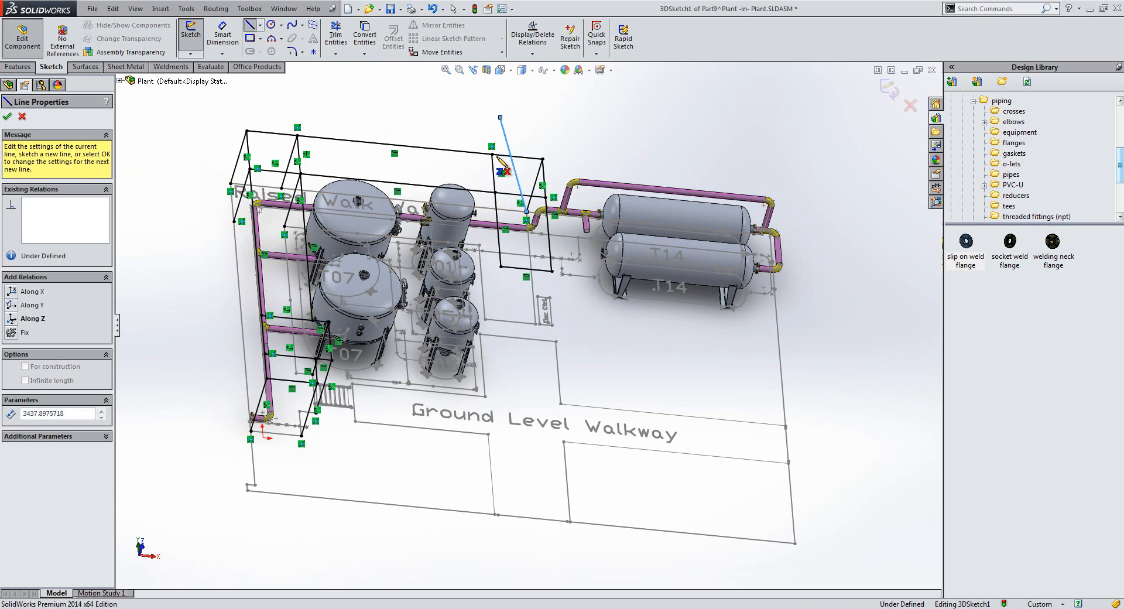
left_click(492, 154)
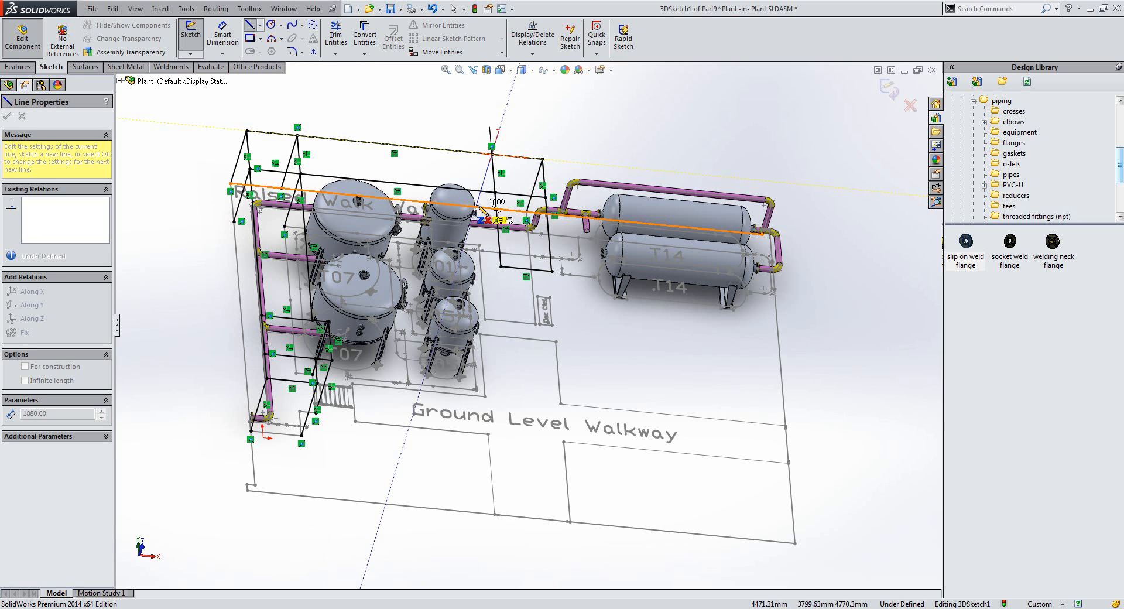
left_click(477, 208)
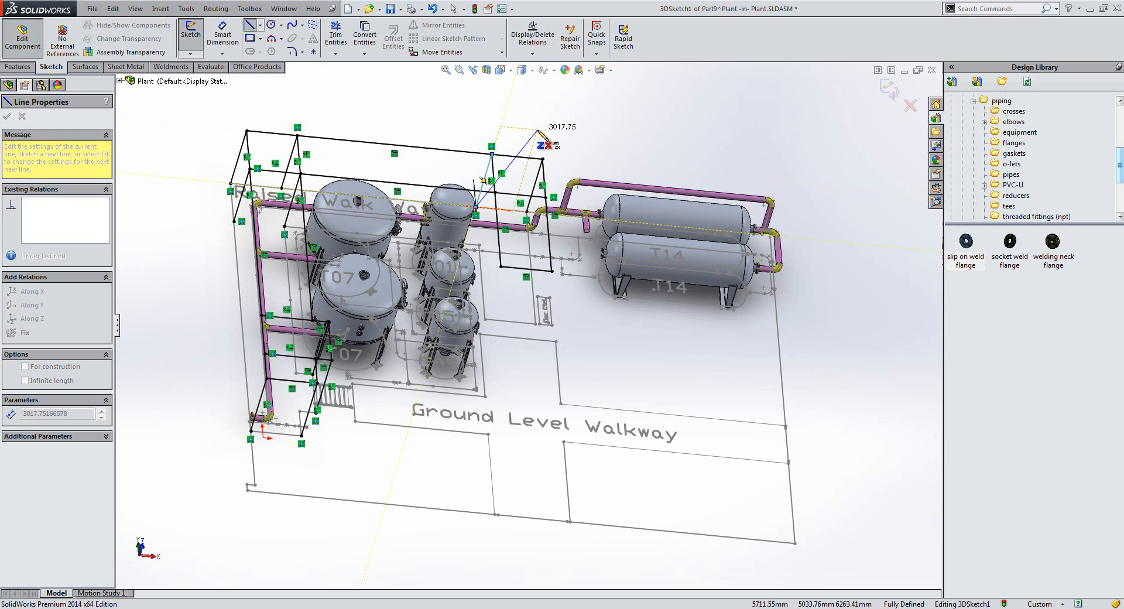
double_click(542, 158)
Step: Draw leg lines to ground level from both corners of the walkway's end edge near the electrical control area
left_click(502, 267)
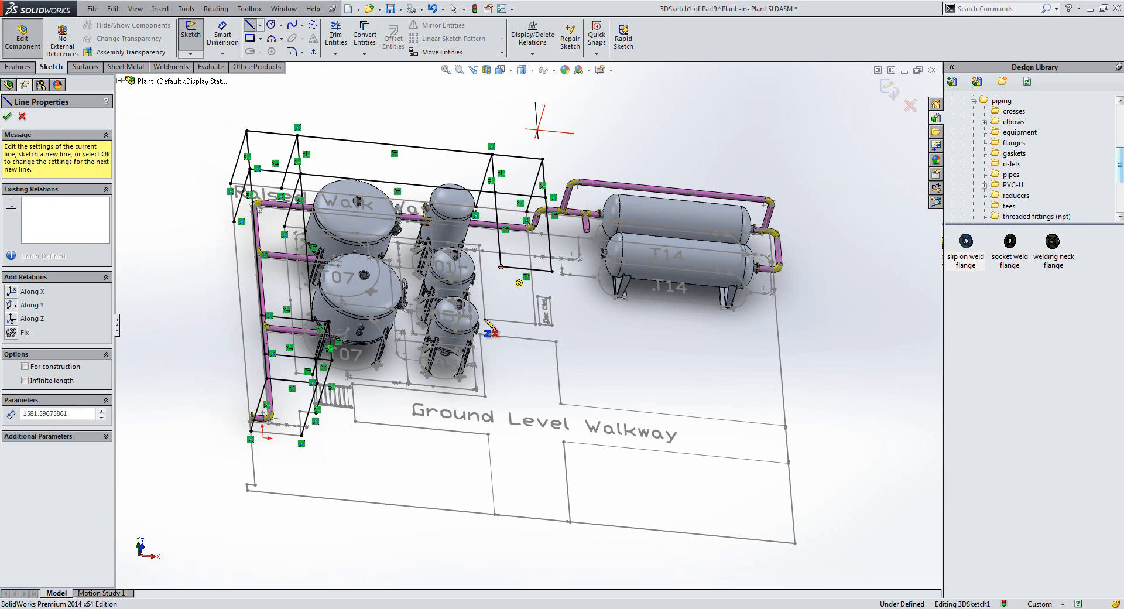
double_click(513, 299)
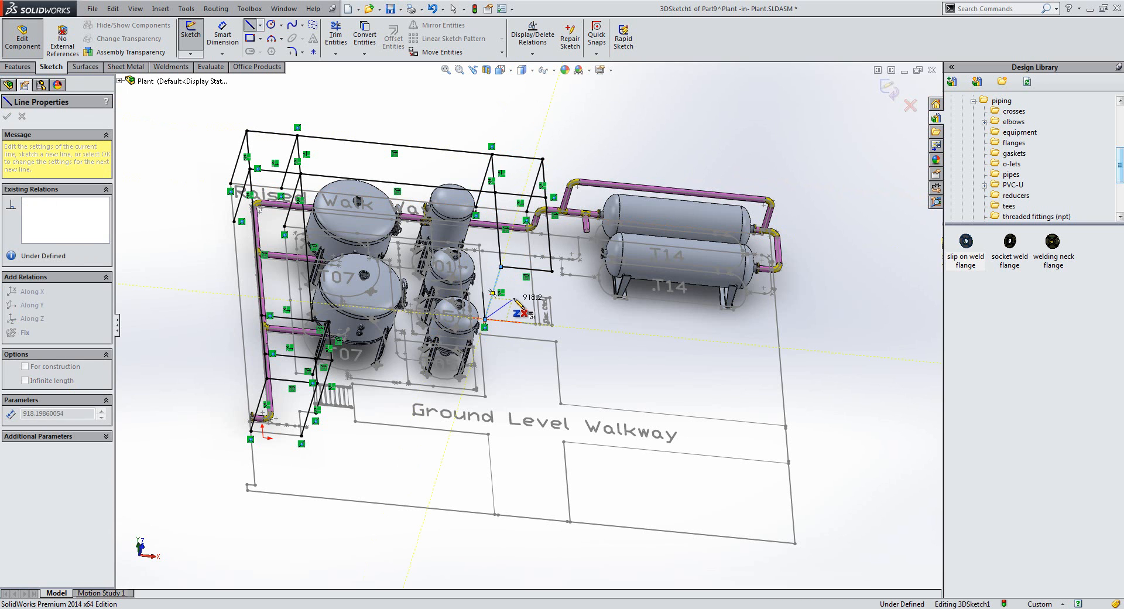
left_click(552, 271)
left_click(535, 323)
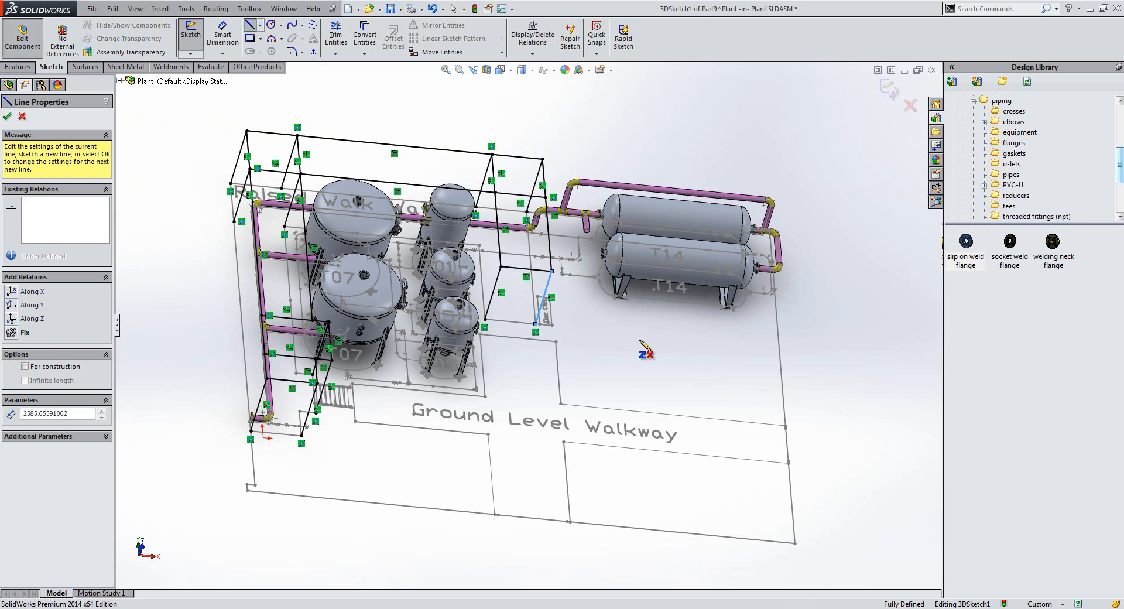
Step: Draw the last two leg lines from the inner corner behind the small tanks and the opposite outer-edge point, and close the 3D sketch
left_click(530, 251)
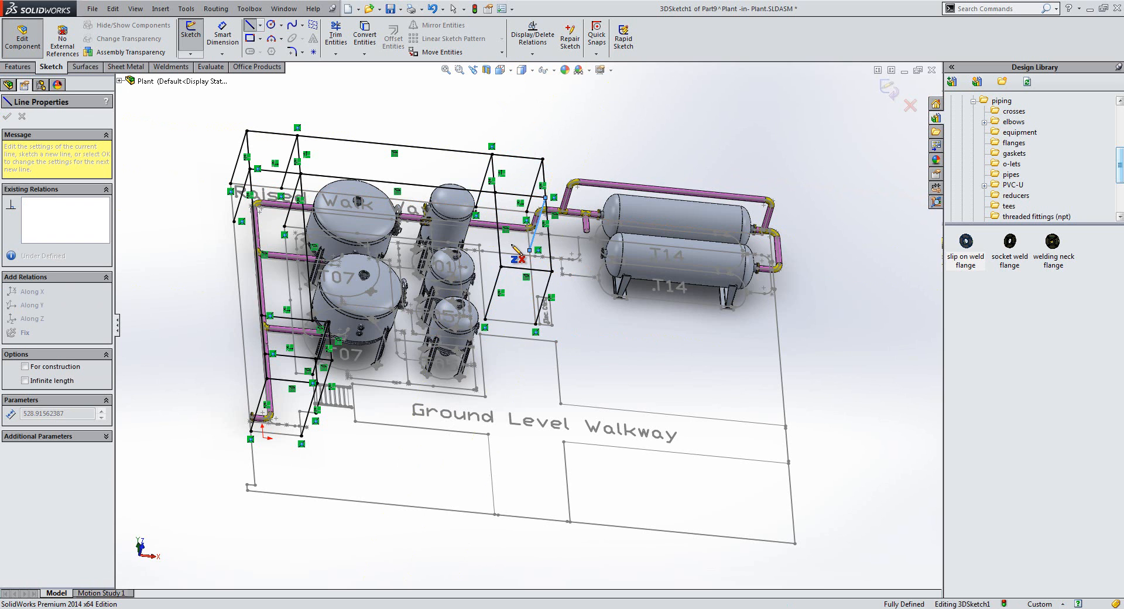
double_click(514, 241)
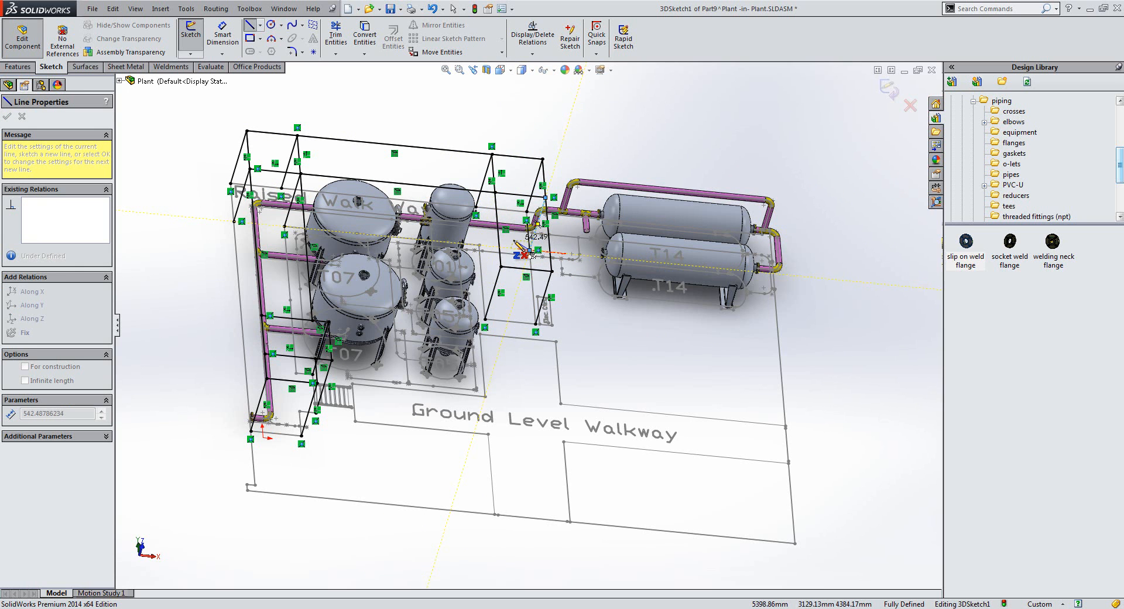
left_click_drag(495, 192, 479, 245)
double_click(573, 157)
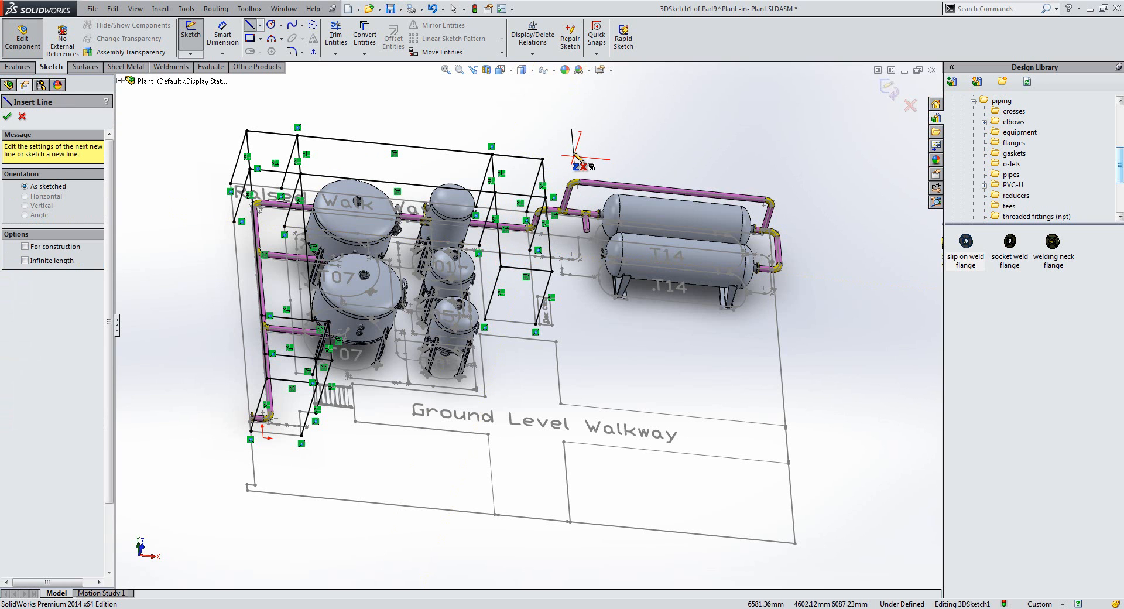
key("Escape")
middle_click_drag(620, 381, 341, 141)
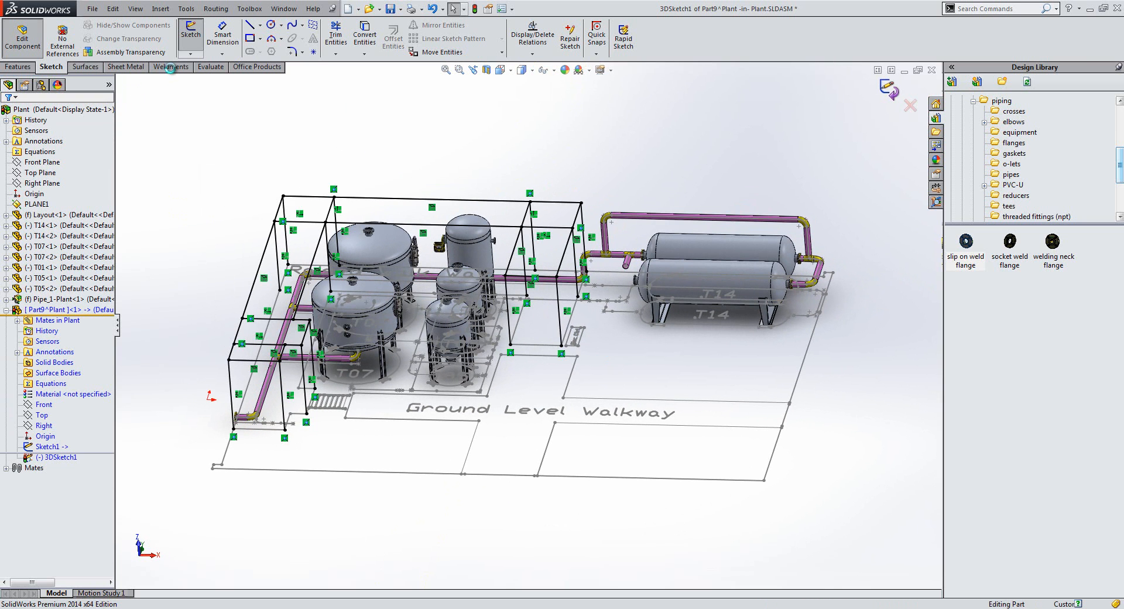
Step: Start a weldment structural member with an iso square tube profile of size 20 x 20 x 2
left_click(170, 67)
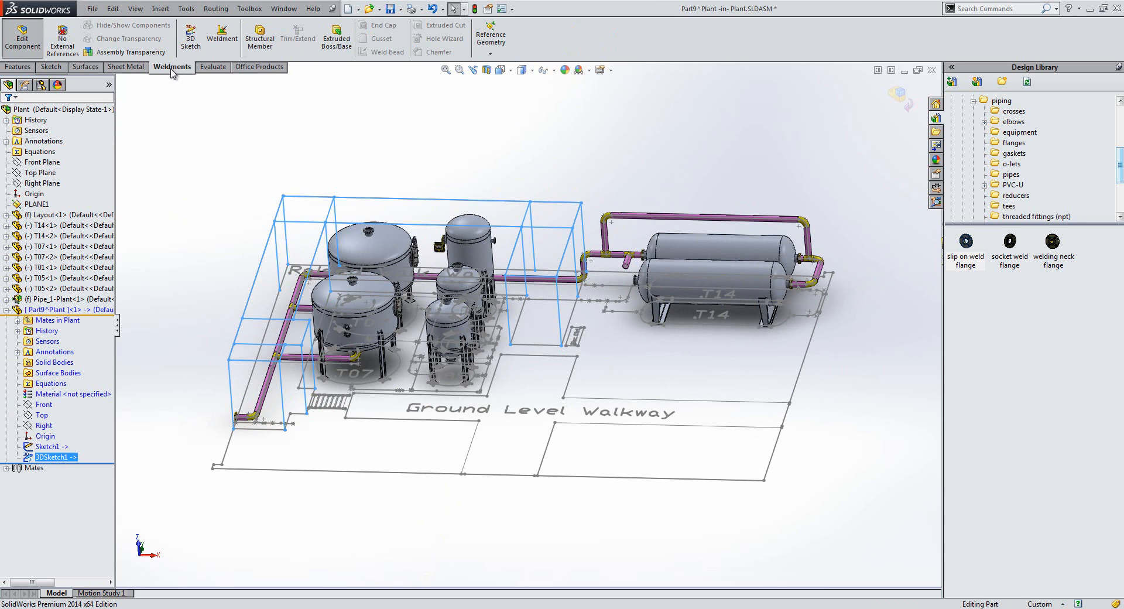
left_click(271, 41)
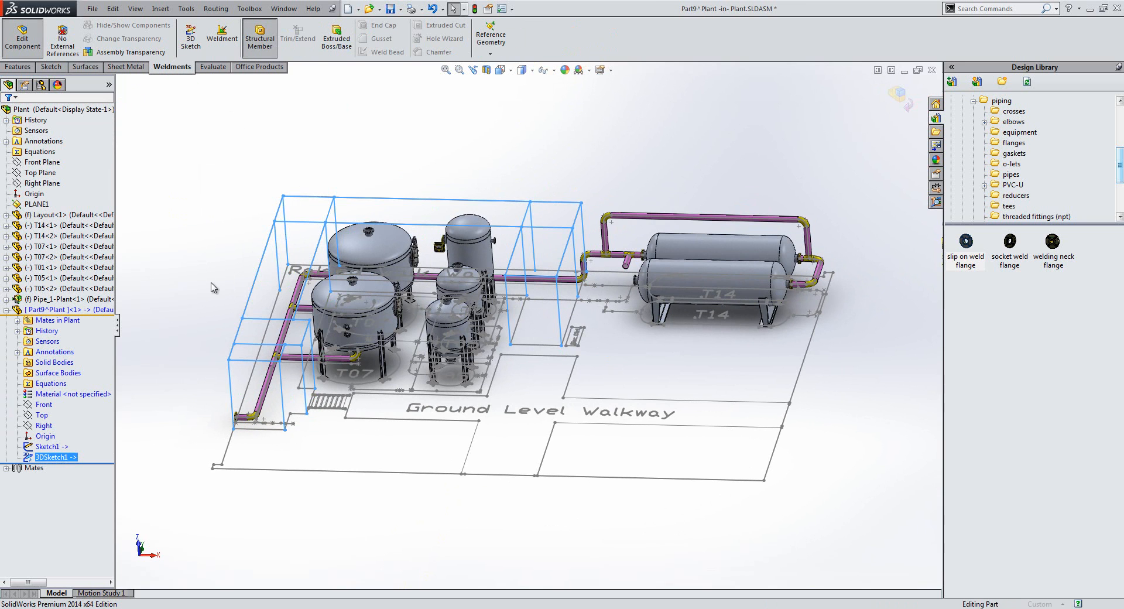
left_click(24, 221)
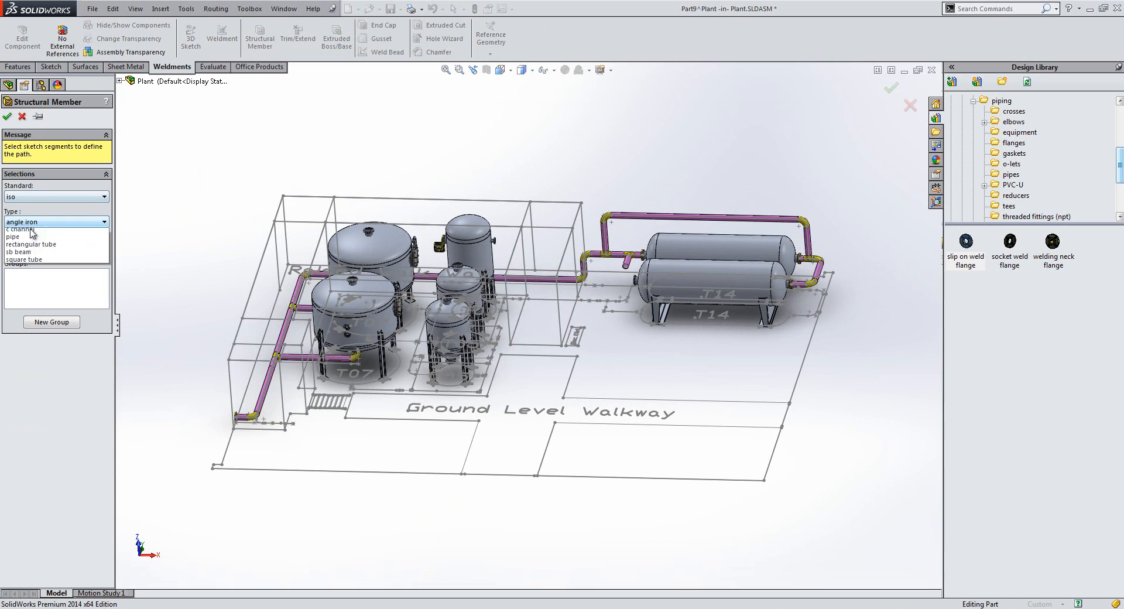
left_click(39, 271)
left_click(41, 249)
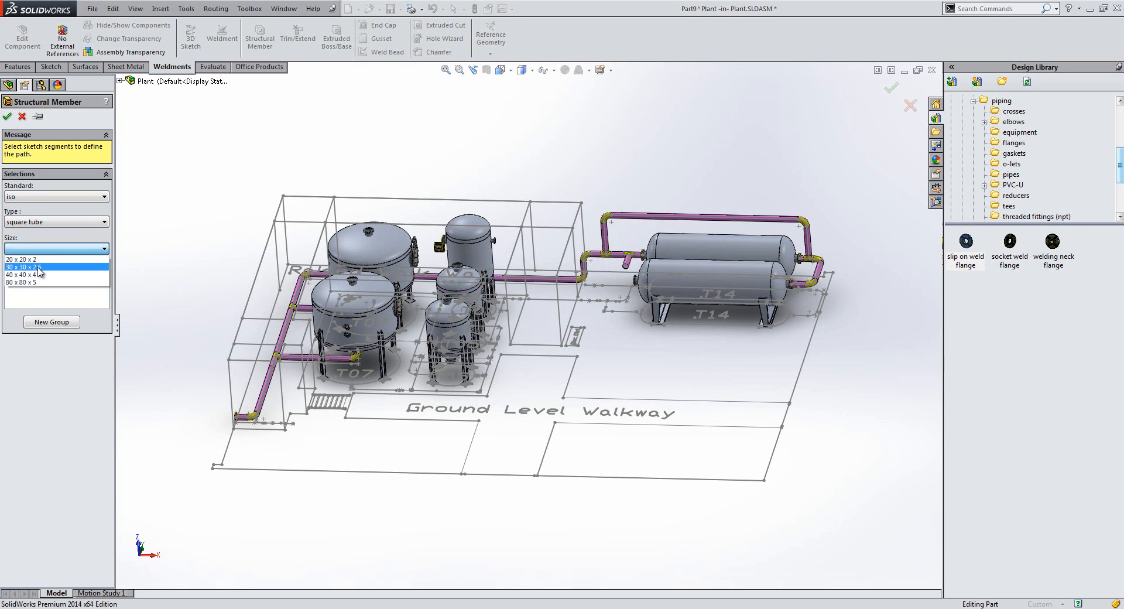
left_click(41, 259)
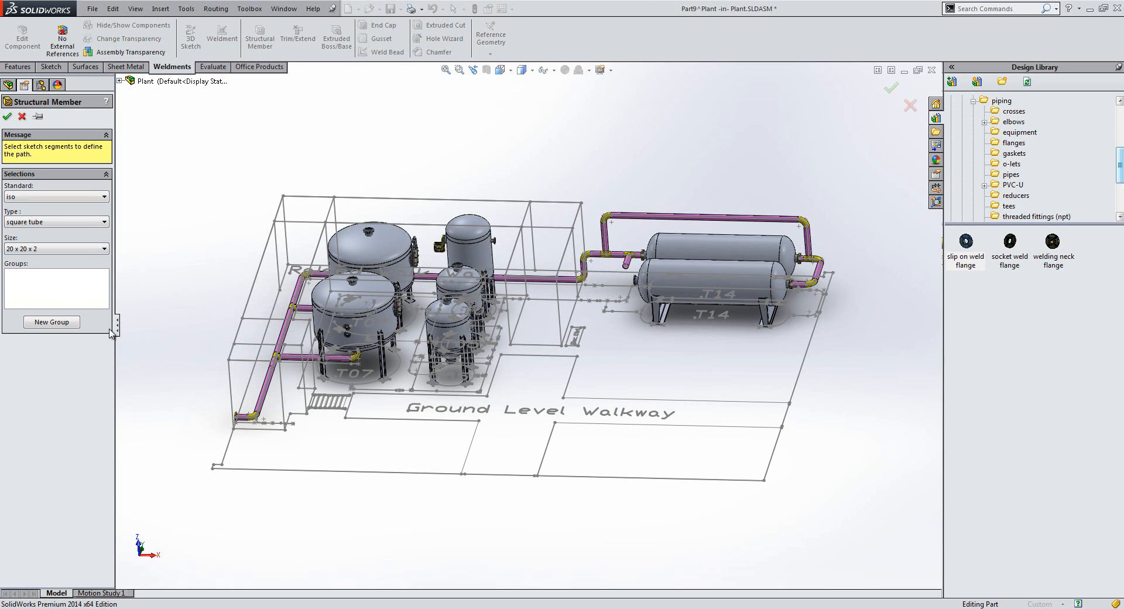
left_click(86, 299)
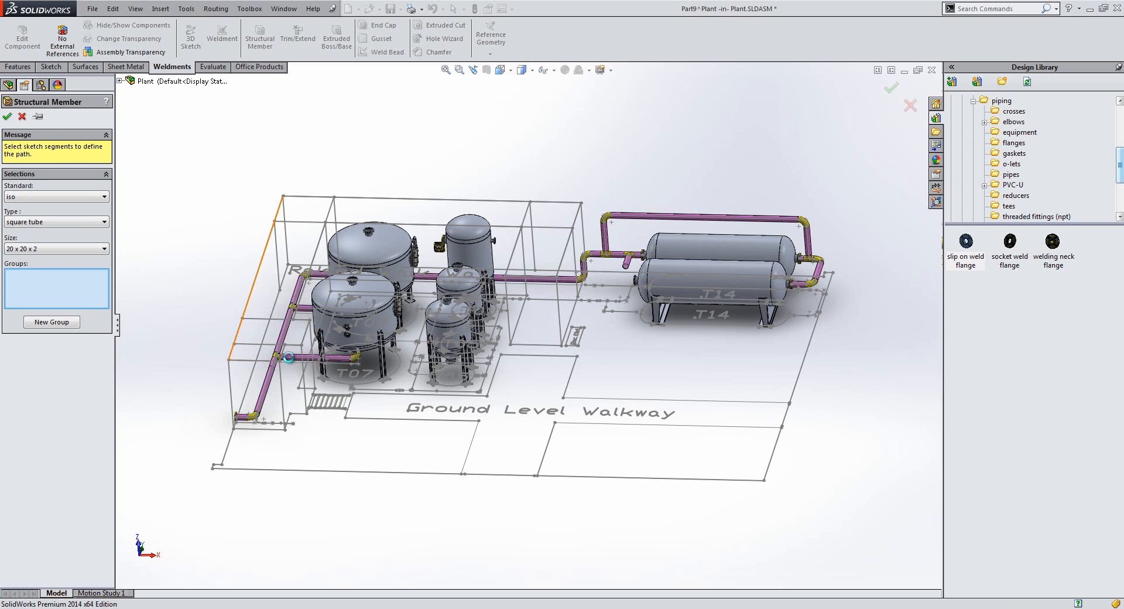
Step: Select the lines running front to back on both arms of the raised walkway as the first member group
left_click(284, 353)
left_click(284, 351)
left_click(305, 283)
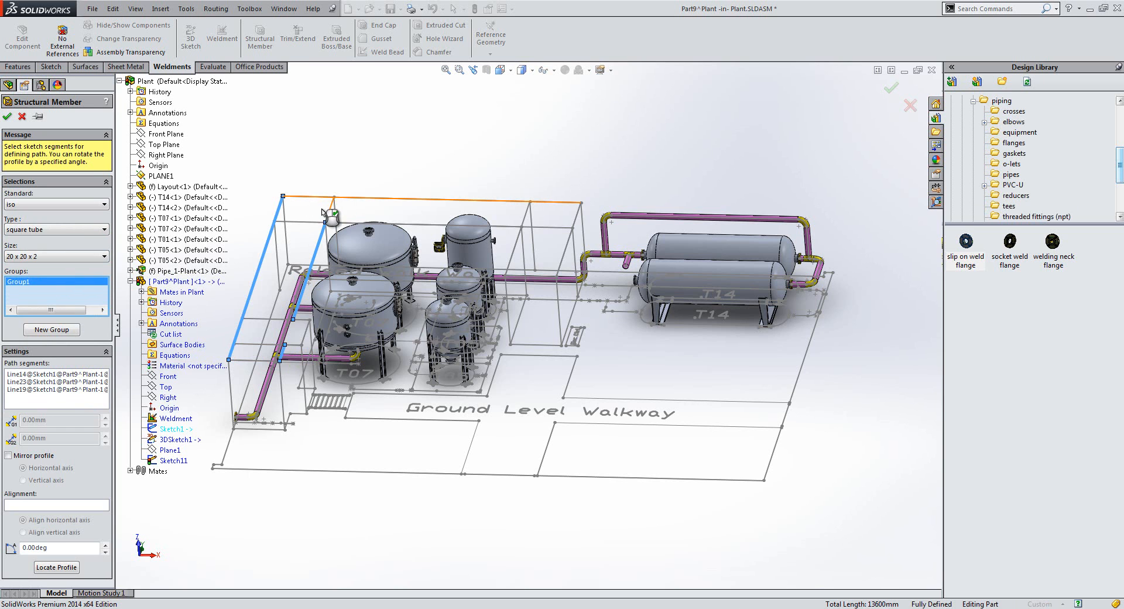
left_click(329, 210)
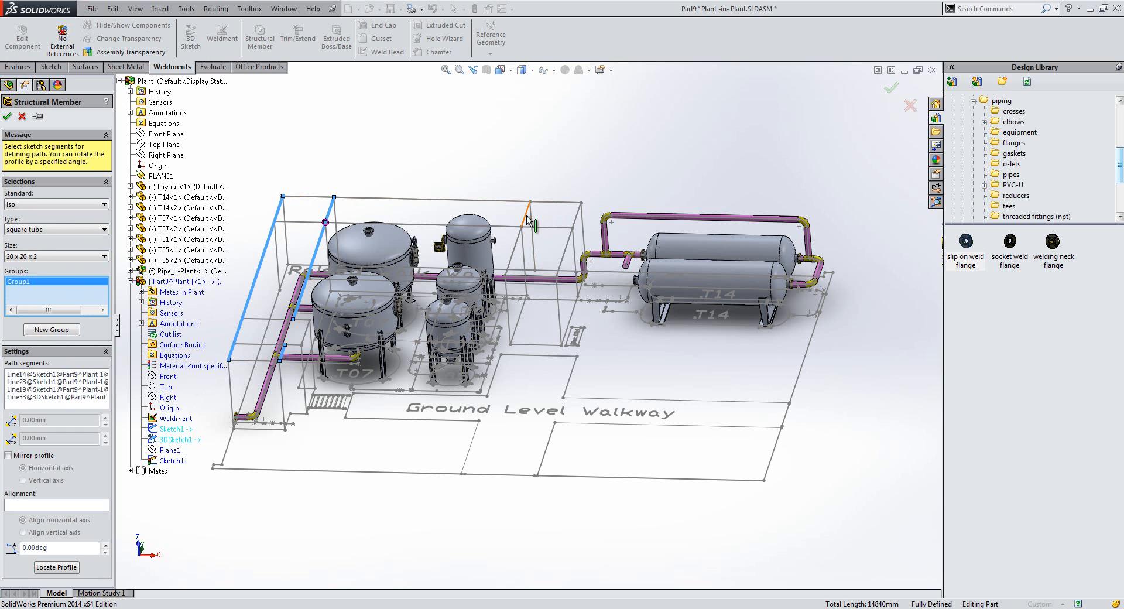
left_click(574, 221)
left_click(511, 256)
Step: Start a second member group with the crosswise lines on the walkway arm beside the large tanks
left_click(52, 330)
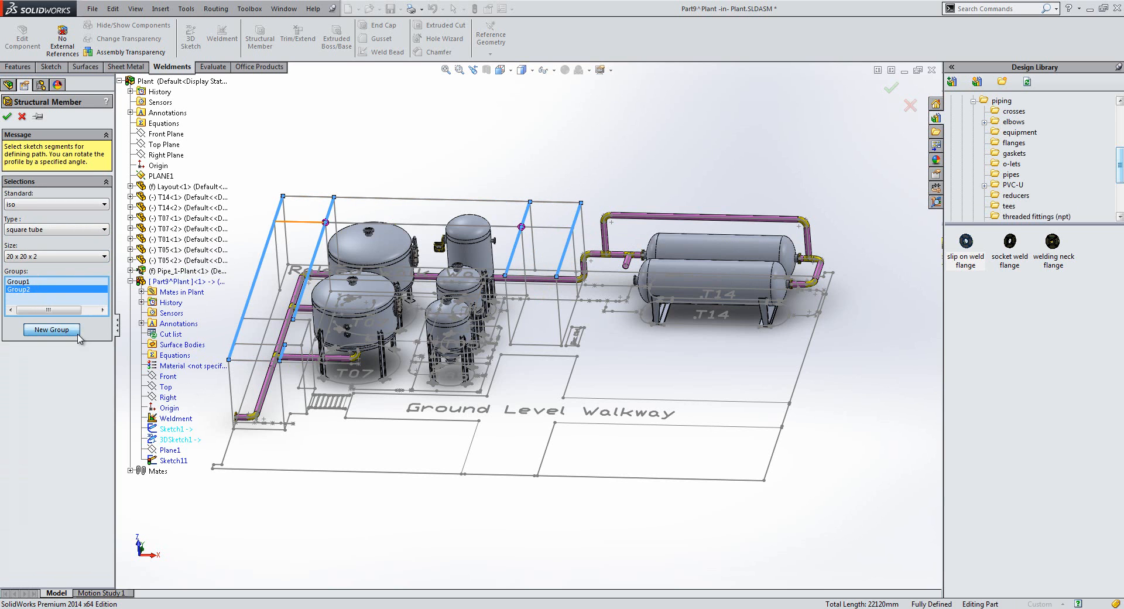
left_click(251, 345)
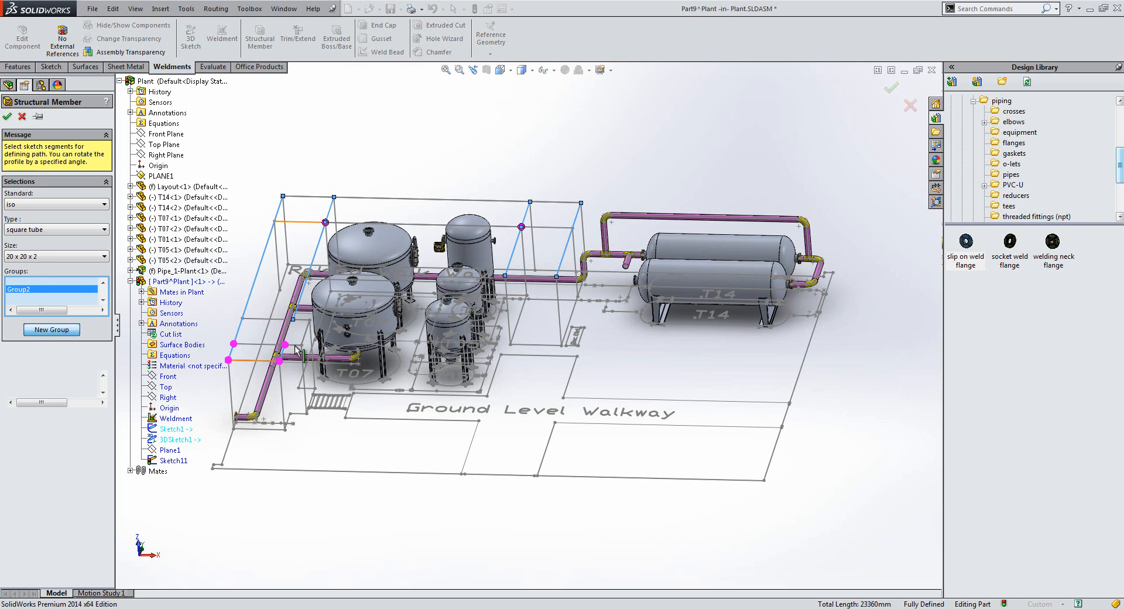
left_click(274, 321)
left_click(271, 346)
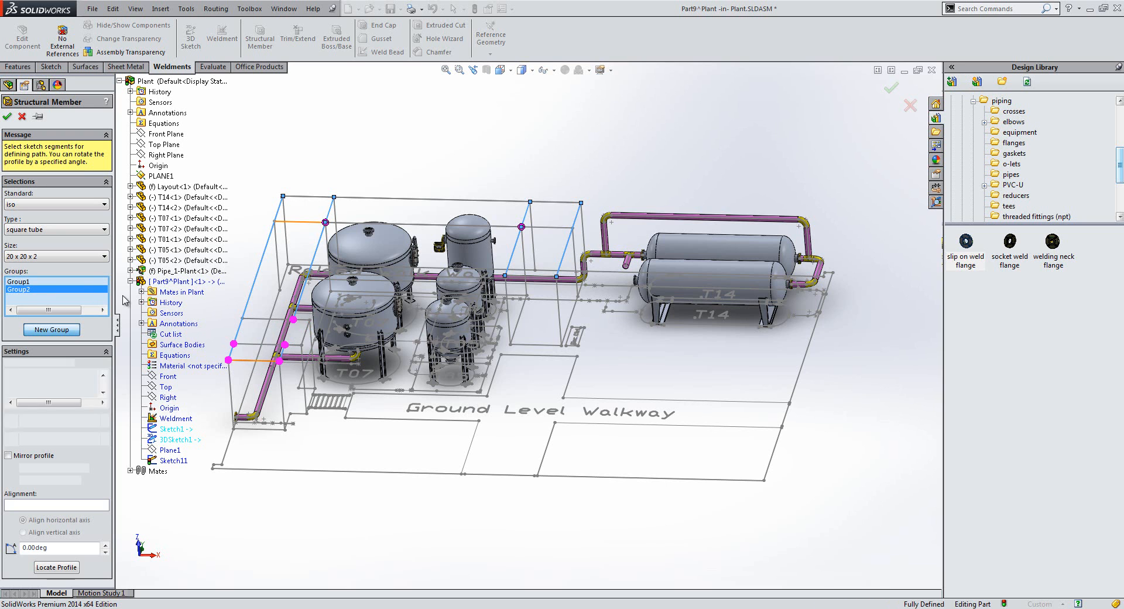
left_click(279, 321)
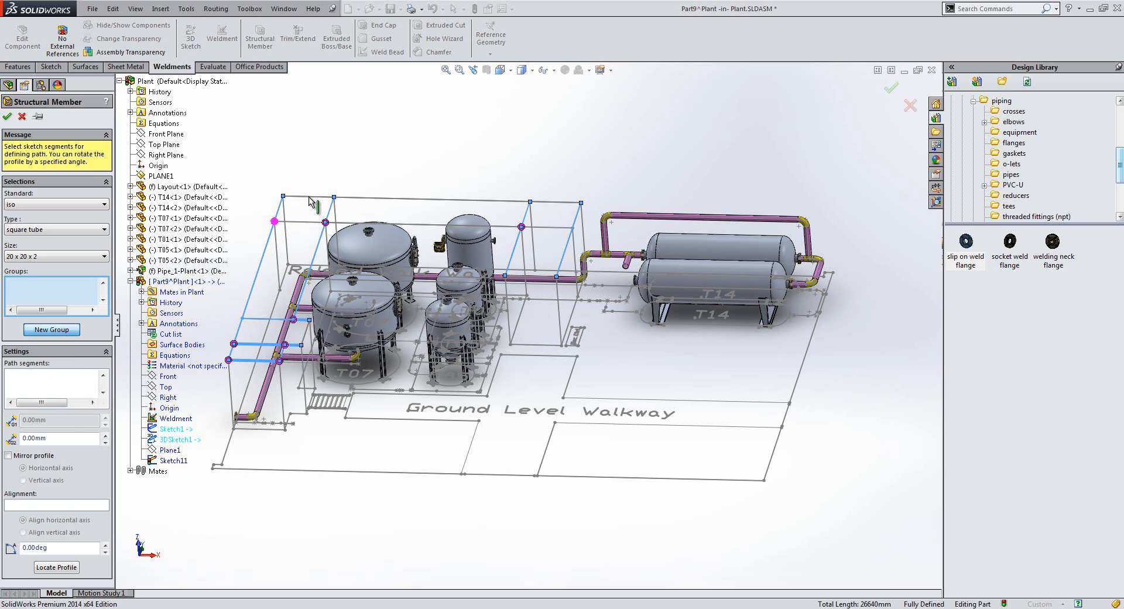
Step: Add the remaining crosswise lines and both long rear lines to the second group, and the short stepped edge near the stairs to the first group
left_click(558, 202)
left_click(539, 316)
left_click(540, 324)
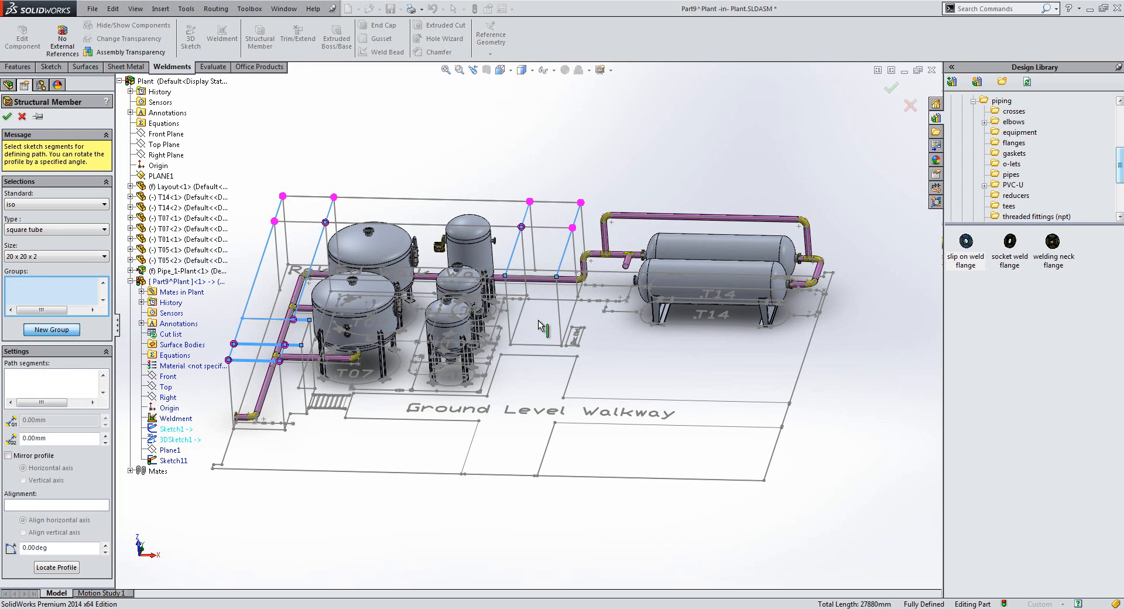
middle_click_drag(539, 321, 540, 329)
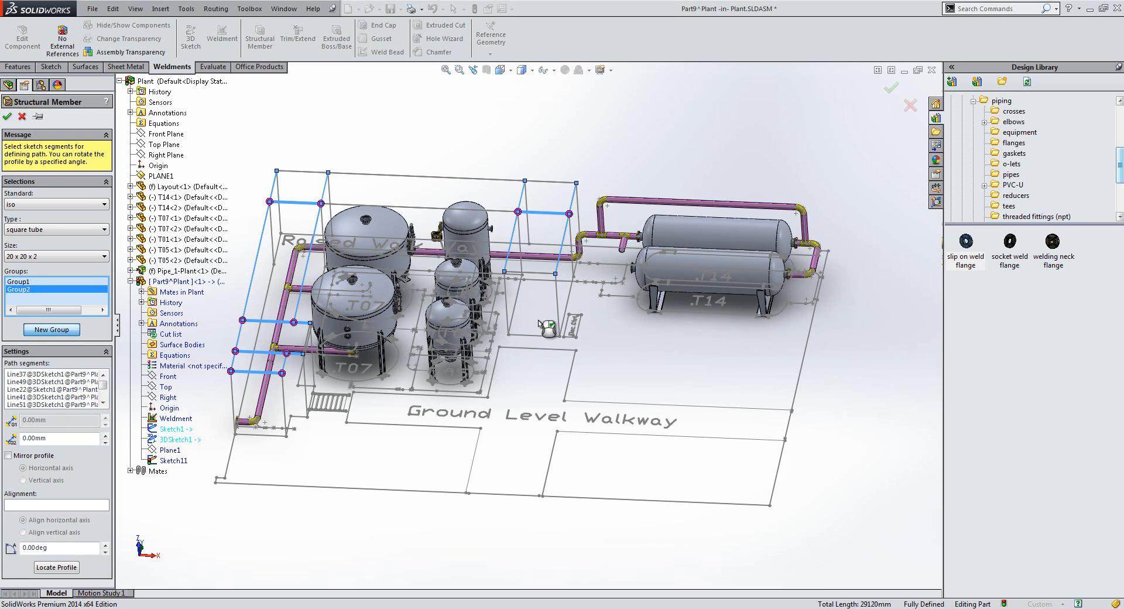
left_click(539, 275)
left_click(496, 210)
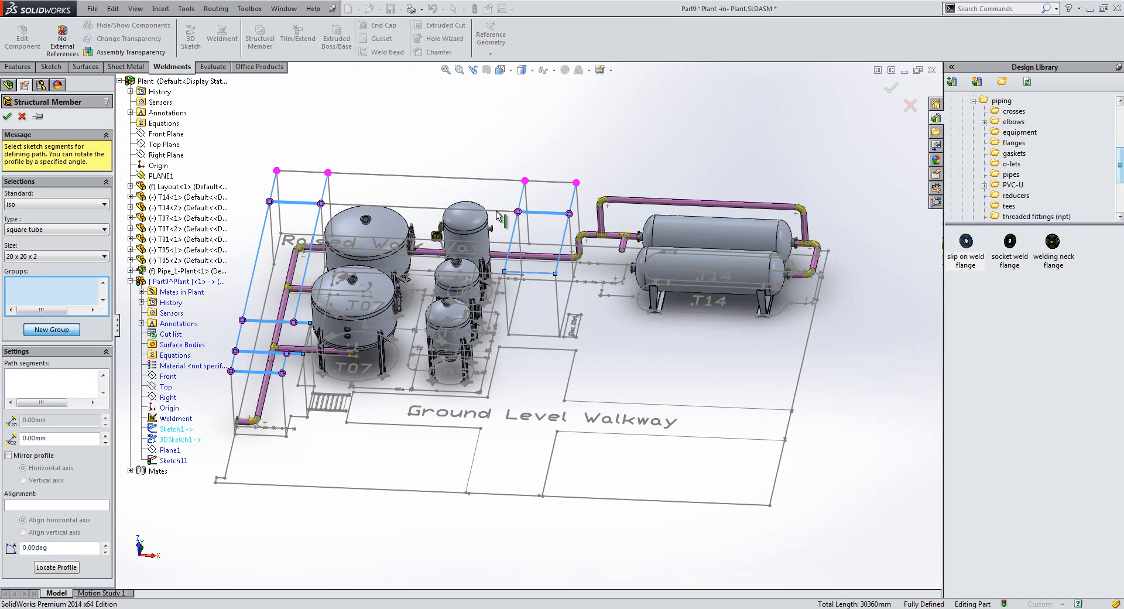
left_click(504, 145)
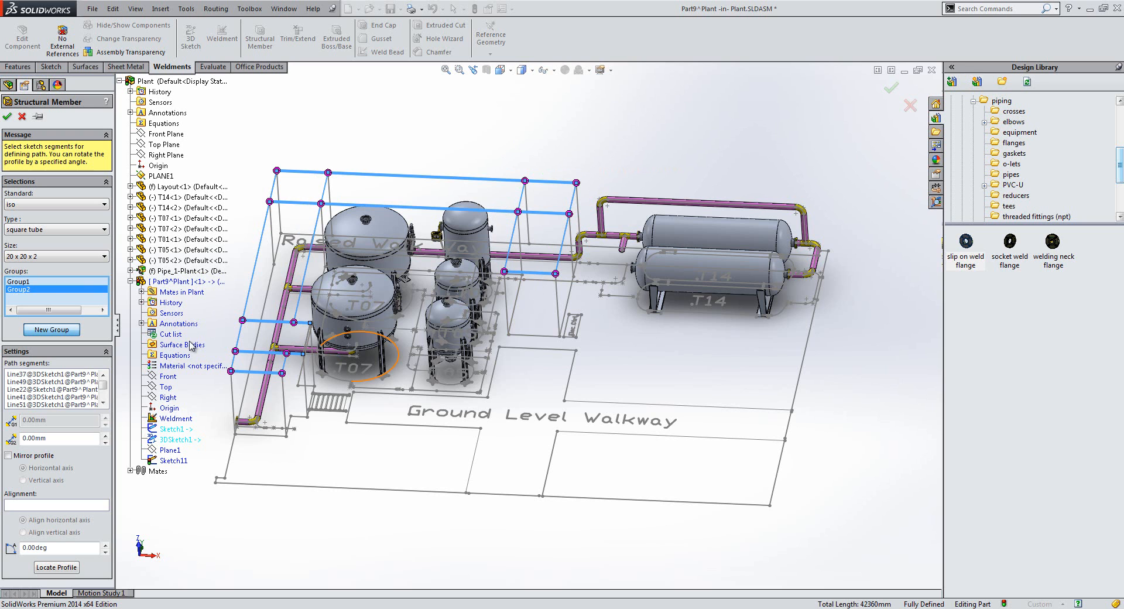
left_click(37, 281)
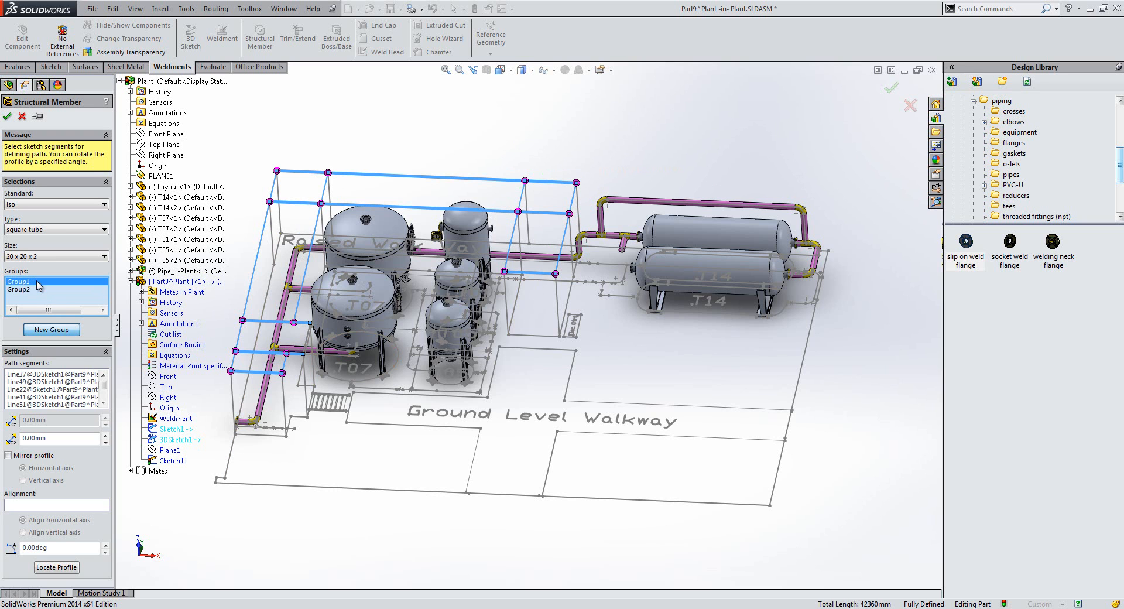
left_click(304, 346)
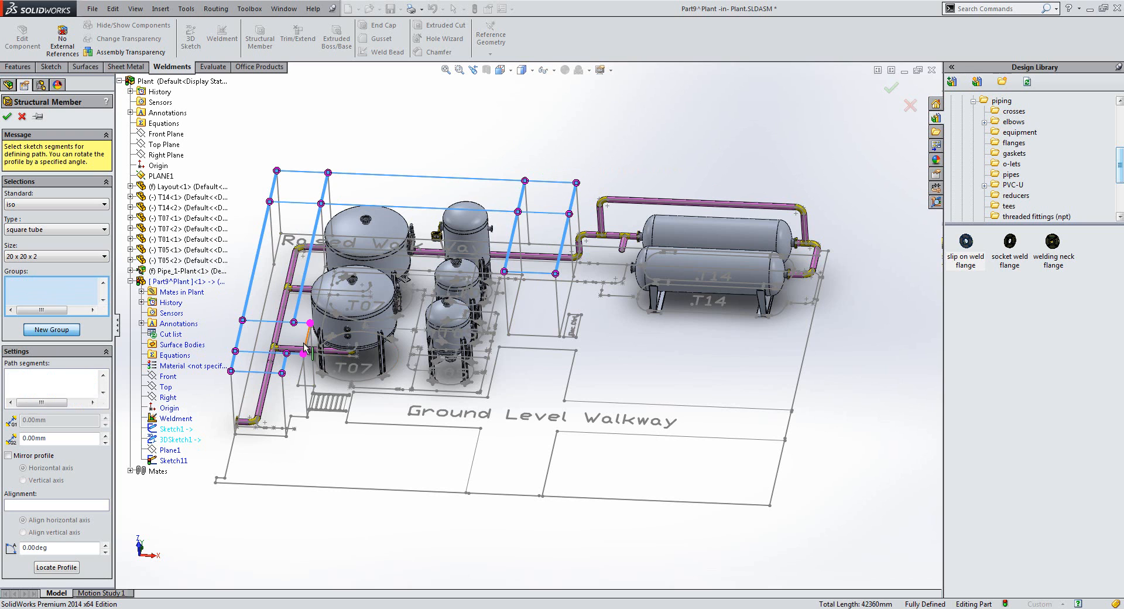
Step: Put all the vertical leg lines into another new group and create the structural members
left_click(62, 329)
left_click(46, 331)
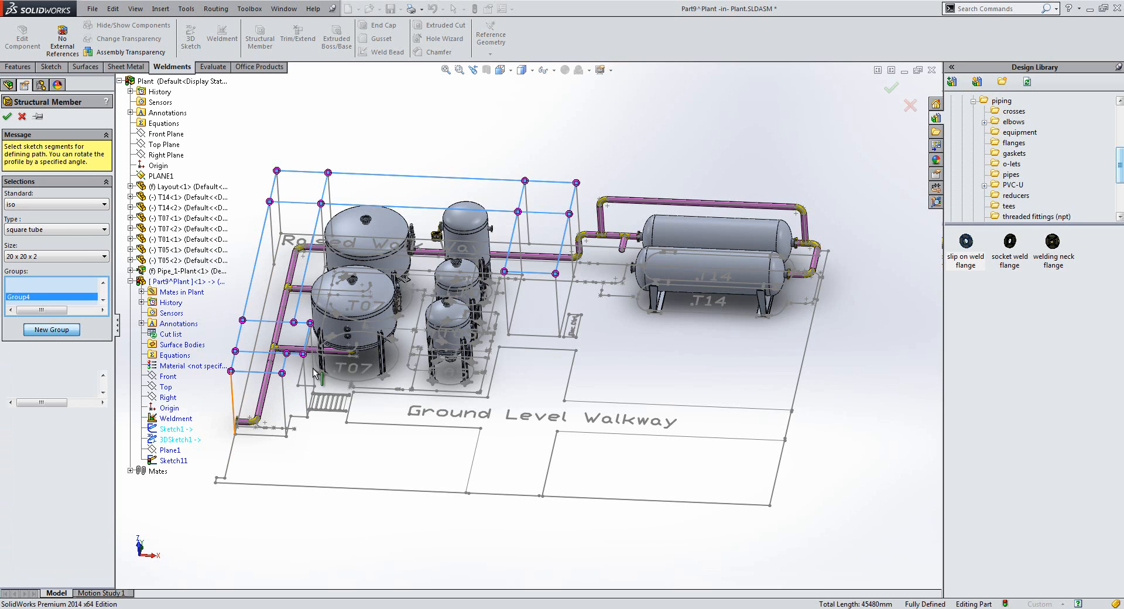
left_click(280, 209)
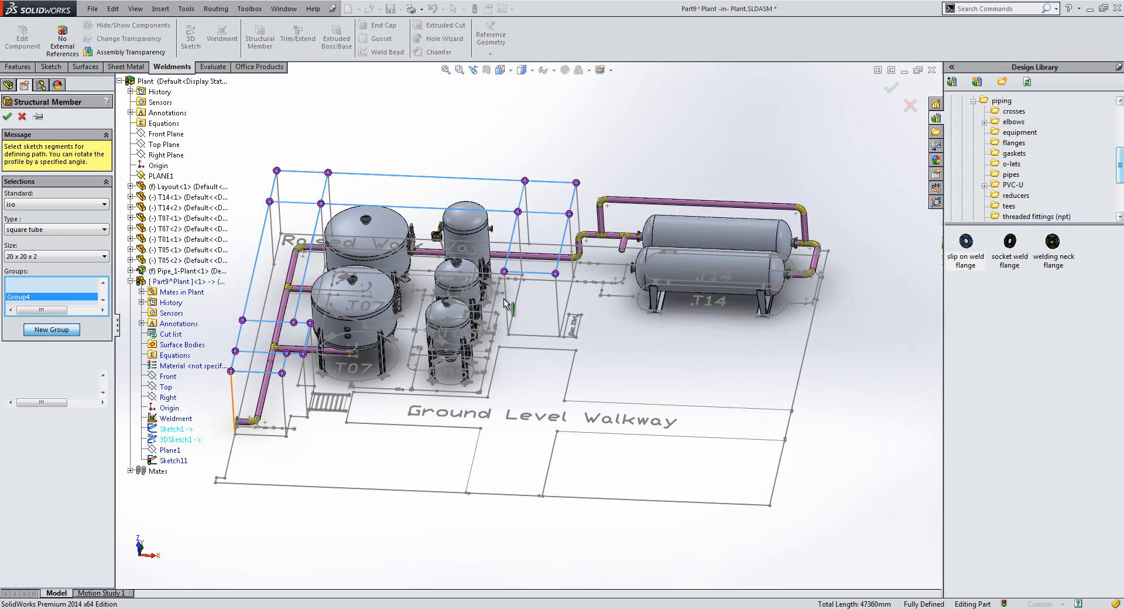
left_click(557, 304)
left_click(579, 209)
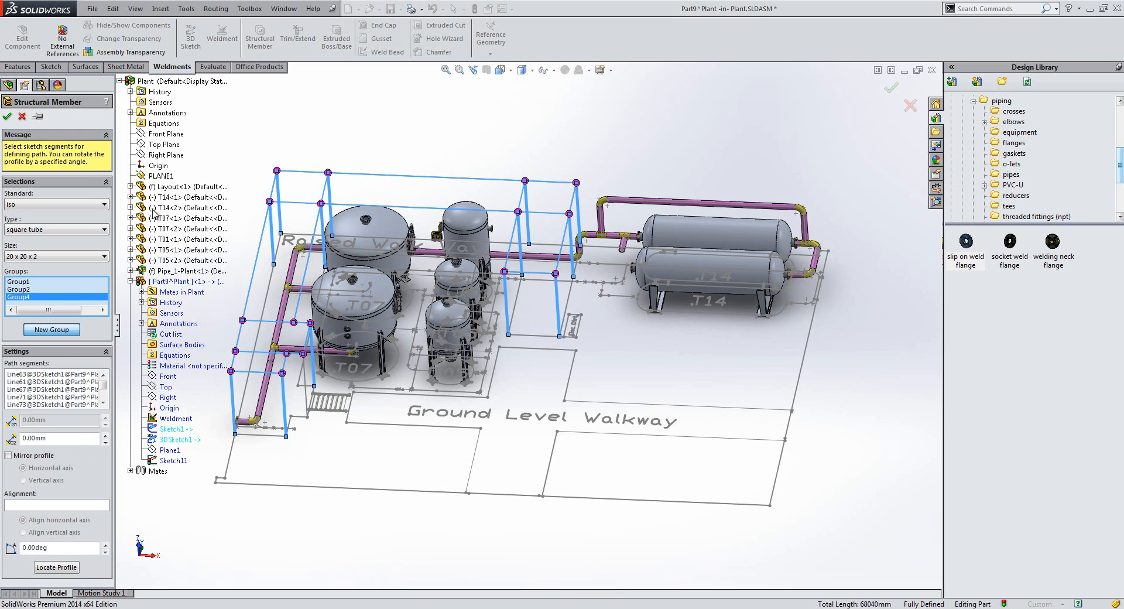
left_click(7, 118)
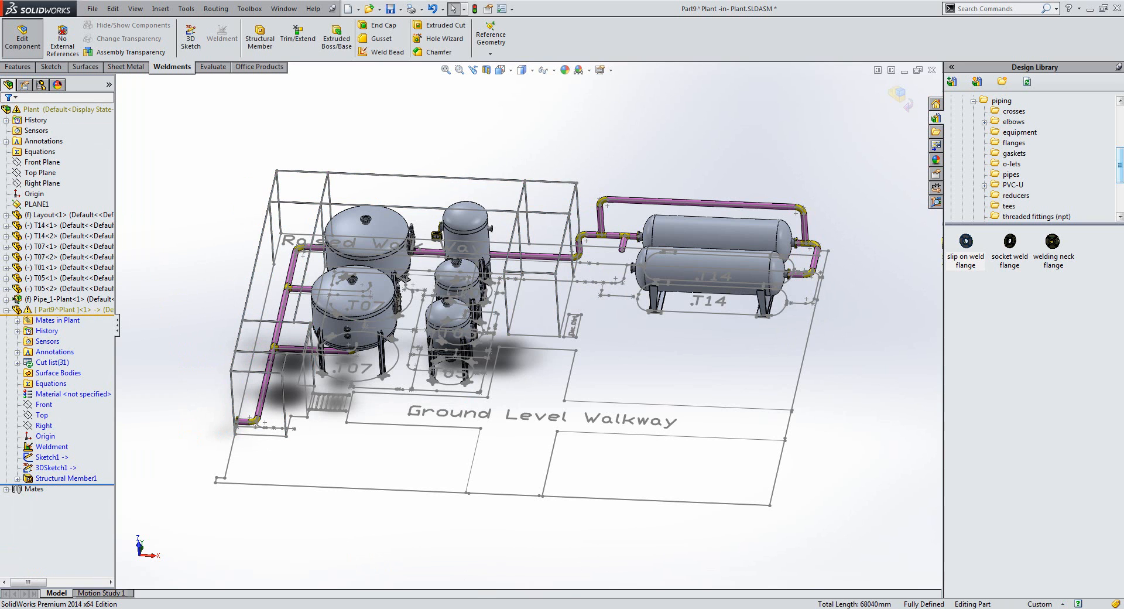
middle_click_drag(475, 574, 460, 591)
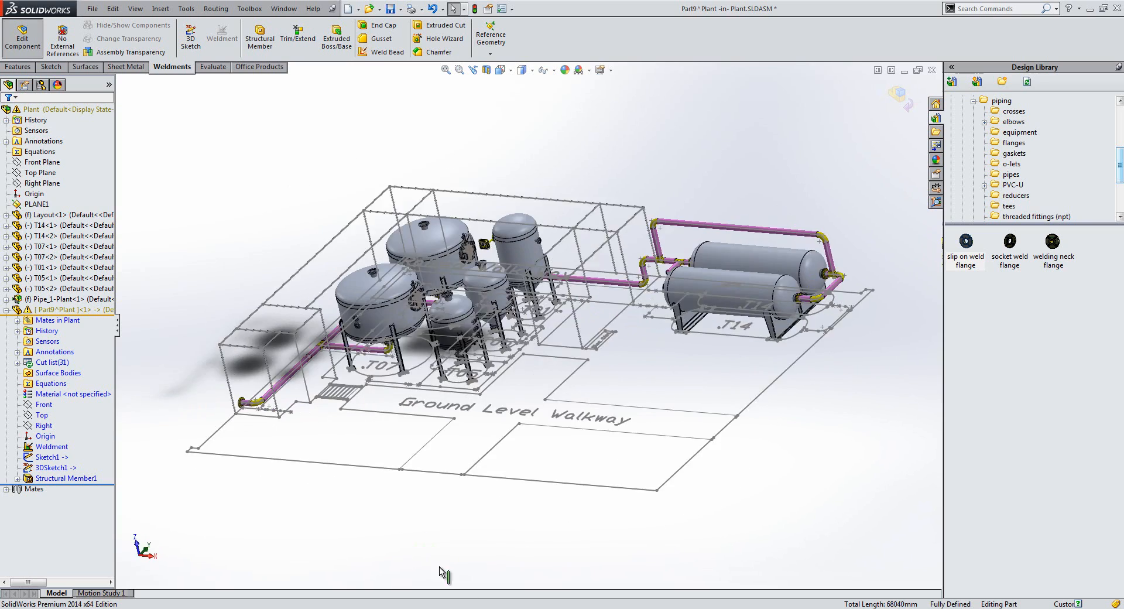
scroll(303, 345, "down", 5)
mouse_move(375, 505)
middle_mouse_down()
mouse_move(391, 497)
mouse_move(364, 490)
middle_mouse_up()
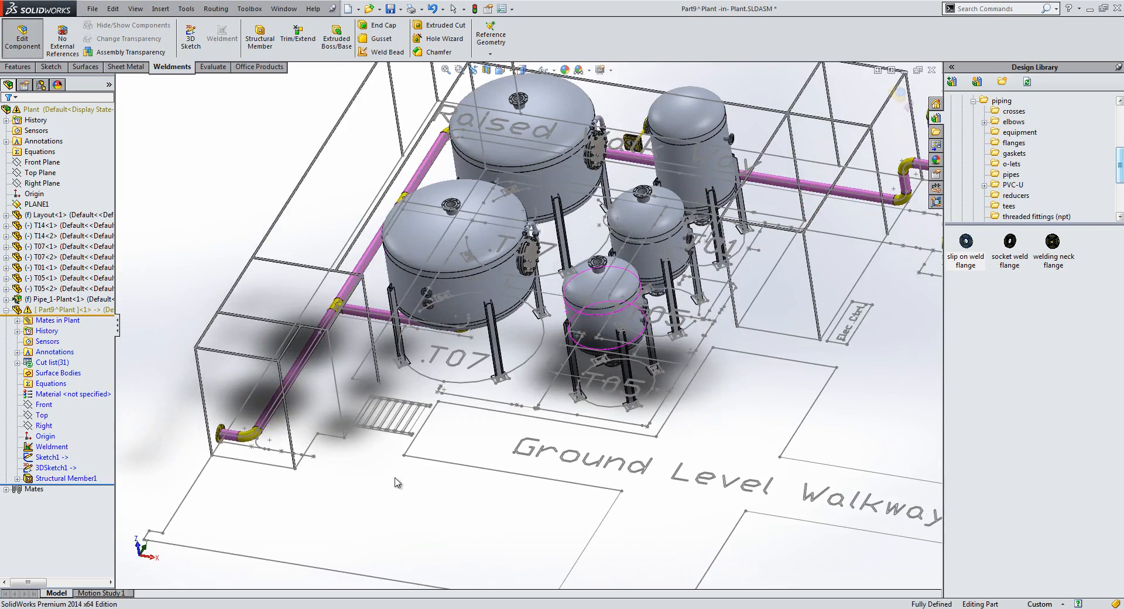
Step: Extrude the walkway outline sketch 3 mm as a separate body, starting from a 10 mm offset, to form the deck plate
scroll(397, 477, "up", 3)
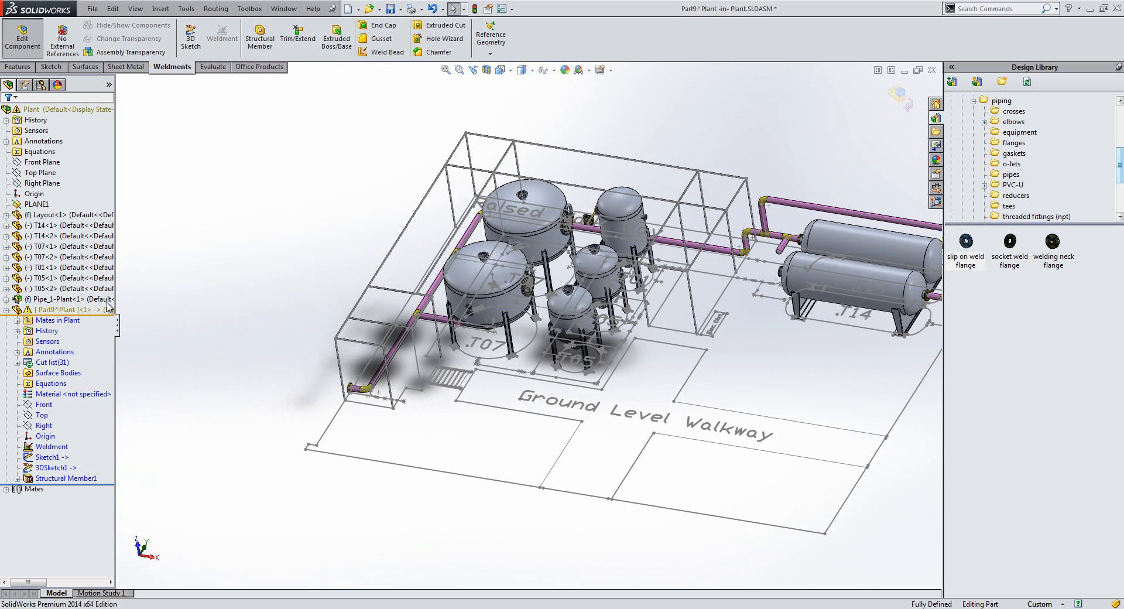
left_click(49, 458)
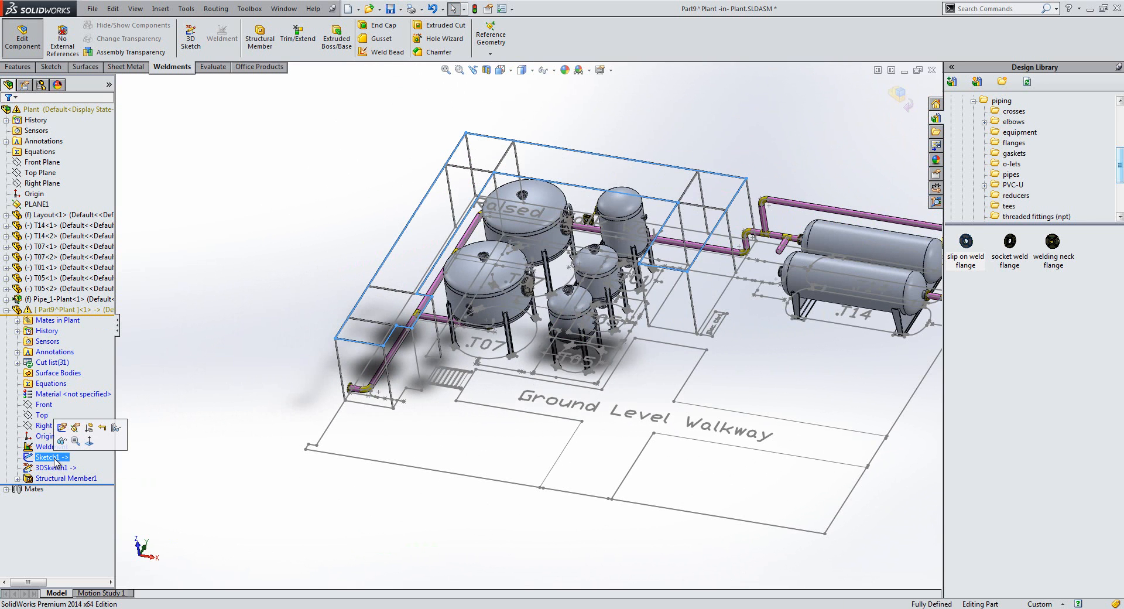
left_click(23, 69)
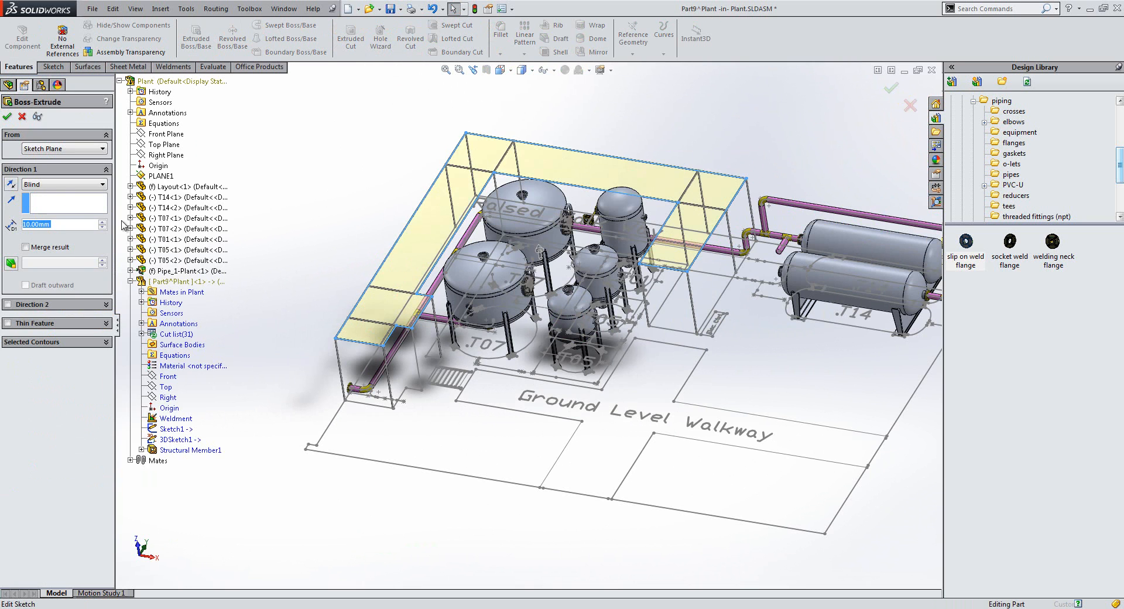
type("3")
key("Return")
left_click(63, 154)
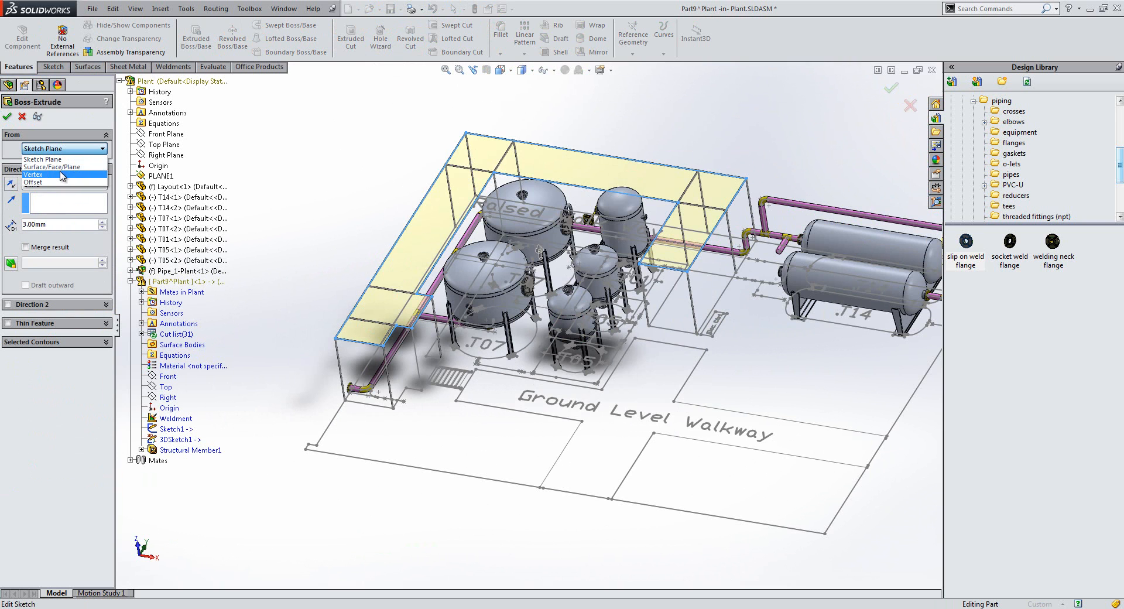
left_click(59, 181)
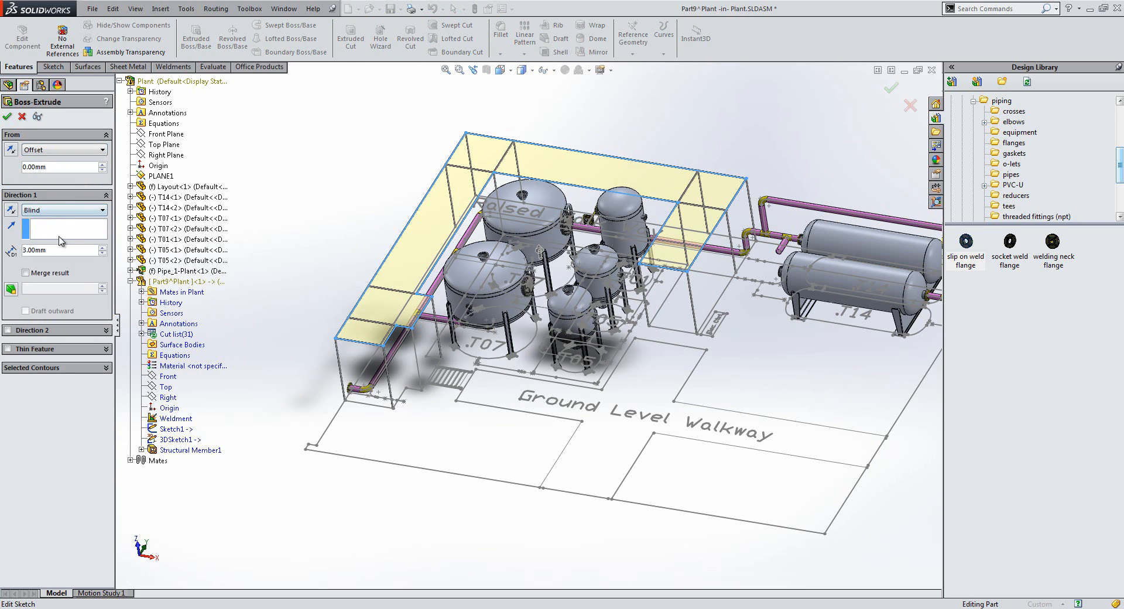
type("10")
key("Return")
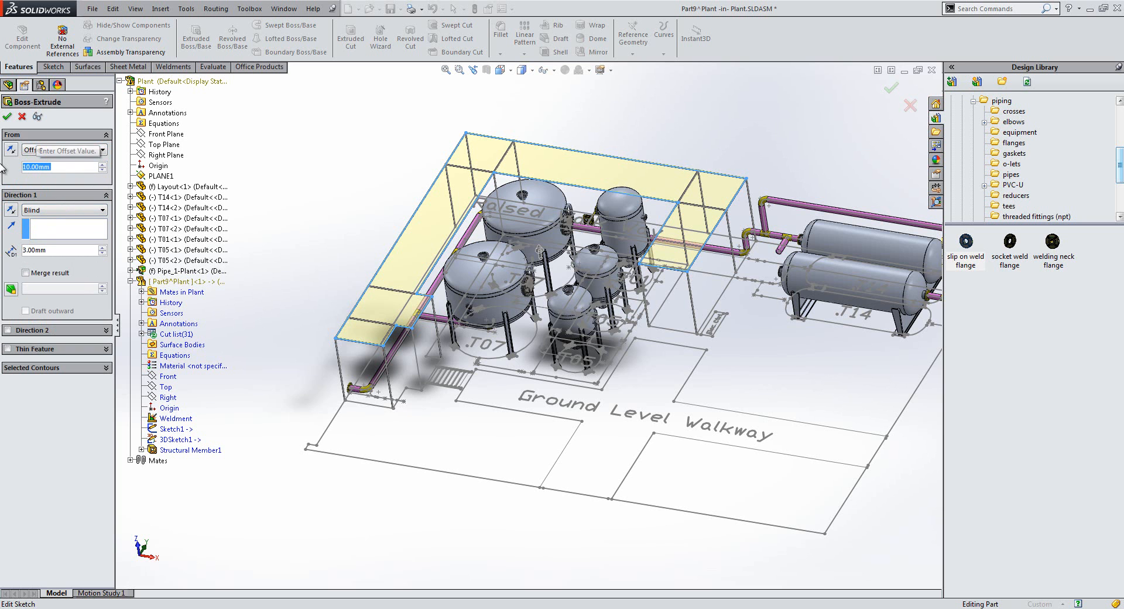
scroll(352, 332, "down", 3)
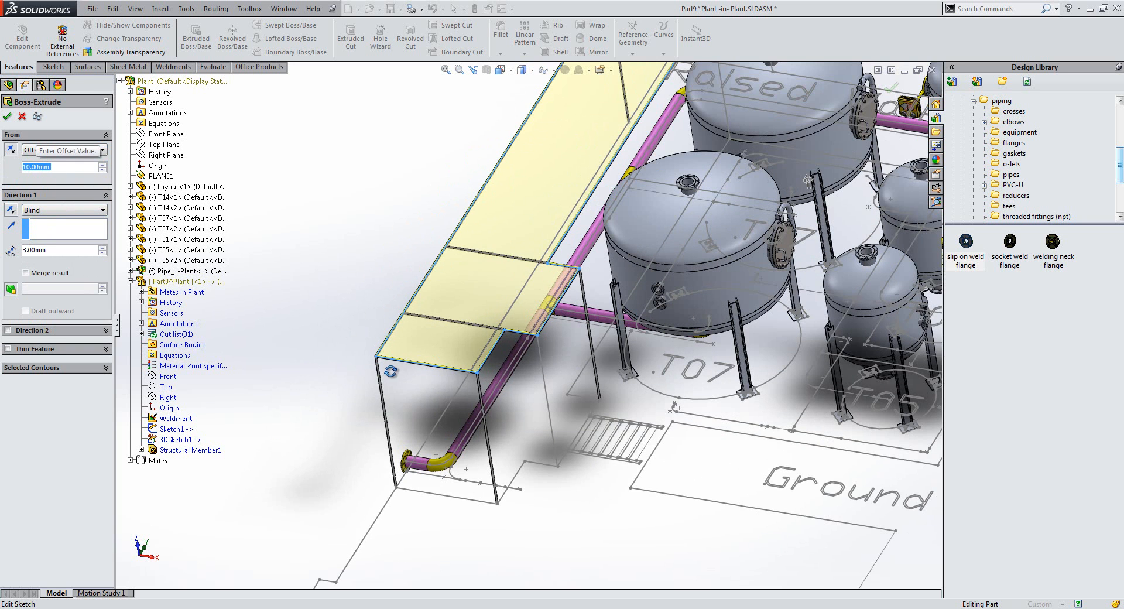
scroll(398, 372, "down", 3)
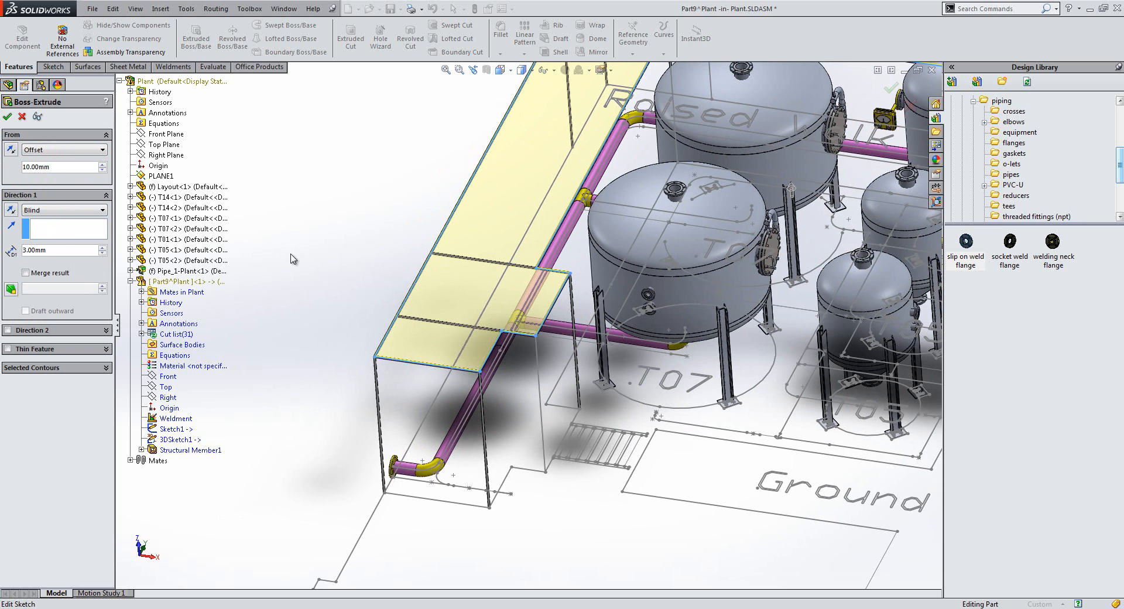
key("Return")
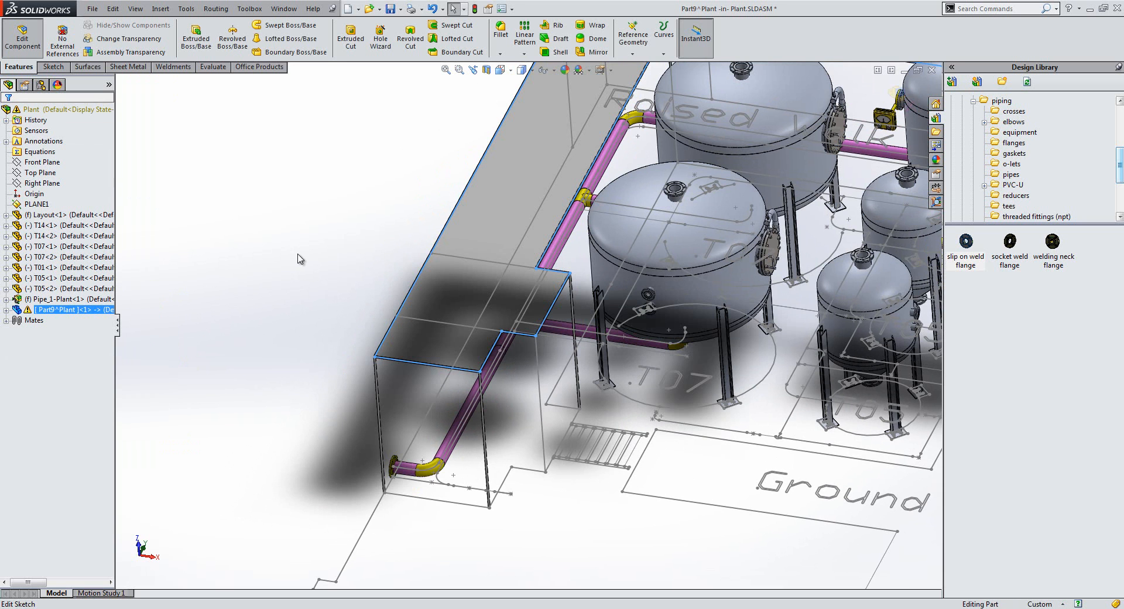
Step: Look over the raised walkway's deck and frame, finish editing the walkway part and return to the plant assembly
scroll(395, 228, "up", 5)
mouse_move(395, 228)
middle_mouse_down()
mouse_move(407, 216)
mouse_move(393, 247)
middle_mouse_up()
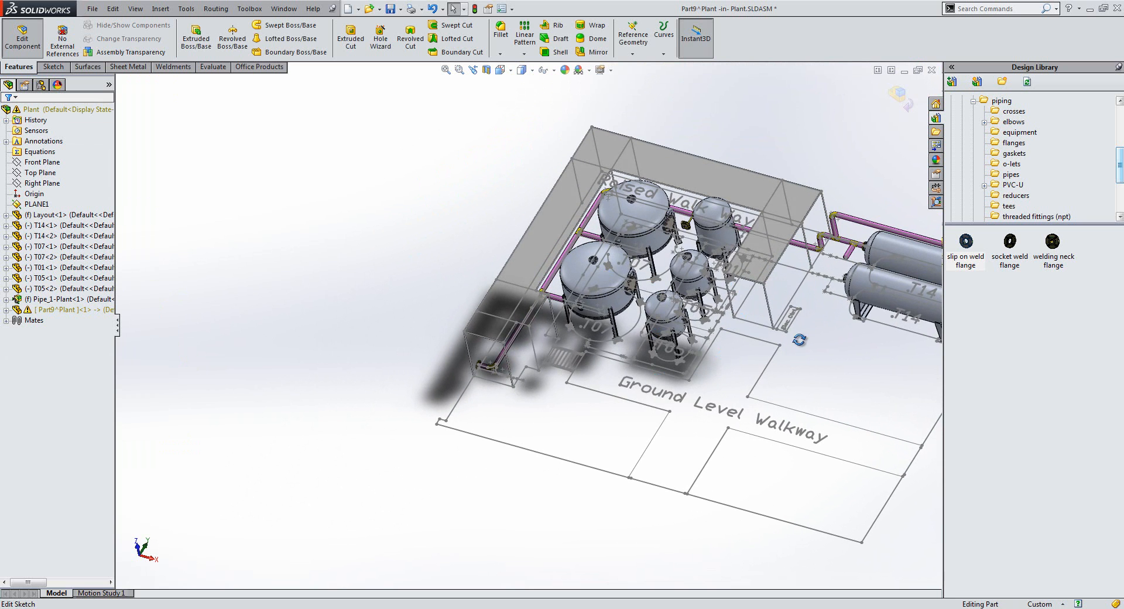
mouse_move(819, 386)
middle_mouse_down()
mouse_move(834, 369)
mouse_move(826, 372)
middle_mouse_up()
scroll(691, 265, "down", 6)
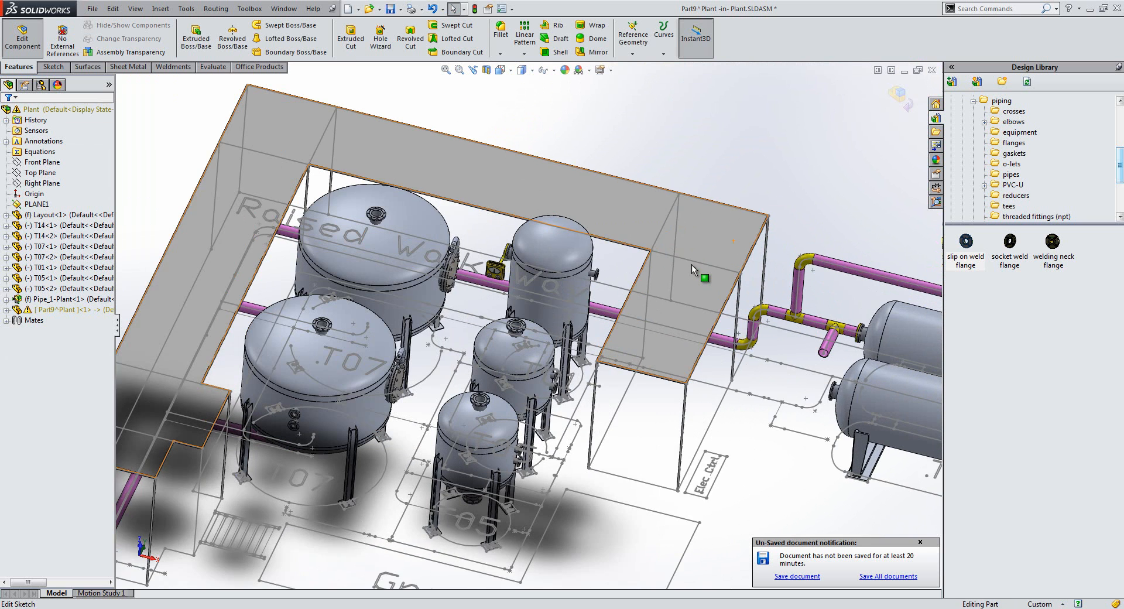
scroll(533, 329, "up", 2)
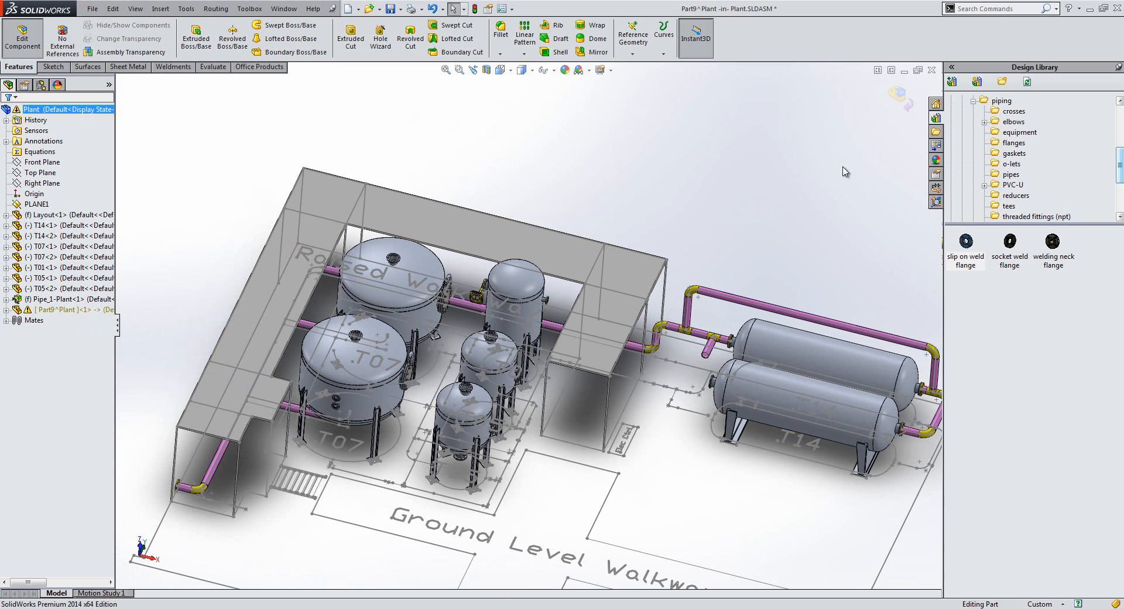
left_click(901, 98)
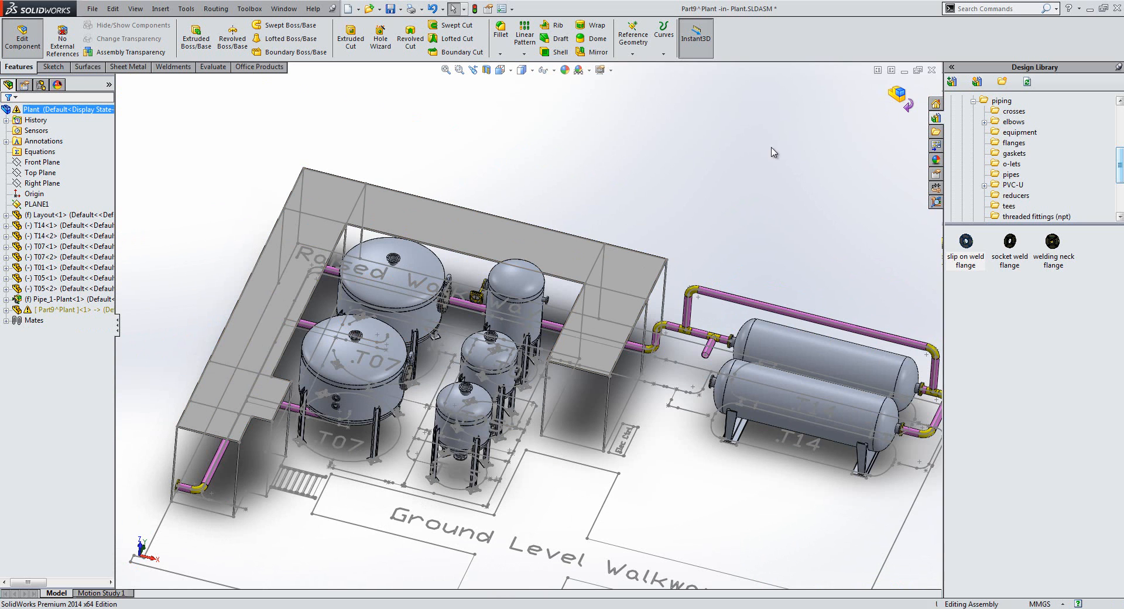
Step: Insert one Building component from the design library folder that holds the tank models into the plant assembly
middle_click_drag(654, 191, 680, 197)
scroll(637, 197, "up", 2)
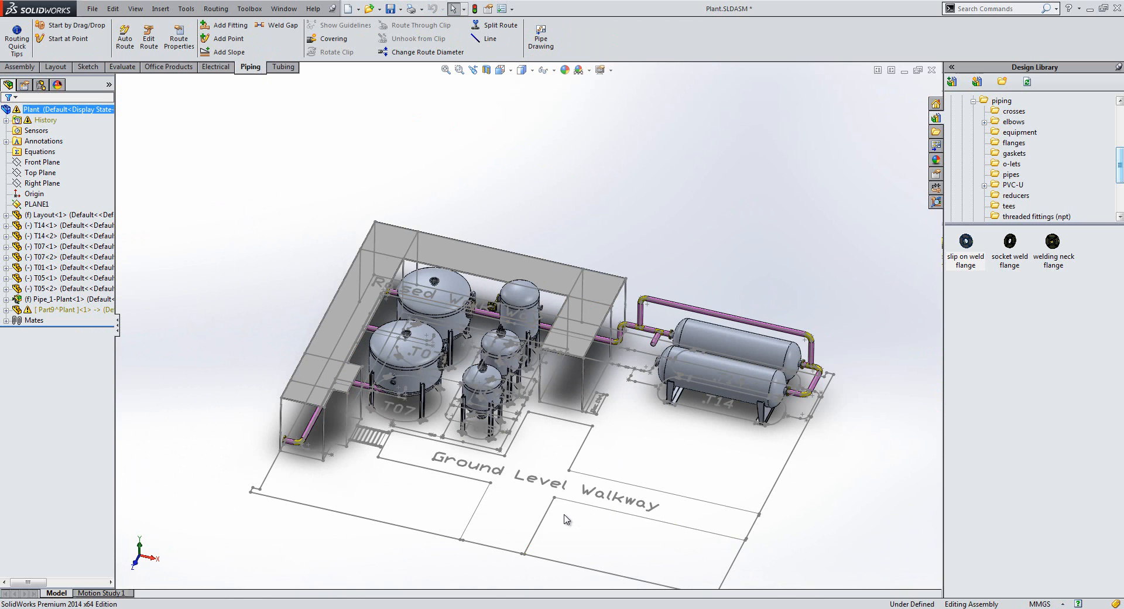
left_click(973, 101)
left_click(1001, 132)
left_click(994, 175)
left_click_drag(967, 244, 790, 212)
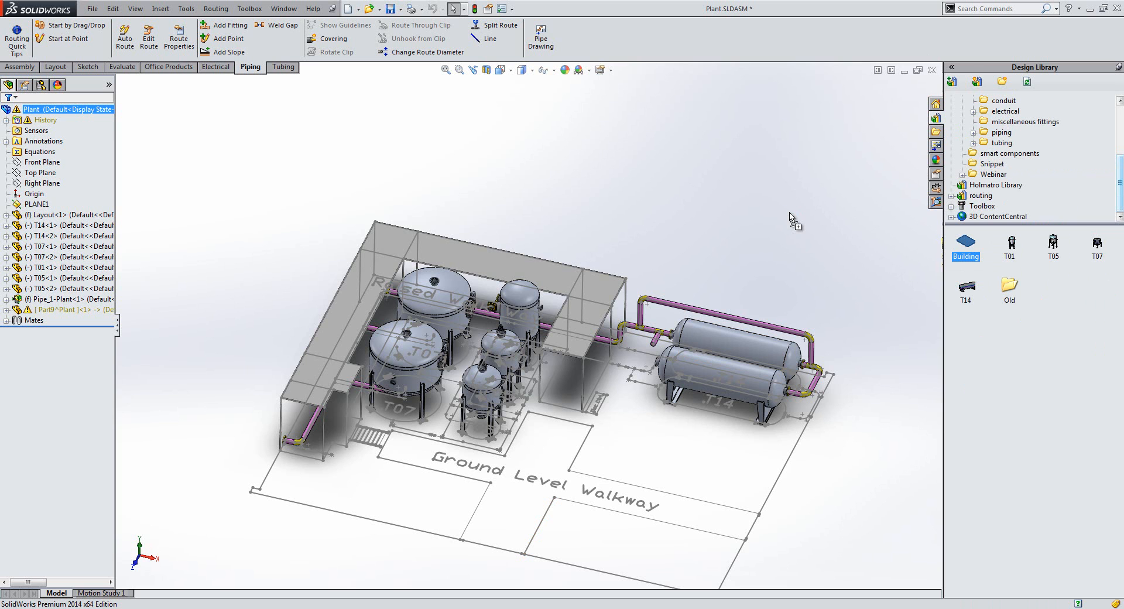
left_click_drag(750, 210, 750, 210)
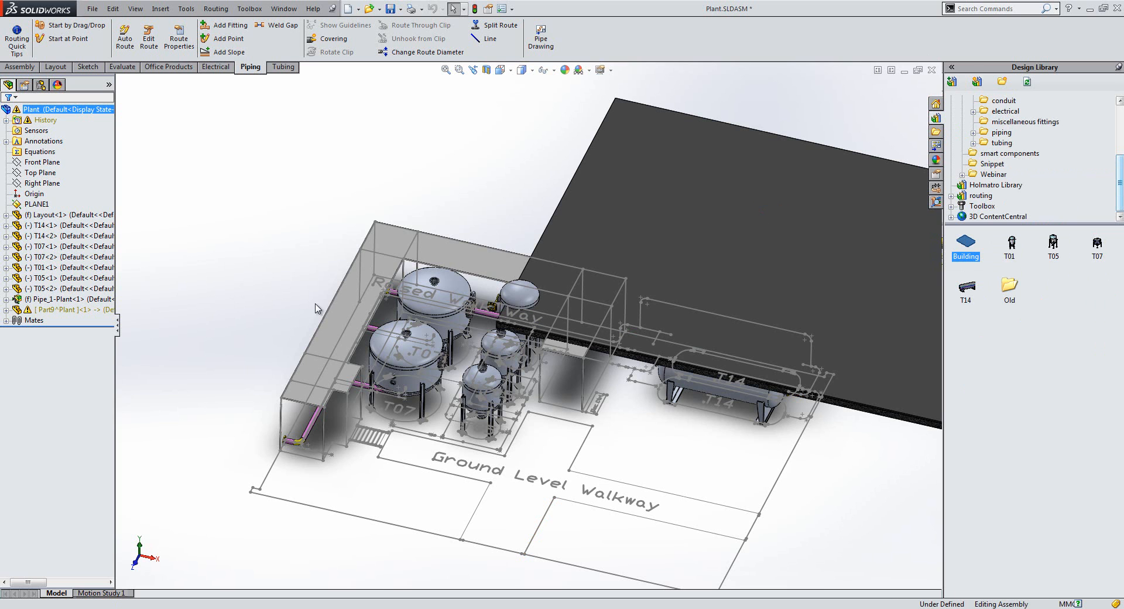
left_click(268, 284)
left_click(7, 117)
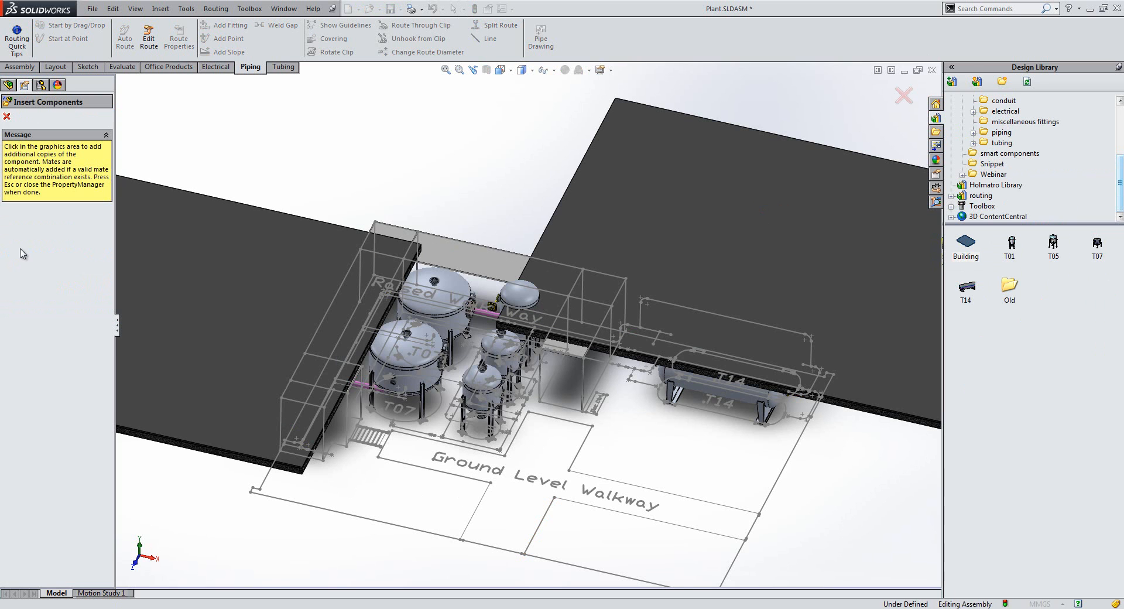
Step: Mate the Building component's origin coincident with the assembly origin, with the axes aligned
left_click(6, 321)
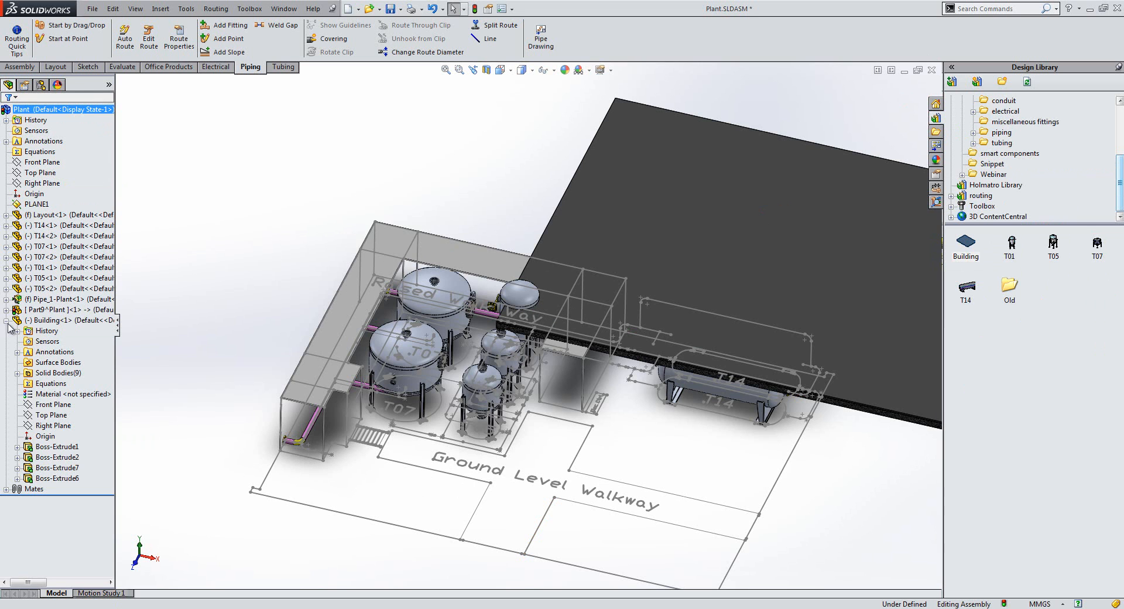
left_click(45, 436)
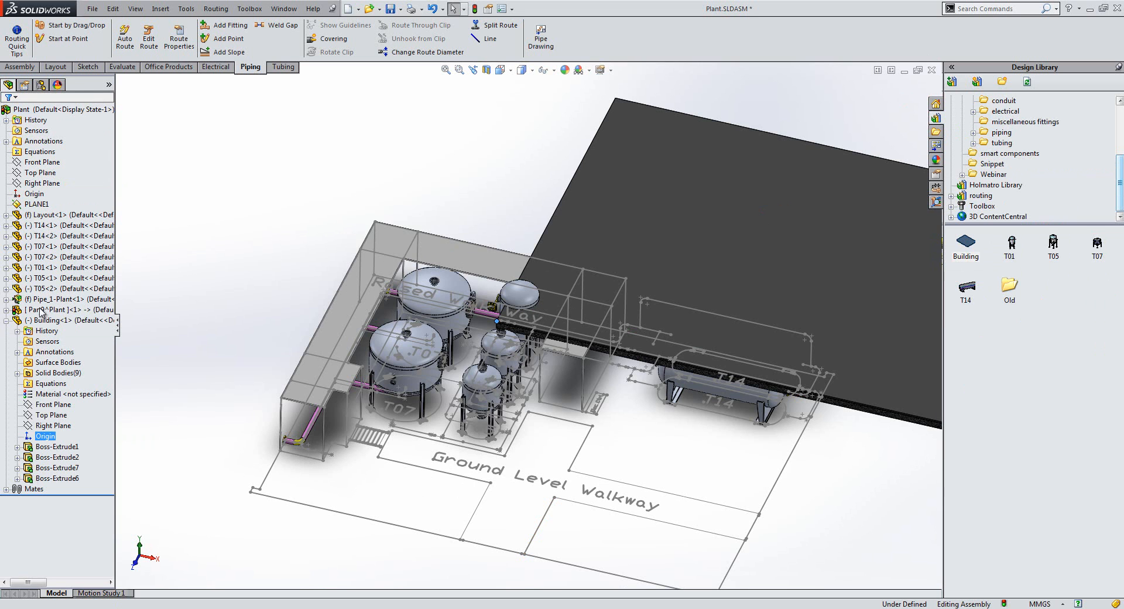
left_click(39, 195, "ctrl")
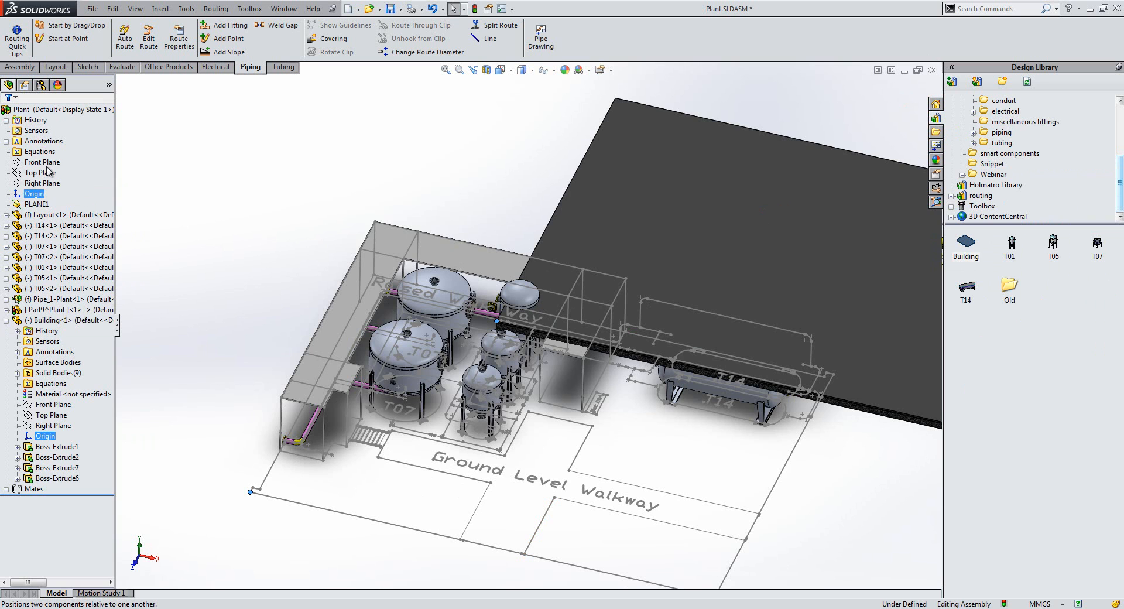
left_click(119, 217)
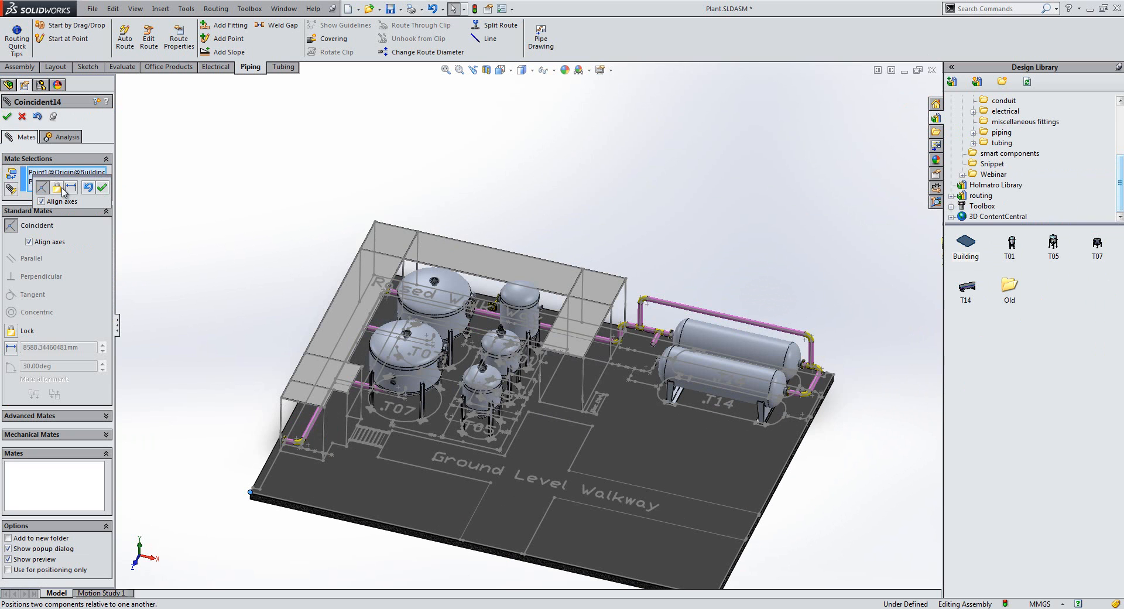
left_click(102, 187)
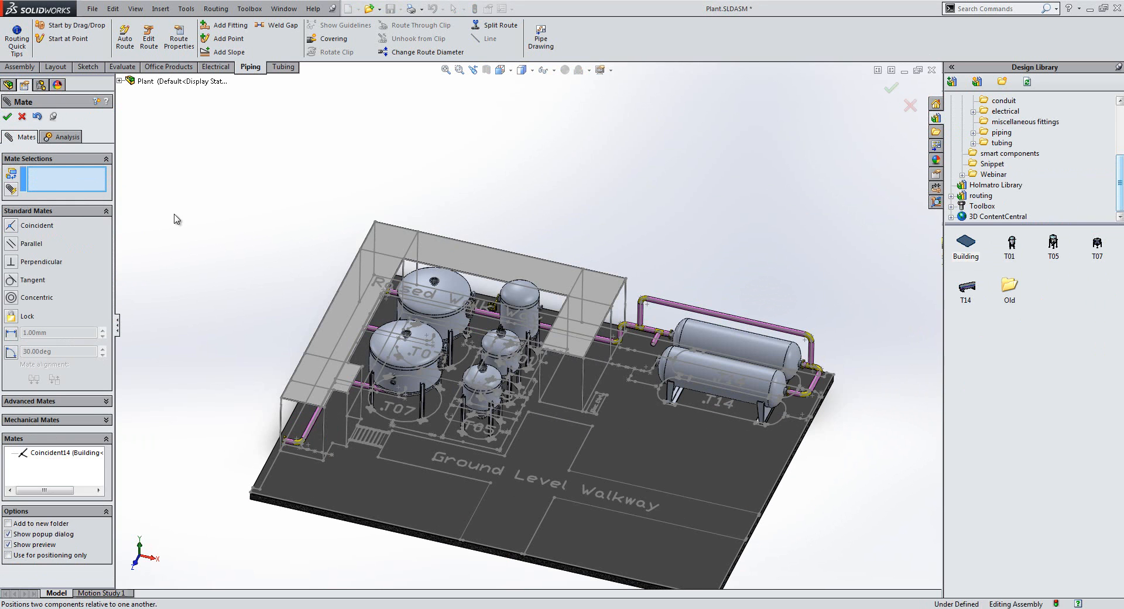
key("Escape")
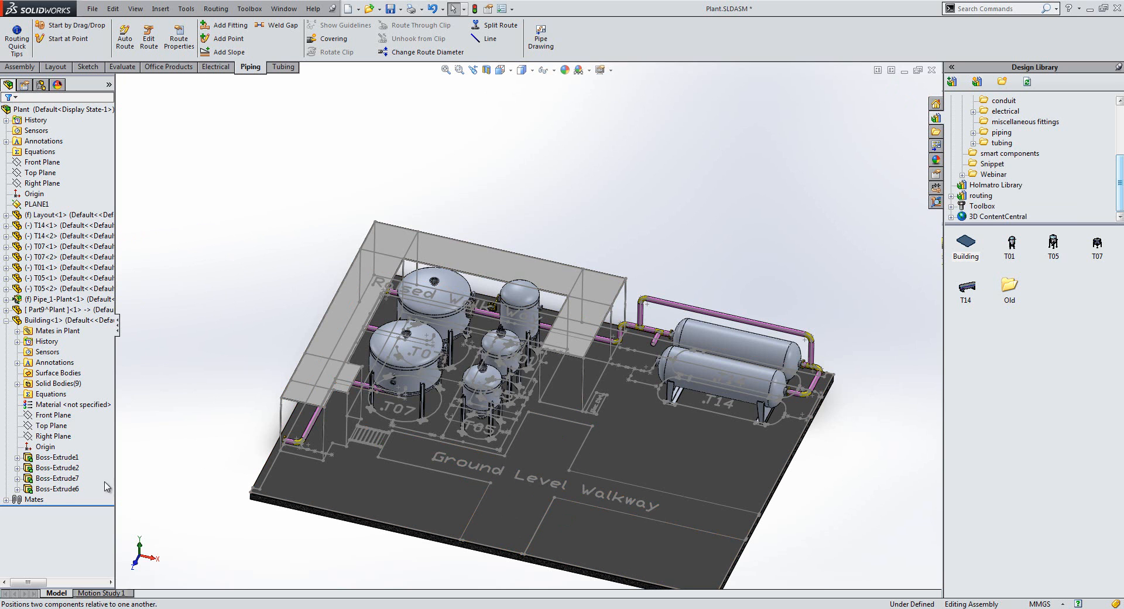
Step: Show the Building's floor markings feature Boss-Extrude6 and hide the Layout component
right_click(61, 489)
key("Escape")
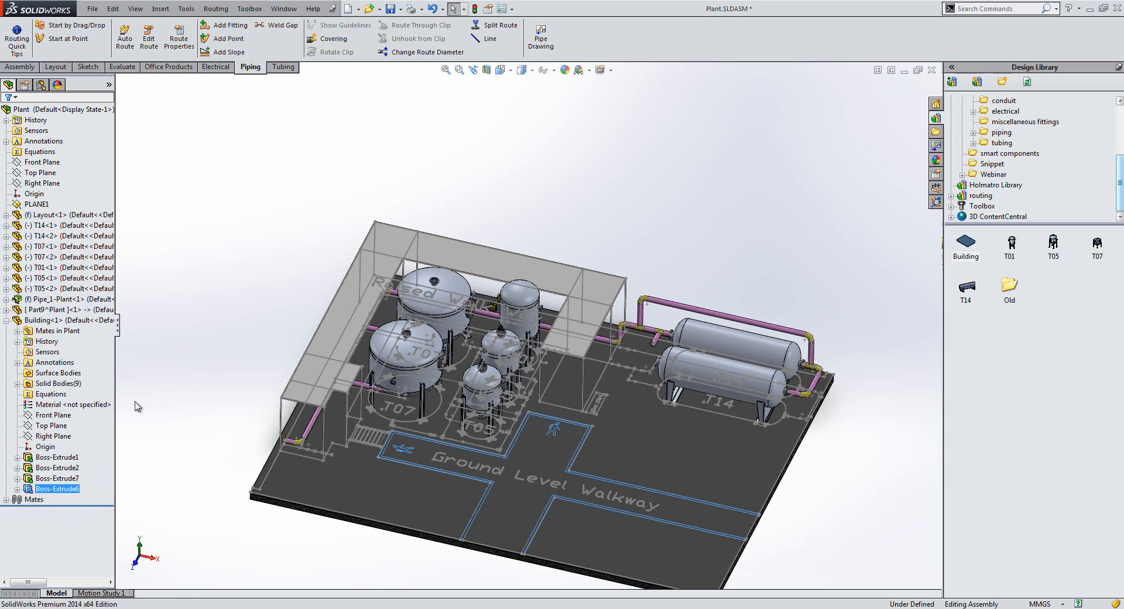
left_click(207, 307)
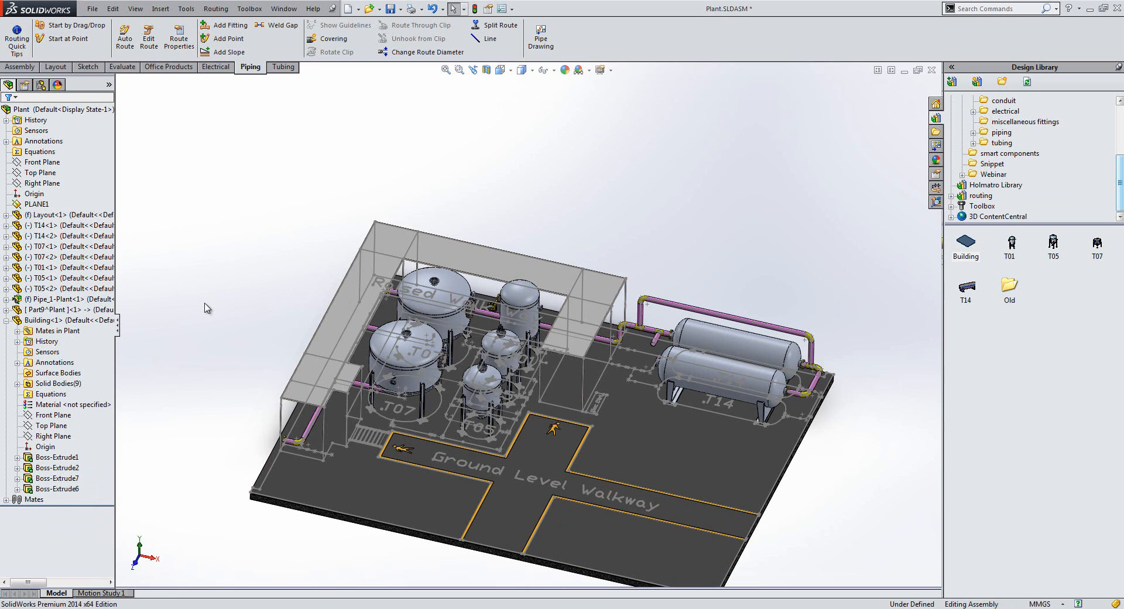
right_click(52, 216)
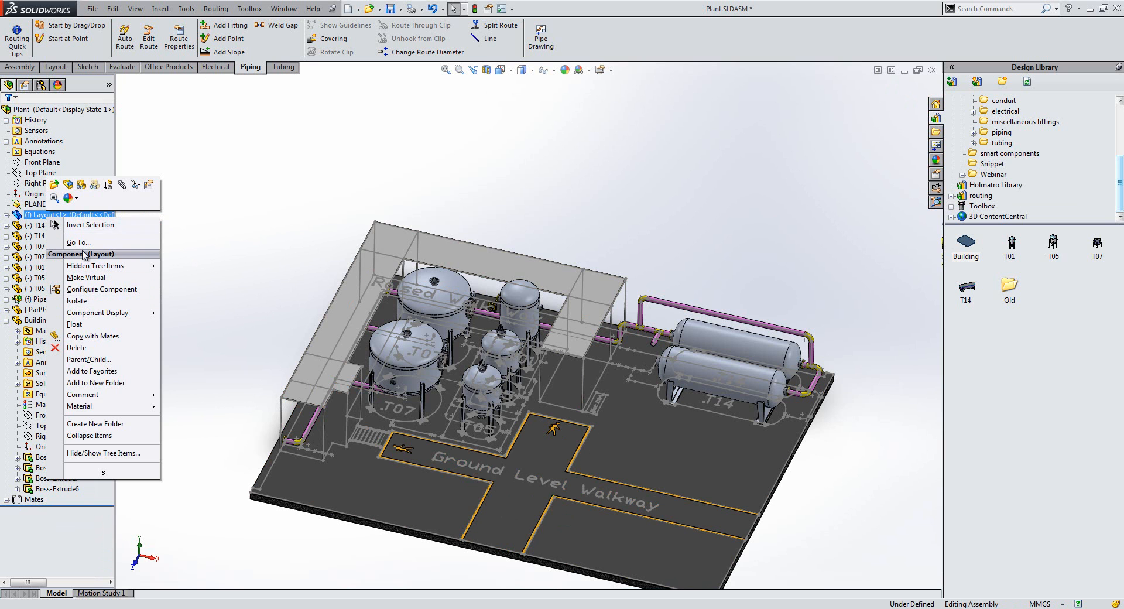
left_click(83, 186)
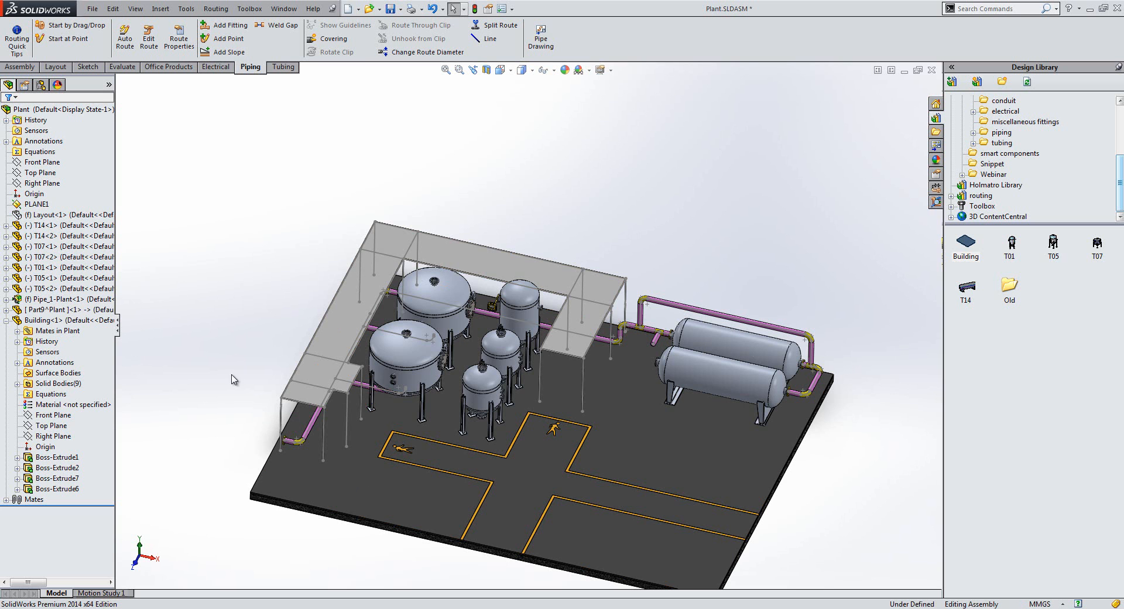
Step: Show the Building's brick walls (Boss-Extrude7), view the plant inside them, and hide the walls again
middle_click_drag(240, 423, 231, 446)
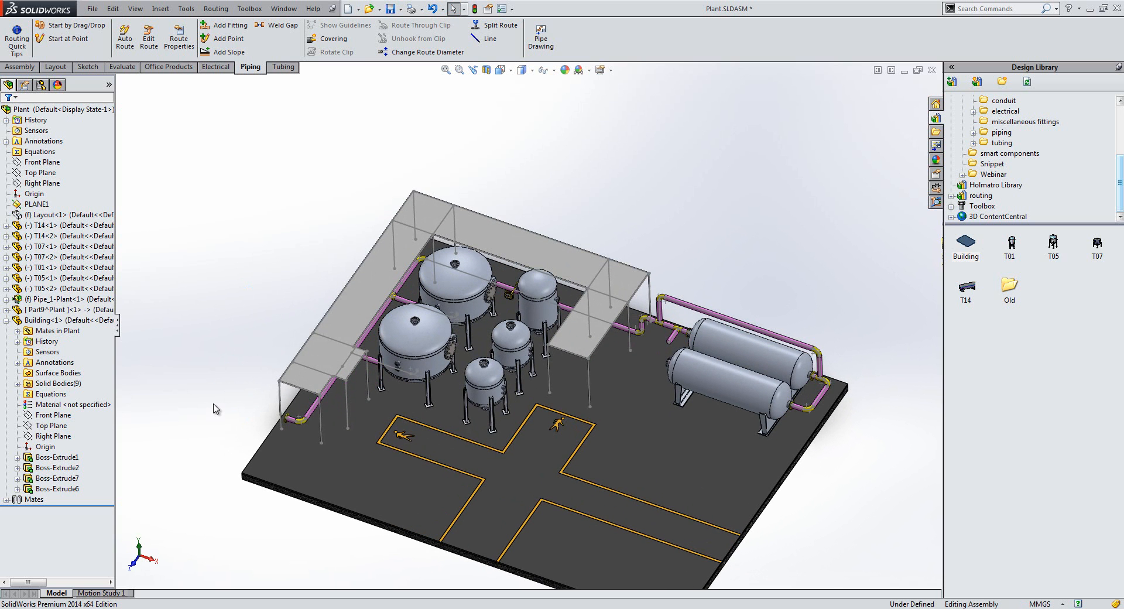
right_click(74, 478)
left_click(79, 451)
left_click(223, 515)
middle_click_drag(285, 550, 240, 324)
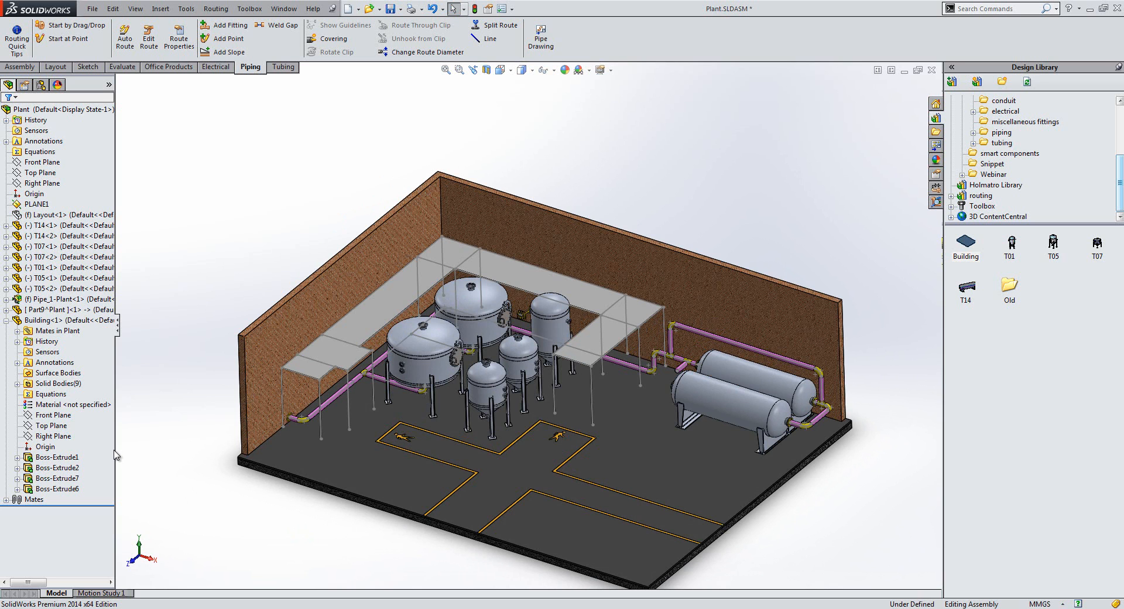
right_click(47, 478)
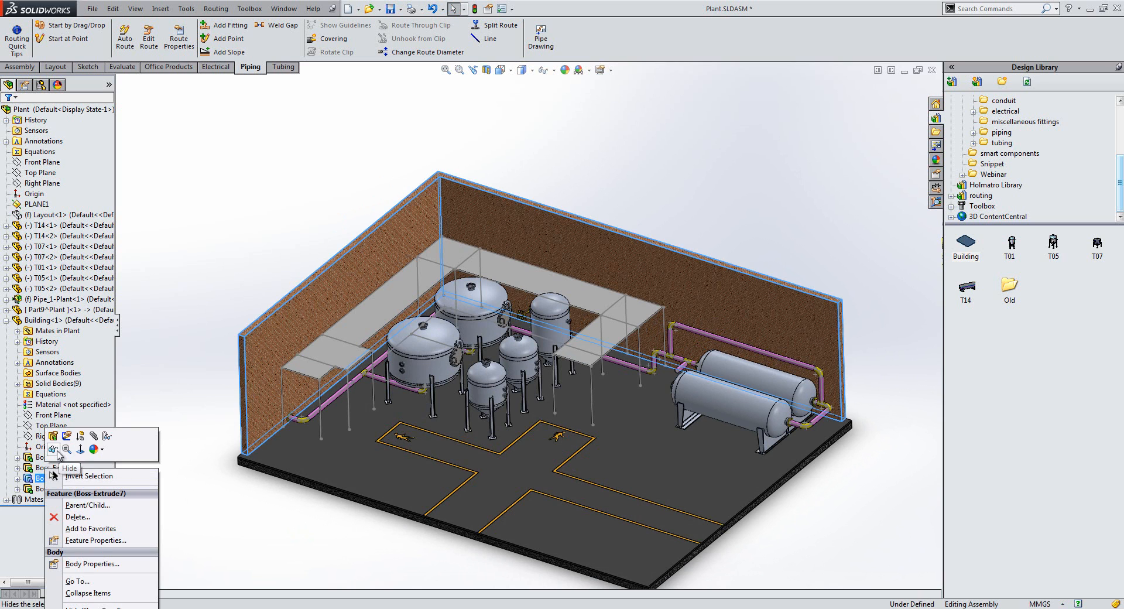
key("Escape")
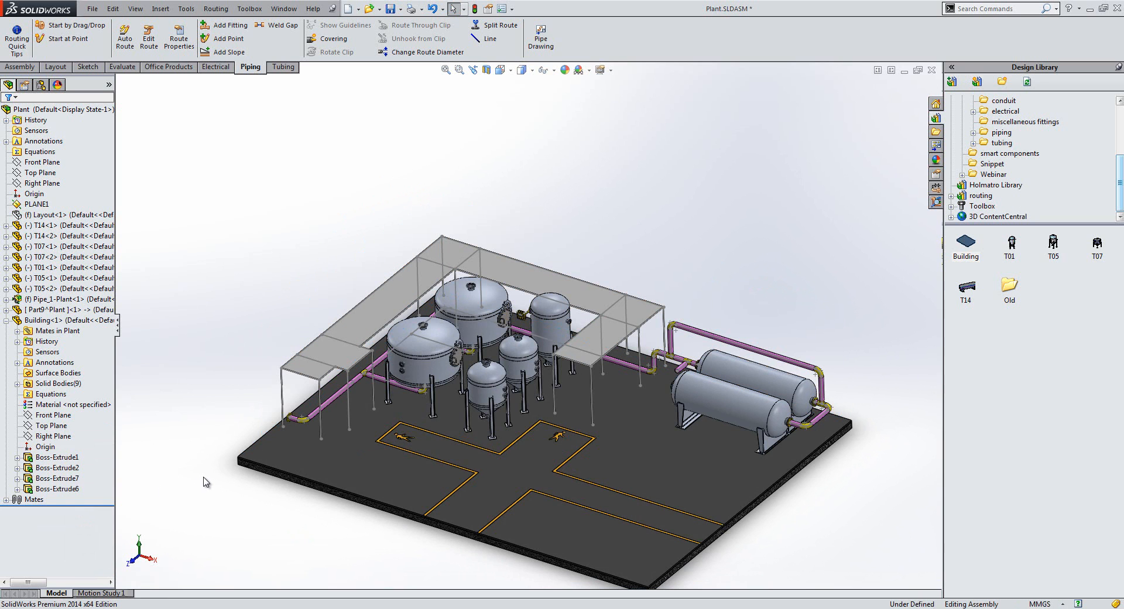
Step: Begin a new Grid System on the plant assembly's Right Plane
left_click(162, 10)
mouse_move(199, 141)
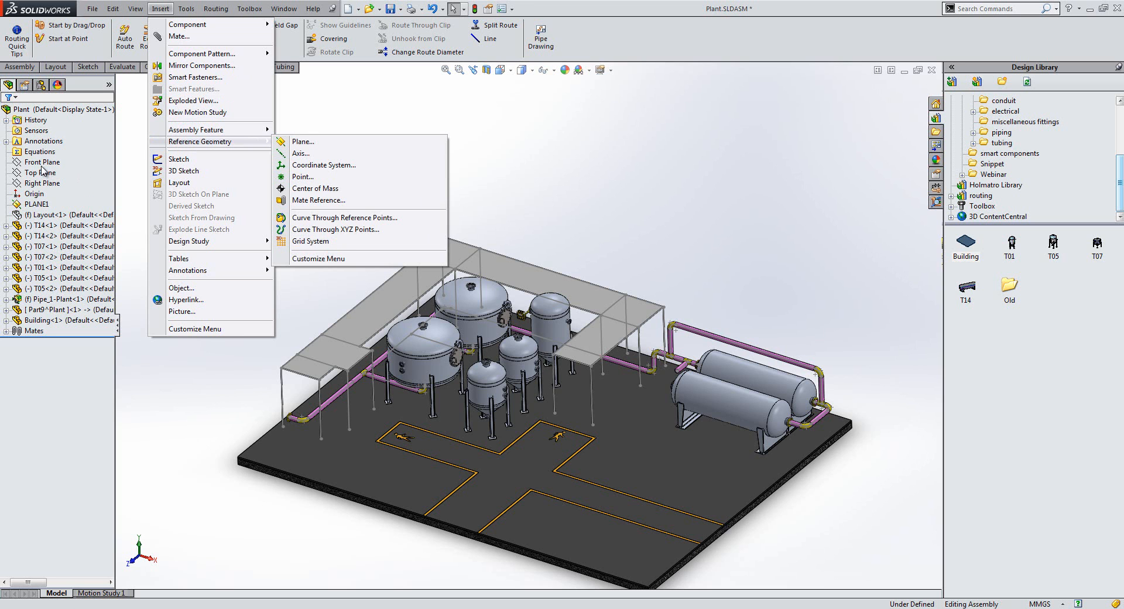
left_click(36, 186)
left_click(36, 184)
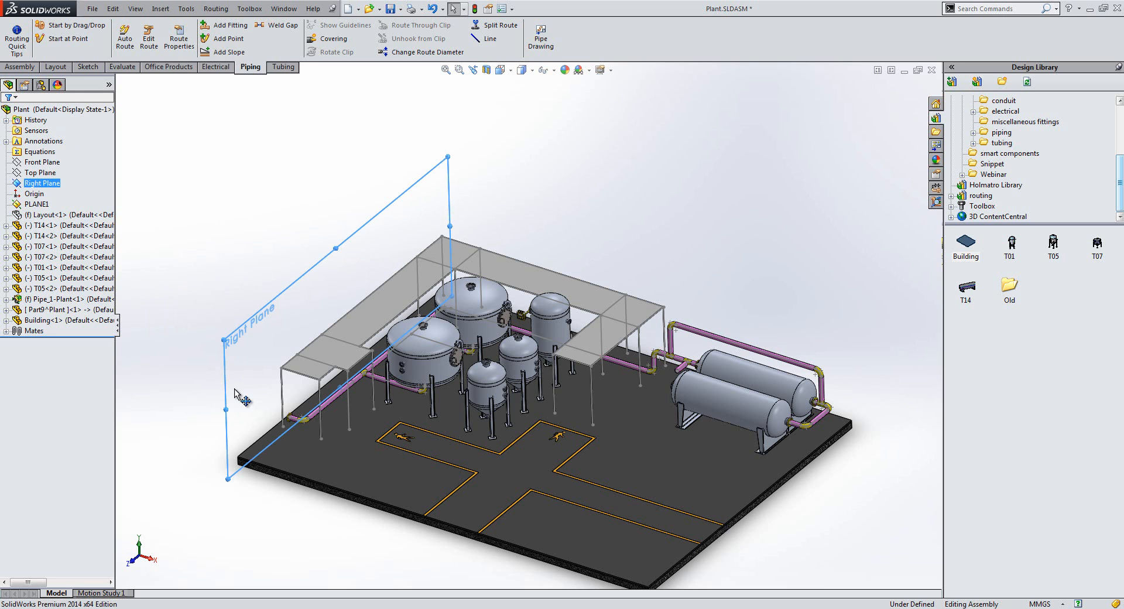
left_click(160, 8)
mouse_move(248, 145)
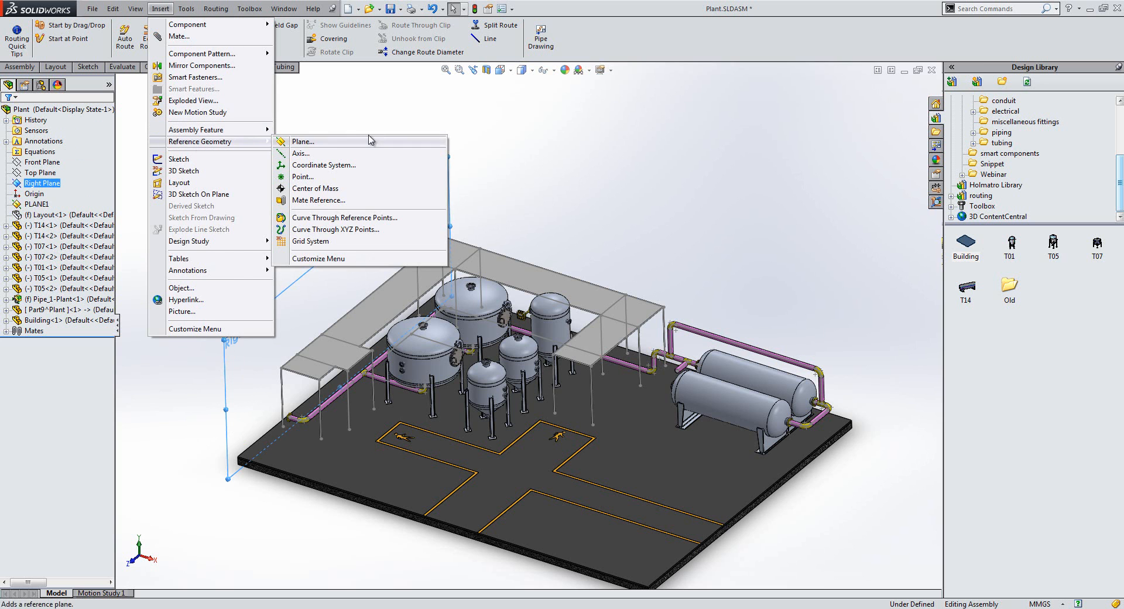
left_click(299, 241)
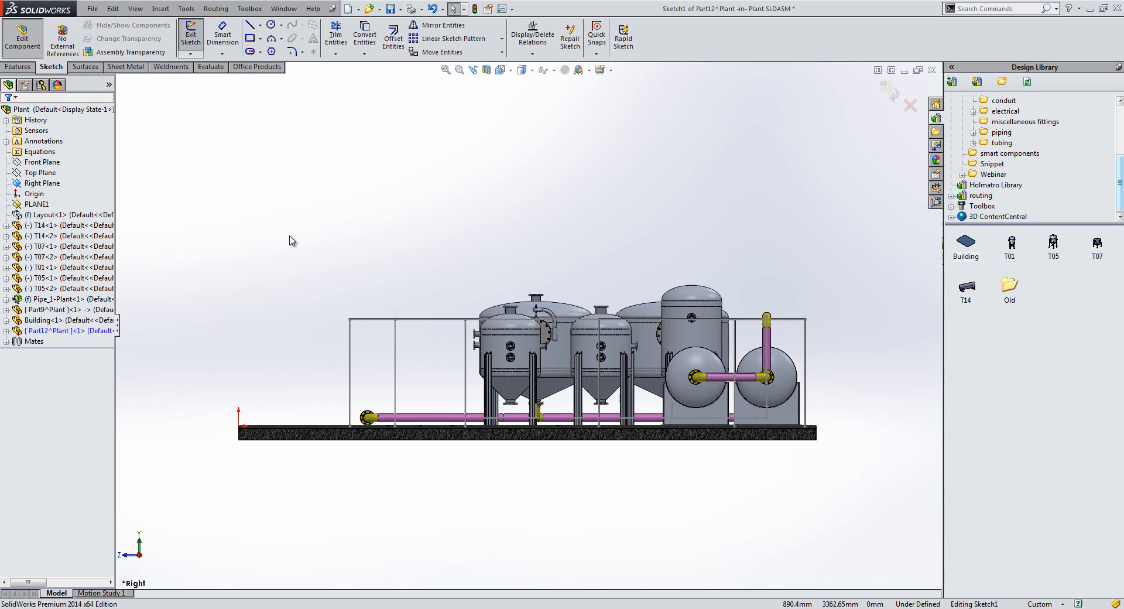
Step: Sketch an open gabled frame outline from the origin to the floor's far edge, with walls about 3,800 mm and 4,000 mm high
left_click(249, 25)
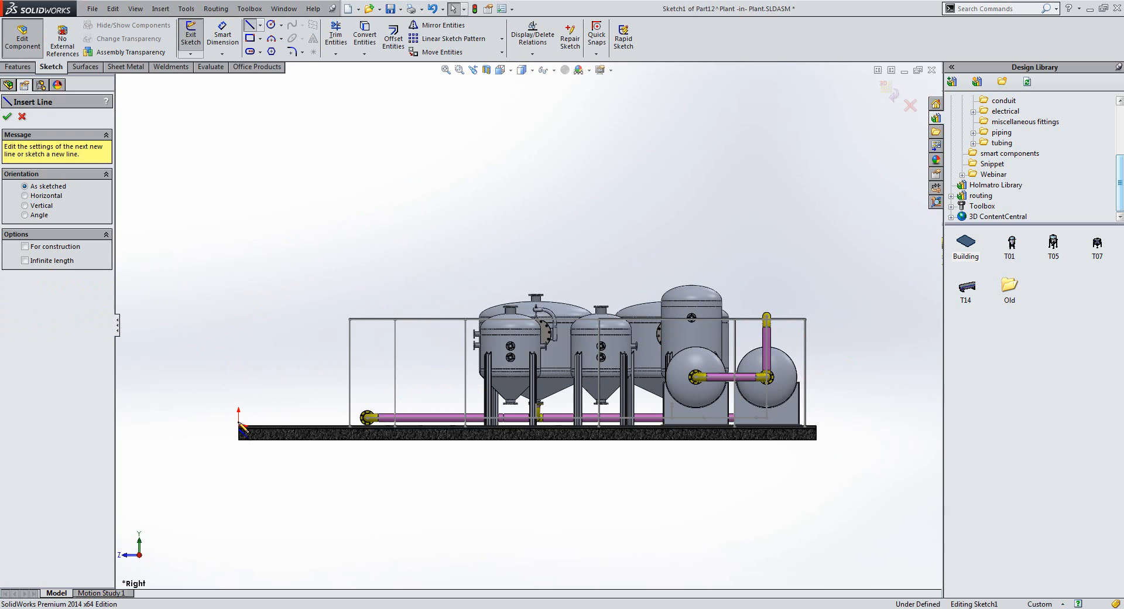
left_click(238, 427)
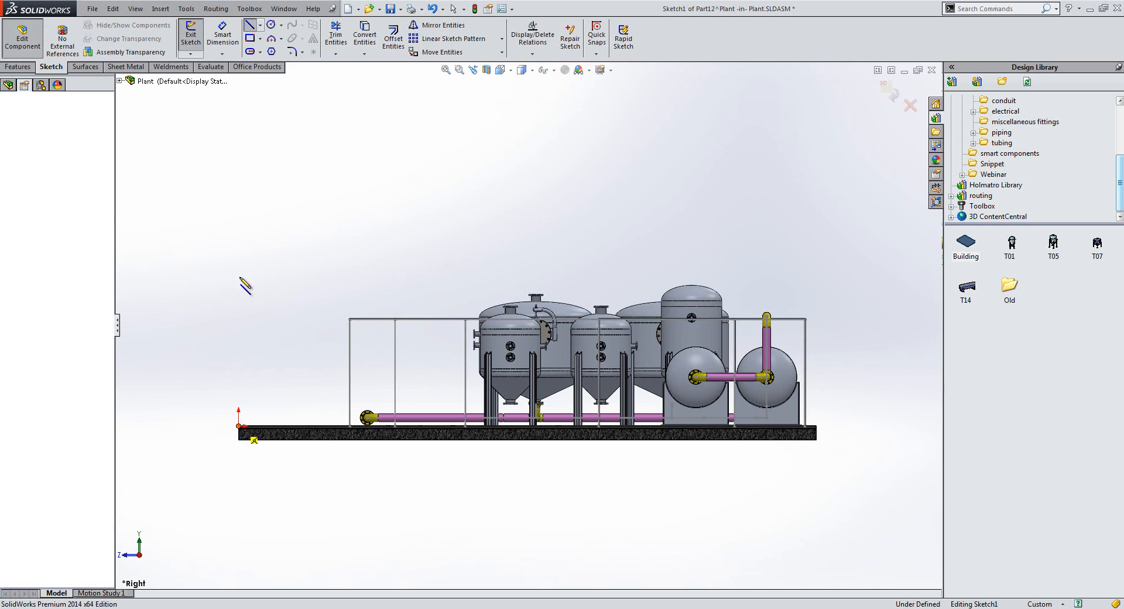
left_click(239, 210)
left_click(577, 134)
left_click(814, 199)
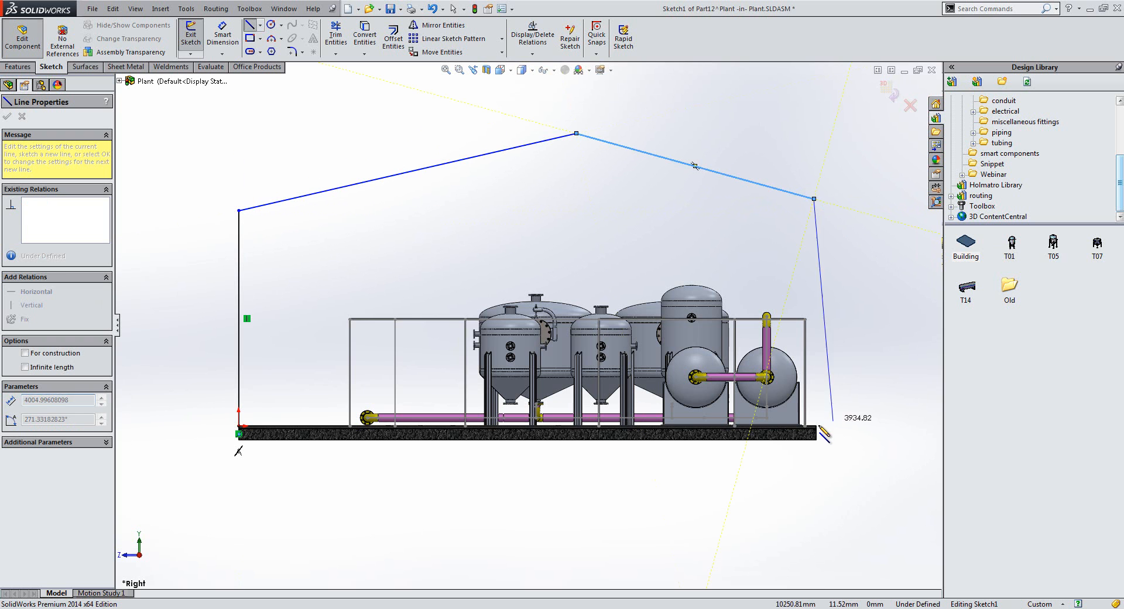
left_click(816, 426)
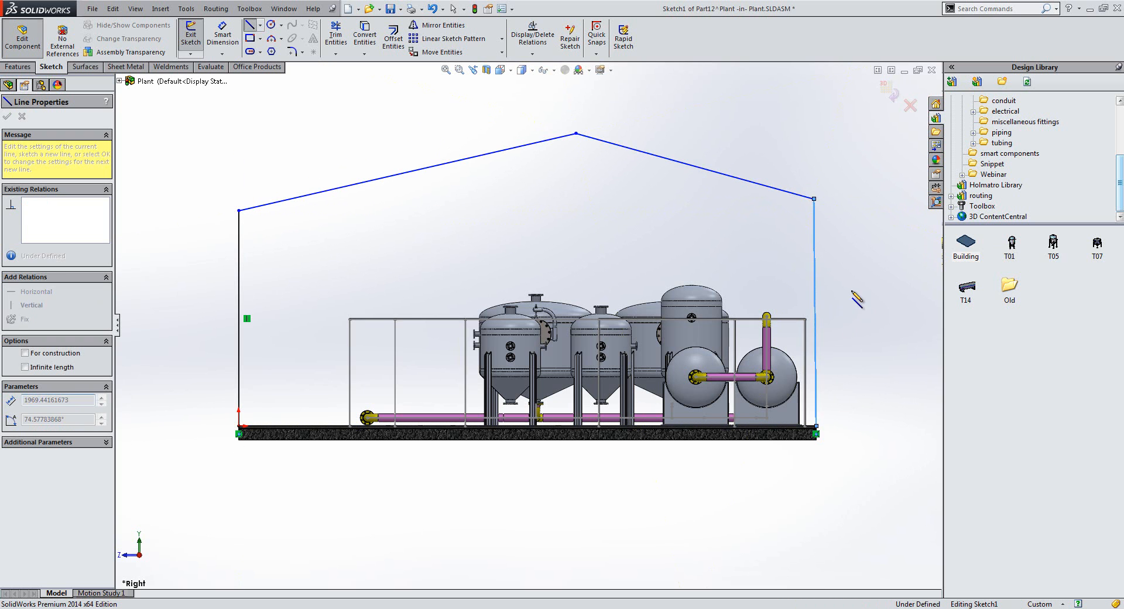
right_click(854, 297)
left_click(866, 250)
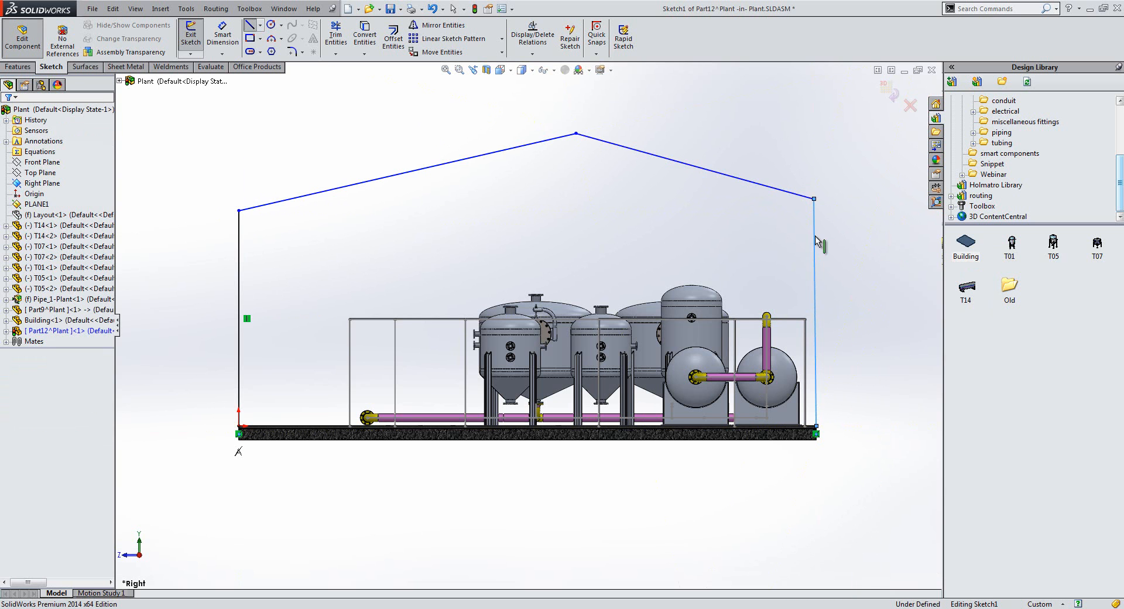
Step: Make the far wall line vertical and equal in length to the wall line at the origin, and finish the sketch
left_click(815, 236)
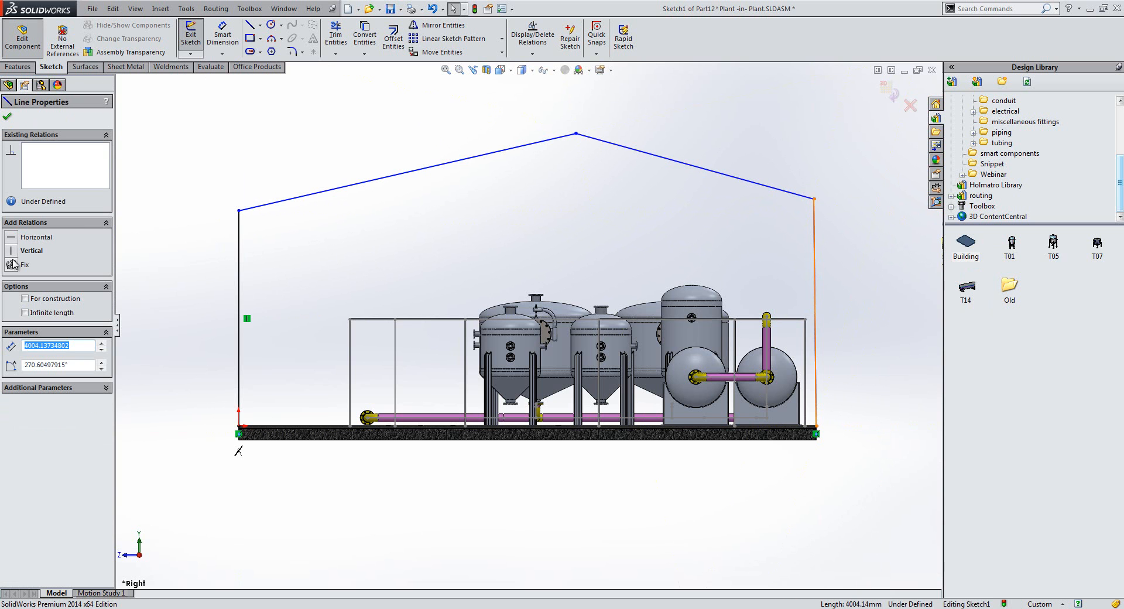
left_click(11, 251)
left_click(238, 250)
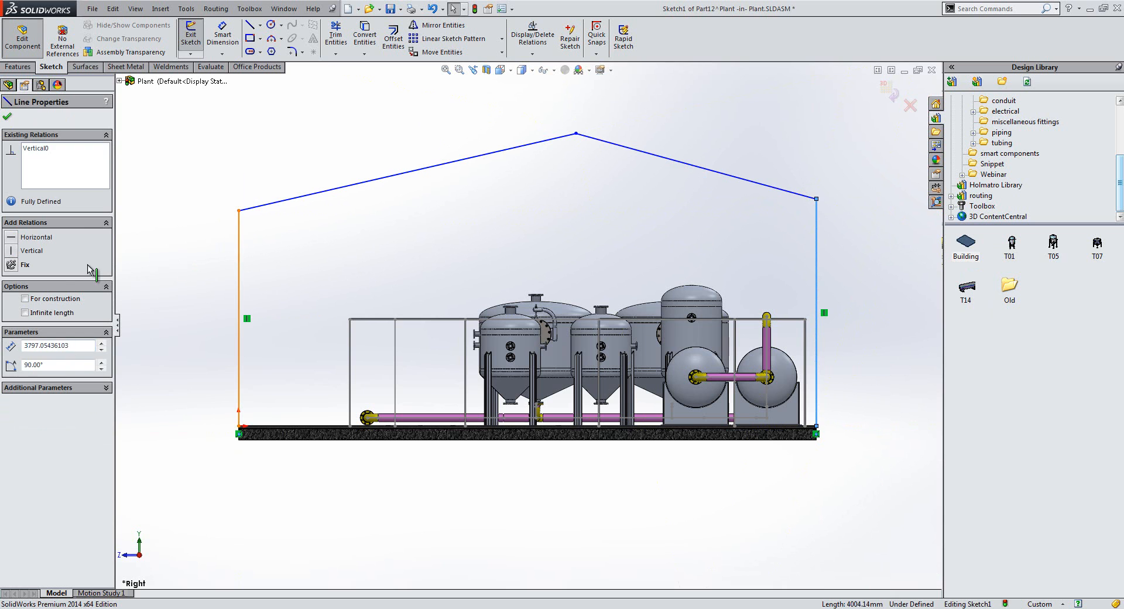
left_click(11, 374)
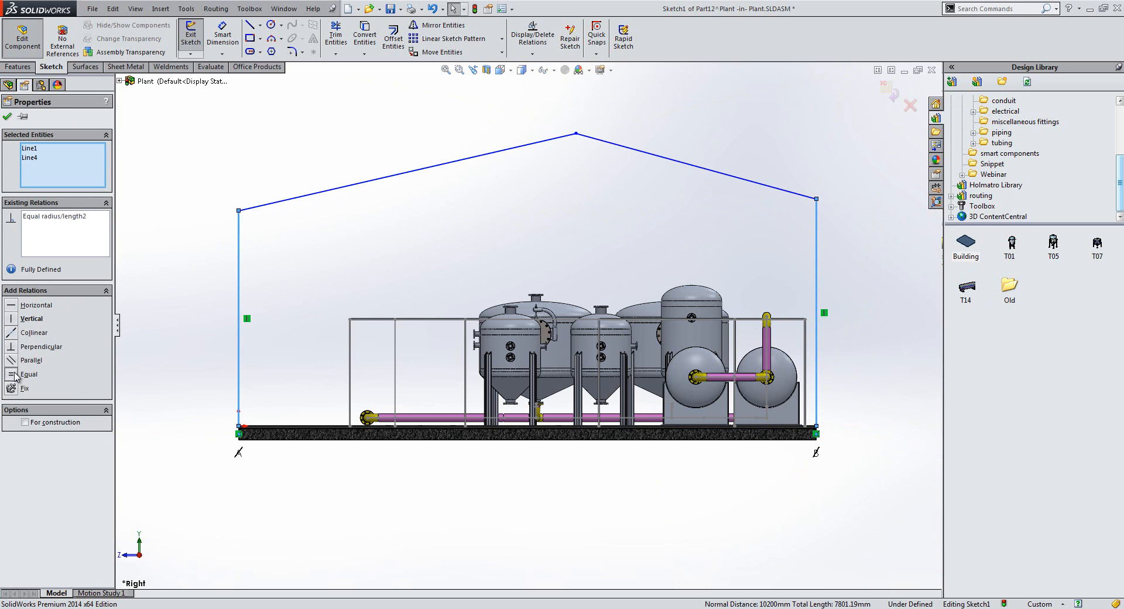
key("ctrl+b")
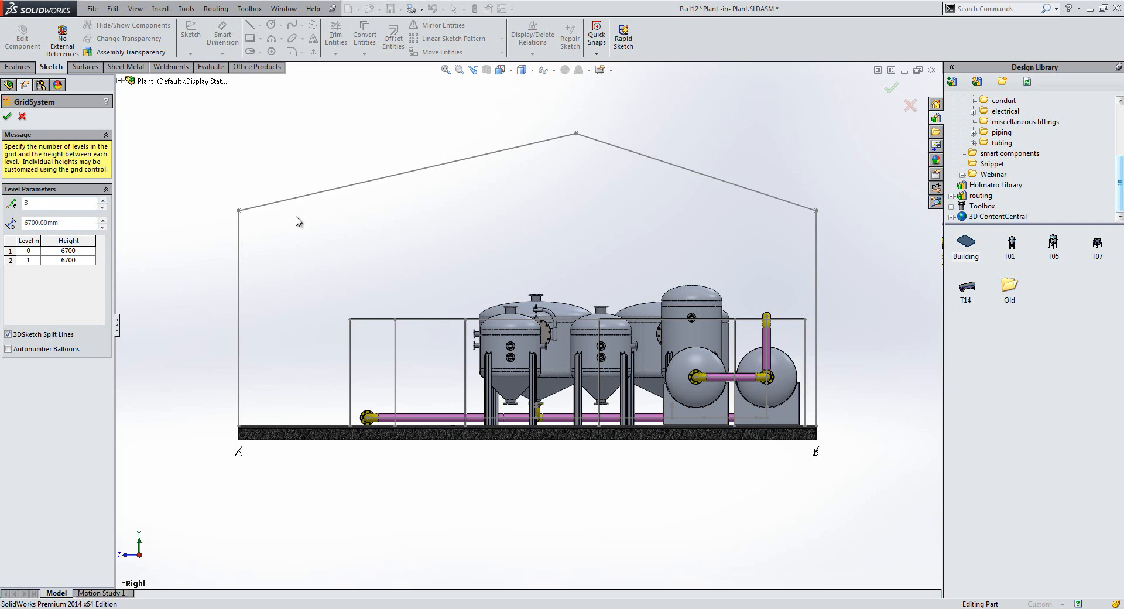
Step: Set the number of grid levels to 4 and create the grid system
key("ctrl+7")
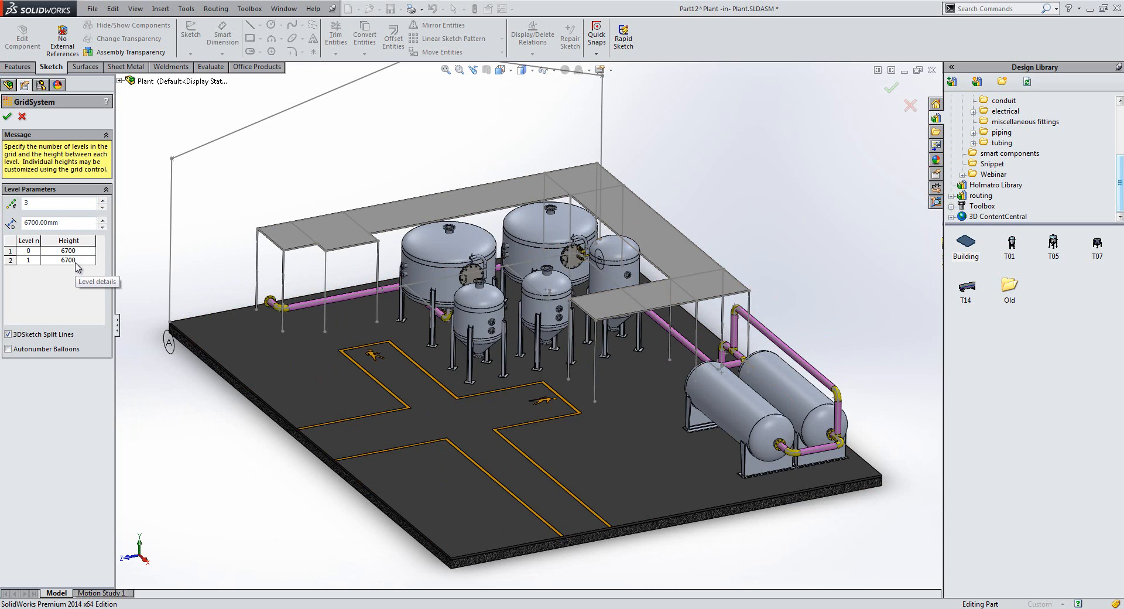
left_click(103, 200)
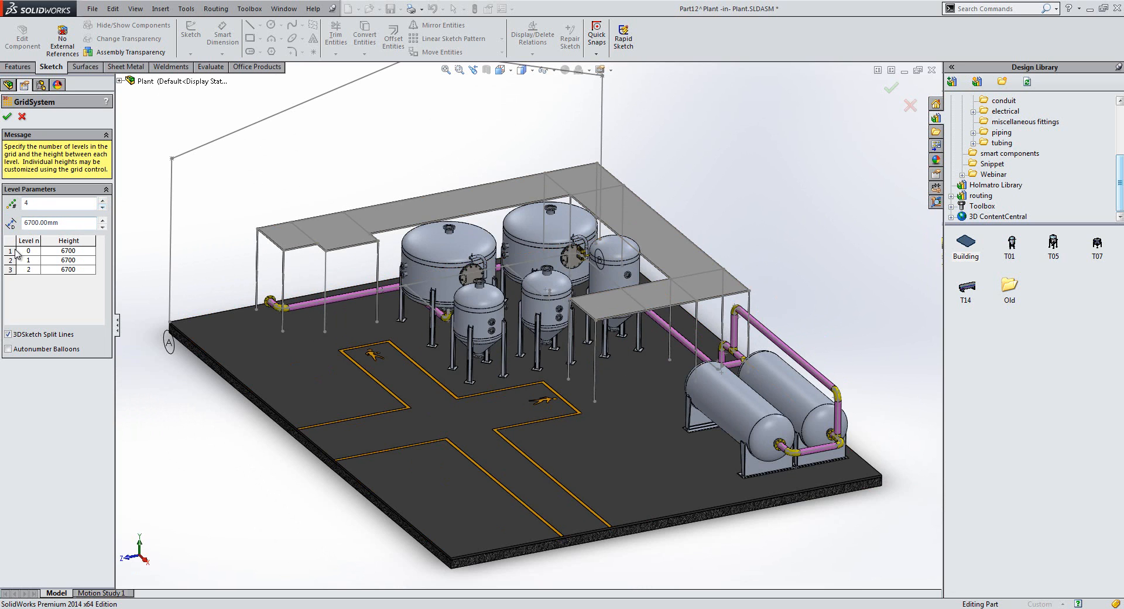
left_click(7, 118)
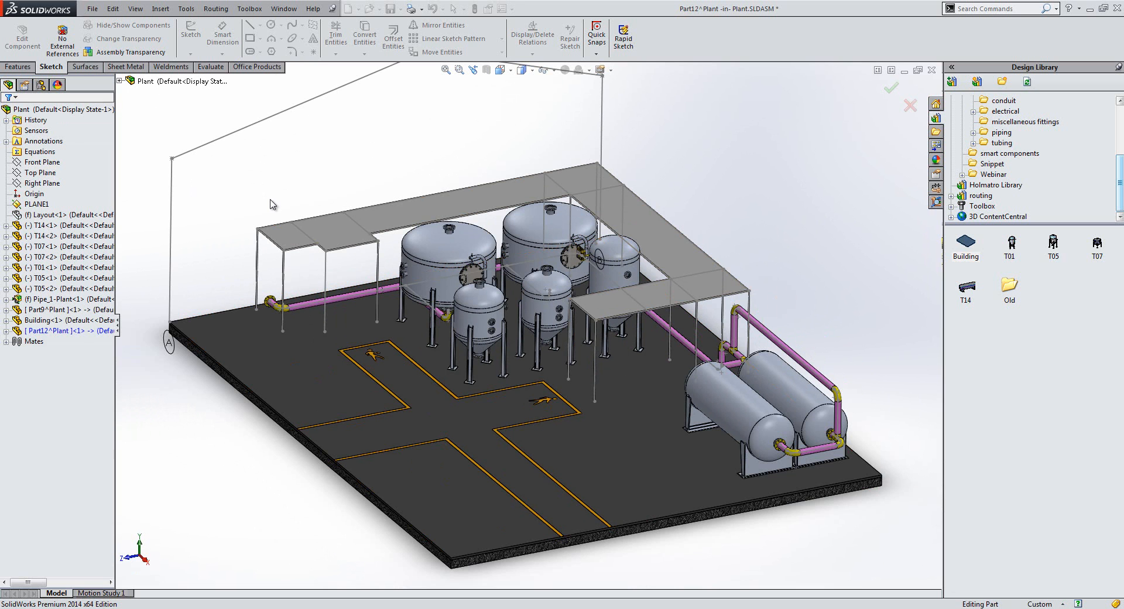
middle_click_drag(271, 207, 319, 515)
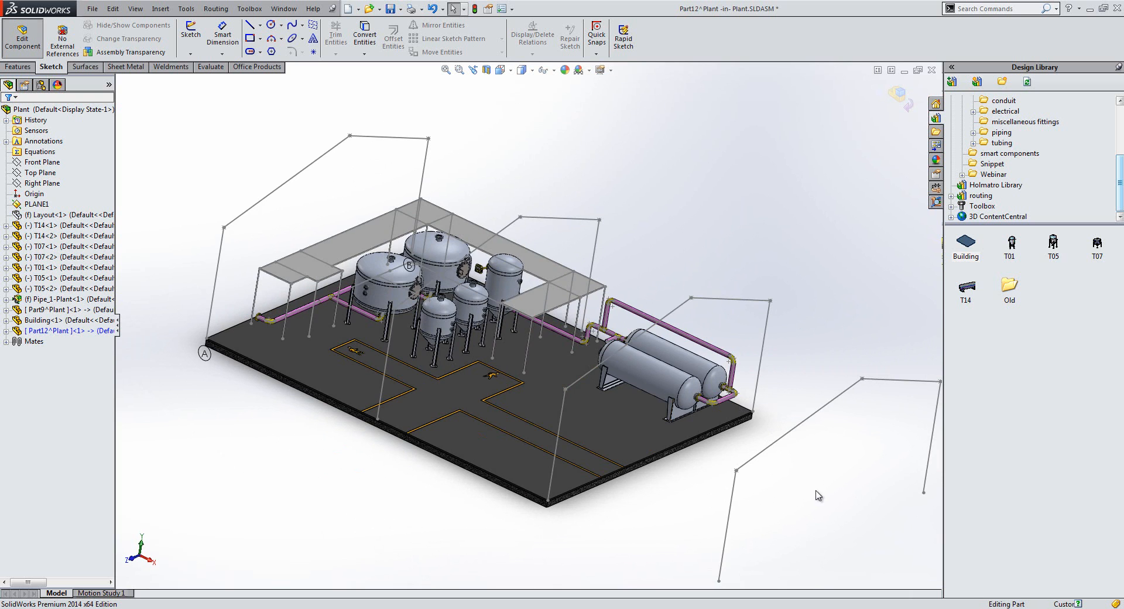
middle_click_drag(443, 581, 427, 527)
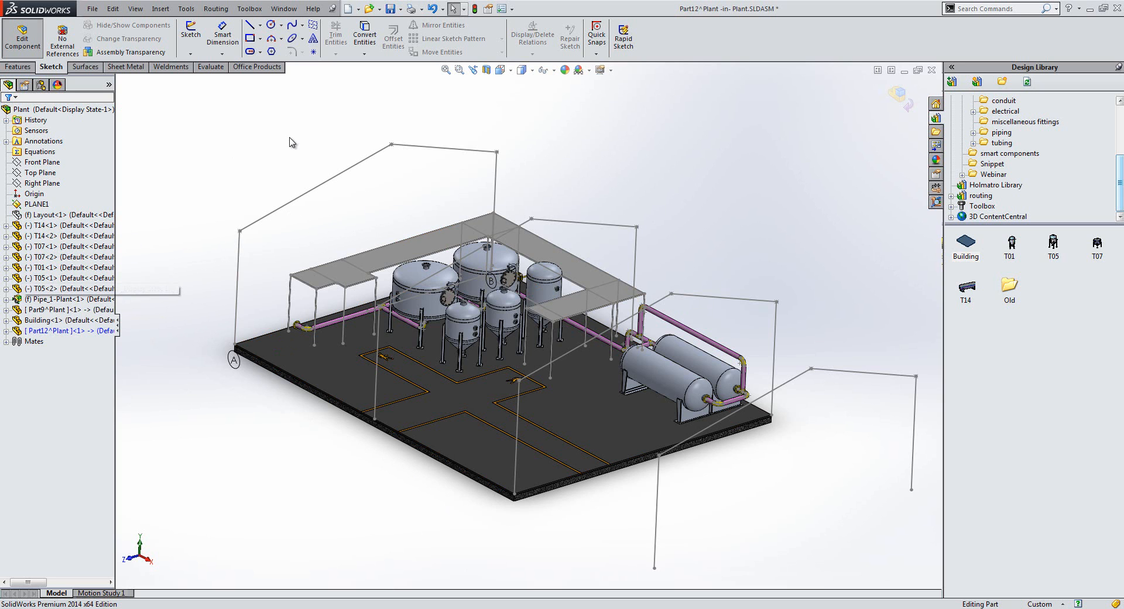
Step: Set up an iso square tube structural member, size 80 x 80 x 5, along the first gabled frame beside grid label A
left_click(169, 69)
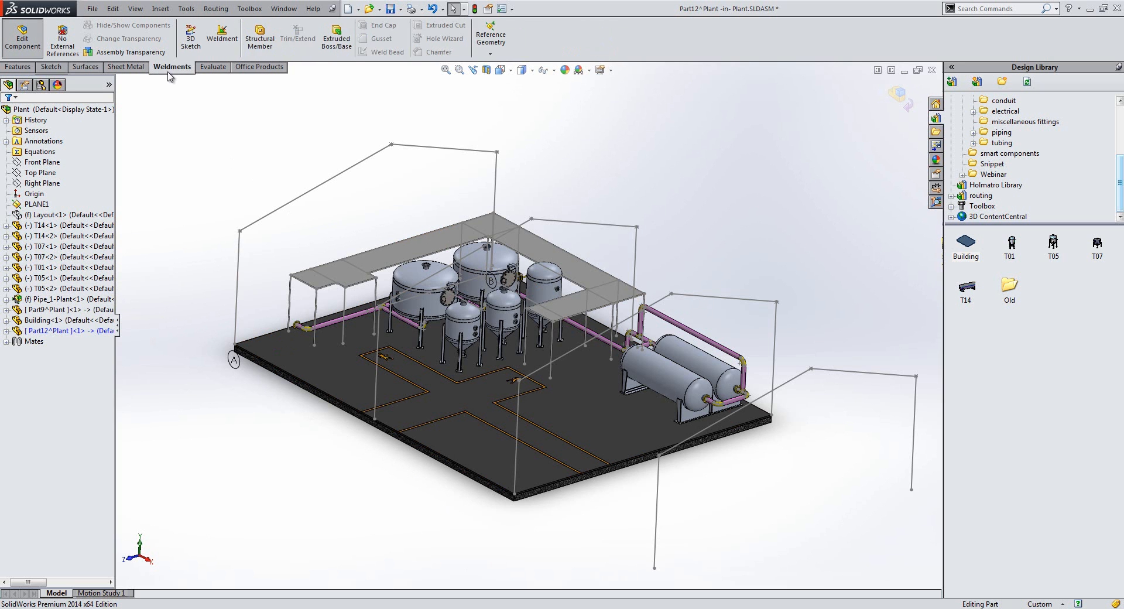
left_click(260, 39)
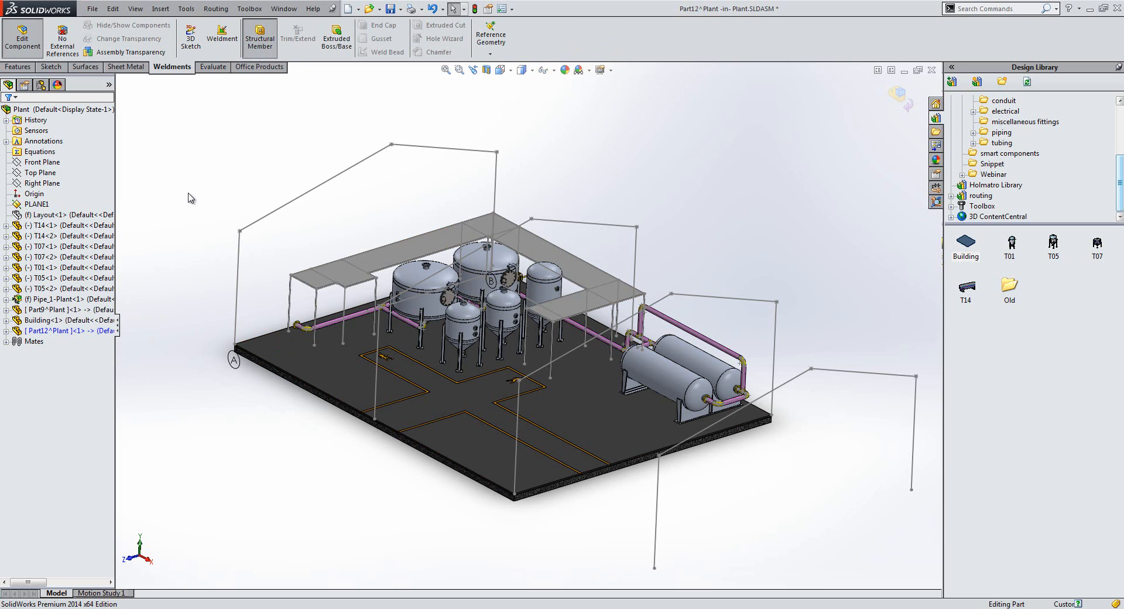
left_click(54, 249)
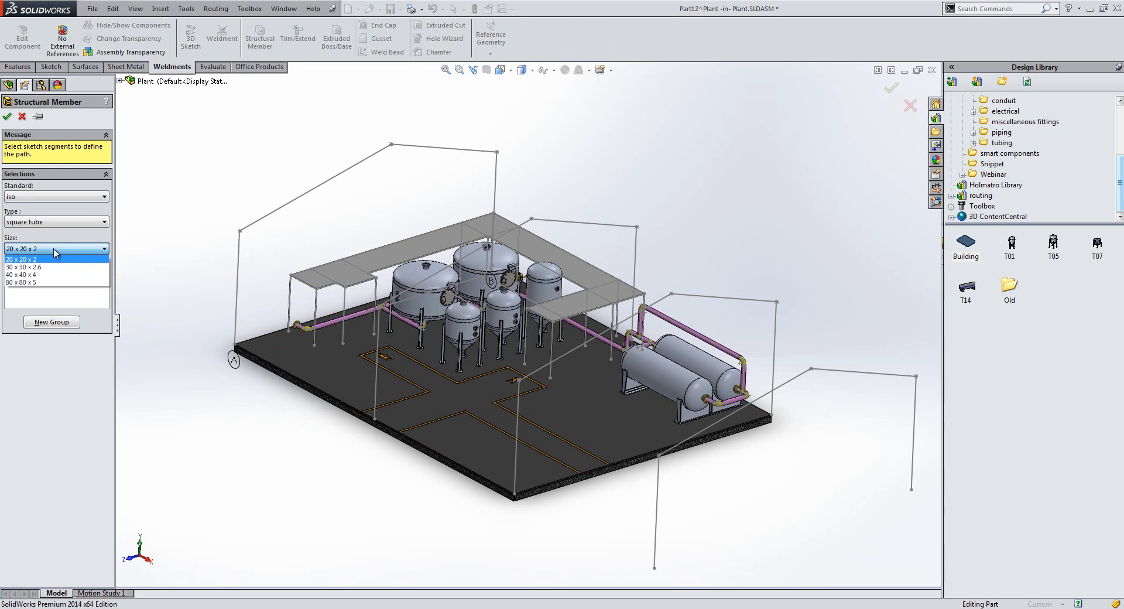
left_click(46, 283)
left_click(240, 283)
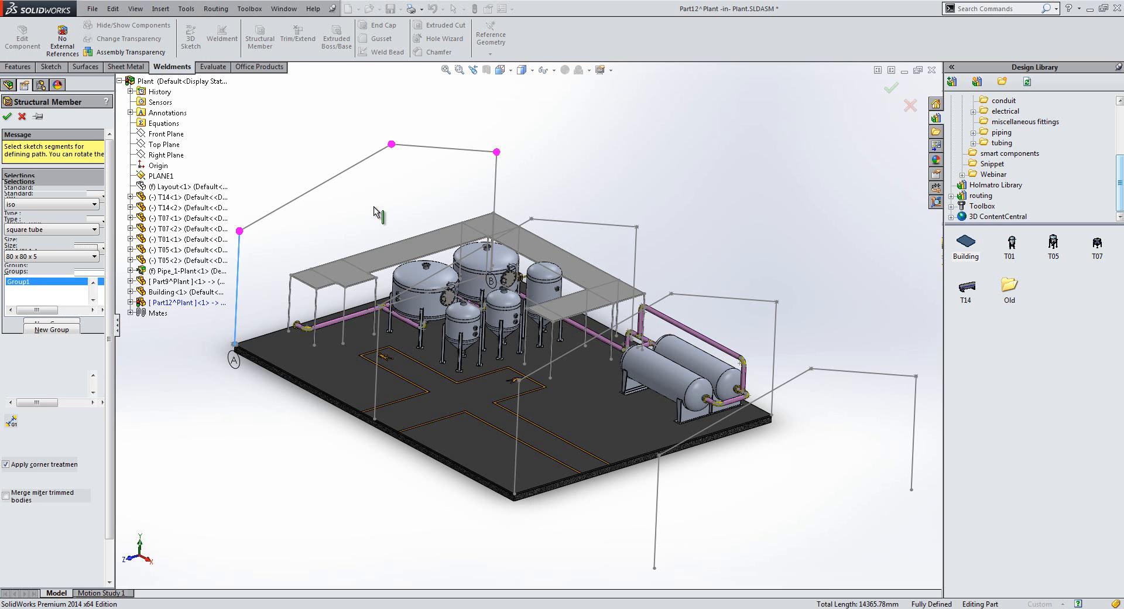
Step: Add the wall and roof segments of the second and third gabled frames as two separate structural member groups
left_click(43, 331)
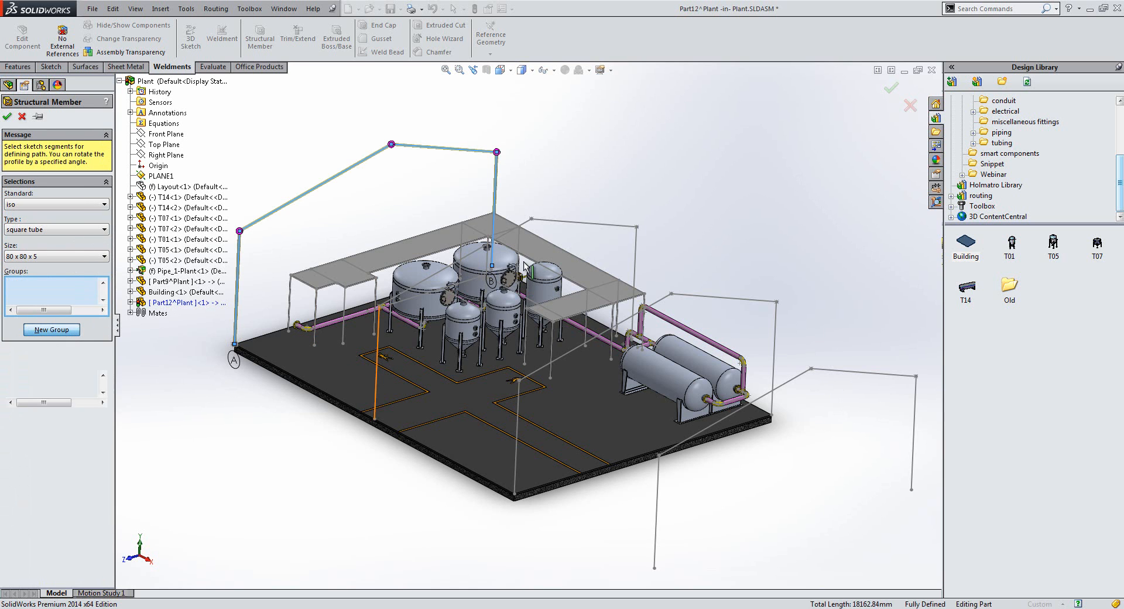
left_click(522, 225)
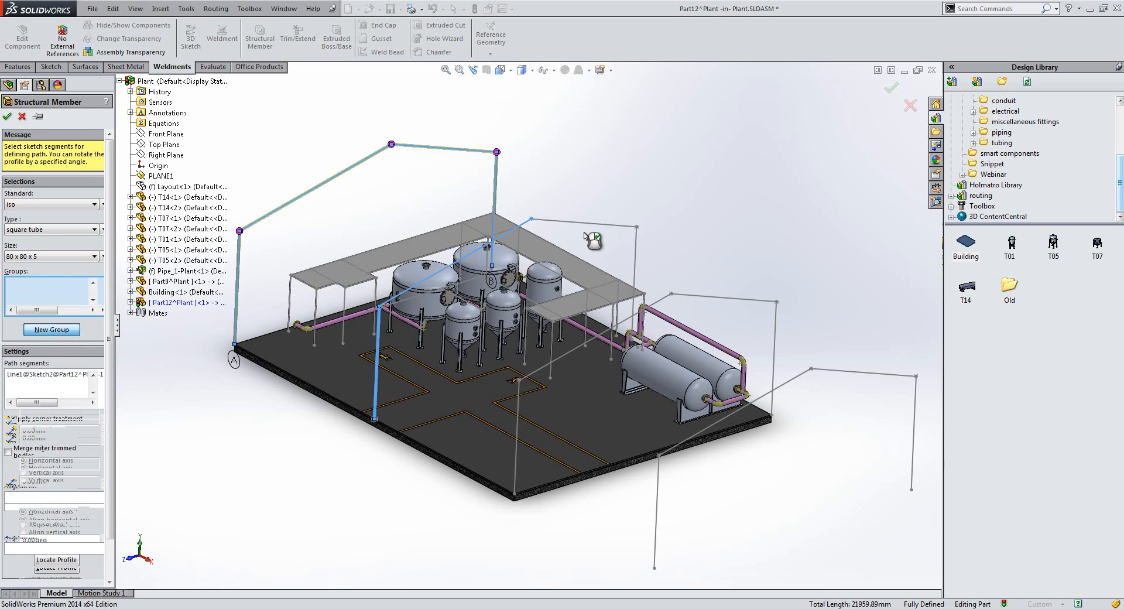
left_click(635, 252)
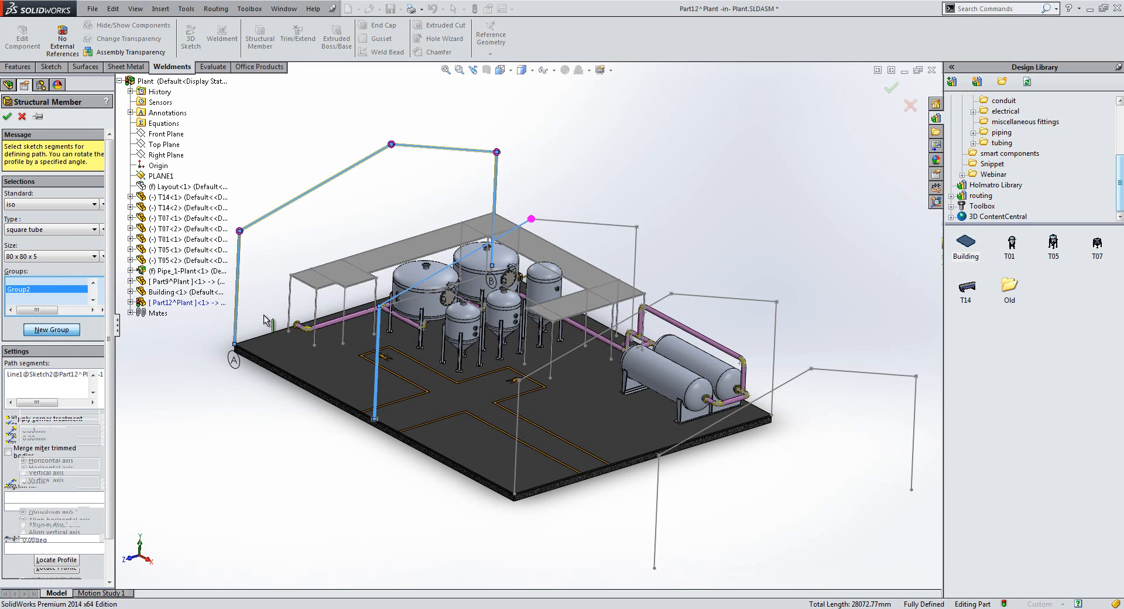
left_click(51, 330)
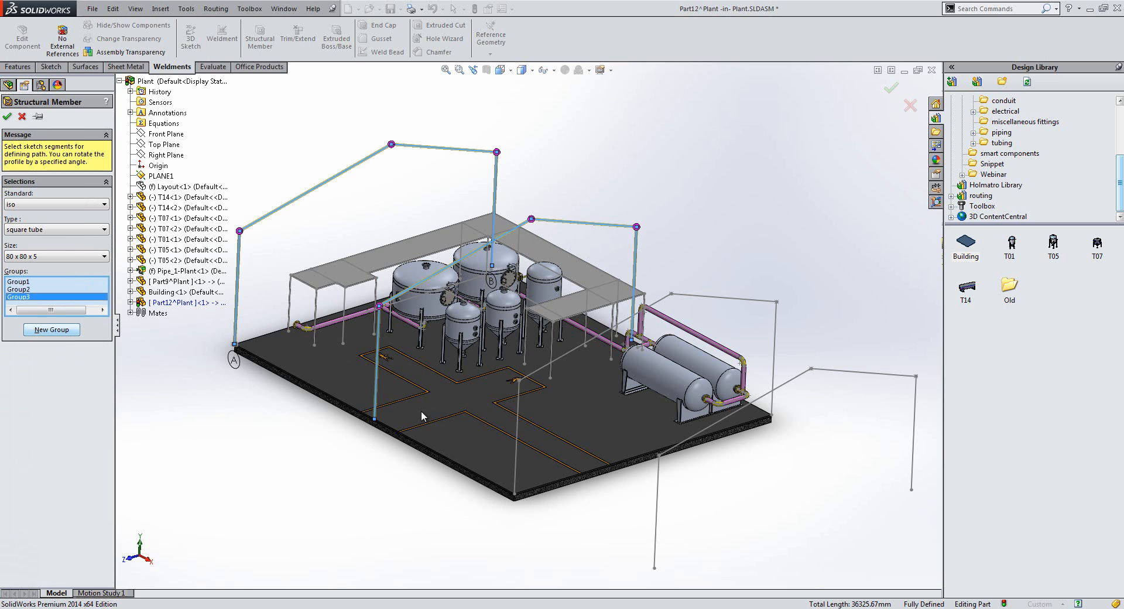
left_click(523, 377)
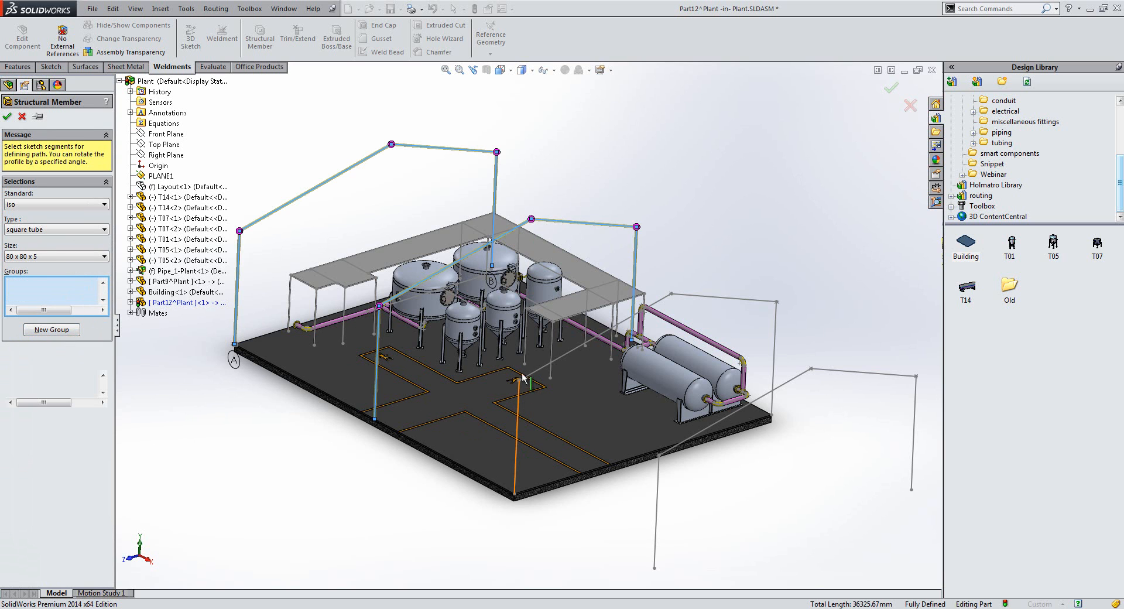
left_click(573, 350)
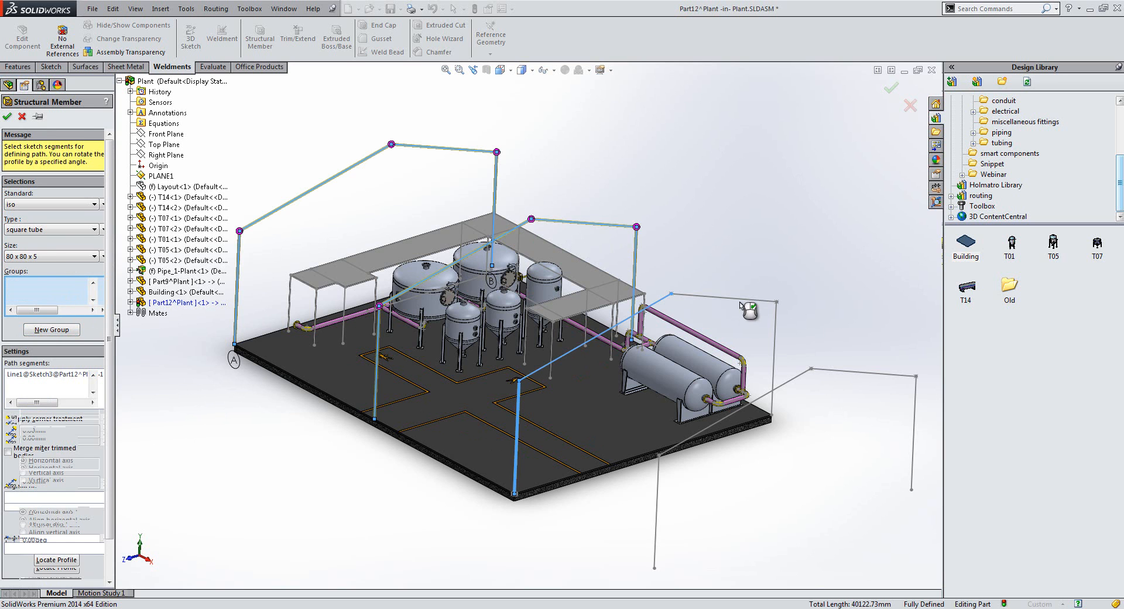
left_click(775, 336)
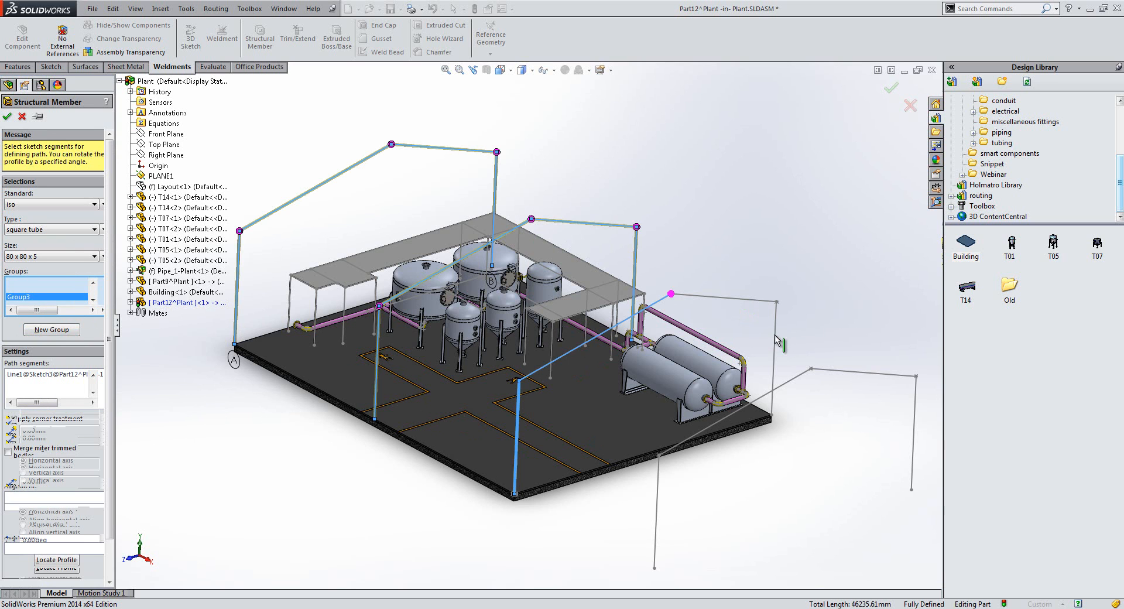
left_click(746, 299)
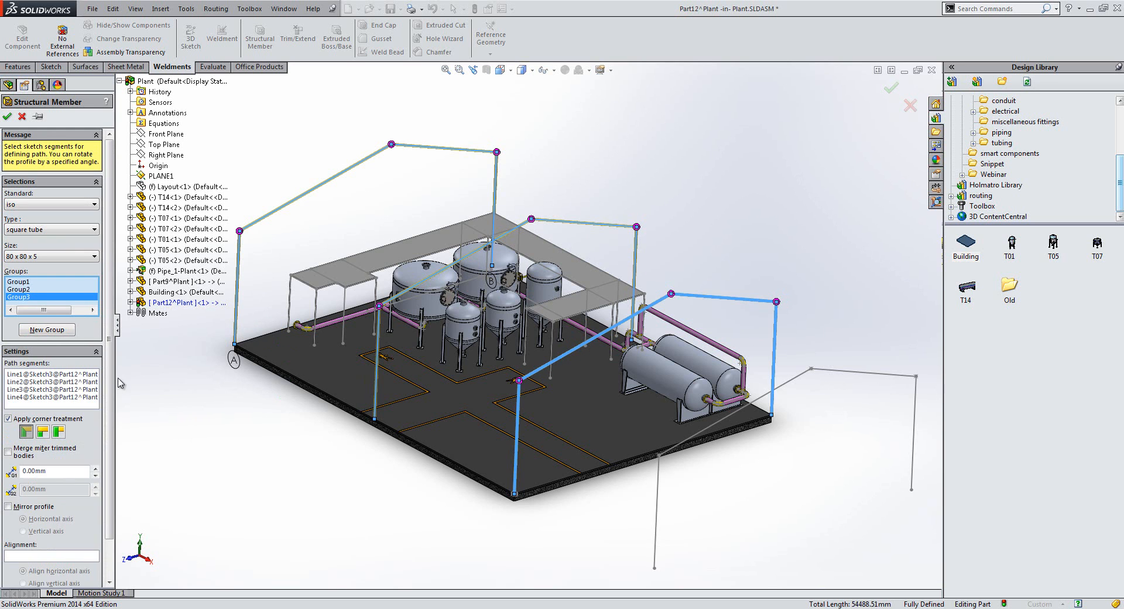
Step: Discard the unused fourth group and create the square tube members on the three frames
left_click(45, 328)
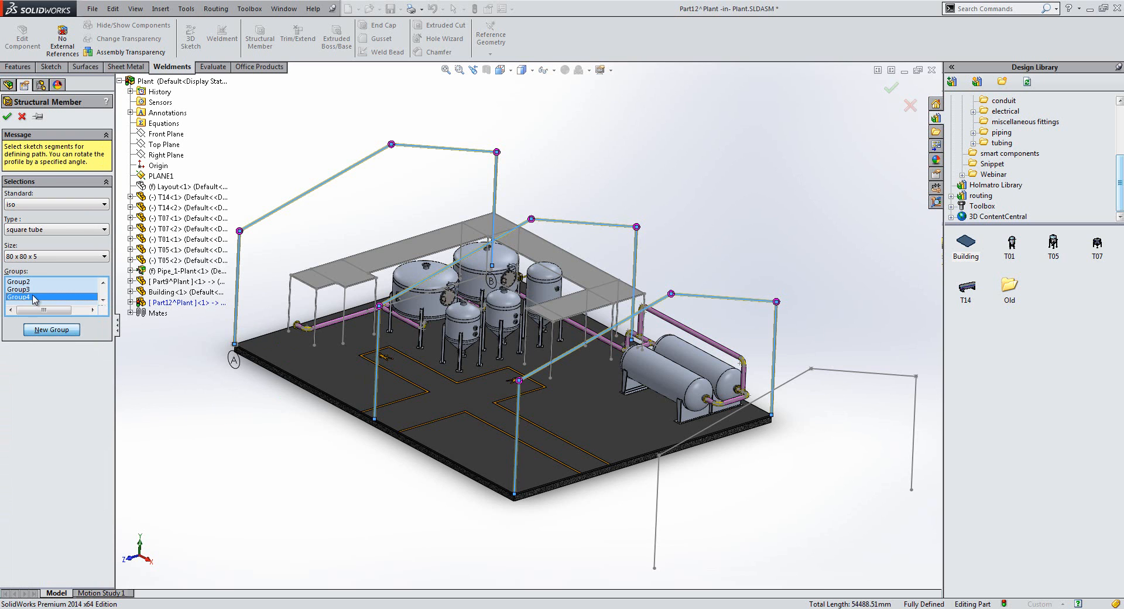
right_click(37, 301)
left_click(62, 301)
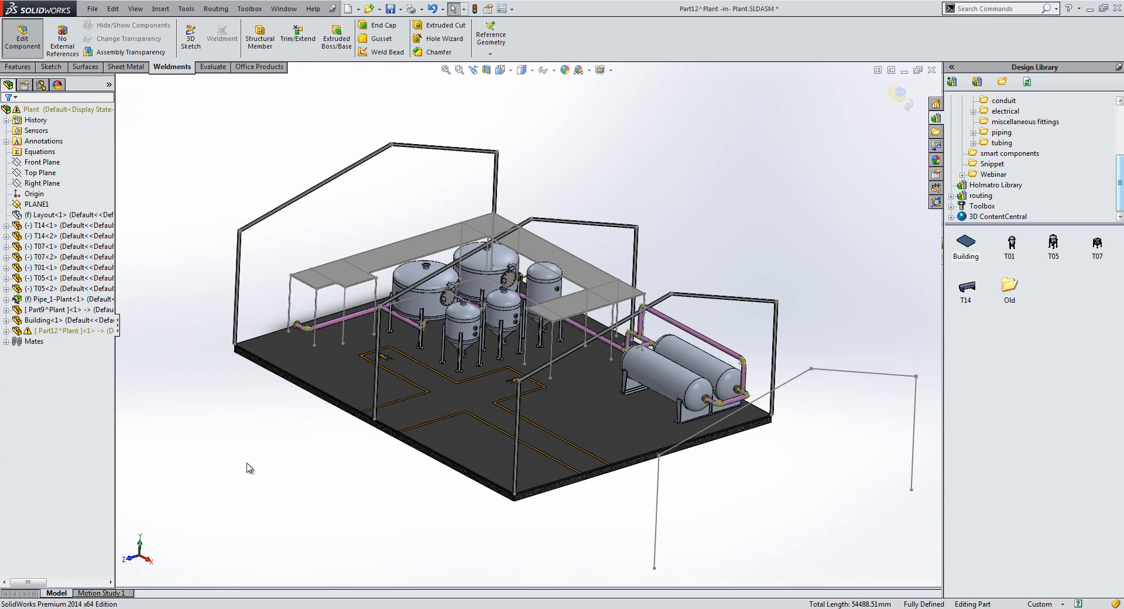
middle_click_drag(251, 473, 240, 412)
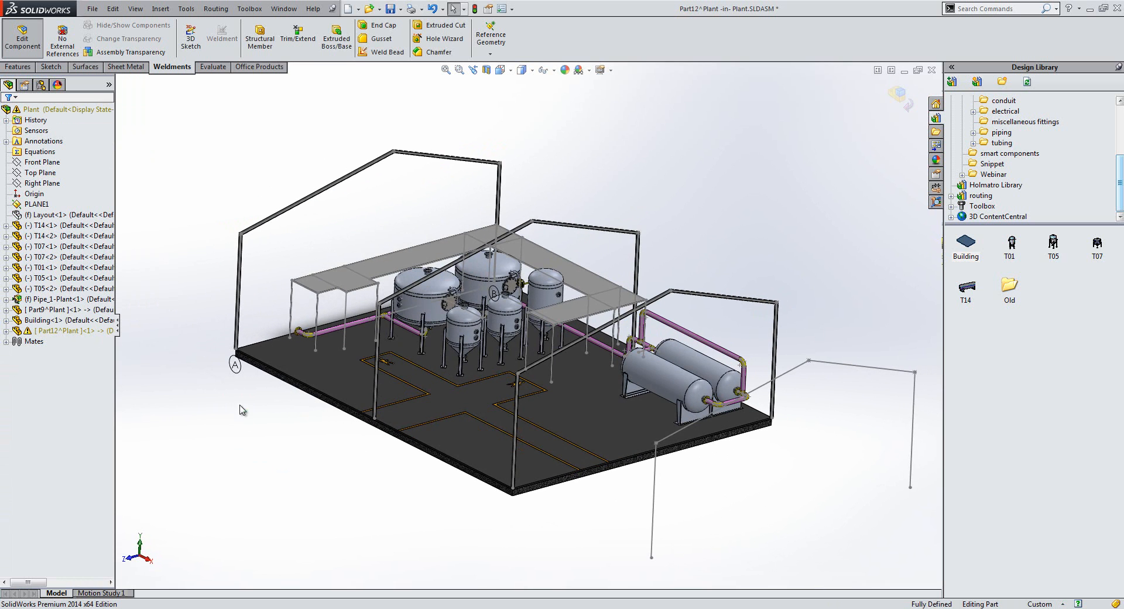
Step: Show the hidden 3D sketch of the grid system inside the steel frame part
left_click(5, 331)
left_click(17, 479)
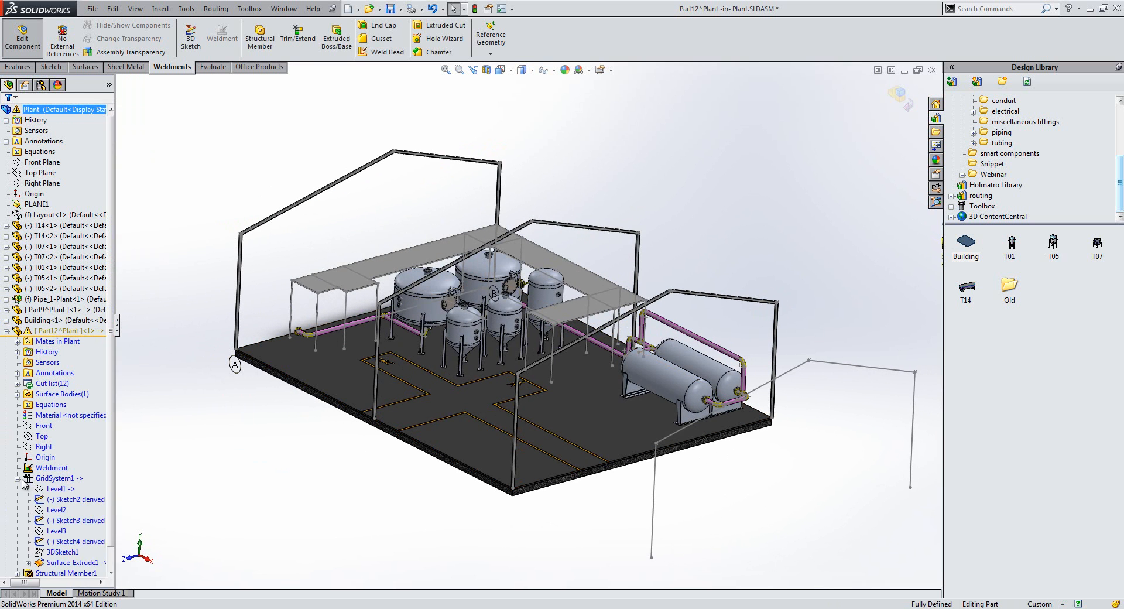
right_click(57, 552)
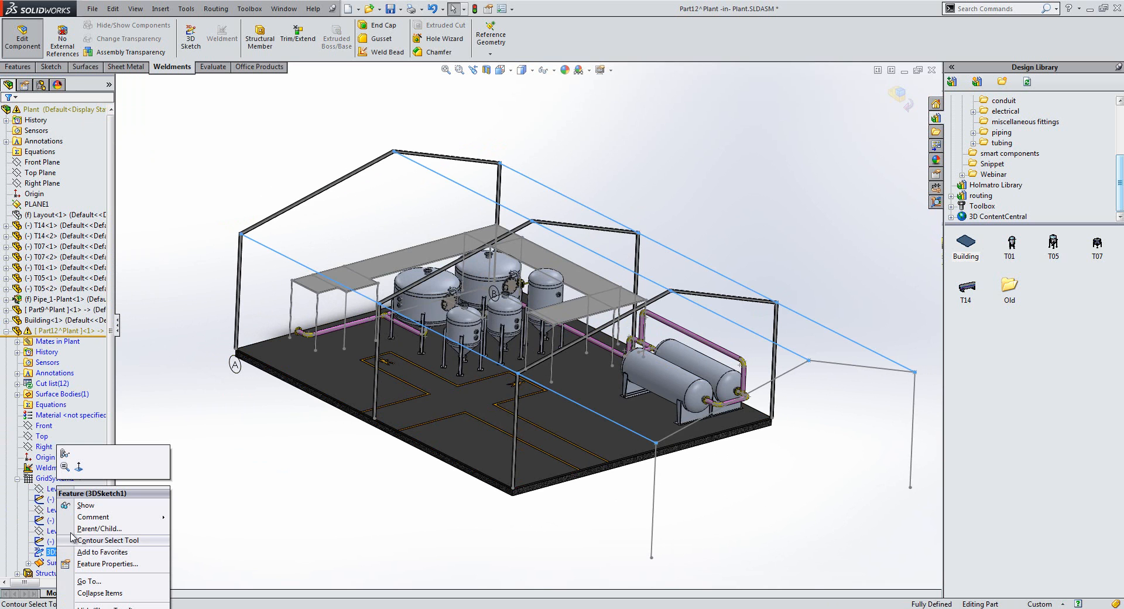
left_click(83, 504)
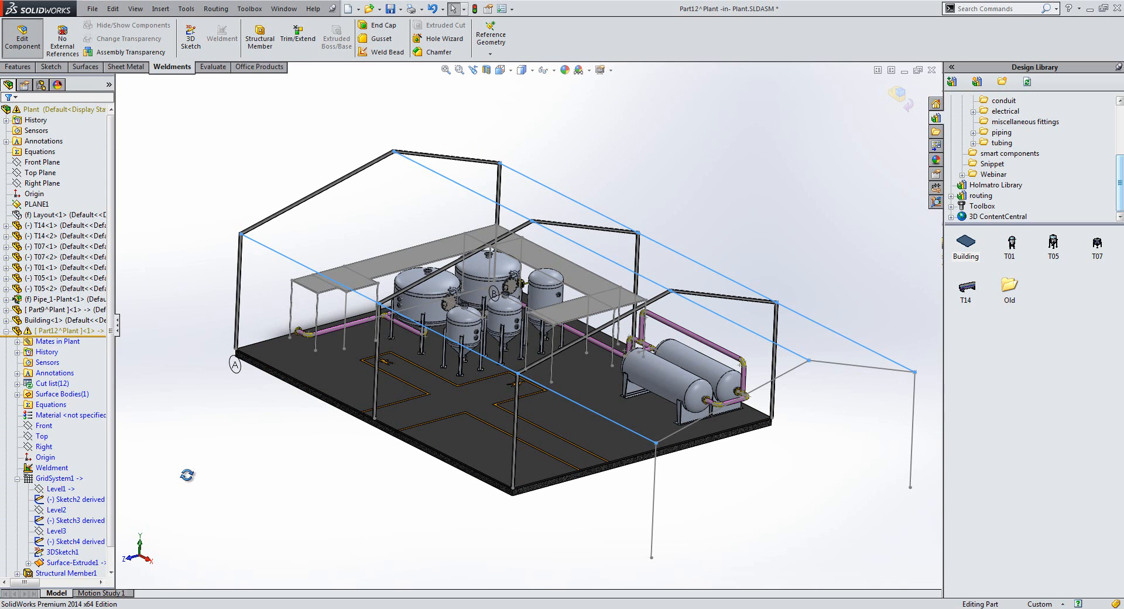
middle_click_drag(189, 471, 188, 368)
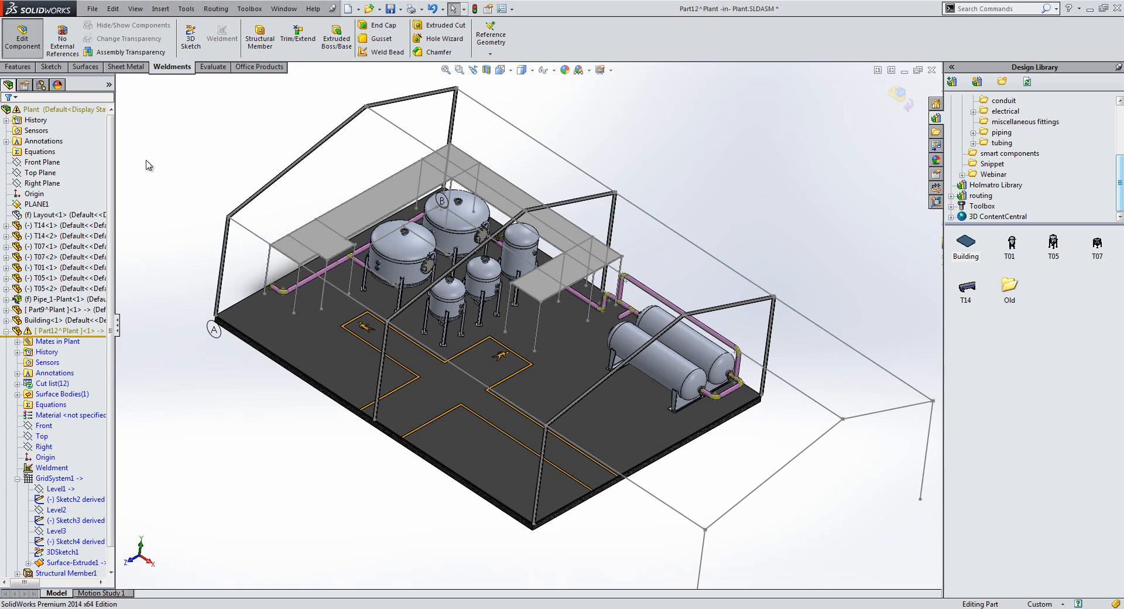
Step: Set up an iso pipe structural member, size 33.7 x 4.0, along the near eave line joining the three gabled frames
left_click(261, 42)
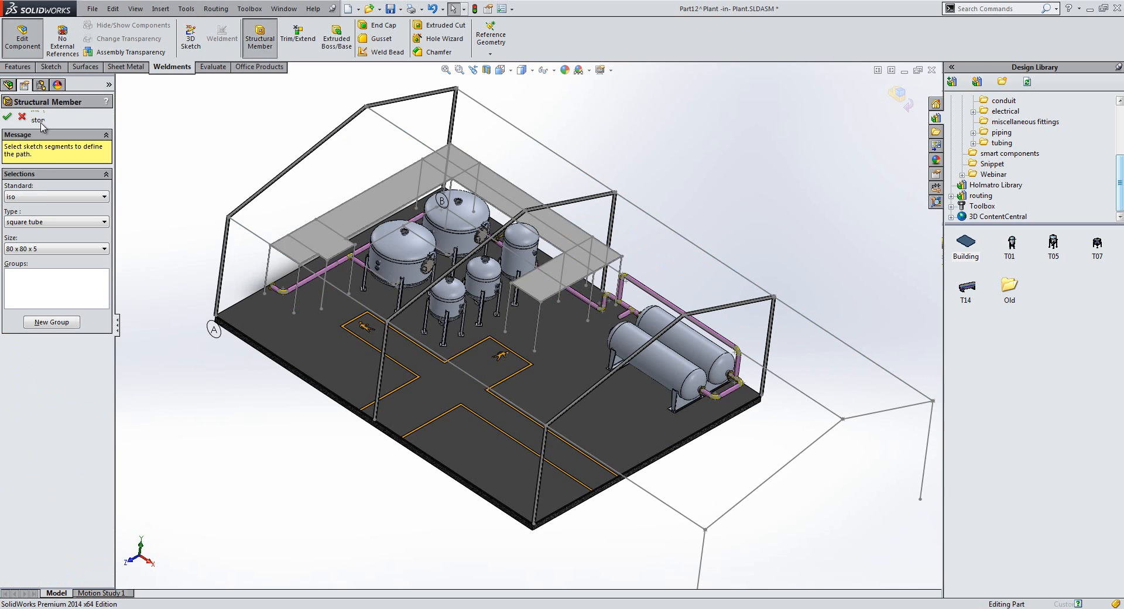
left_click(41, 223)
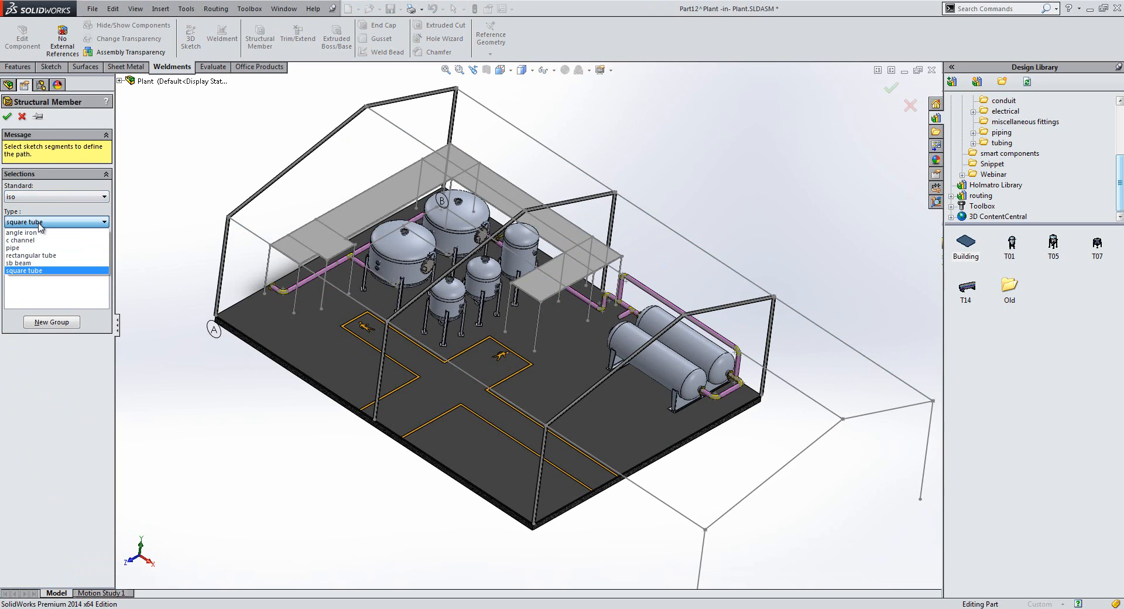
left_click(23, 248)
left_click(44, 248)
left_click(23, 275)
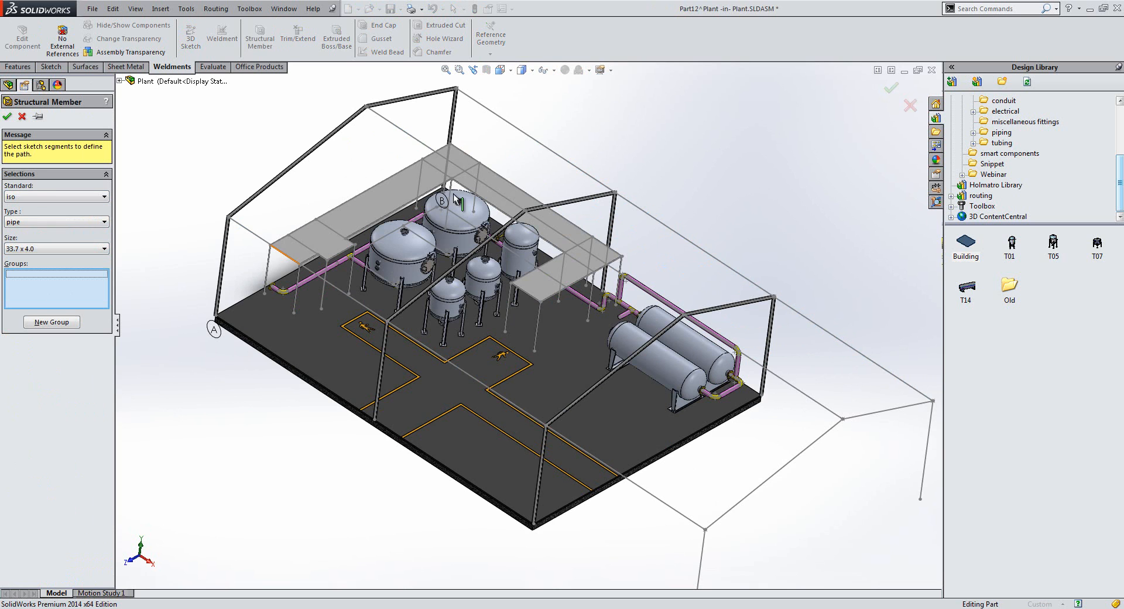
left_click(456, 368)
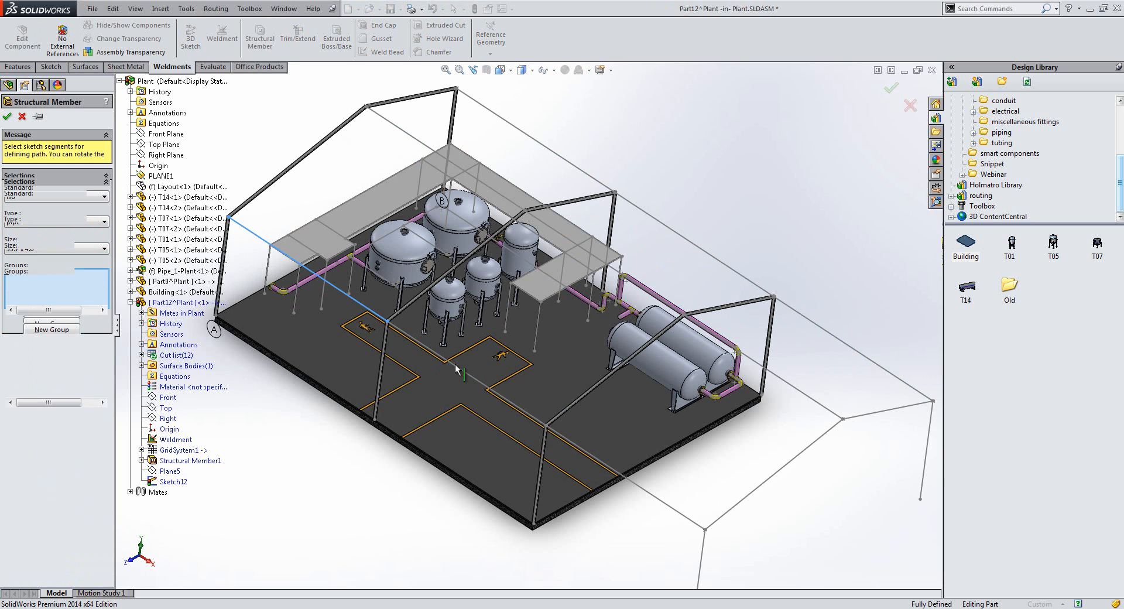
Step: Add the ridge line and the far eave line as two separate groups and create the pipe members
left_click(66, 330)
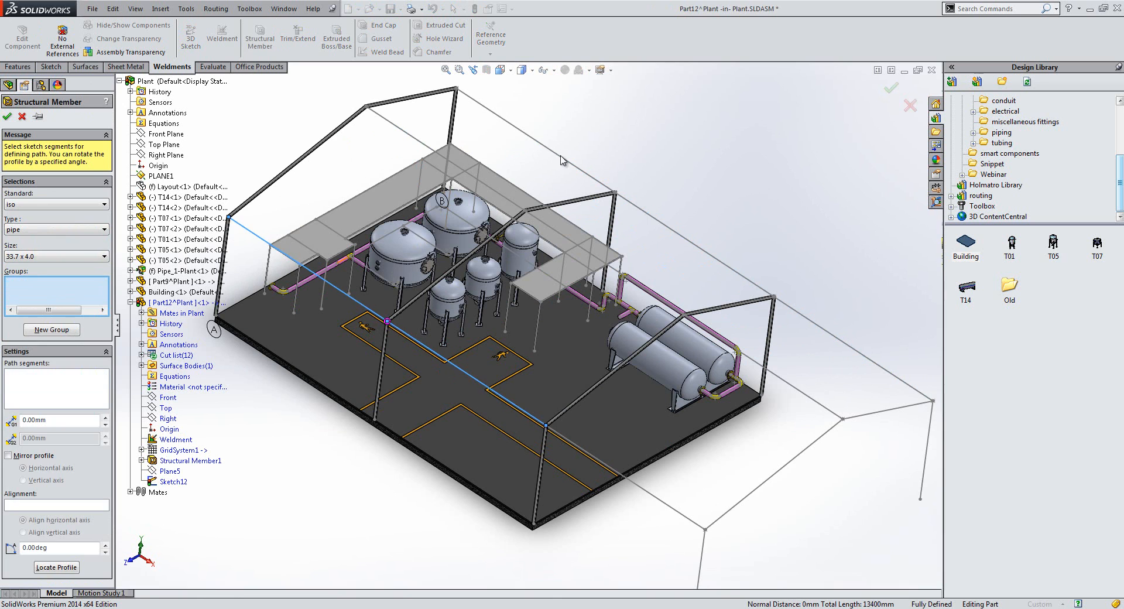
left_click(632, 280)
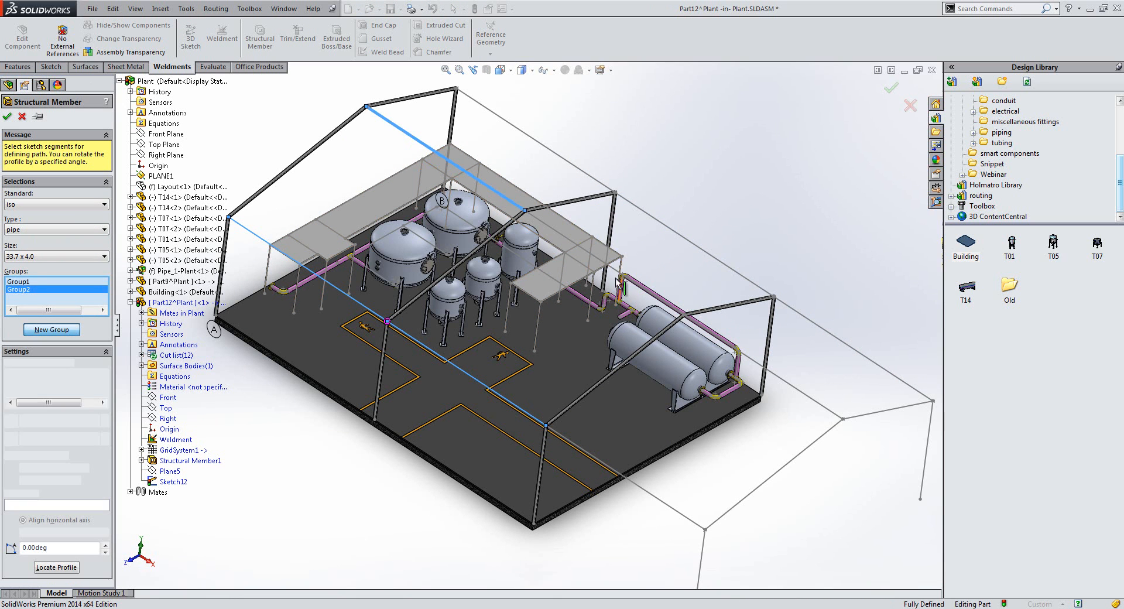
left_click(29, 331)
left_click(571, 167)
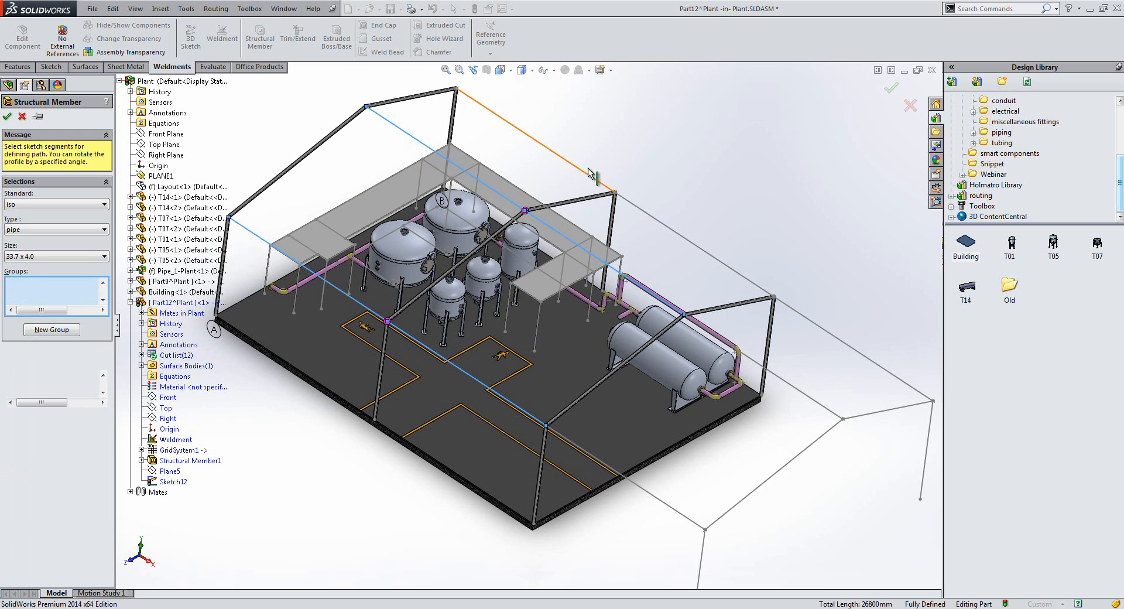
left_click(634, 204)
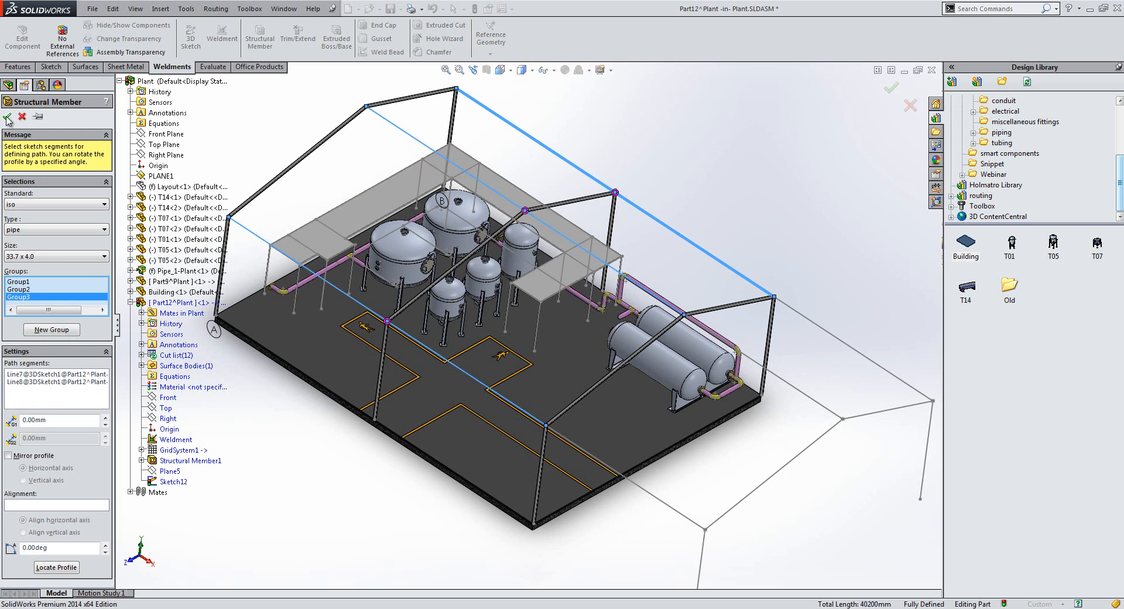
left_click(6, 118)
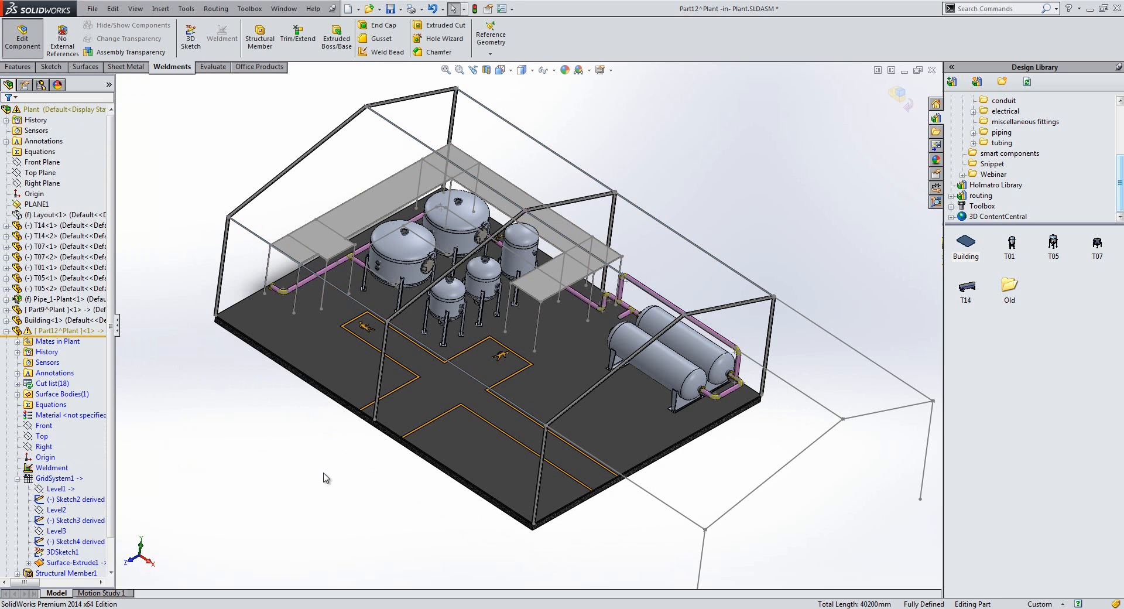
Step: Show the hidden Layout component in the assembly and list its features
middle_click_drag(377, 541, 374, 407)
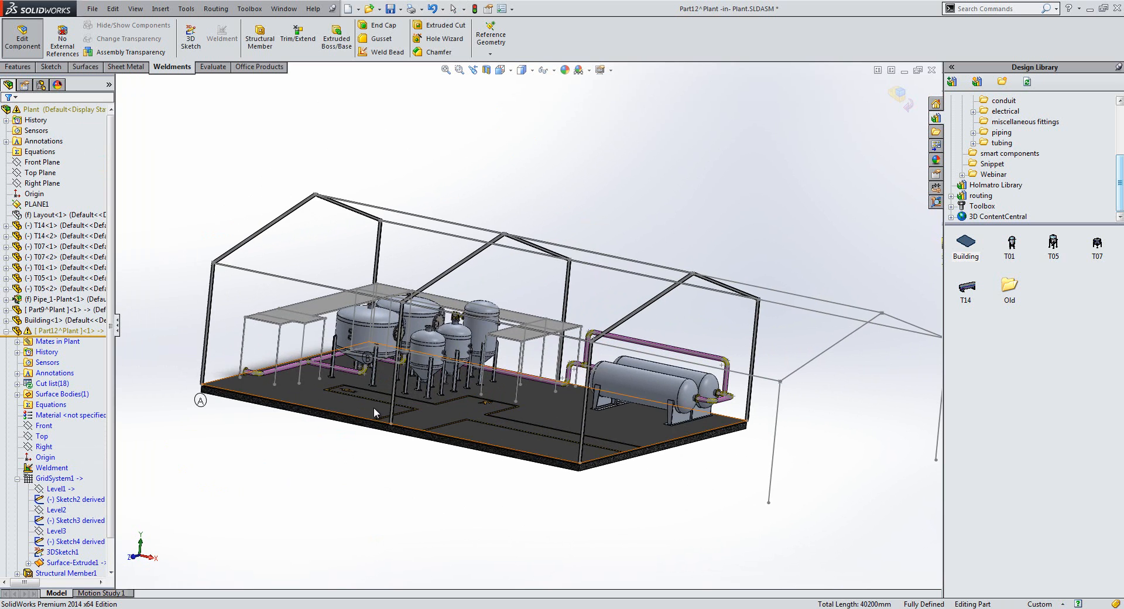
middle_click_drag(467, 499, 460, 563)
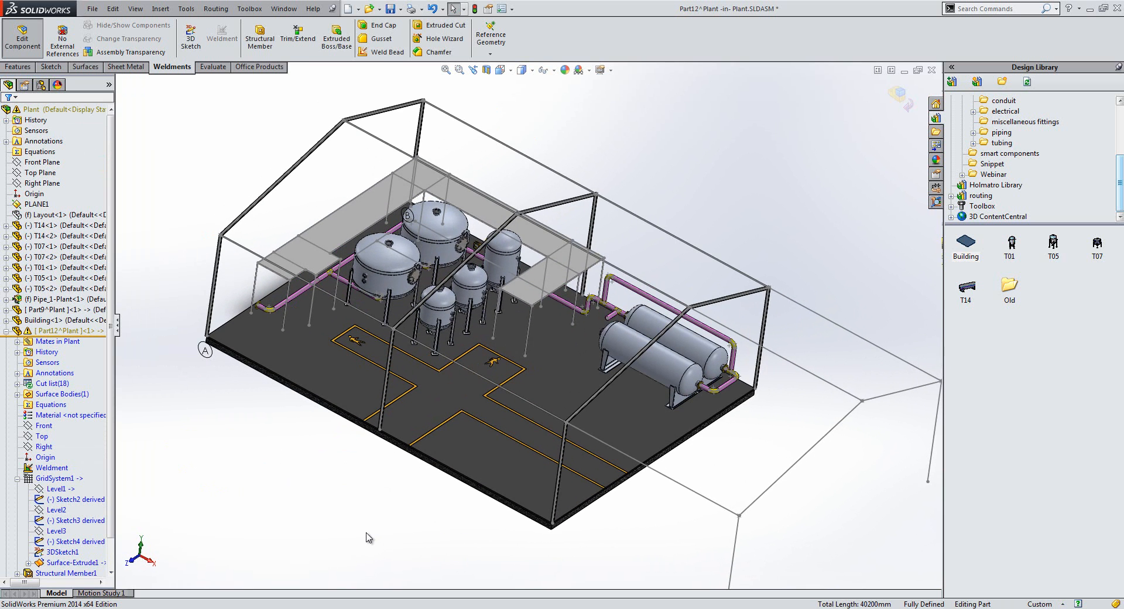
left_click(6, 331)
middle_click_drag(265, 503, 274, 530)
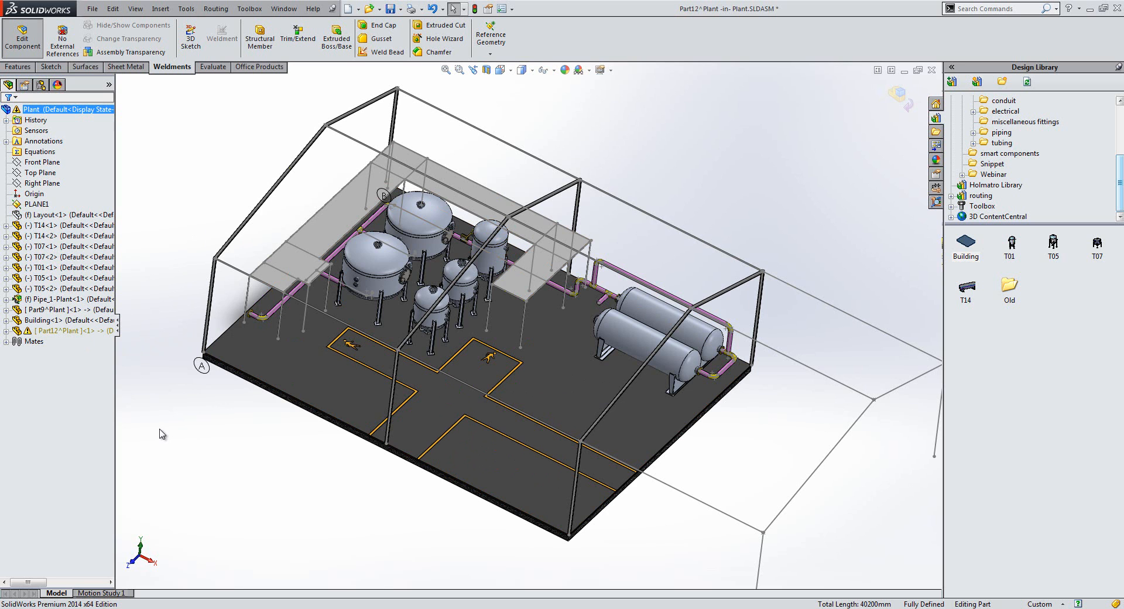
right_click(37, 216)
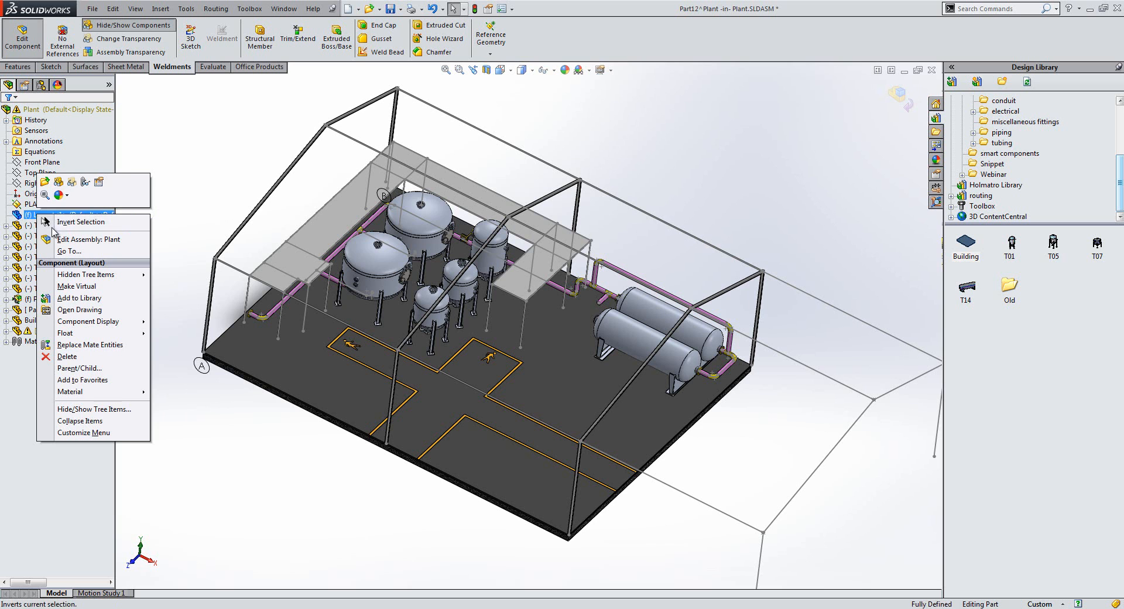
left_click(60, 183)
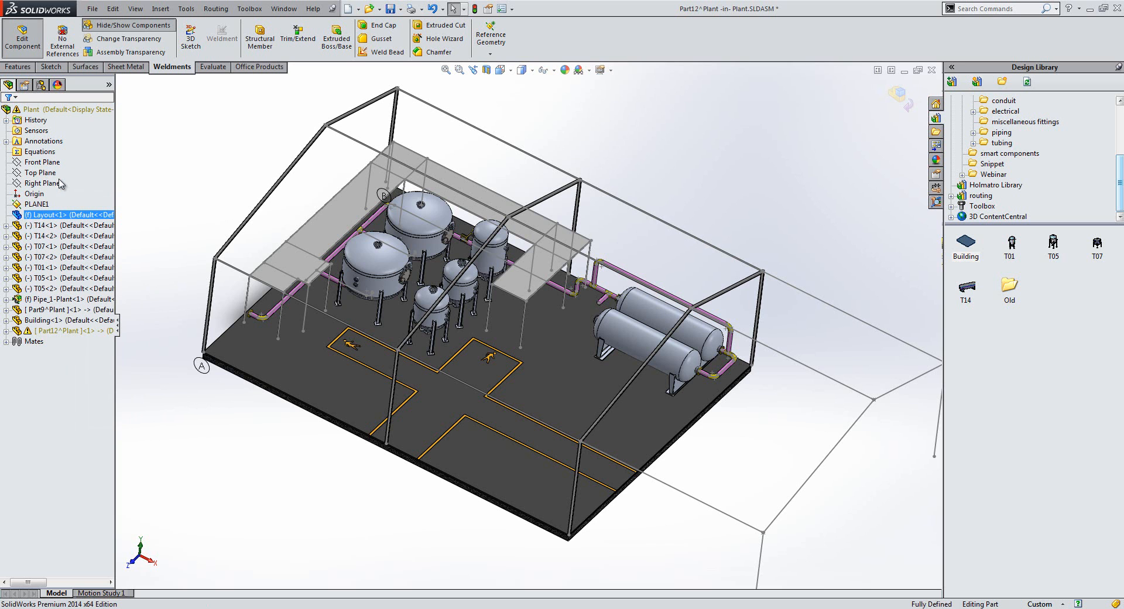
left_click(5, 215)
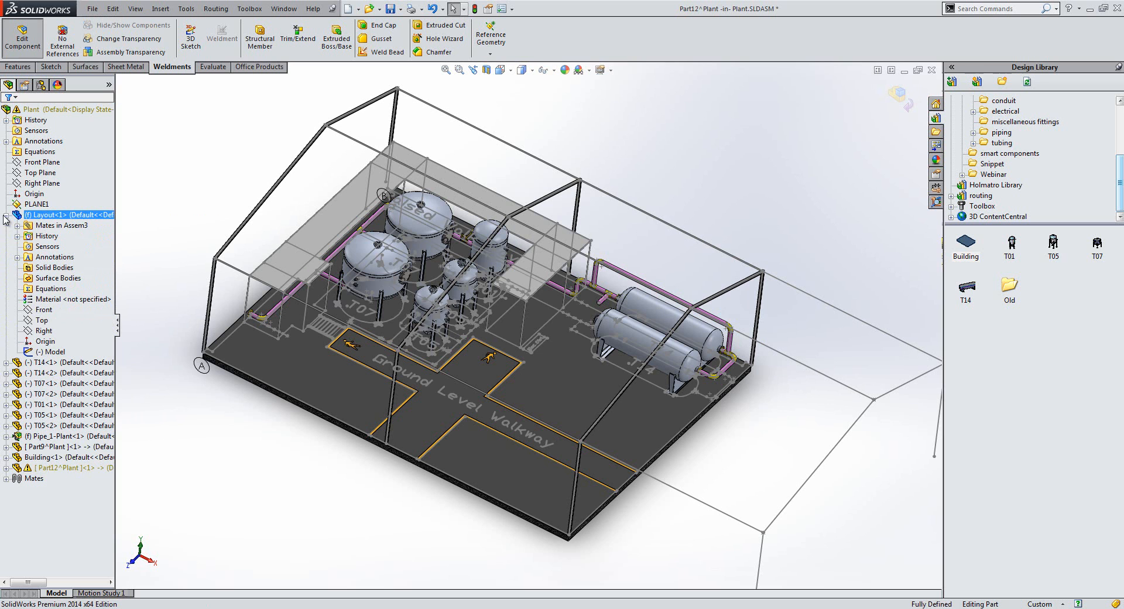
Step: Edit the Layout's Model sketch, widening the raised walkway arm beside the electrical control block and lengthening the walkway's end near grid label A
right_click(47, 354)
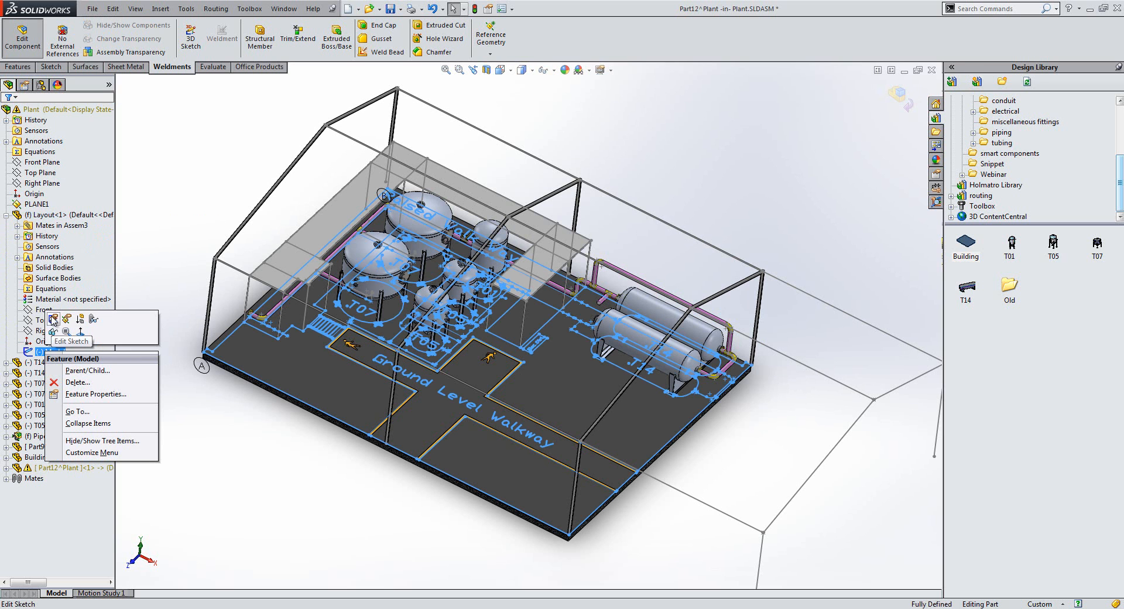
left_click(53, 320)
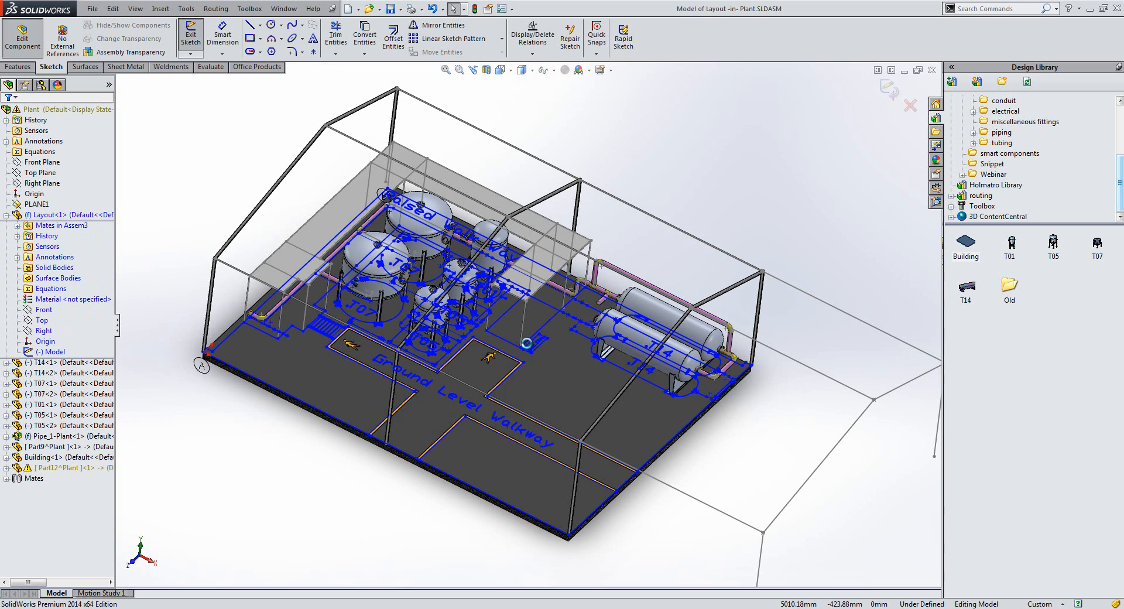
left_click(501, 347)
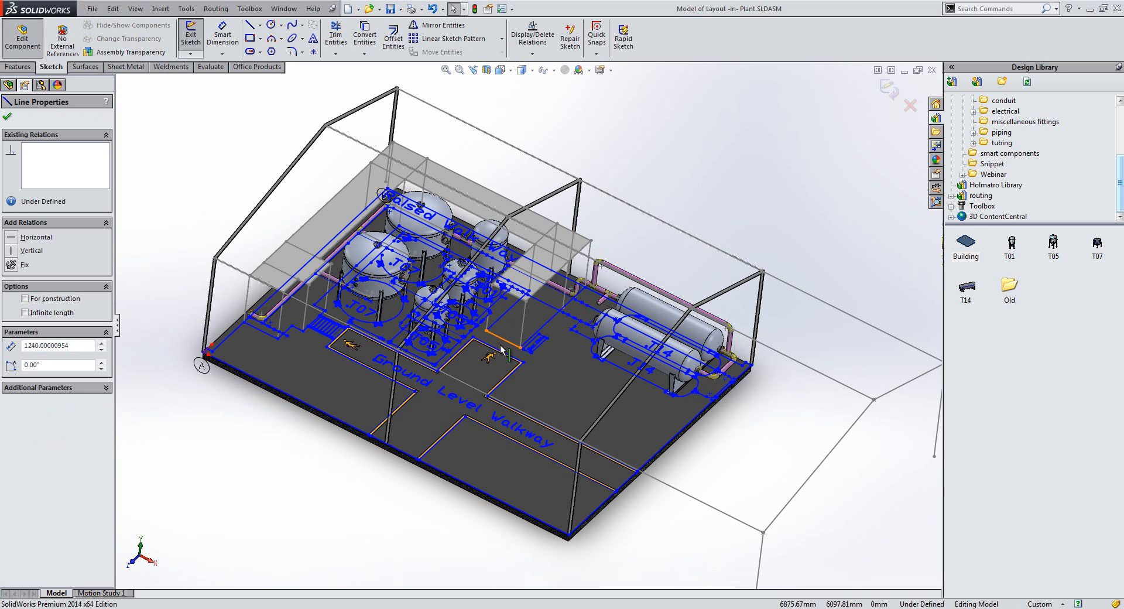
mouse_move(499, 350)
left_mouse_down()
mouse_move(550, 322)
mouse_move(563, 334)
left_mouse_up()
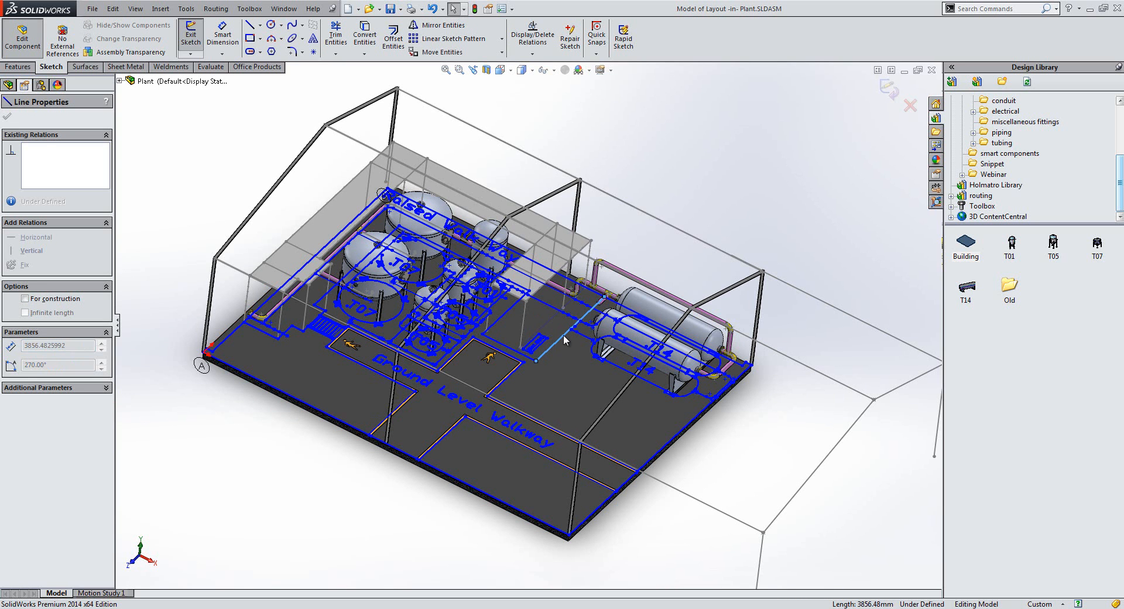
left_click_drag(258, 329, 235, 359)
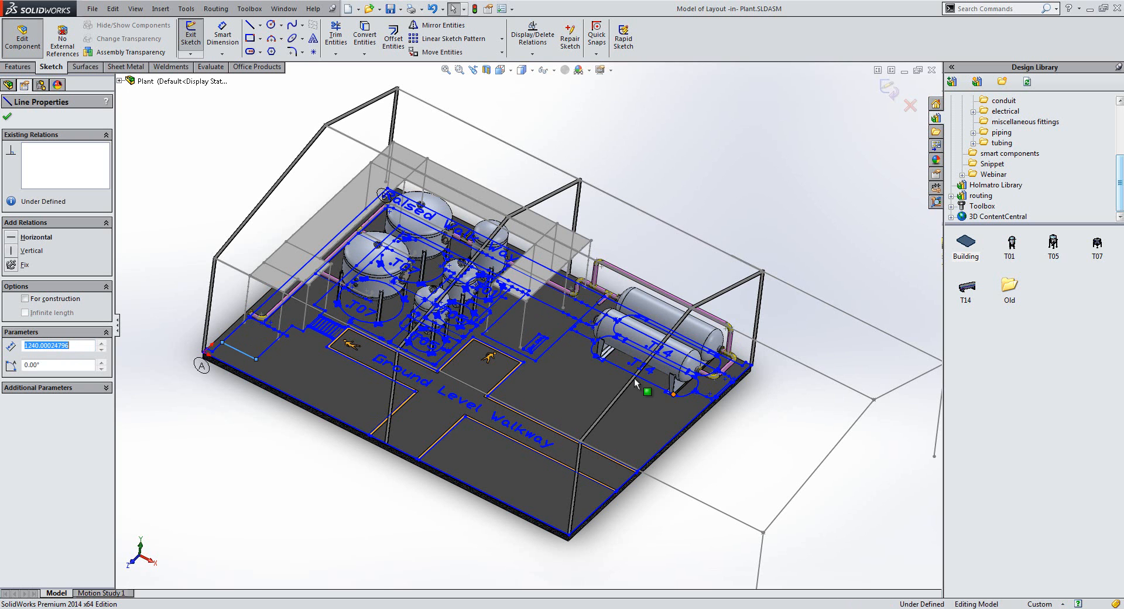
Step: Move the front T14 tank's locating point away from the rear tank to a Y of about 7037 mm and exit the sketch
scroll(677, 398, "down", 4)
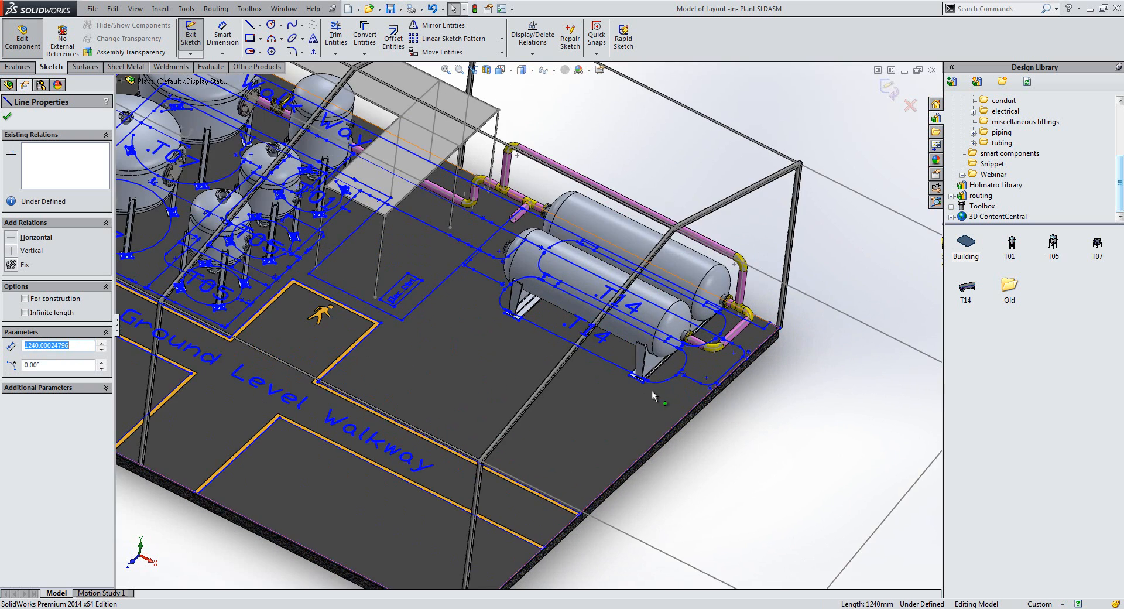
left_click(642, 384)
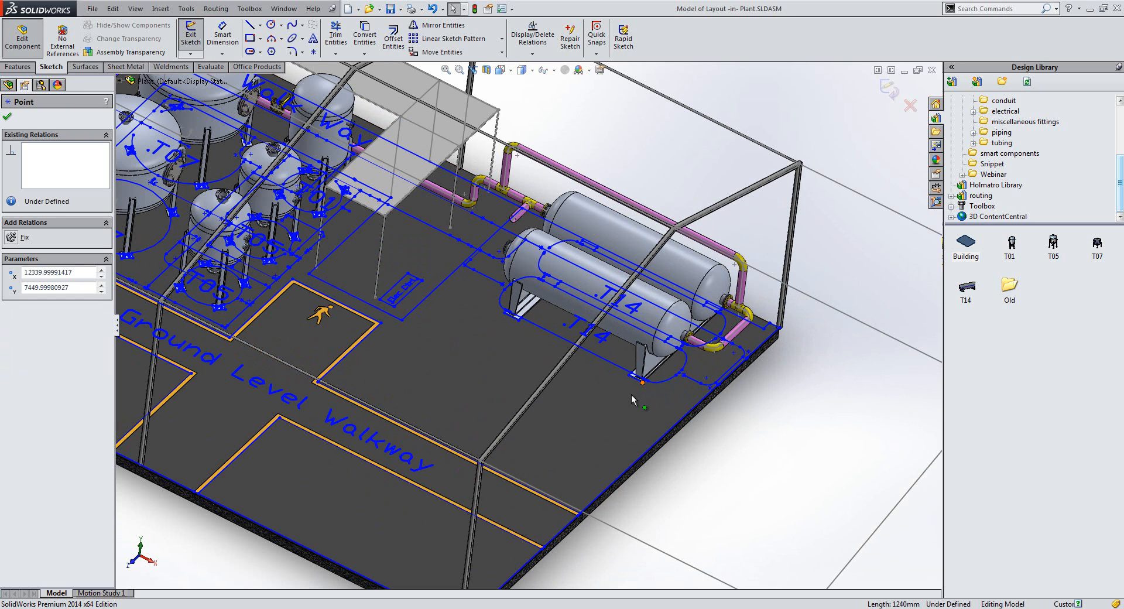
left_click_drag(642, 383, 632, 399)
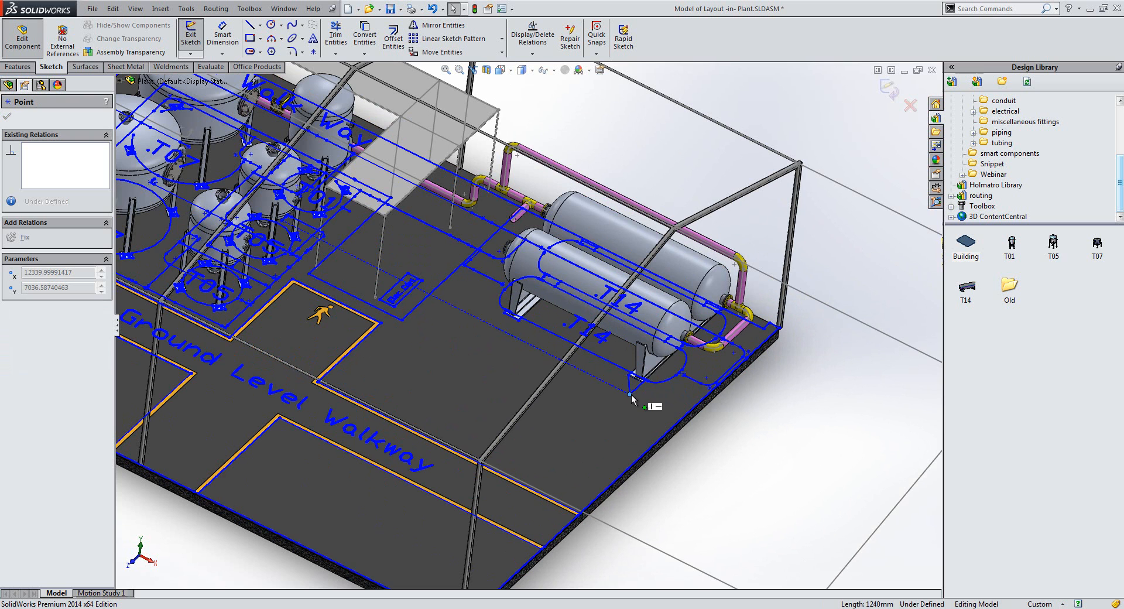
left_click_drag(633, 399, 632, 400)
left_click(867, 193)
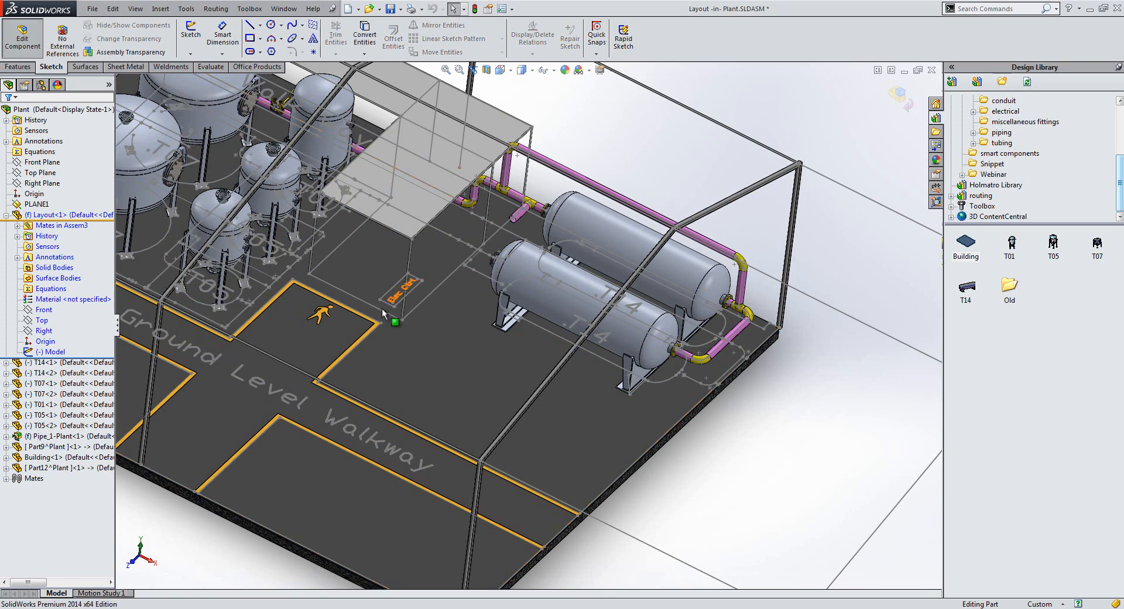
Step: Inspect the updated walkway and tanks from above and return from the Layout part to editing the assembly
middle_click_drag(685, 383, 634, 420)
scroll(279, 286, "up", 3)
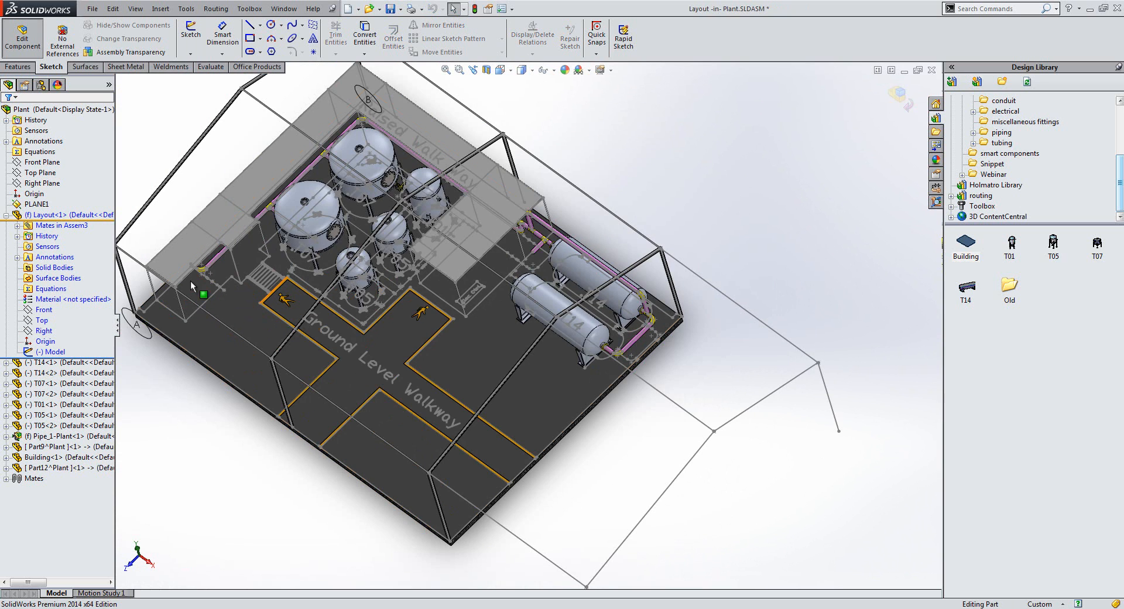
middle_click_drag(434, 374, 484, 411)
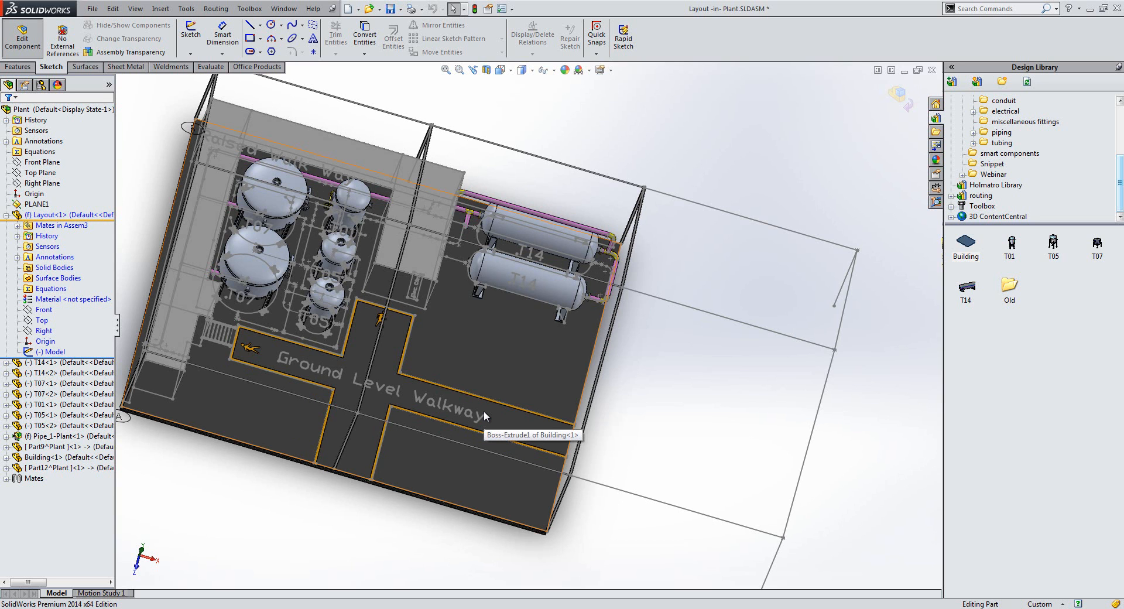
left_click(899, 95)
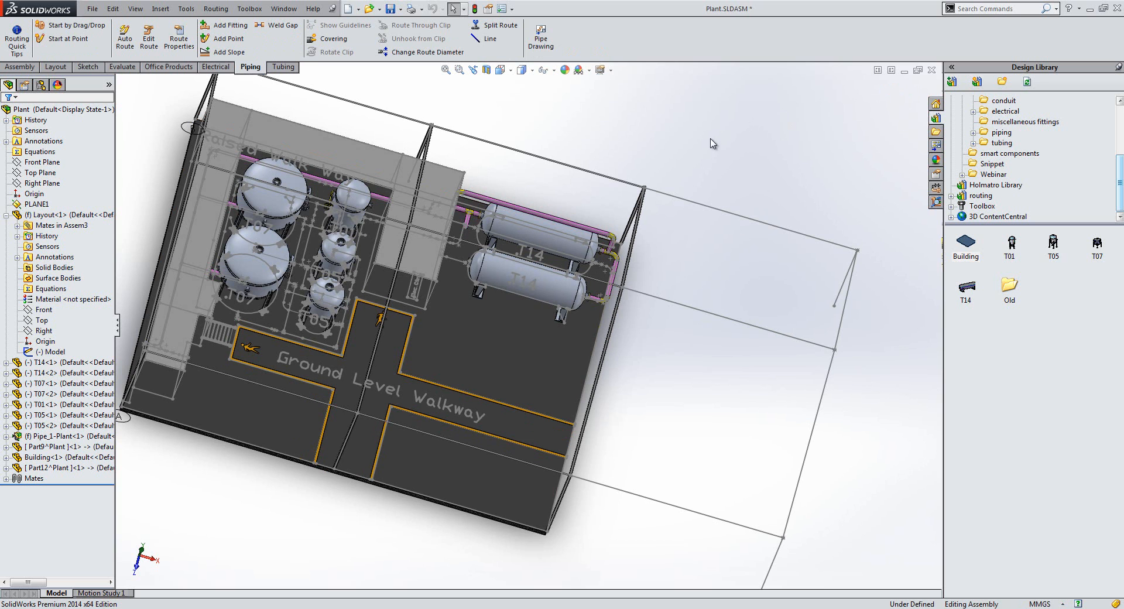
Step: Switch to the PowerPoint slide show with the closing webinar slide
left_click(342, 607)
left_click(528, 549)
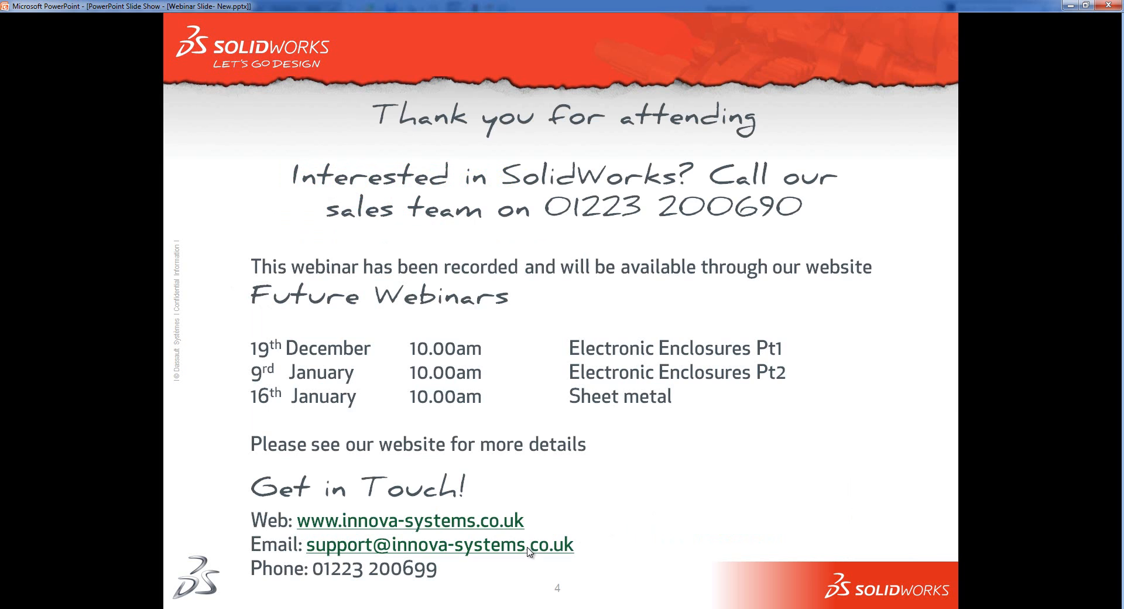